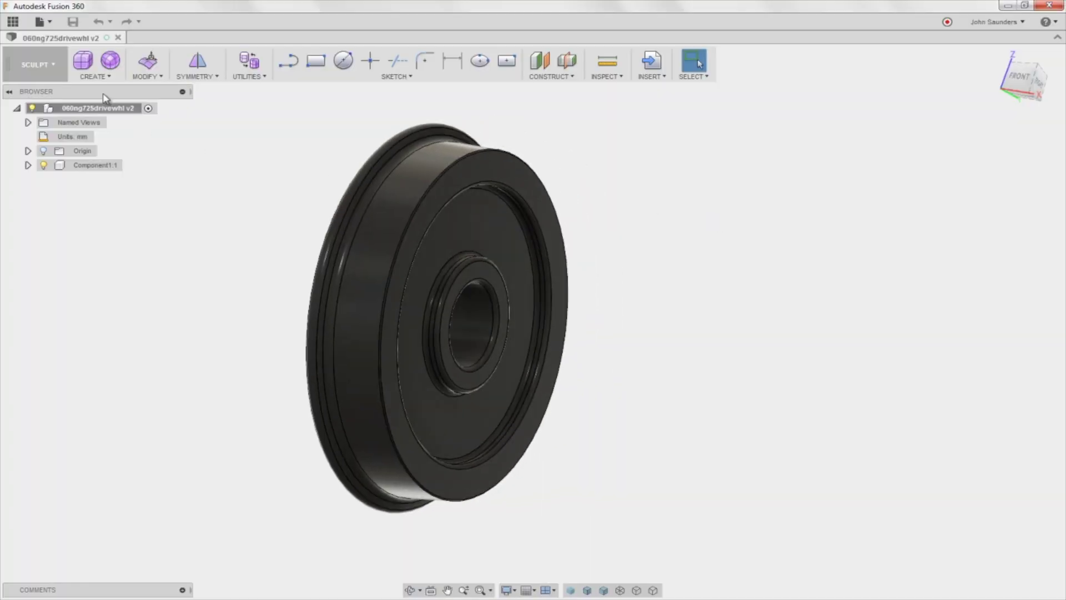
Switch to the Model workspace and check which geometry belongs to the wheel component.
click(39, 74)
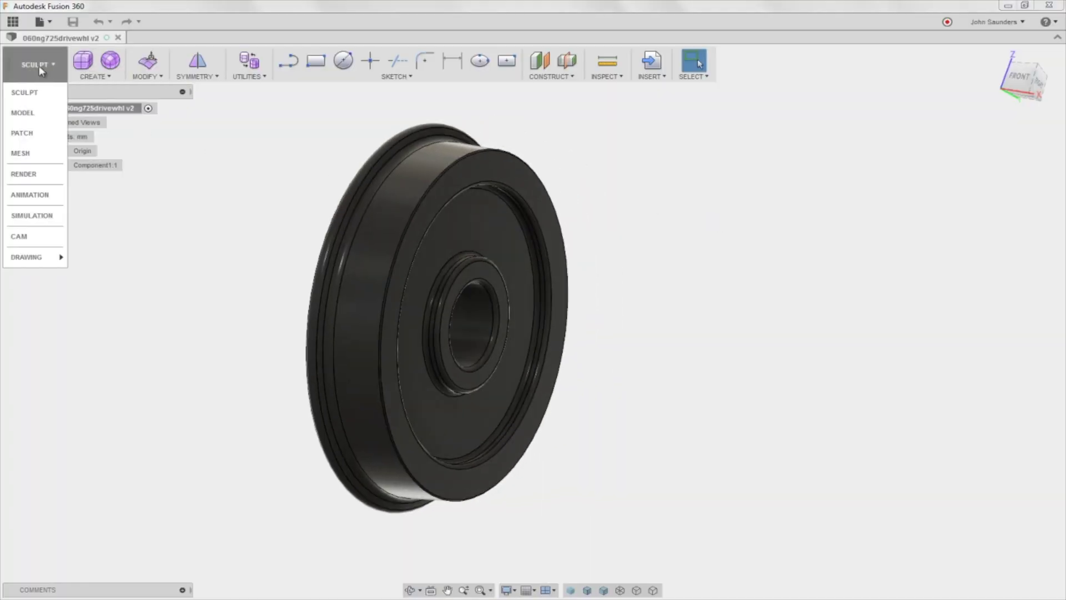
click(38, 112)
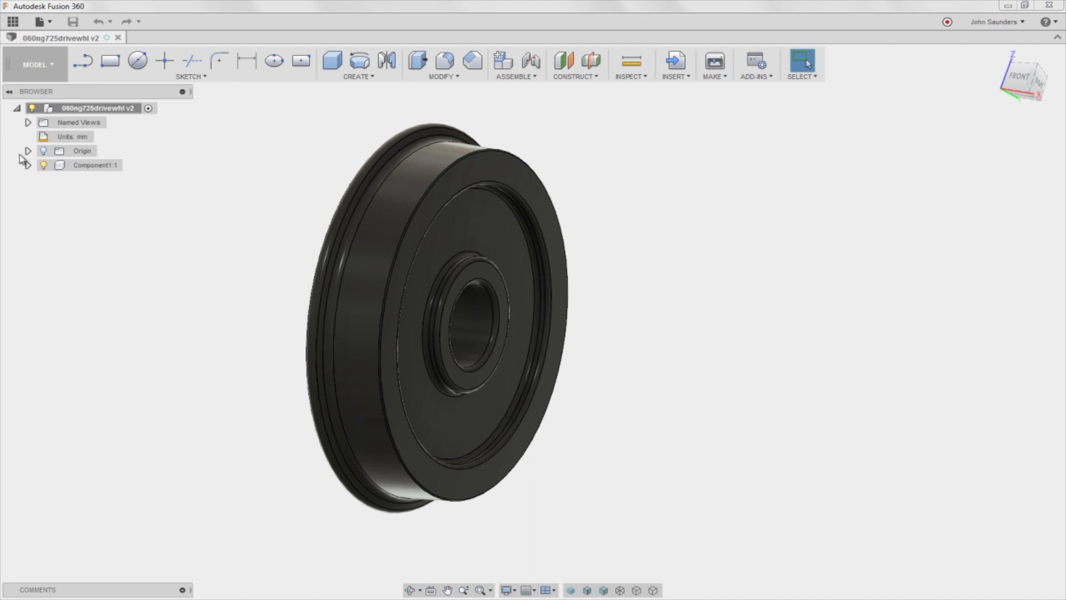
click(100, 166)
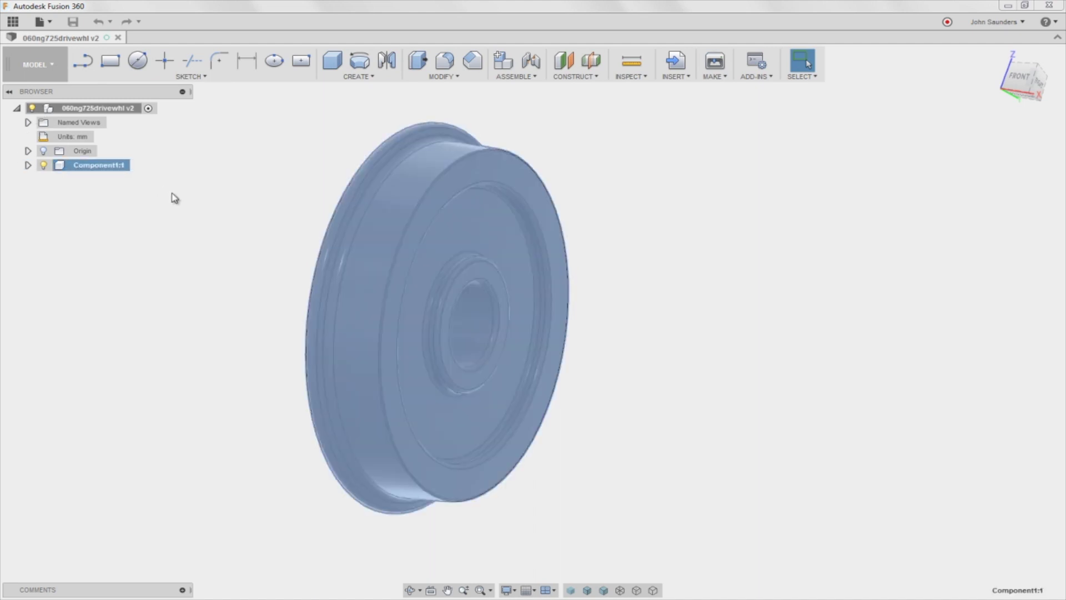
click(172, 194)
click(28, 165)
click(28, 166)
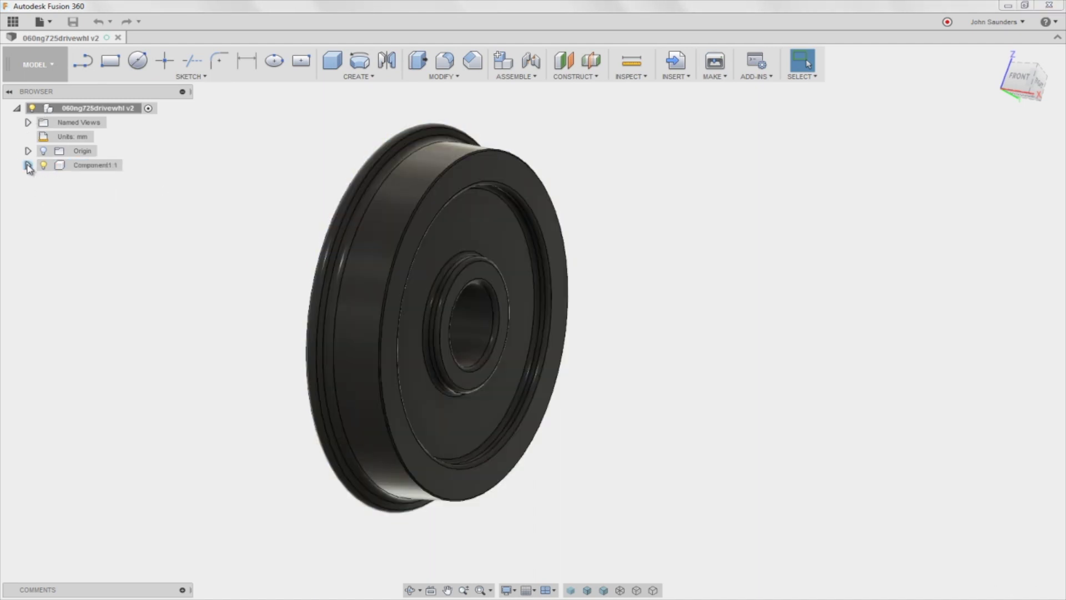
Switch the drive wheel design to the CAM workspace.
click(45, 64)
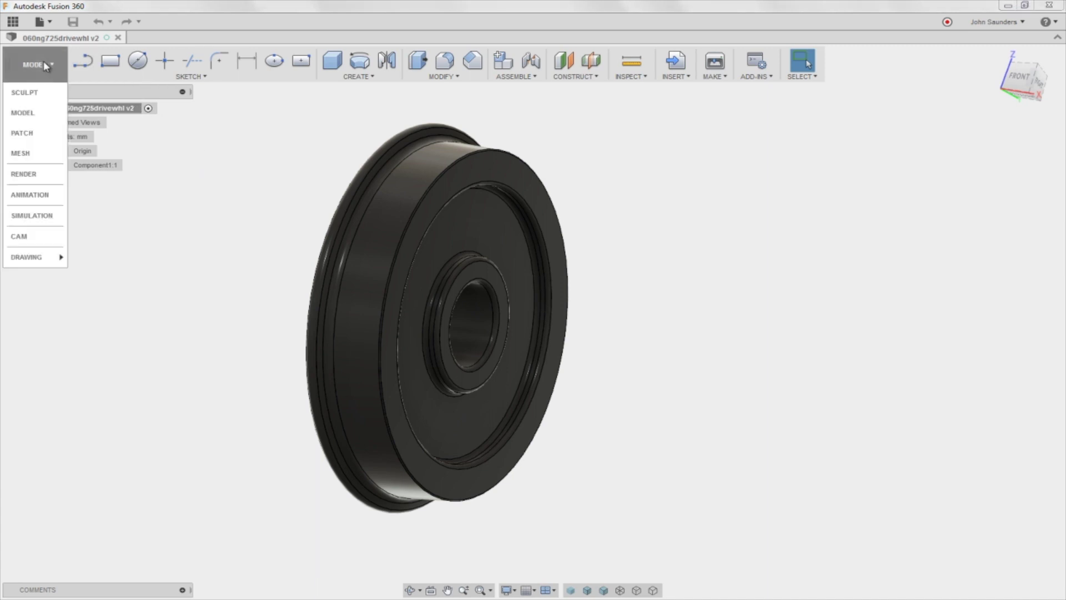
click(21, 236)
shift+middle_drag(181, 198, 178, 156)
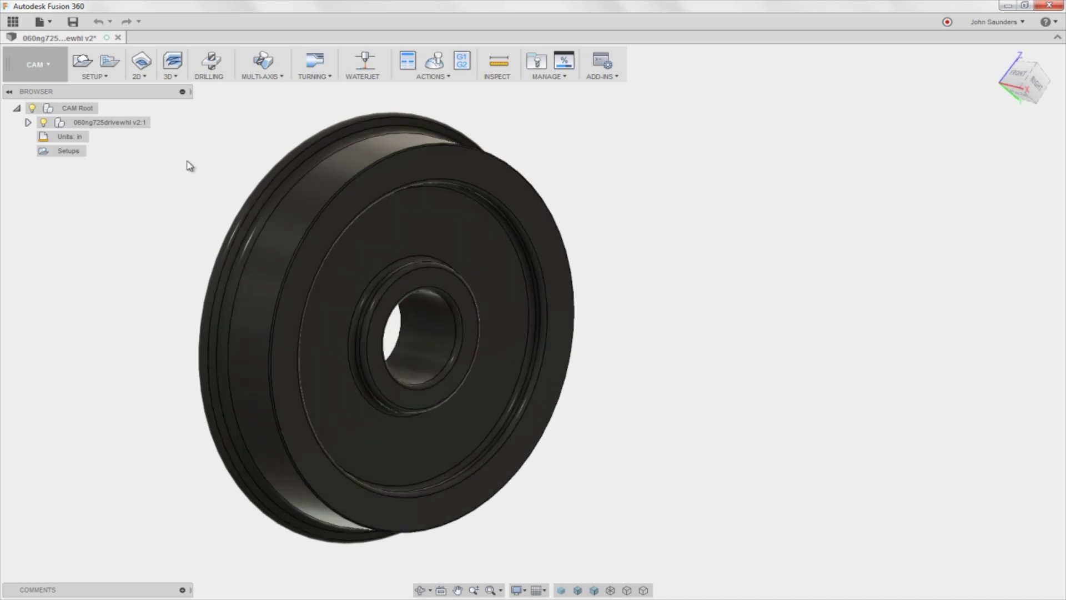
shift+middle_drag(247, 160, 193, 164)
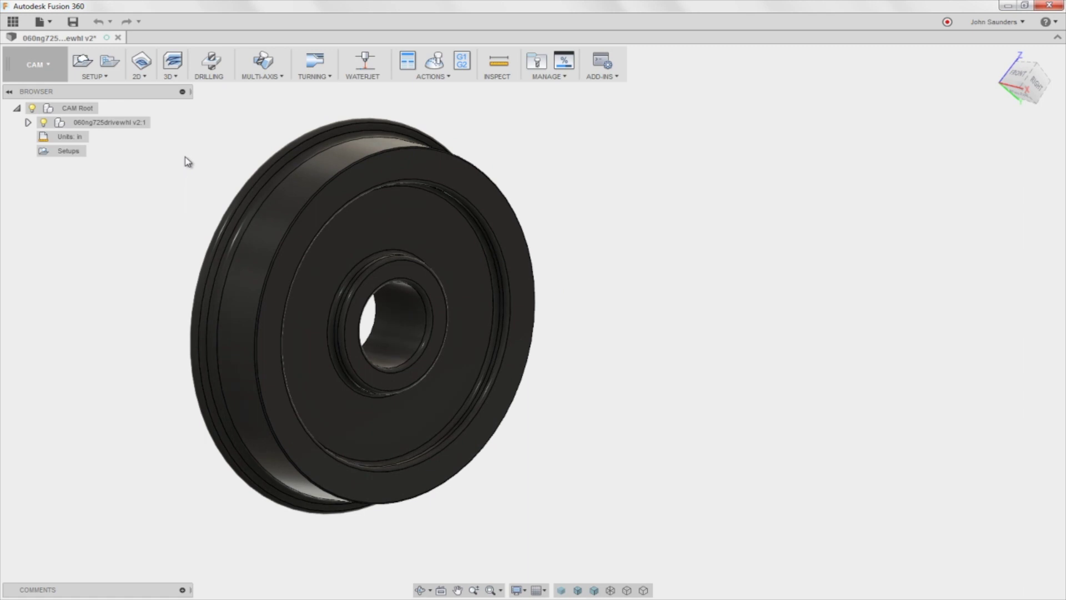
click(76, 152)
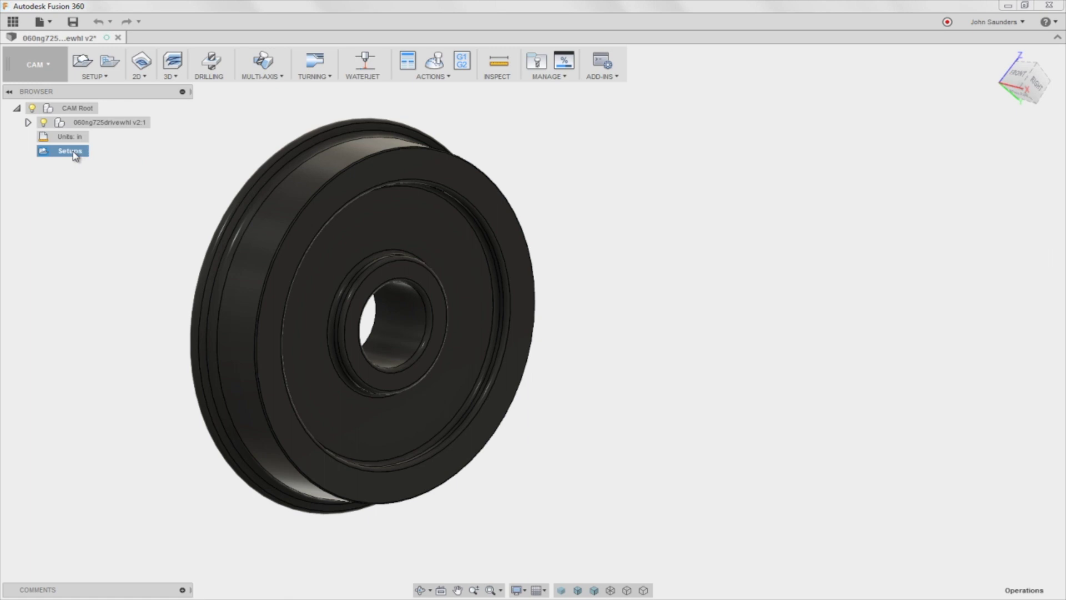
click(149, 168)
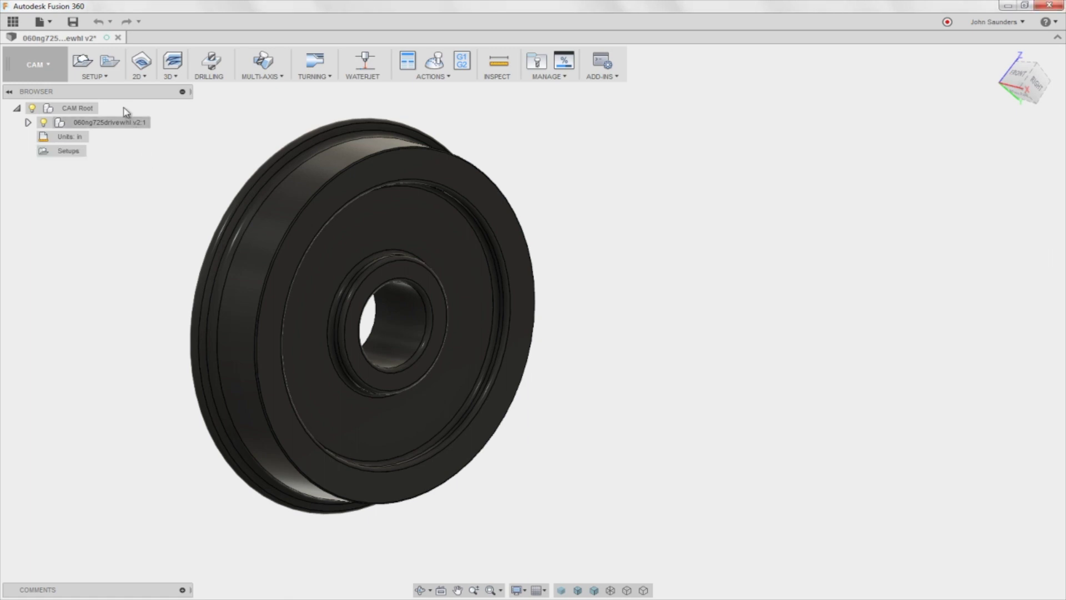
Create a new machining setup for the wheel with the operation type Turning or mill/turn.
click(81, 62)
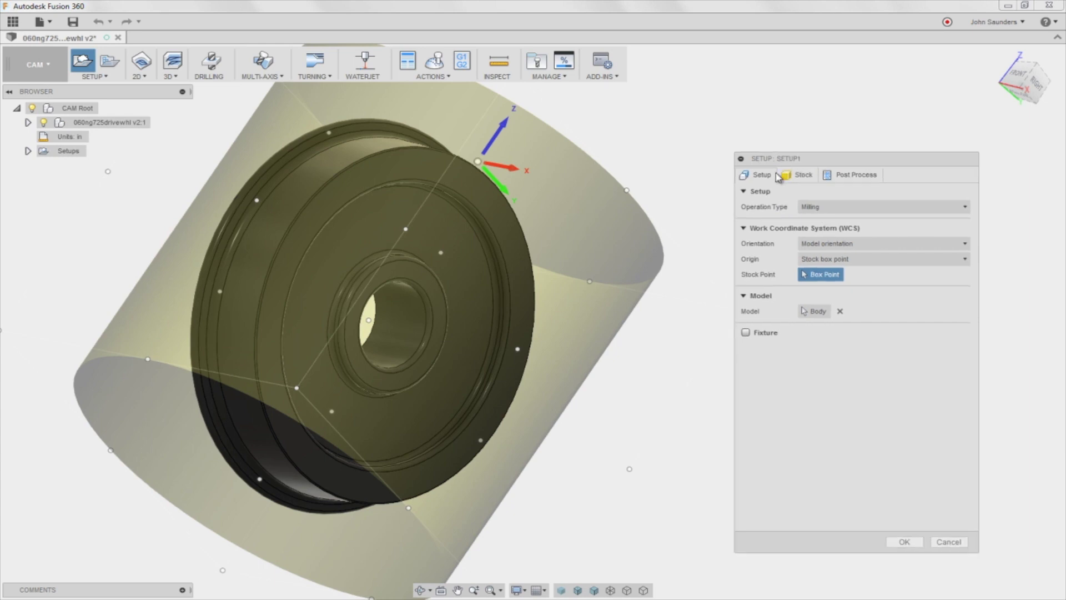
click(817, 207)
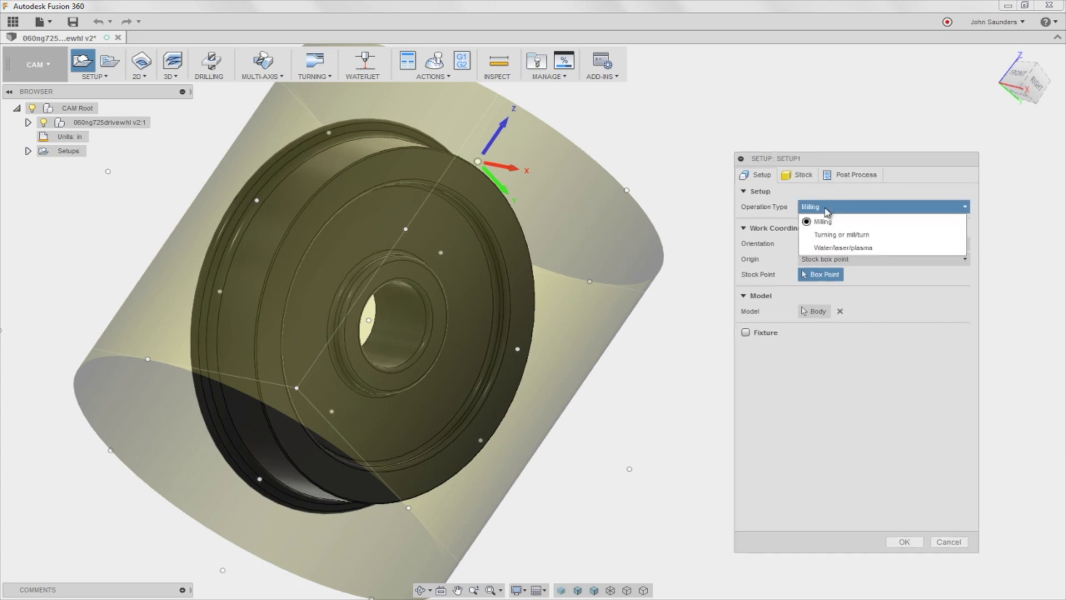
click(841, 235)
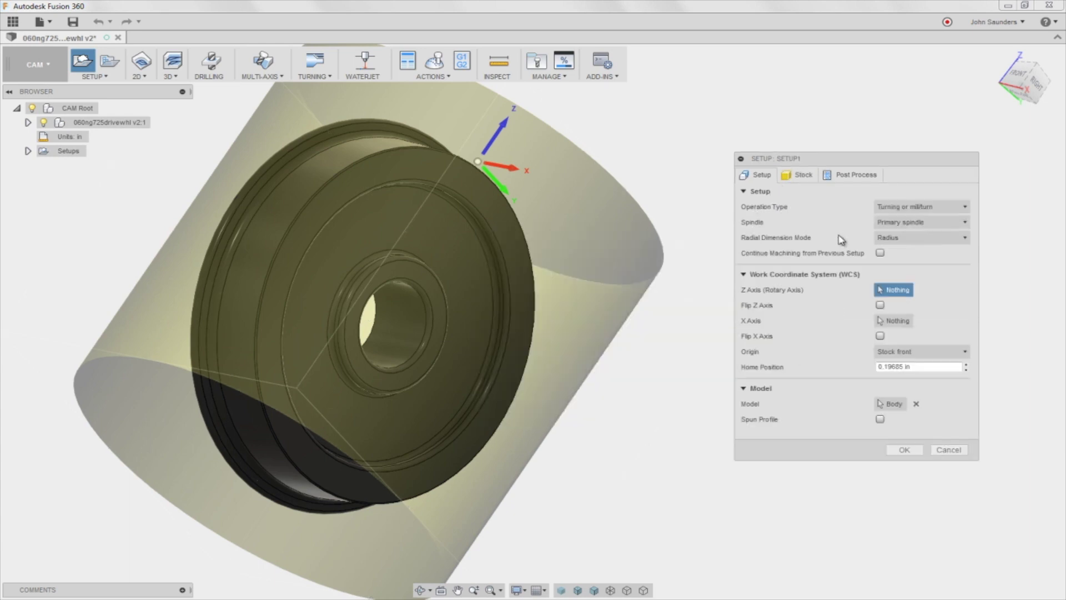
click(801, 176)
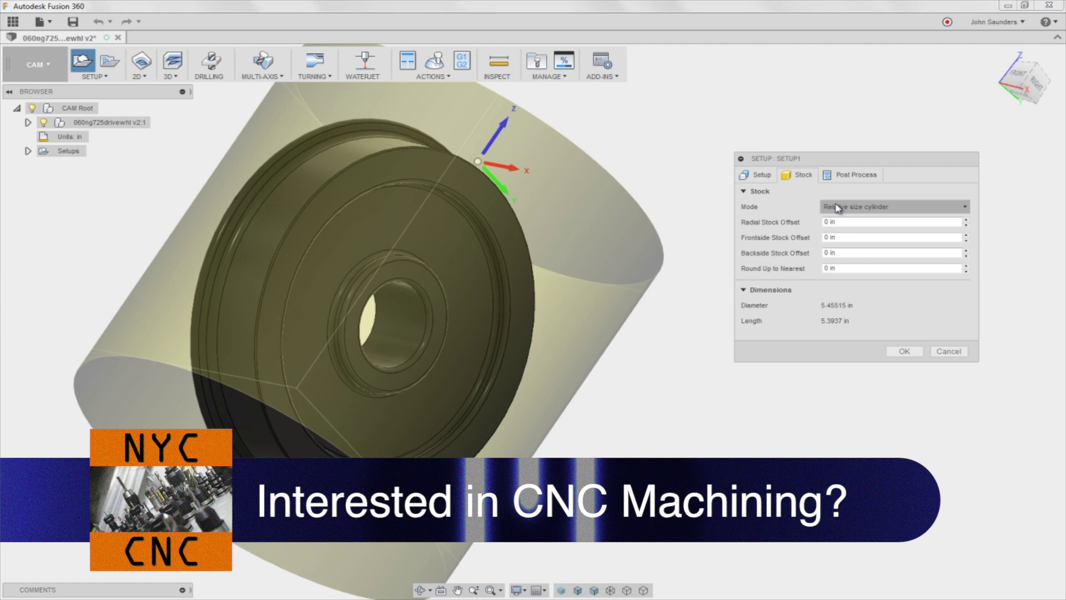
click(761, 179)
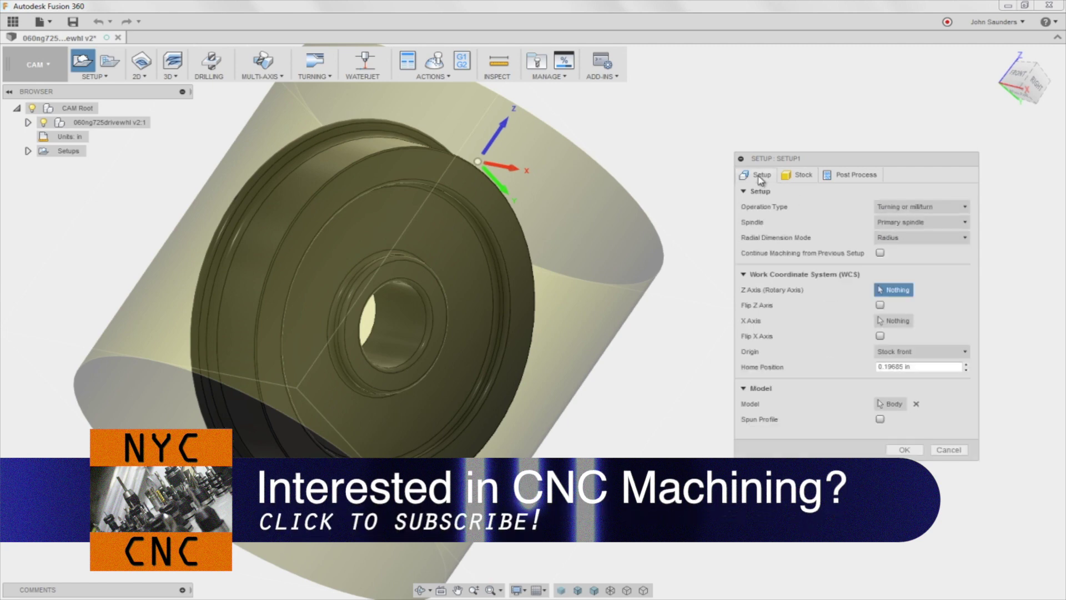
Align the setup's rotary Z axis with the wheel by referencing its outer cylindrical face.
scroll(608, 168, up, 2)
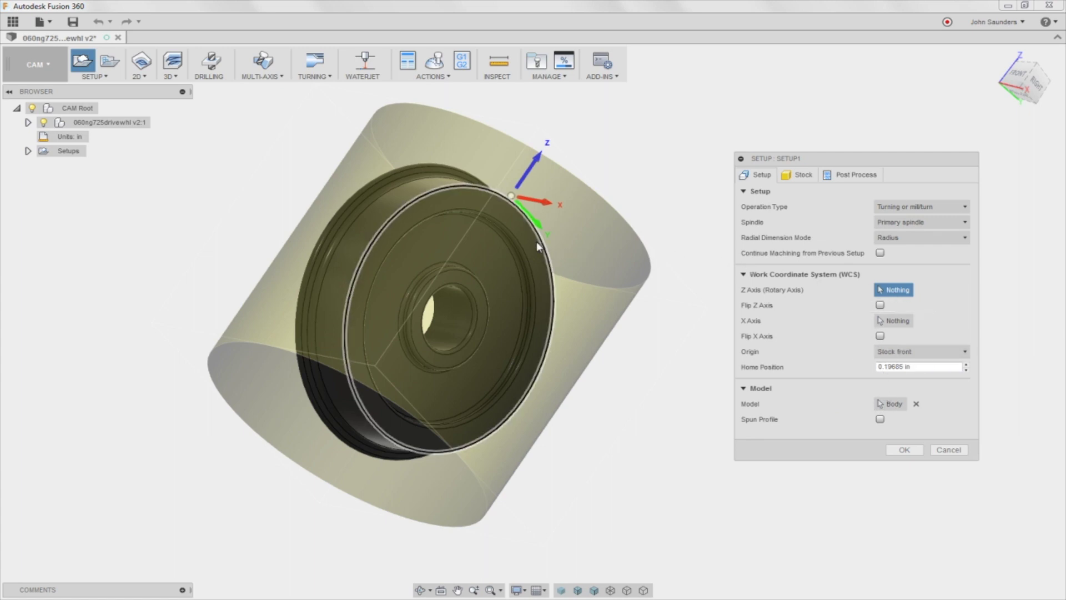
shift+middle_drag(469, 191, 484, 197)
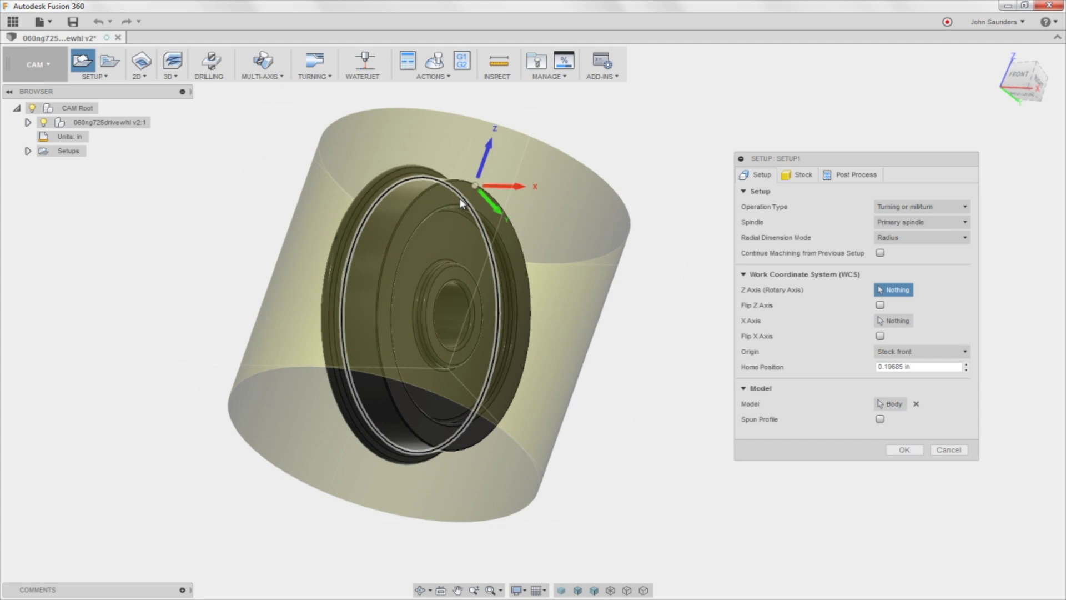
click(396, 202)
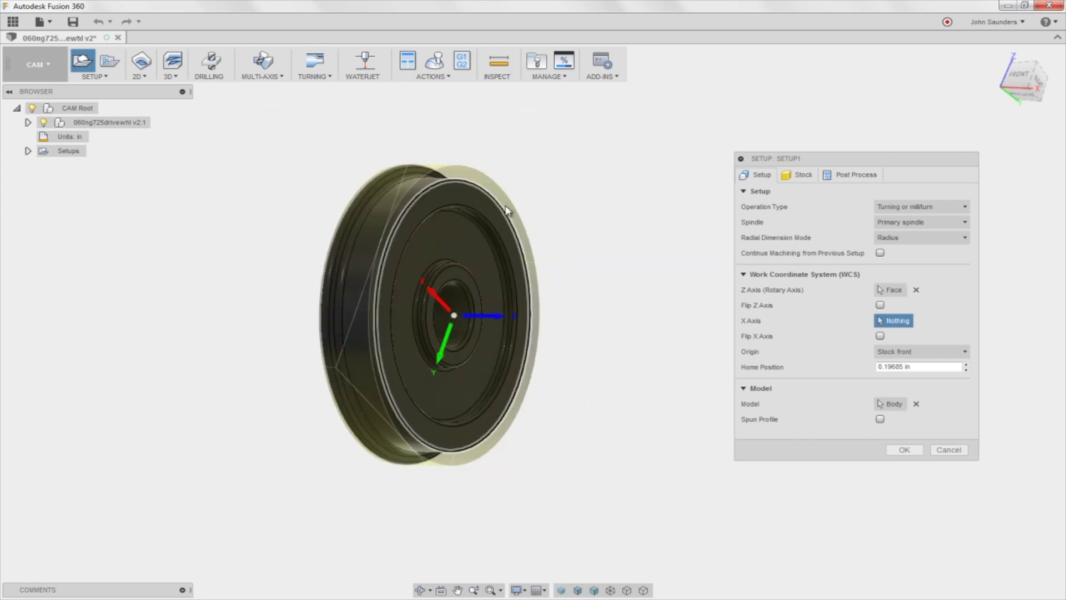
shift+middle_drag(395, 208, 535, 179)
shift+middle_drag(671, 280, 605, 267)
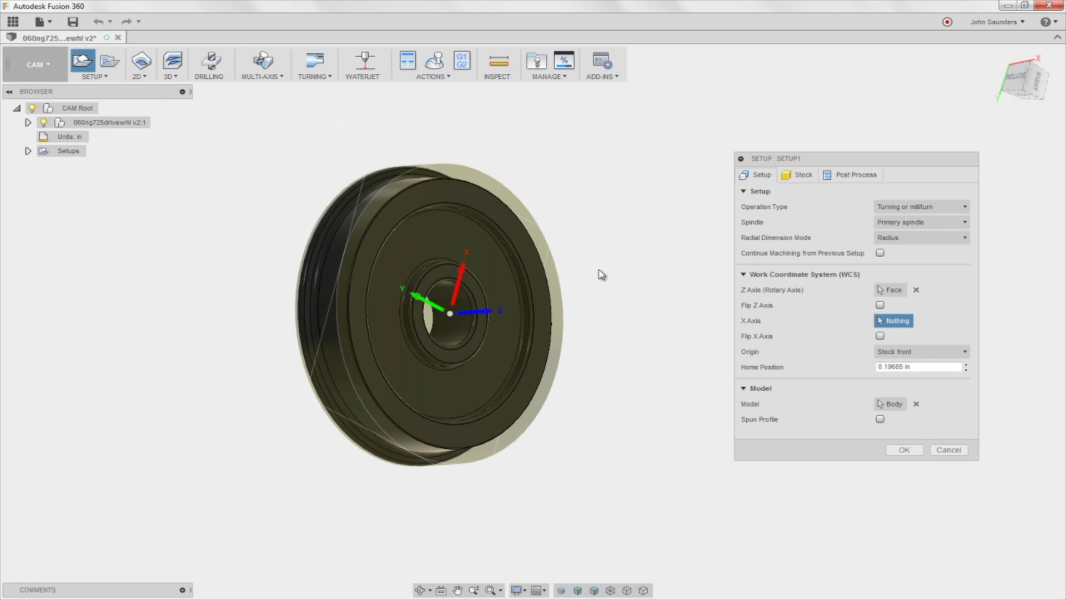
shift+middle_drag(628, 256, 664, 186)
Set the radial and frontside stock offsets of the relative size cylinder to 0.05 in each.
click(804, 176)
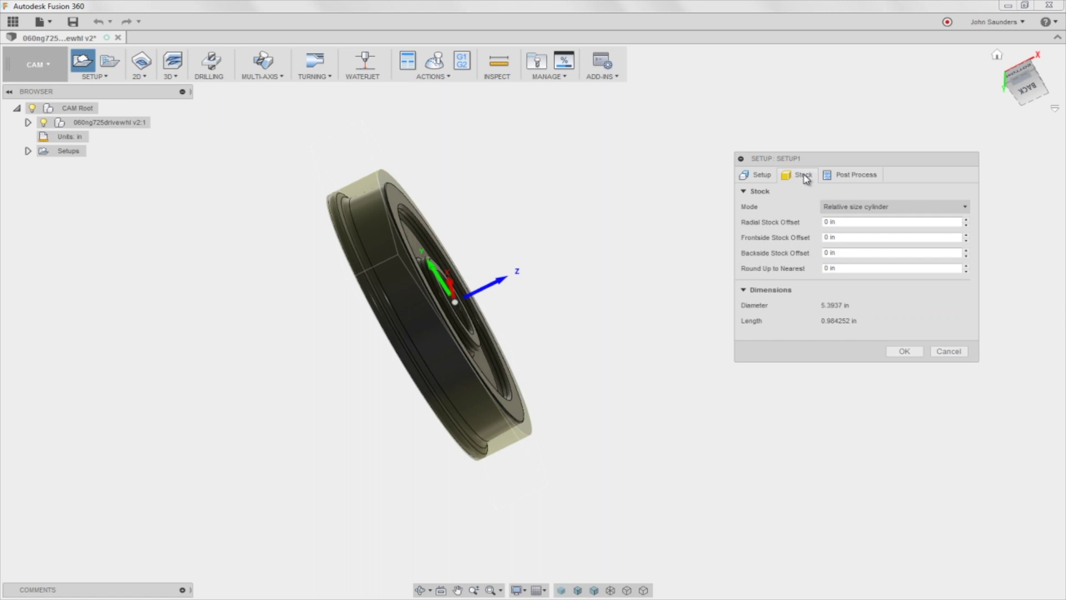
shift+middle_drag(671, 259, 617, 295)
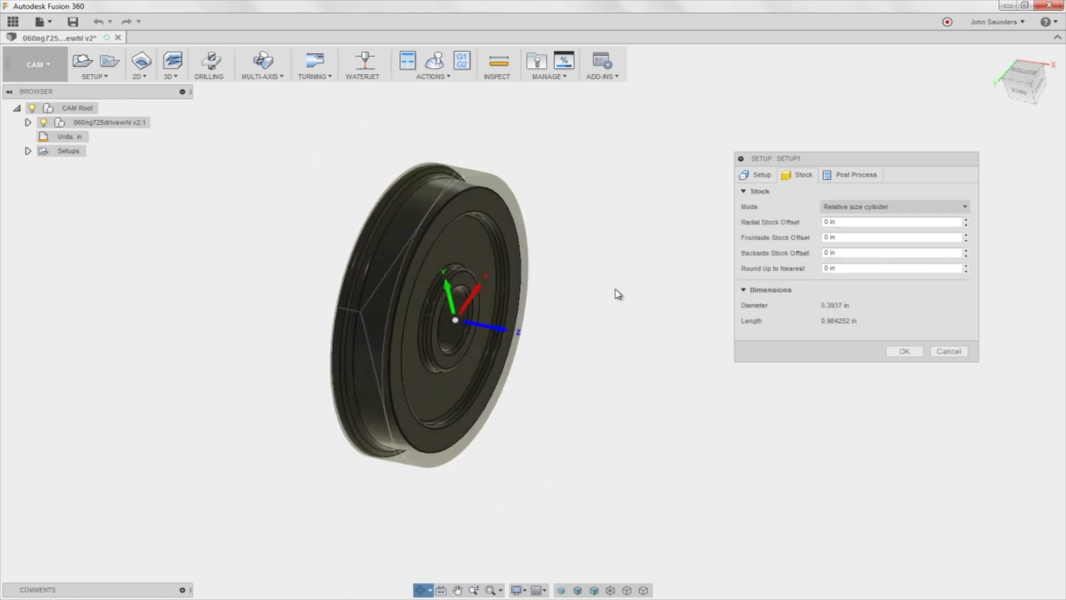
triple_click(847, 222)
key(Delete)
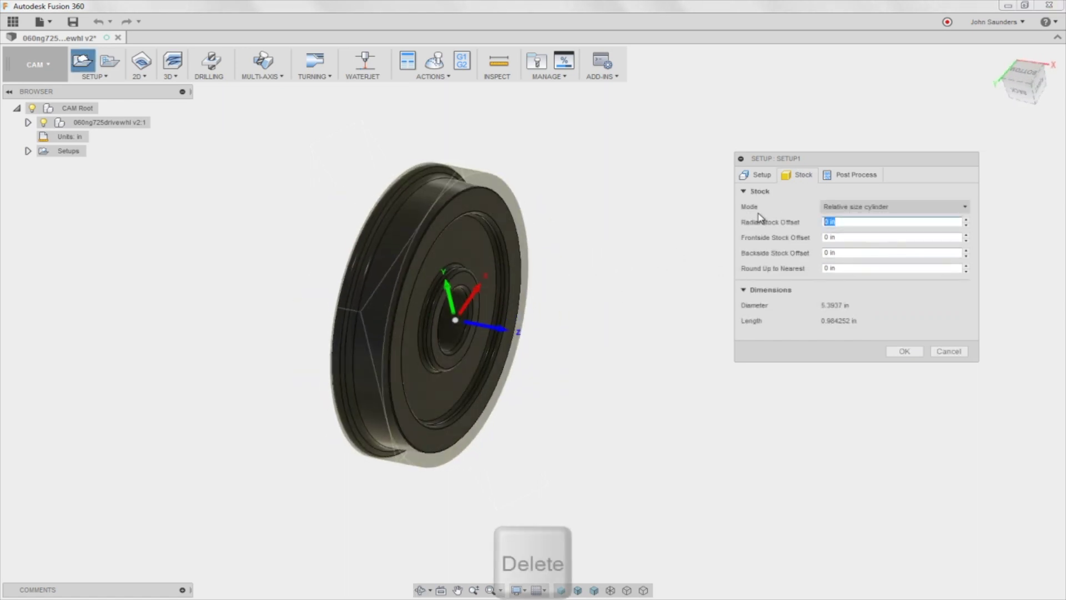
text(.05)
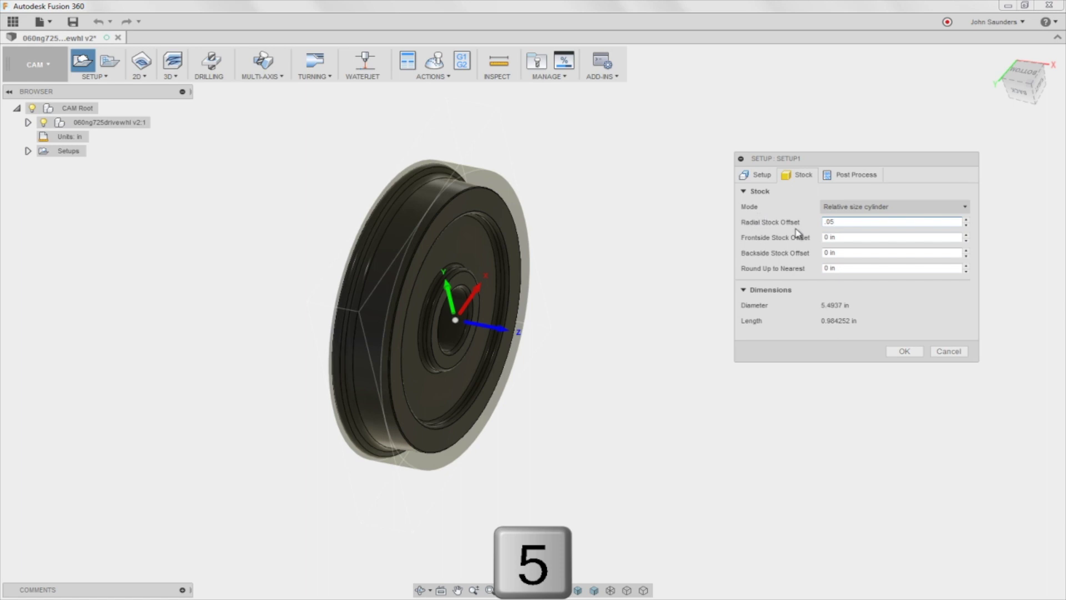
key(Tab)
text(.05)
key(Tab)
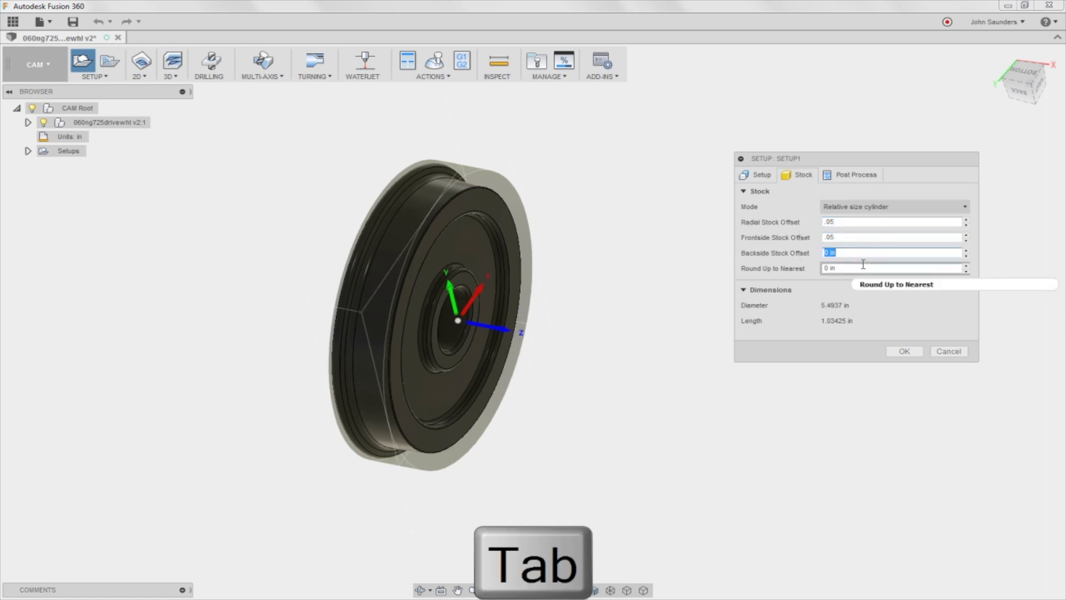
Set the backside stock offset to 0.5 in and accept the turning setup.
key(Delete)
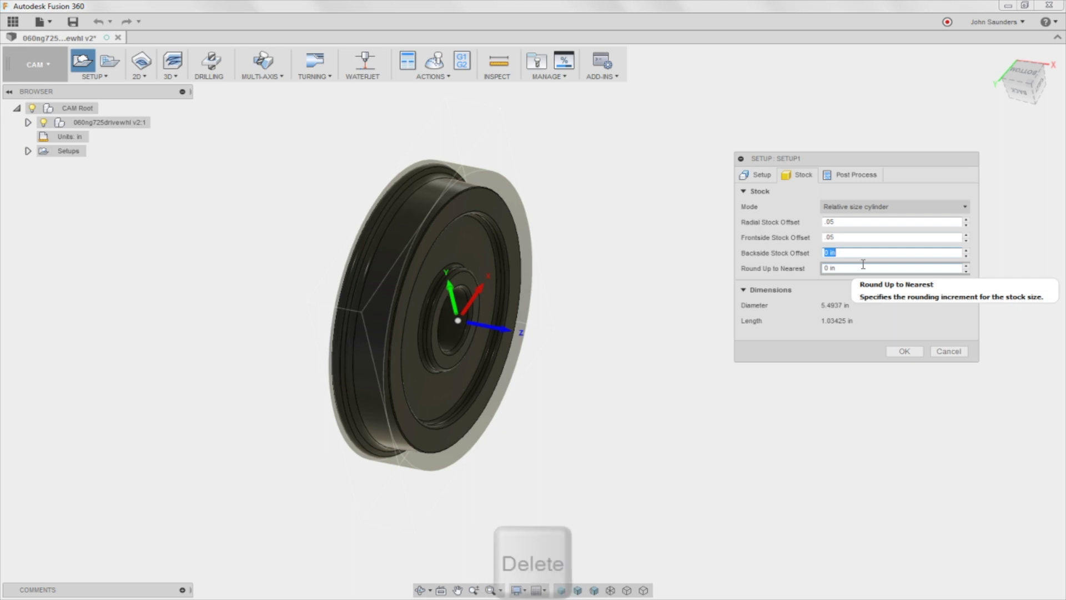
text(.5)
shift+middle_drag(601, 205, 604, 168)
click(902, 351)
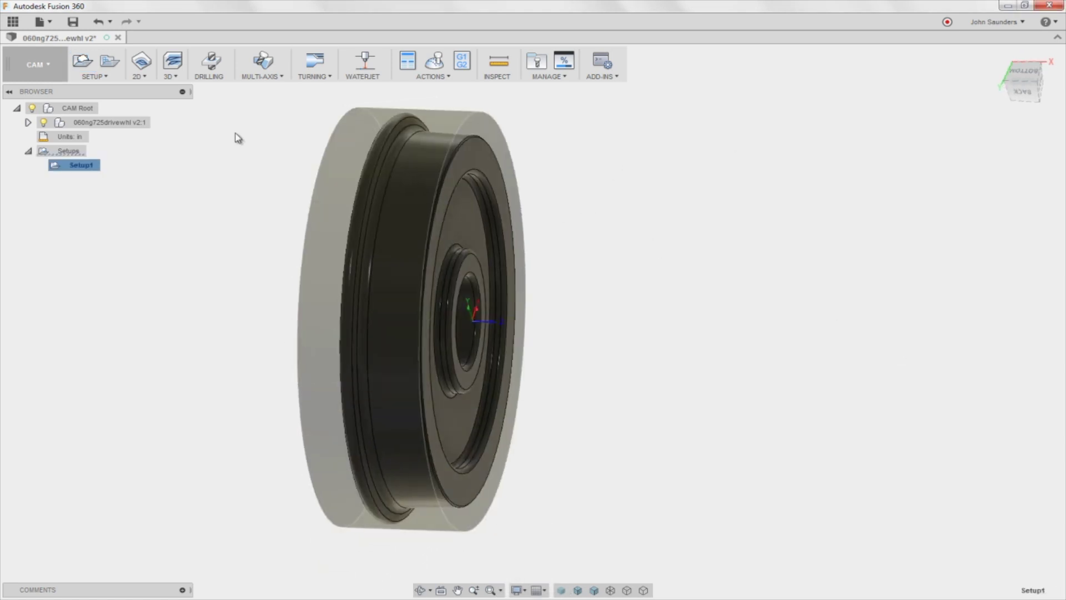
Add the operations of the SMW_Lathe template to Setup1 and generate their toolpaths.
right_click(83, 166)
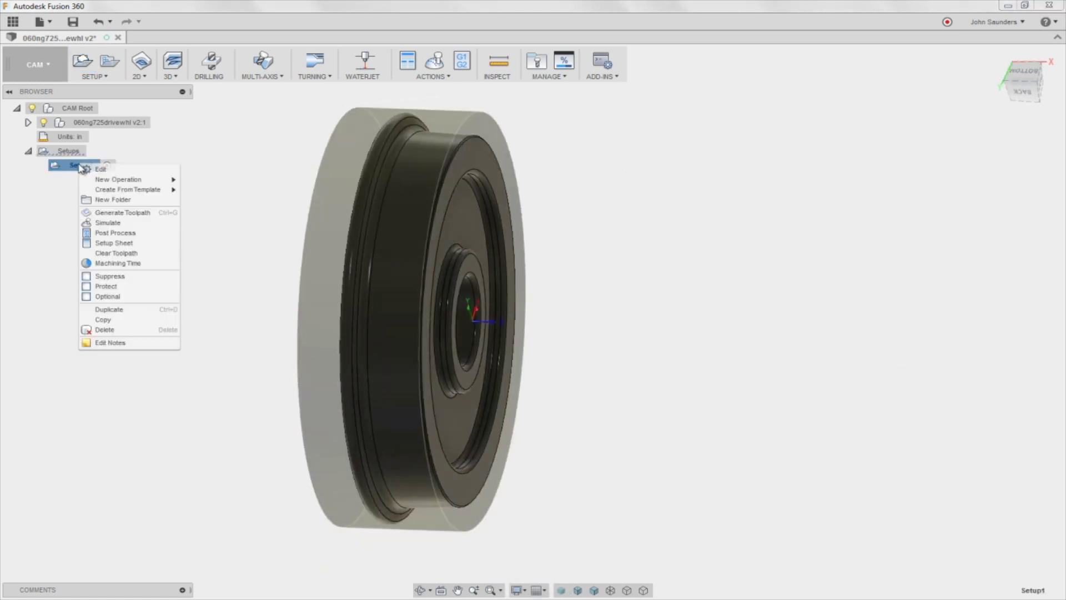
mouse_move(133, 189)
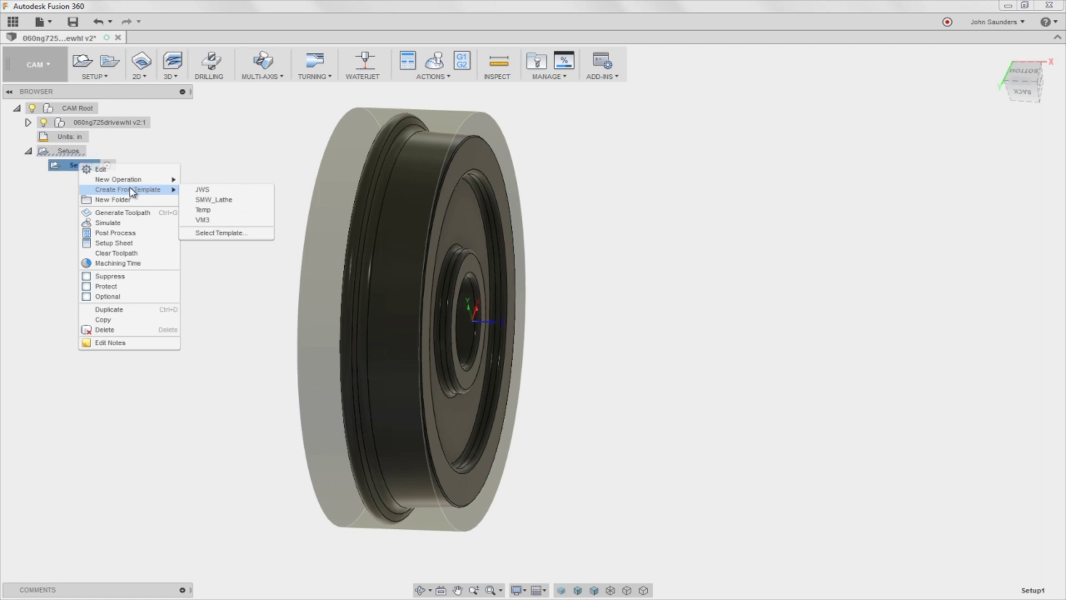
click(230, 201)
click(40, 166)
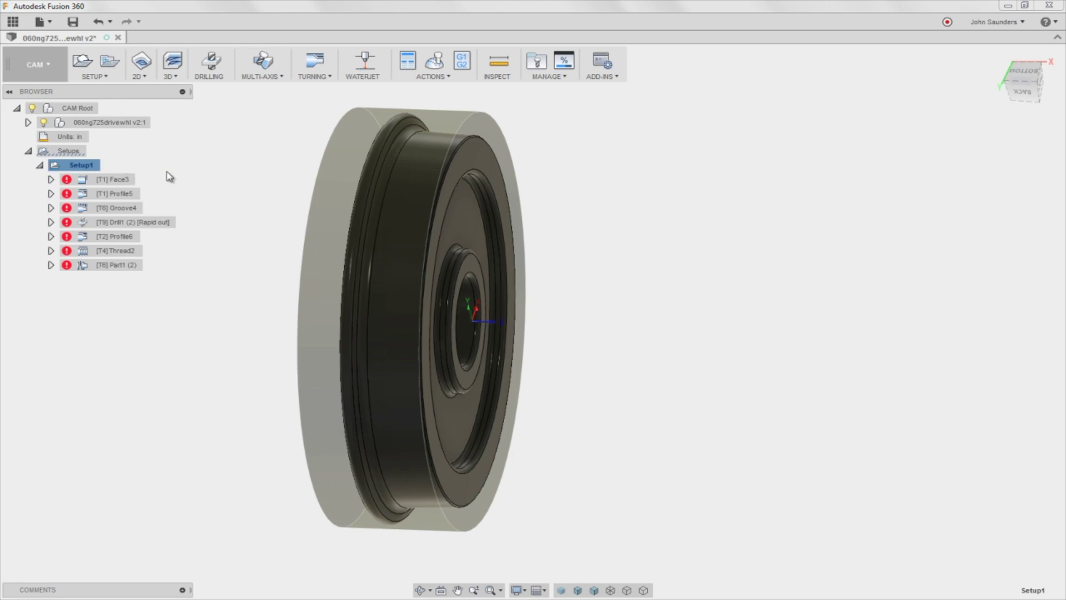
right_click(84, 167)
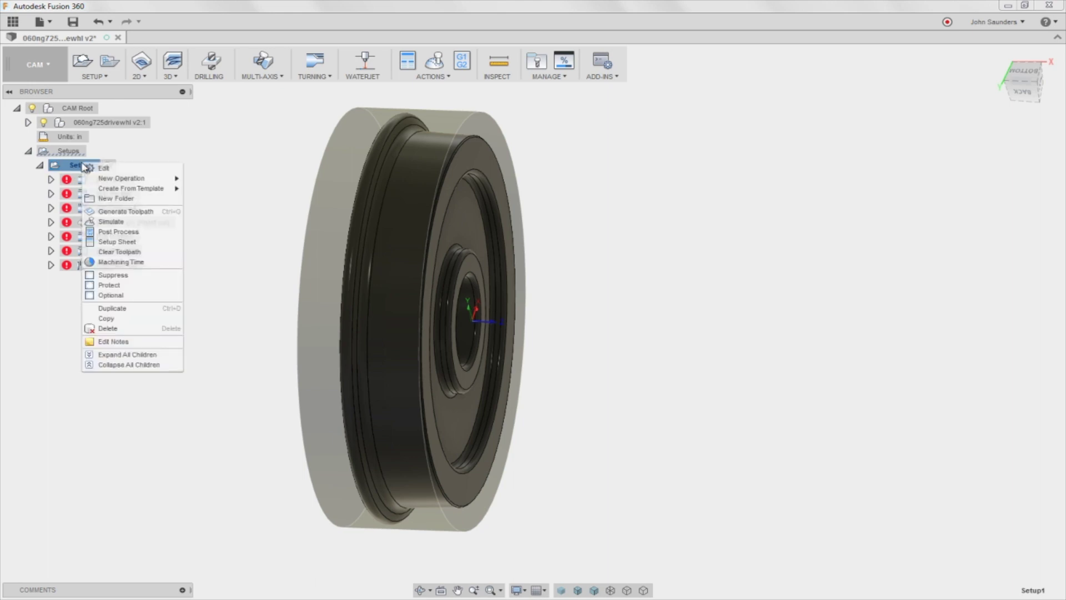
click(117, 213)
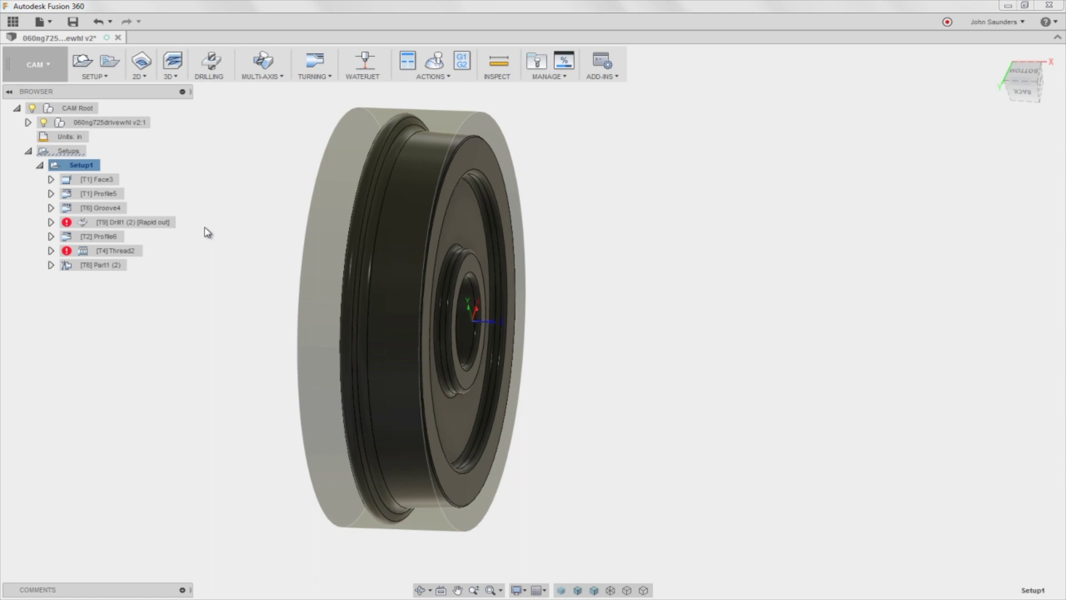
Review the generated face, profile, groove and drill operations one by one against the wheel geometry.
scroll(205, 232, down, 1)
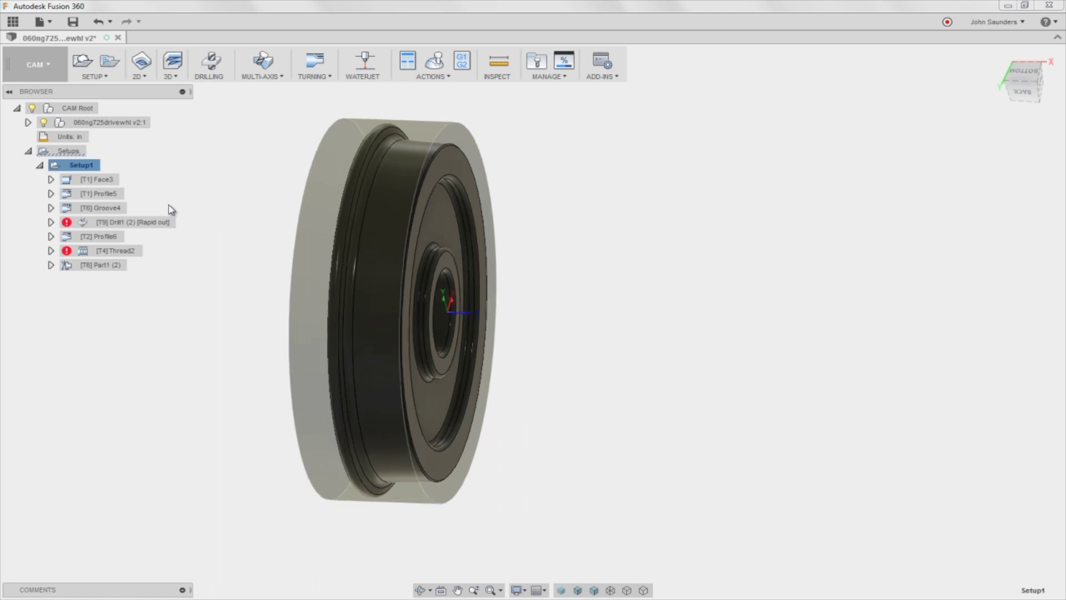
click(99, 179)
shift+middle_drag(256, 186, 284, 202)
click(256, 204)
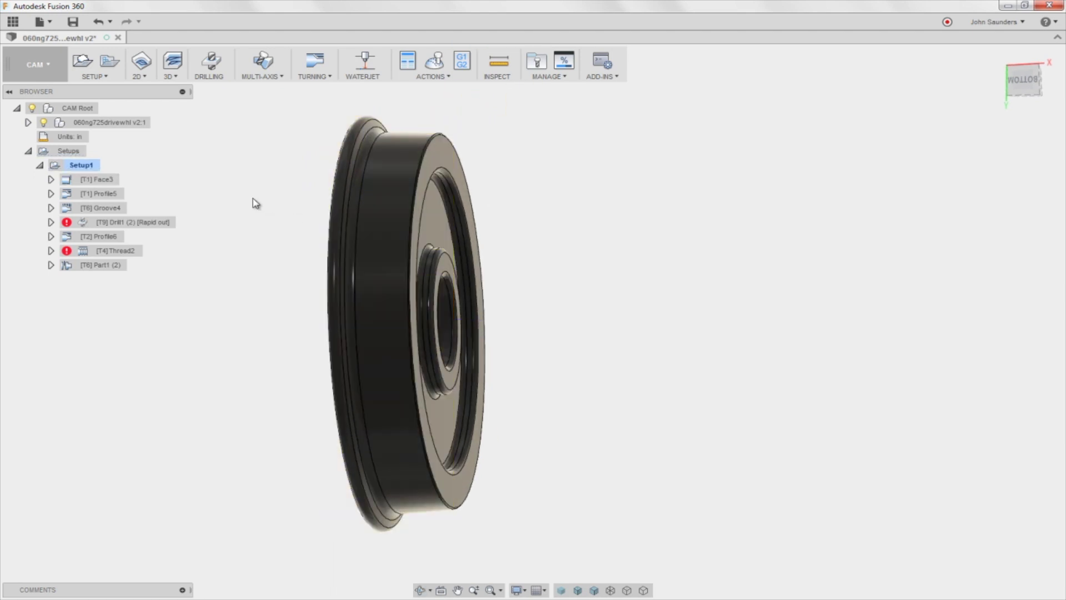
click(169, 196)
mouse_move(217, 191)
shift+middle_down()
mouse_move(231, 204)
mouse_move(209, 228)
mouse_move(229, 200)
shift+middle_up()
click(108, 208)
scroll(378, 153, up, 5)
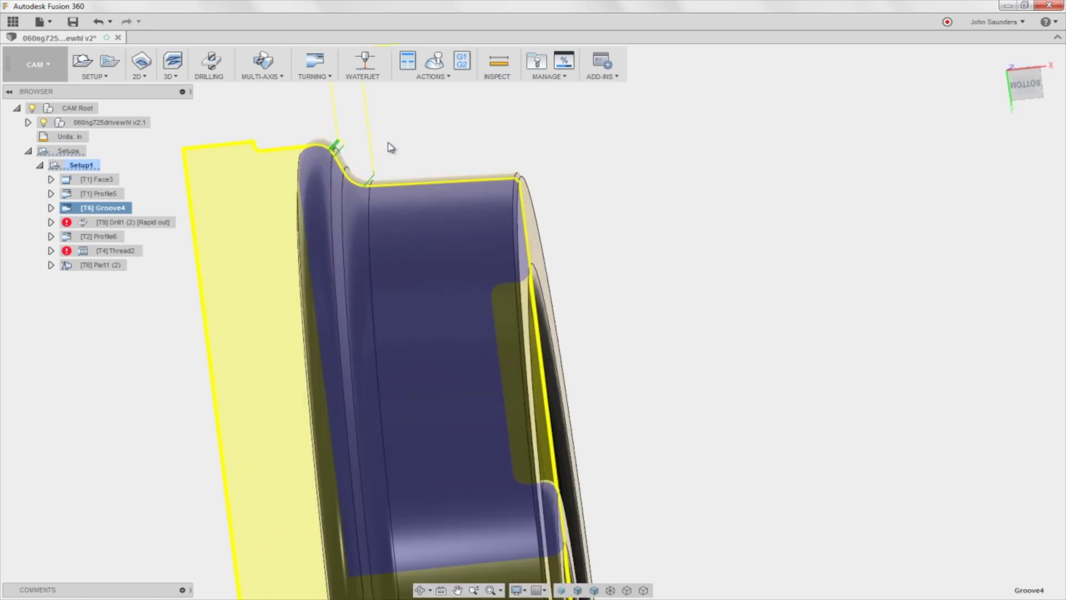
scroll(362, 183, down, 5)
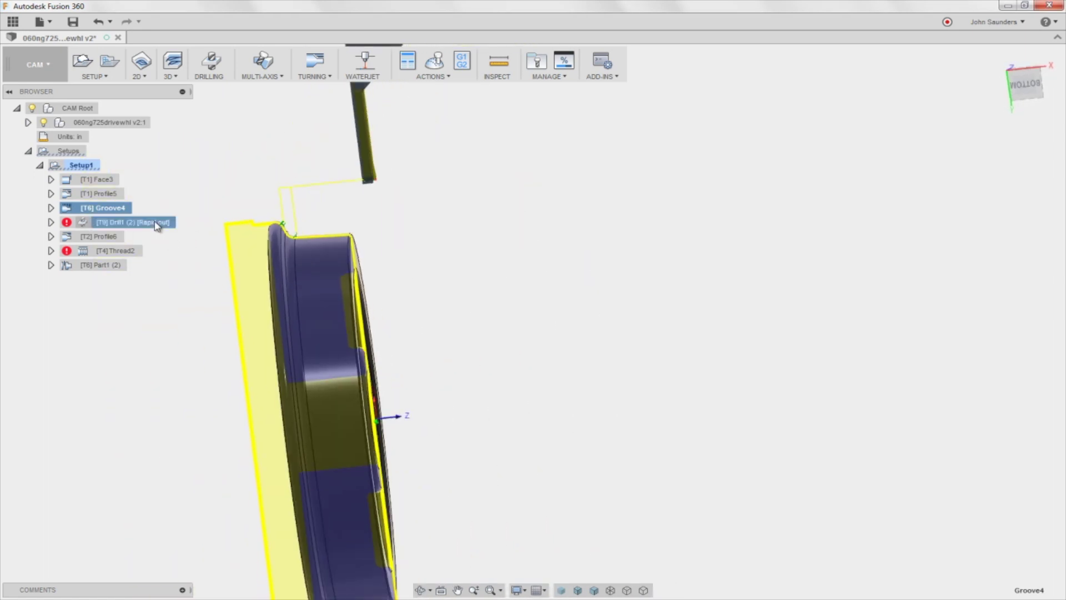
click(157, 224)
shift+middle_drag(243, 231, 197, 240)
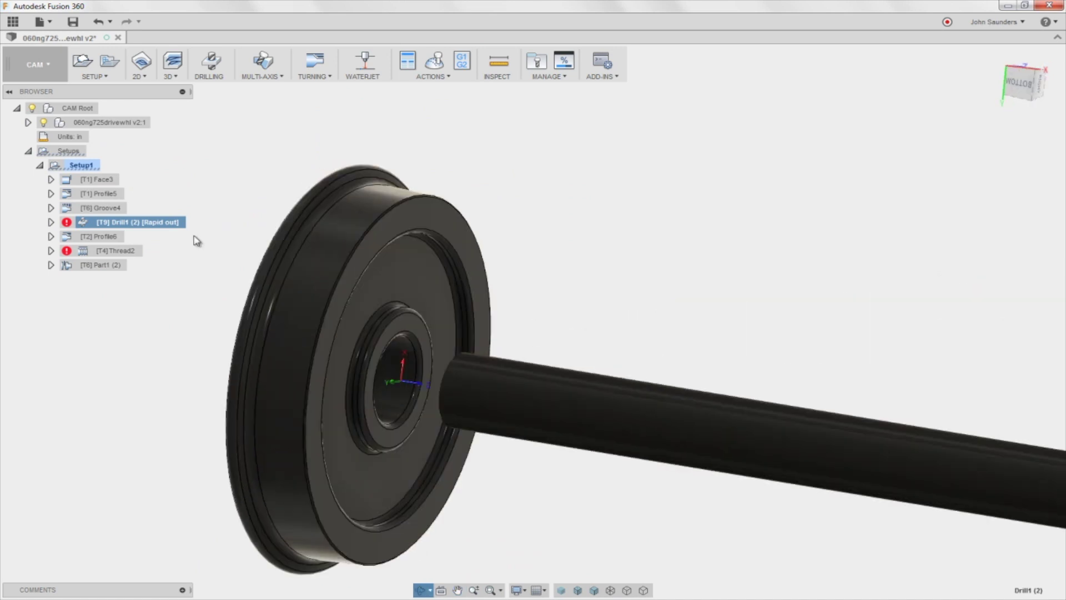
Edit the Drill1 (2) operation so the drill tip passes through the hole bottom with a 0.2 in break-through depth.
right_click(138, 224)
click(155, 229)
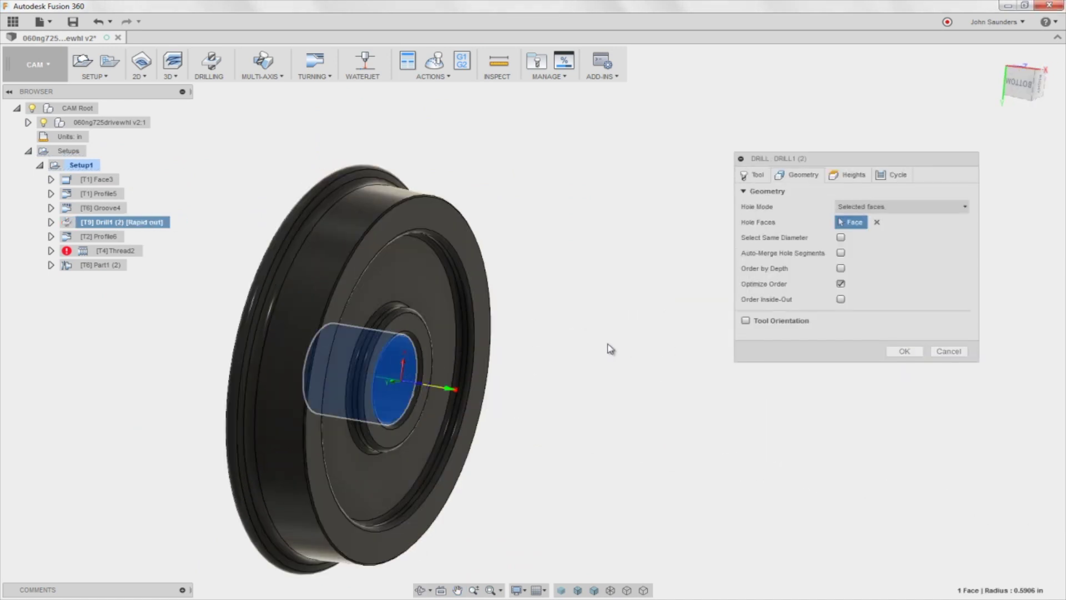
shift+middle_drag(607, 350, 641, 352)
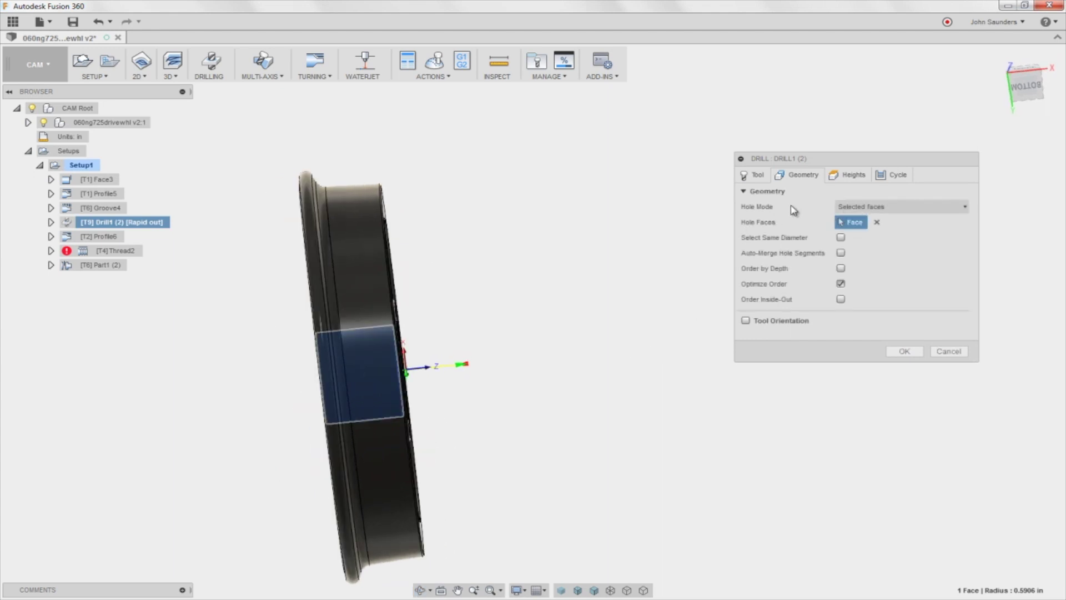
shift+middle_drag(445, 252, 499, 257)
click(865, 177)
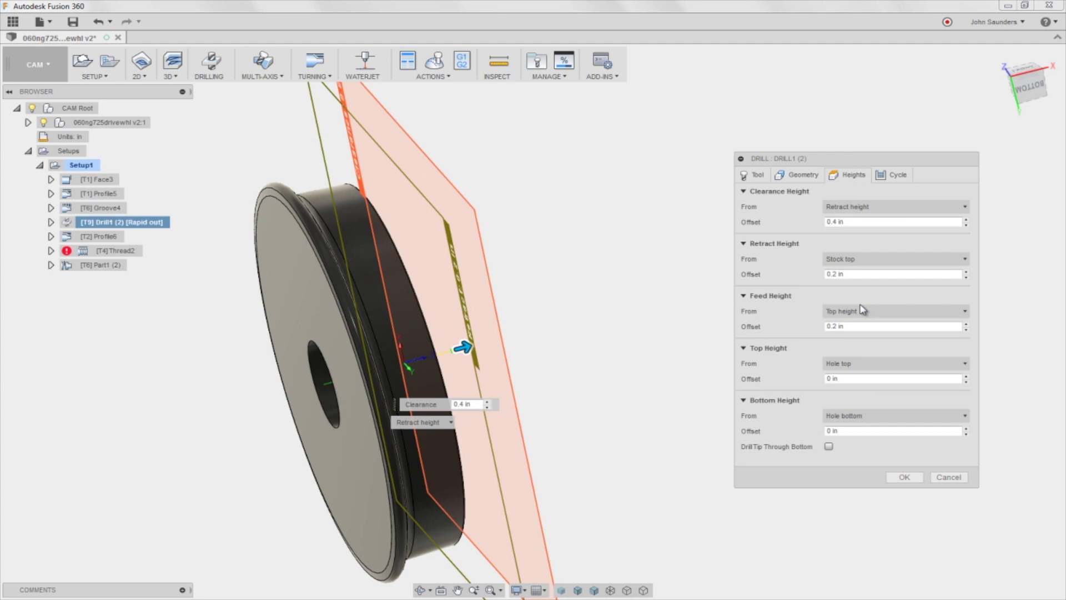
click(829, 446)
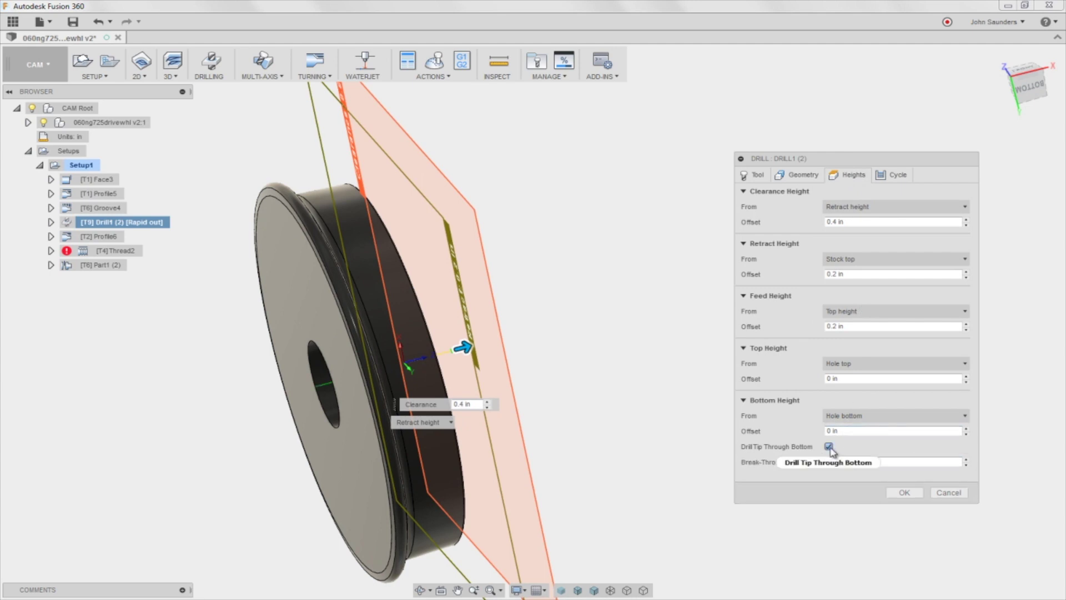
click(877, 462)
key(Delete)
text(.2)
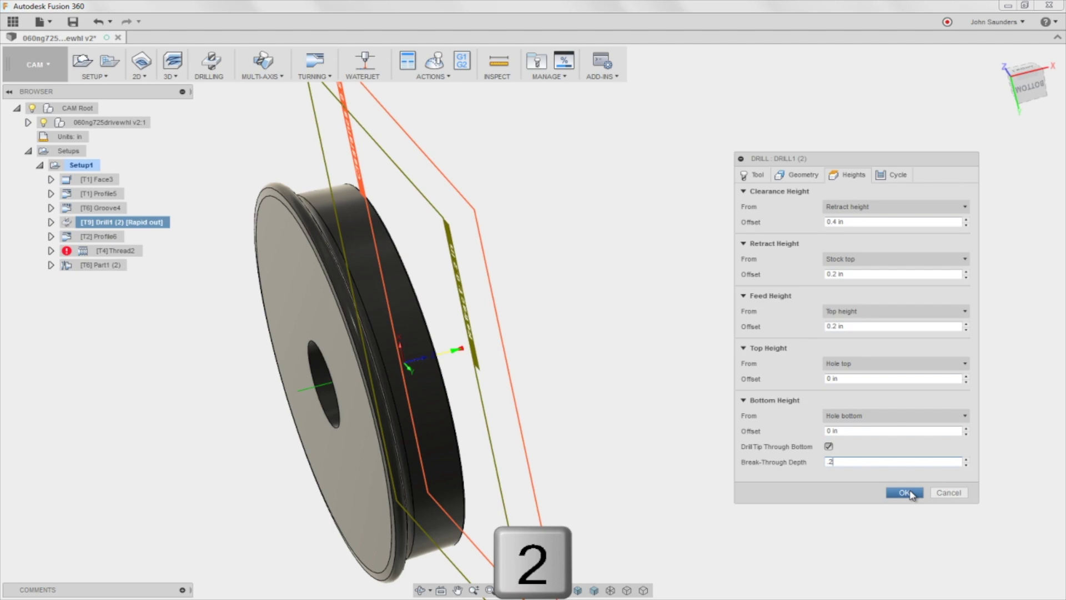
scroll(595, 373, down, 2)
mouse_move(633, 361)
shift+middle_down()
mouse_move(667, 334)
mouse_move(500, 355)
mouse_move(566, 316)
mouse_move(591, 336)
mouse_move(628, 345)
shift+middle_up()
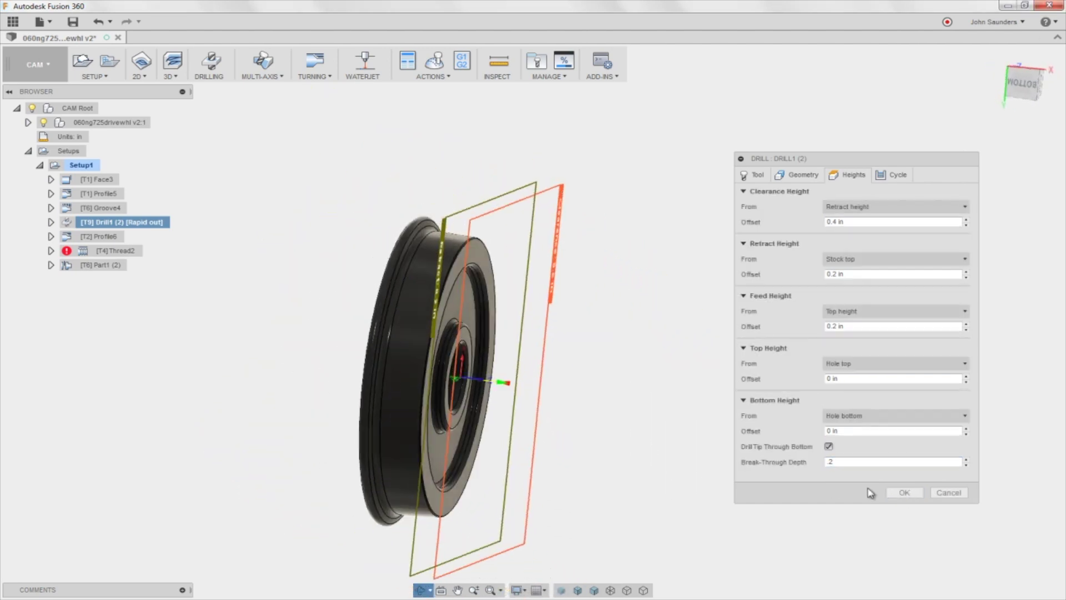
Set the drill operation's break-through depth to 0.3 in and accept the change.
click(829, 462)
key(Delete)
text(3)
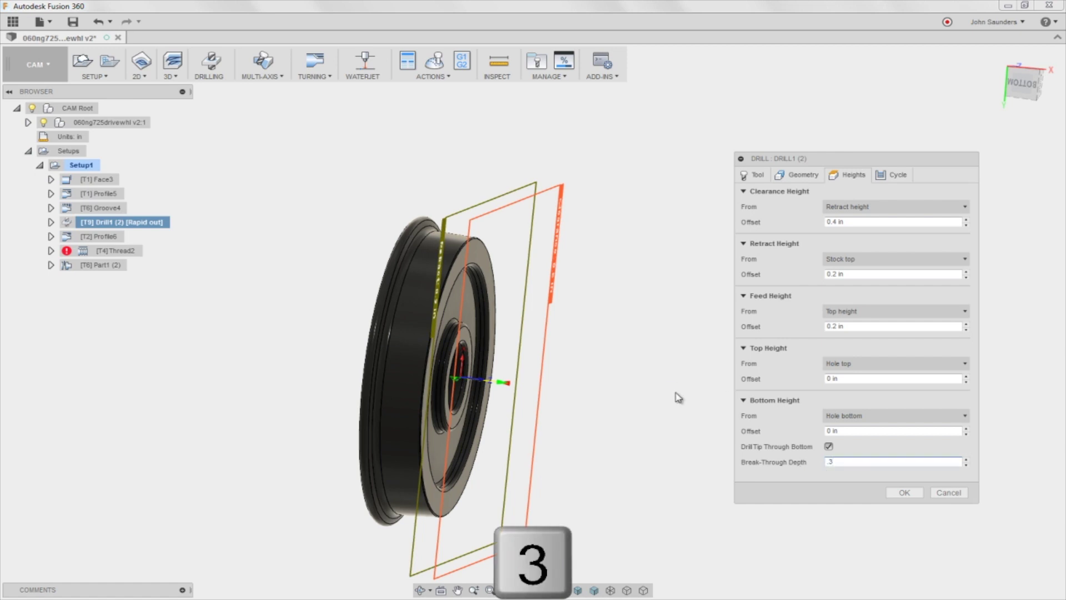
shift+middle_drag(678, 398, 689, 395)
click(905, 492)
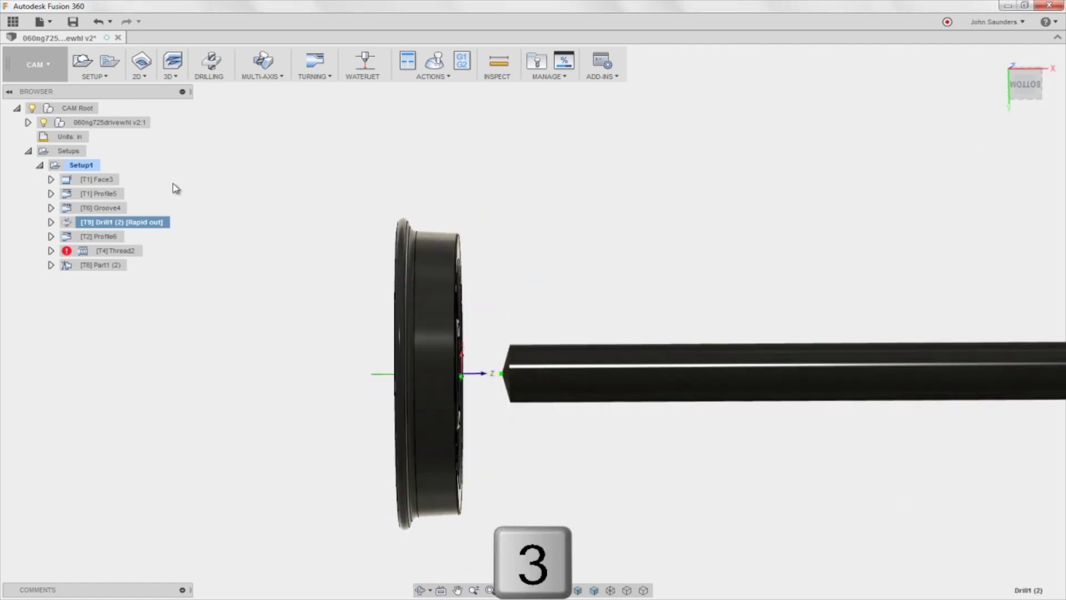
Examine the Profile6 toolpath inside the wheel bore and delete the Thread2 operation from Setup1.
click(95, 237)
shift+middle_drag(270, 209, 239, 197)
scroll(389, 288, up, 4)
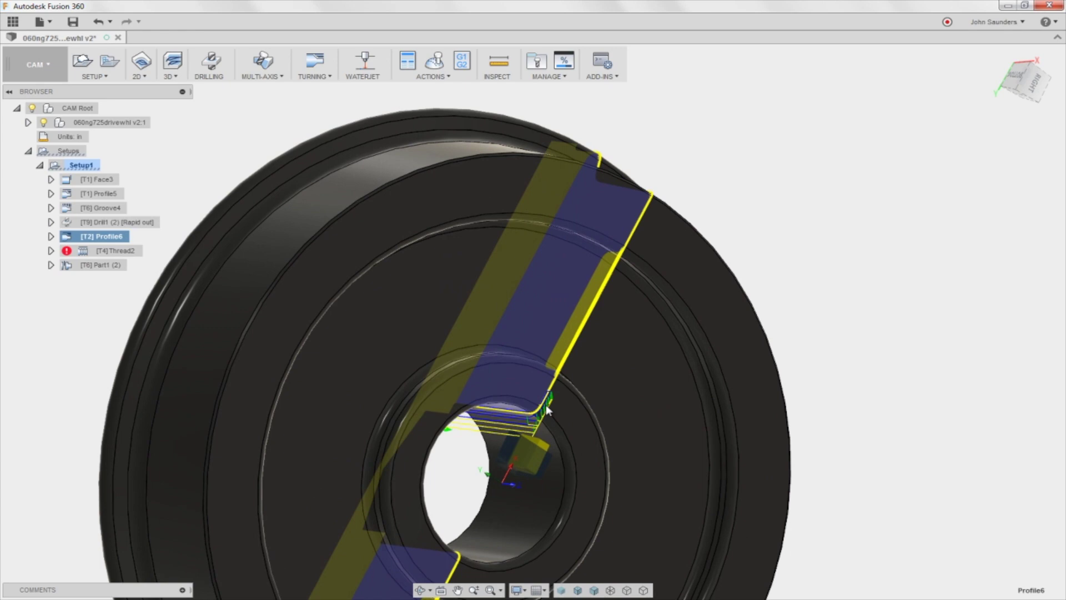
shift+middle_drag(545, 405, 278, 280)
click(119, 253)
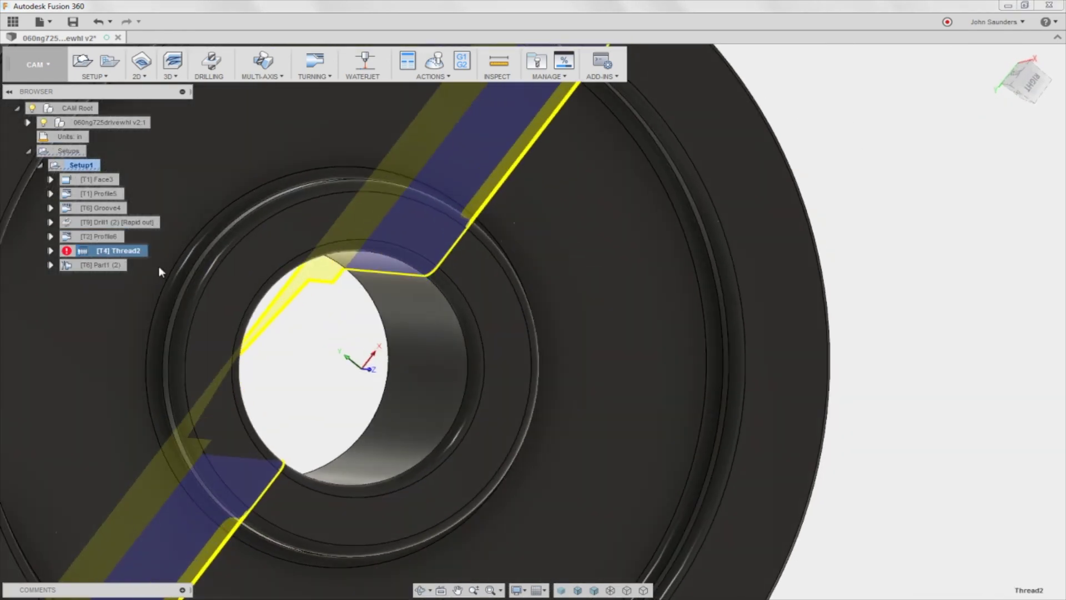
key(Delete)
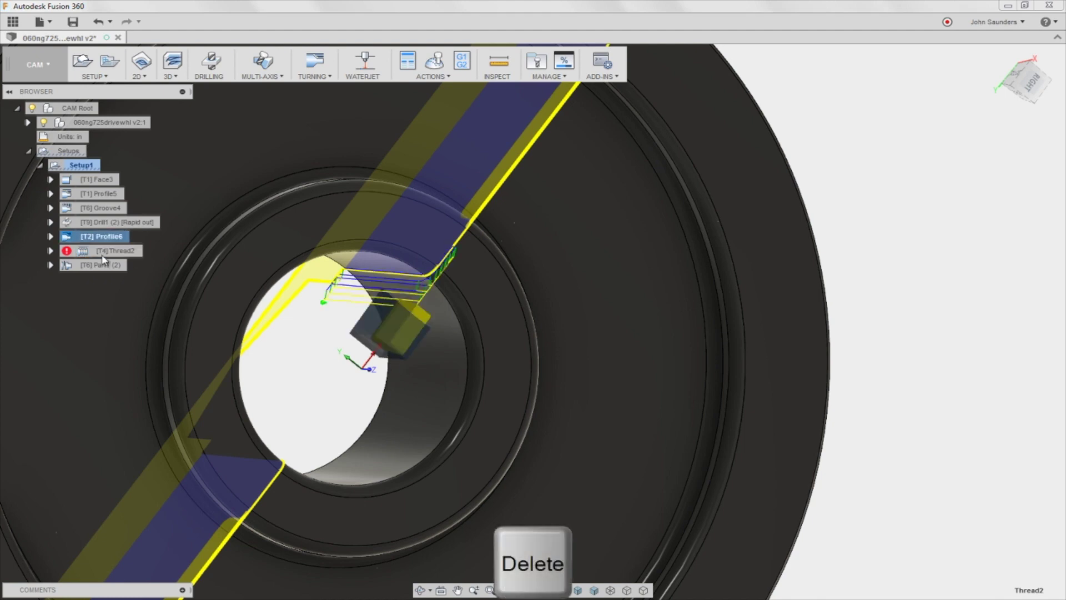
Examine the Part1 (2) parting toolpath from the side, relative to the wheel flange and the stock behind it.
click(98, 253)
scroll(304, 300, down, 4)
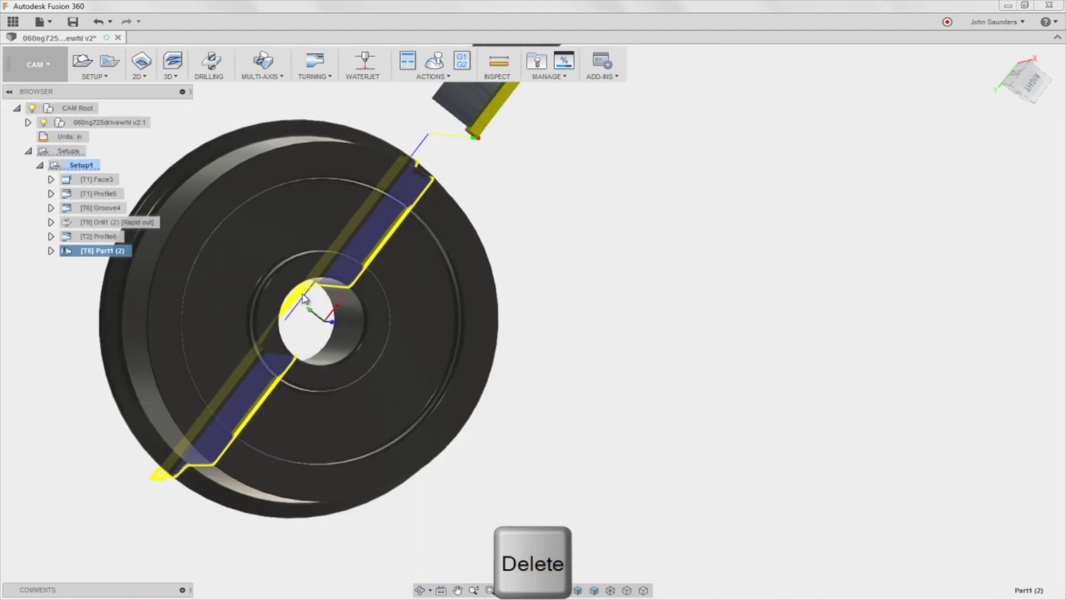
shift+middle_drag(304, 300, 268, 256)
middle_drag(269, 255, 359, 280)
scroll(359, 280, up, 2)
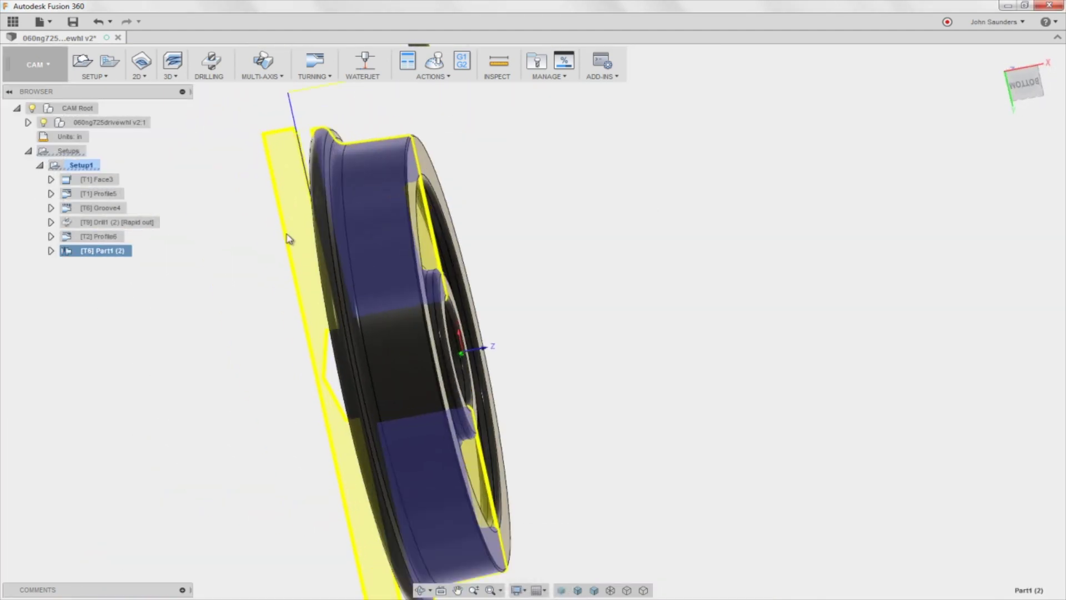
Save the drive wheel document as a new version.
click(217, 198)
click(73, 21)
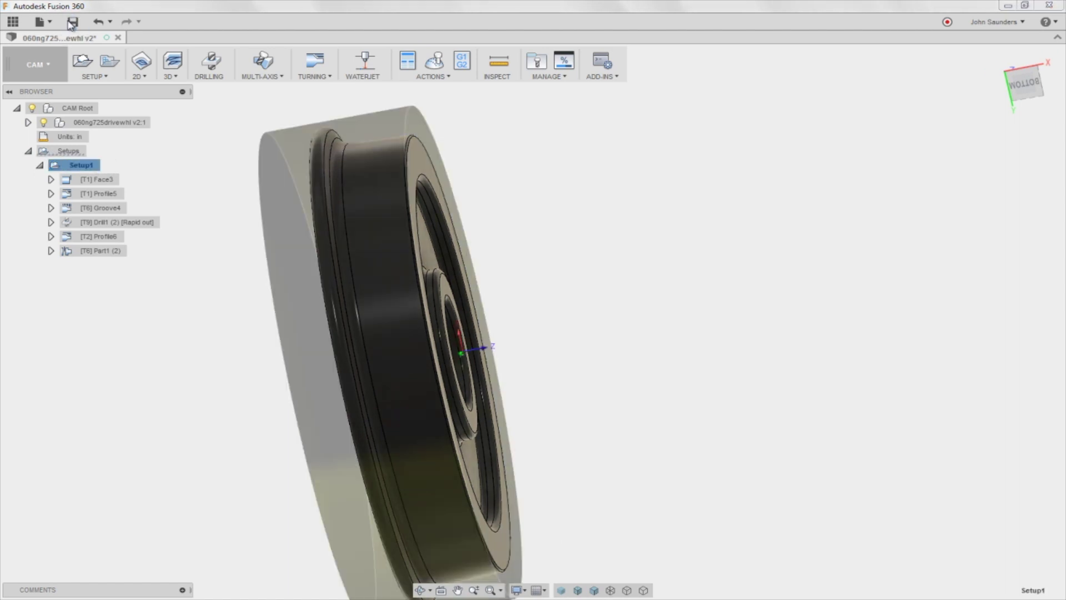
key(Return)
scroll(214, 262, down, 3)
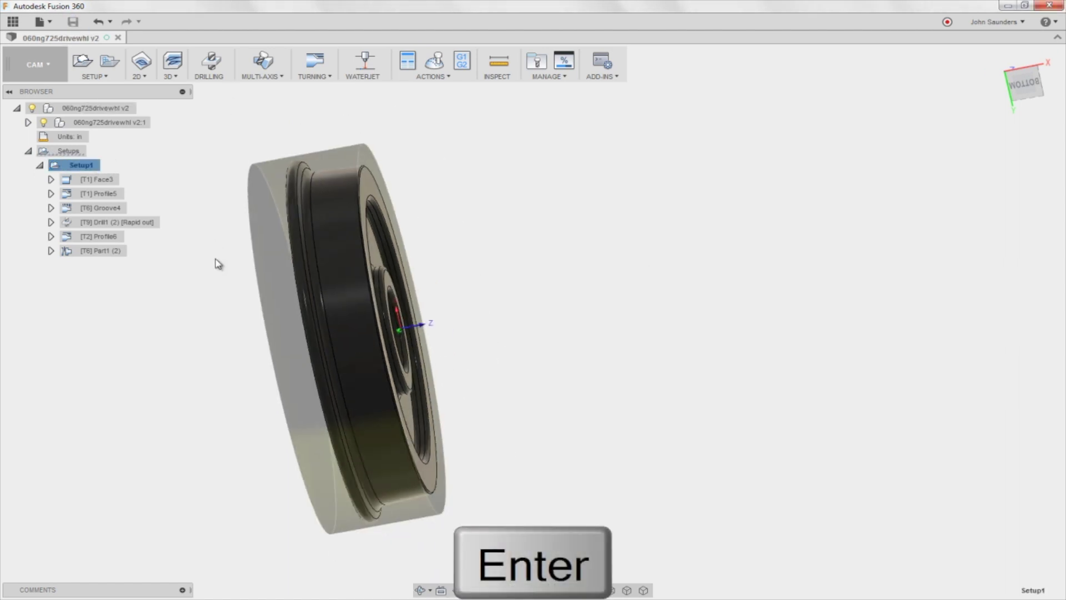
shift+middle_drag(215, 262, 245, 250)
Simulate all operations of Setup1 with stock removal shown.
double_click(81, 165)
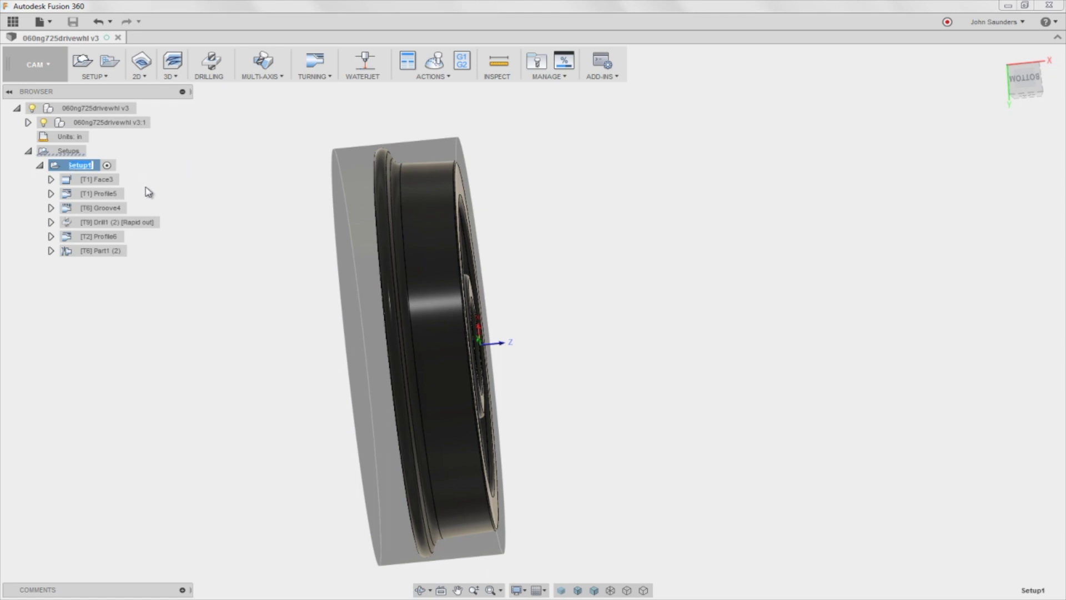
key(Return)
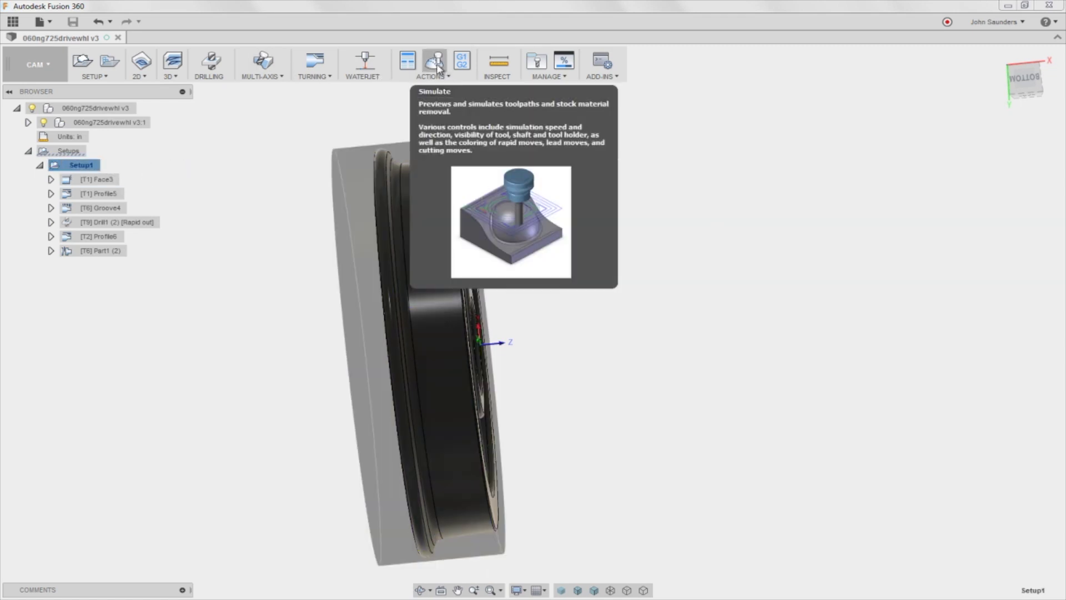
click(436, 66)
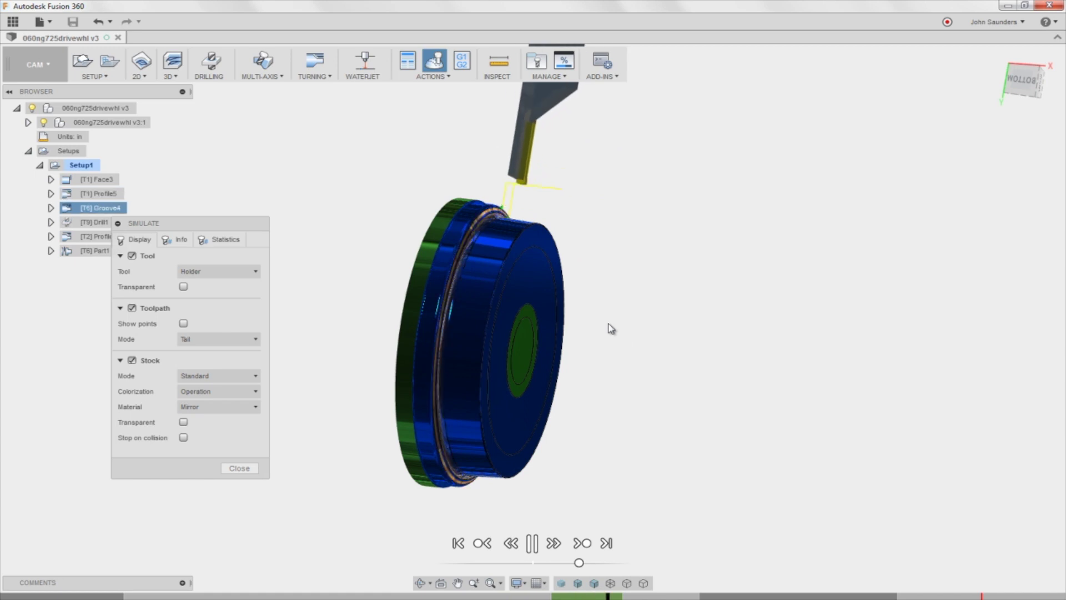
scroll(616, 320, up, 3)
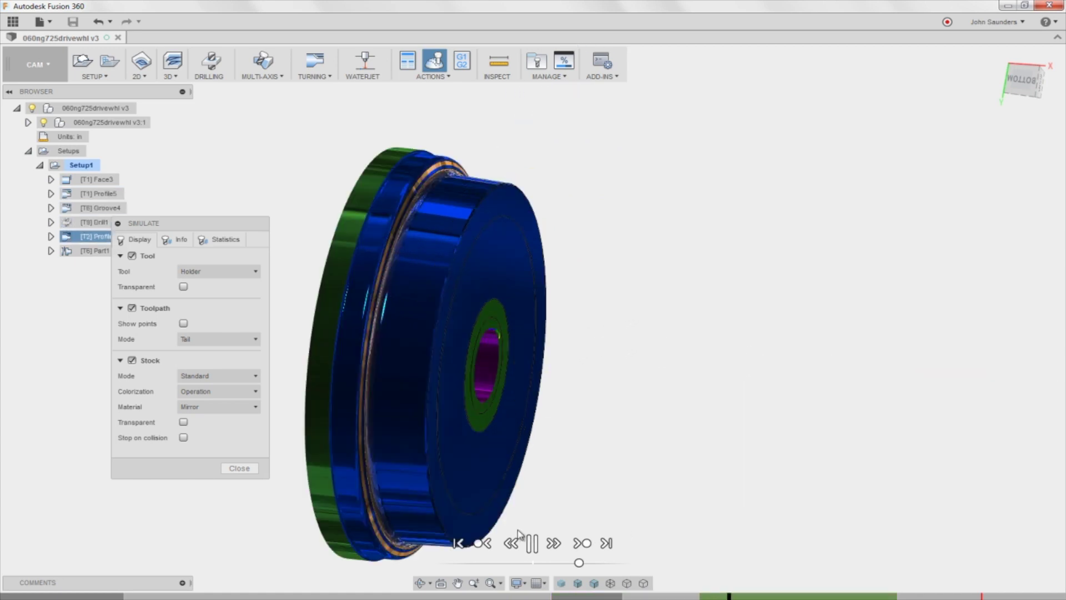
Slow the simulation playback and examine the bore while the Profile6 operation cuts it.
click(572, 563)
shift+middle_drag(621, 460, 581, 560)
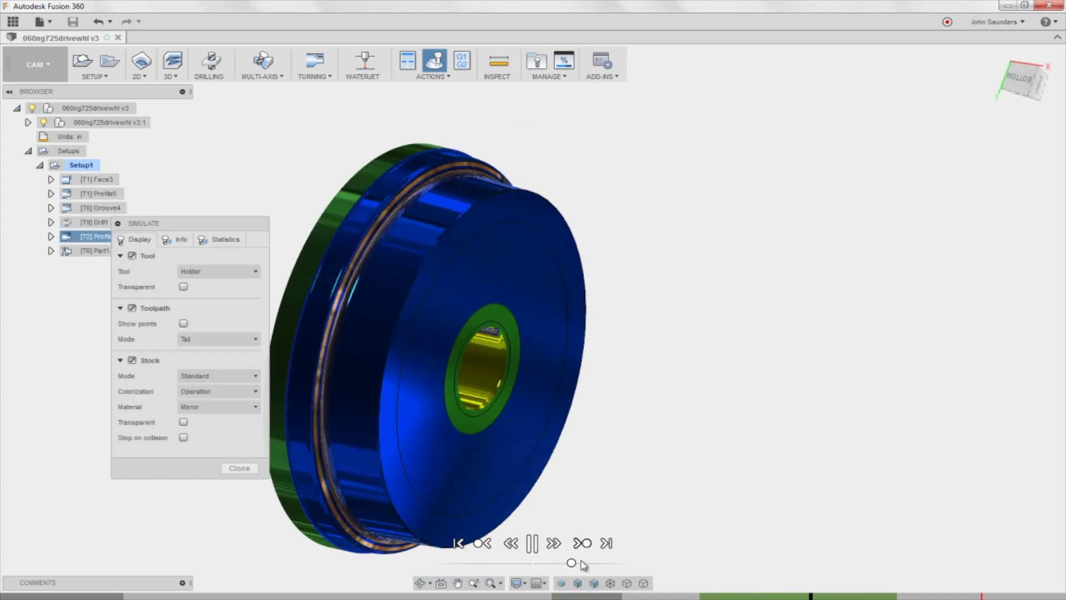
drag(571, 563, 556, 562)
shift+middle_drag(617, 406, 755, 264)
scroll(599, 398, up, 2)
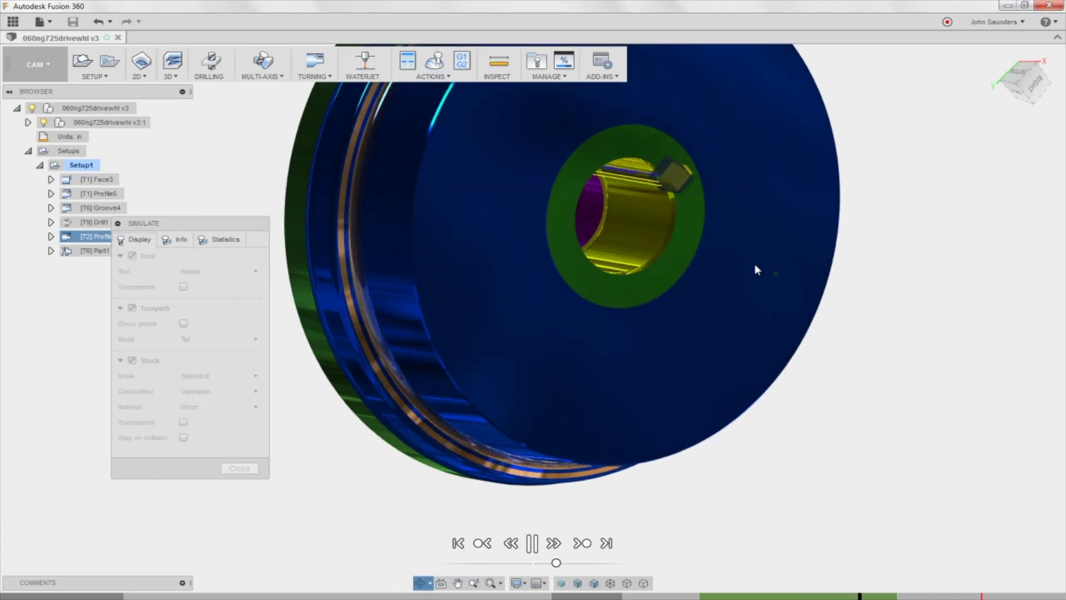
shift+middle_drag(608, 272, 612, 269)
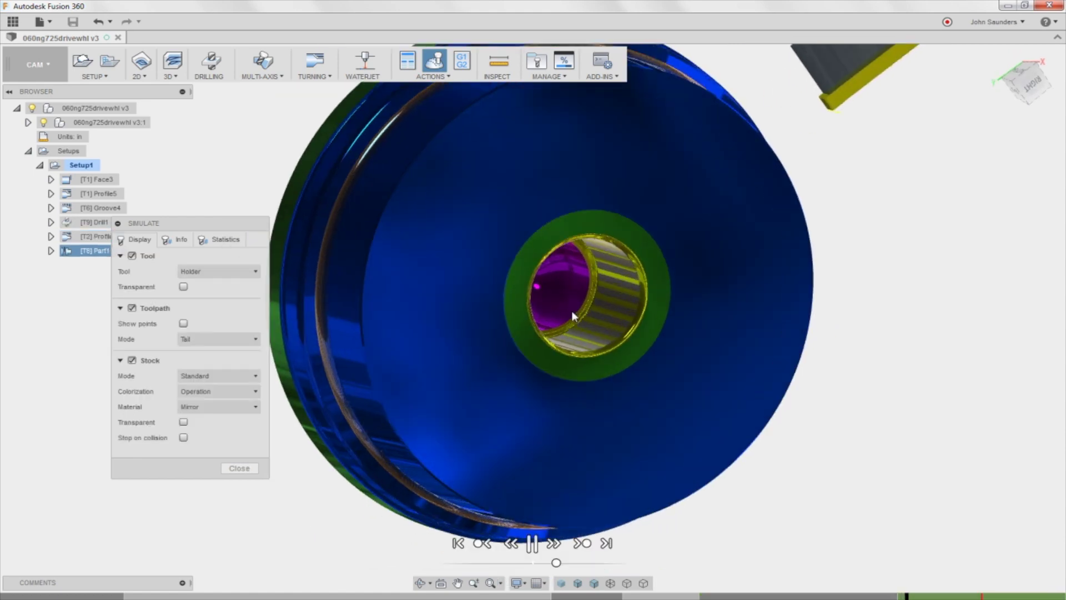
Watch the parting operation cut behind the flange from the side and close the simulation.
shift+middle_drag(959, 491, 947, 499)
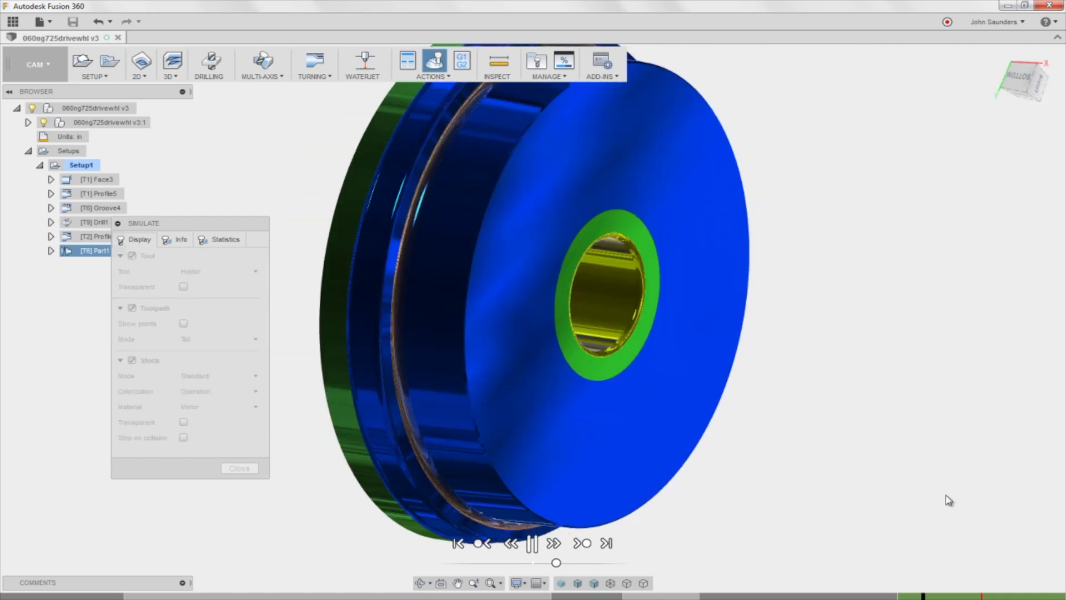
scroll(893, 422, down, 3)
shift+middle_drag(905, 419, 926, 428)
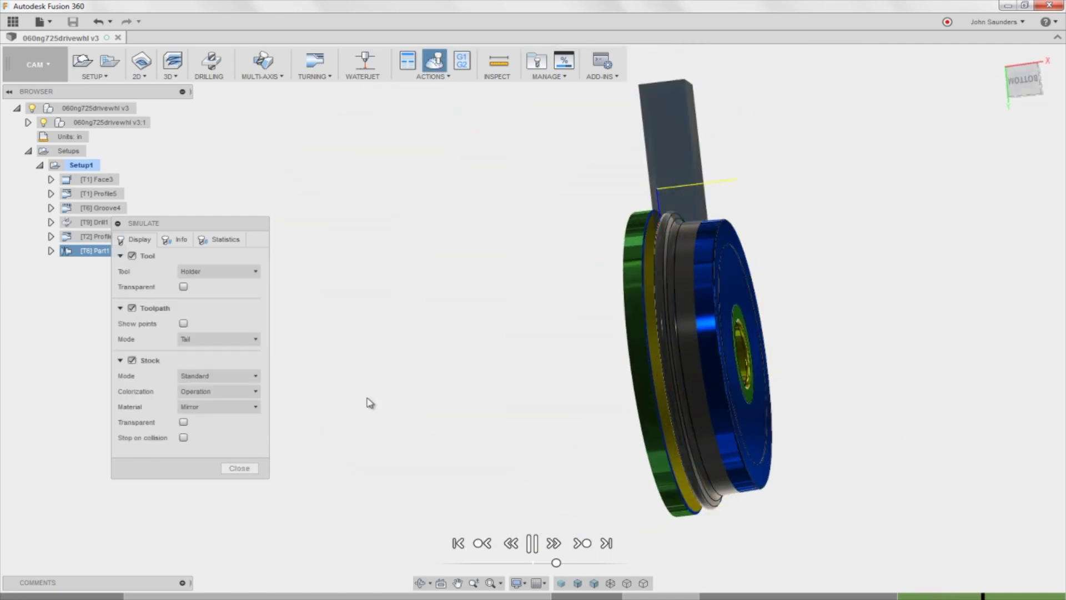
click(239, 468)
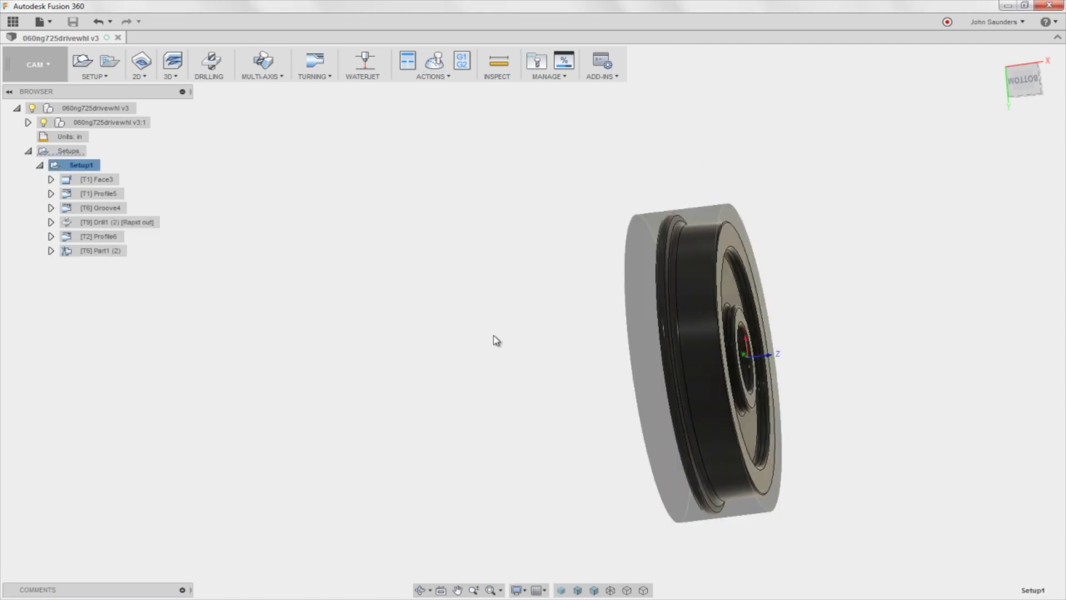
Edit Setup1 to give its stock cylinder a 0.1 in backside offset.
shift+middle_drag(495, 338, 403, 273)
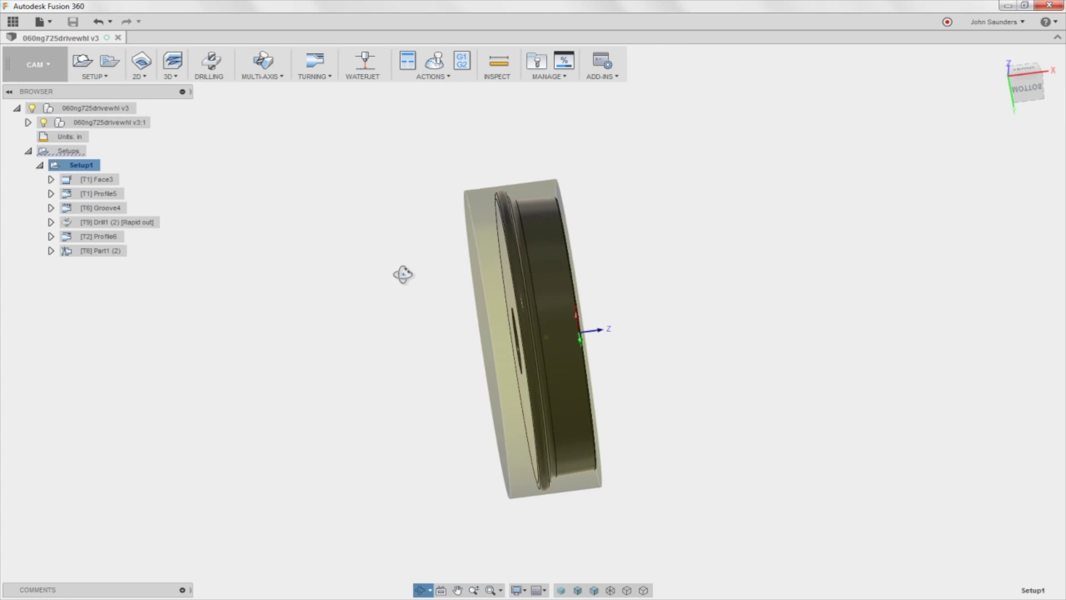
right_click(90, 168)
click(106, 173)
click(802, 175)
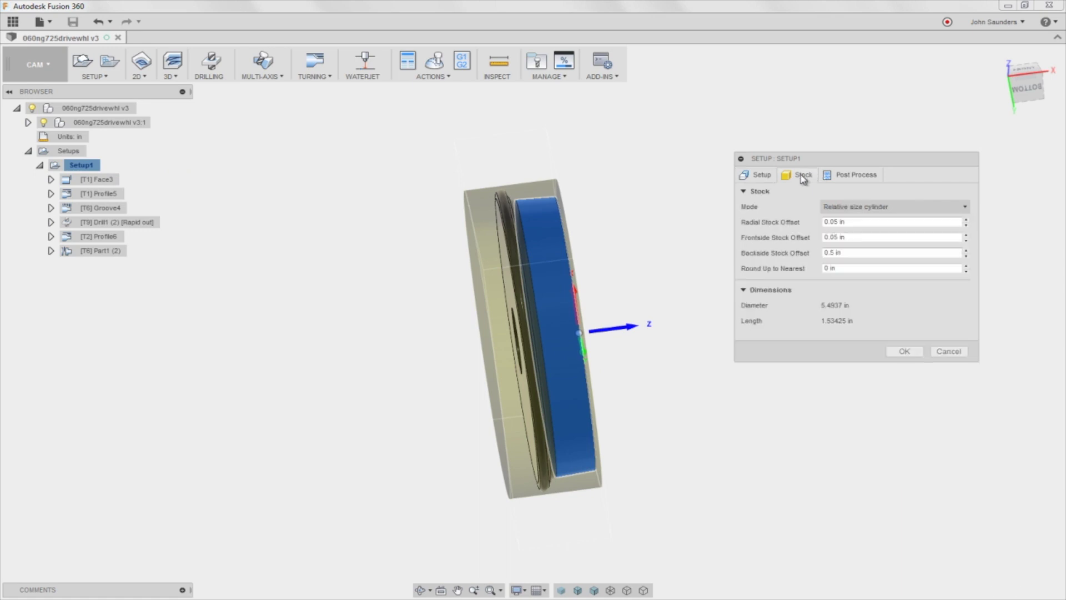
drag(831, 253, 874, 254)
text(1)
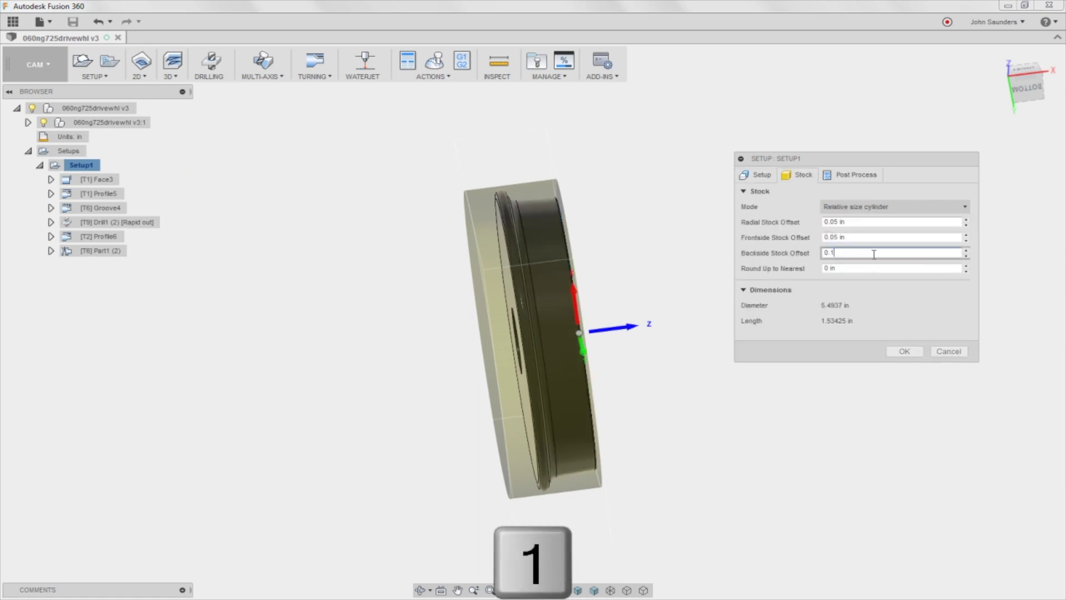
click(904, 352)
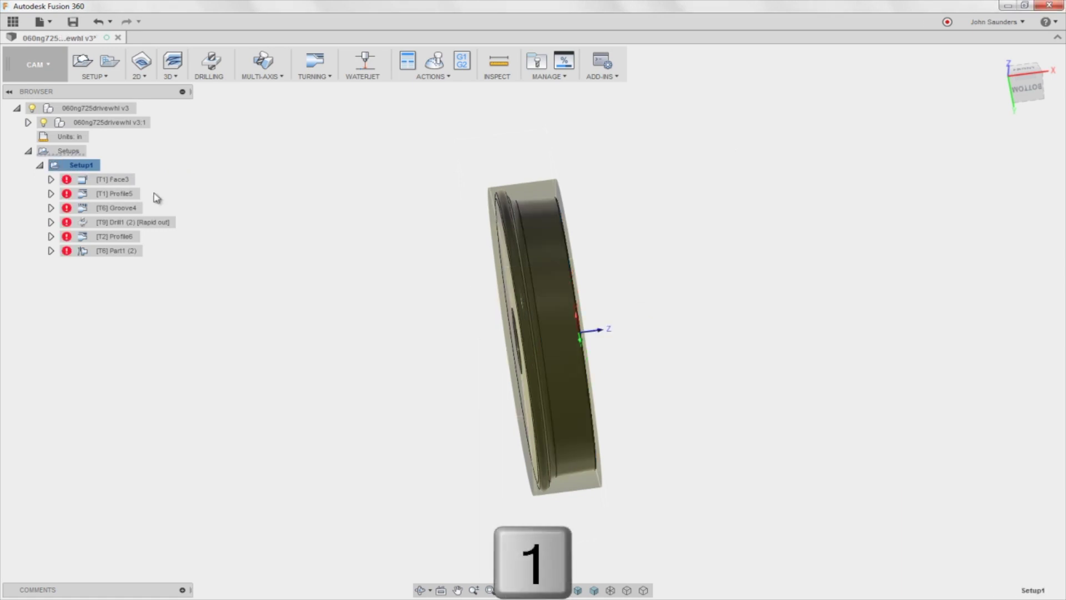
Delete the Part1 (2) parting operation and regenerate the remaining toolpaths of Setup1.
click(103, 251)
key(Delete)
click(83, 165)
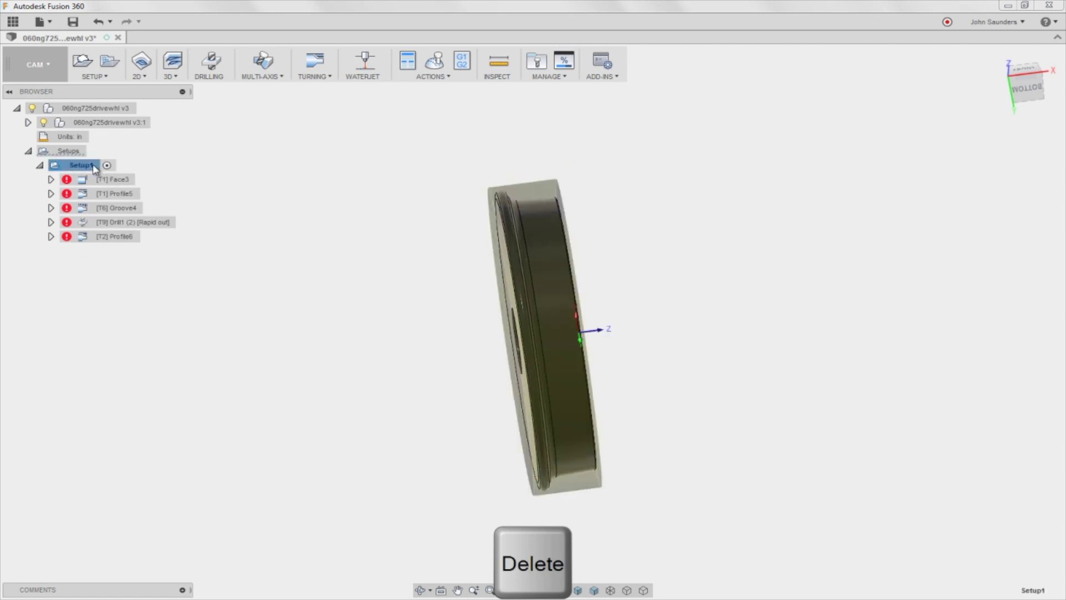
key(ctrl+g)
mouse_move(309, 236)
shift+middle_down()
mouse_move(457, 238)
mouse_move(316, 223)
shift+middle_up()
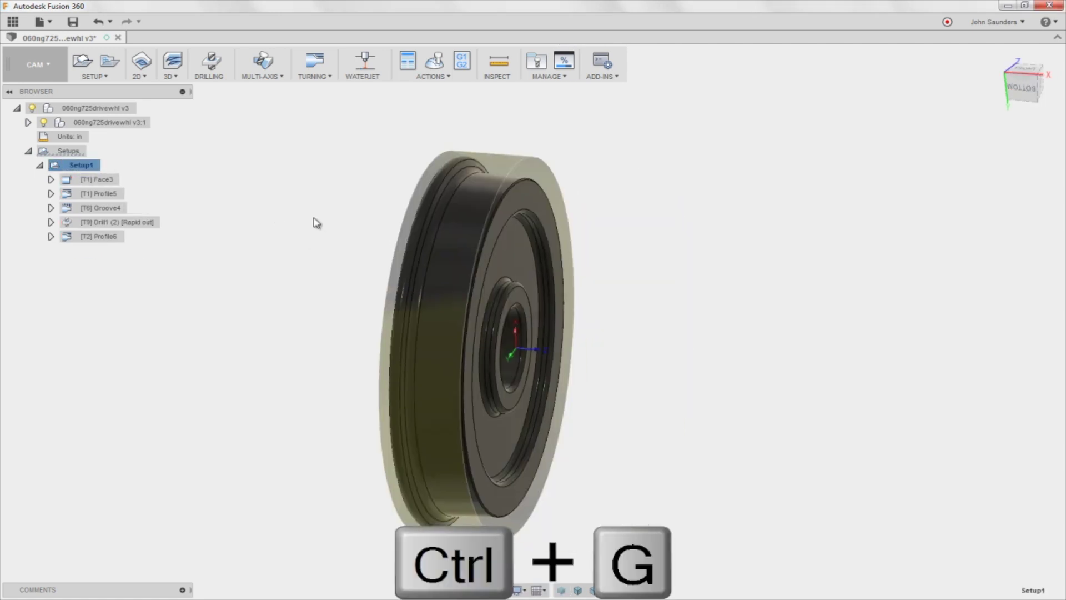
Save the document with the revised stock and regenerated toolpaths as another version.
key(ctrl+s)
key(Return)
scroll(315, 222, up, 4)
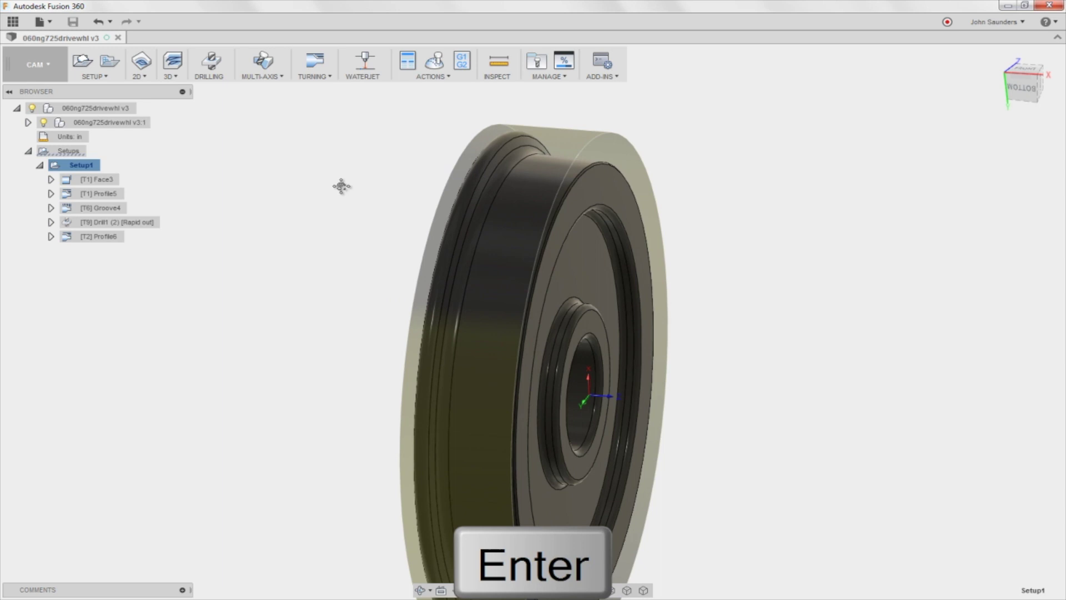
Review the regenerated Face3 and Profile5 toolpaths against the wheel geometry.
shift+middle_drag(341, 186, 288, 198)
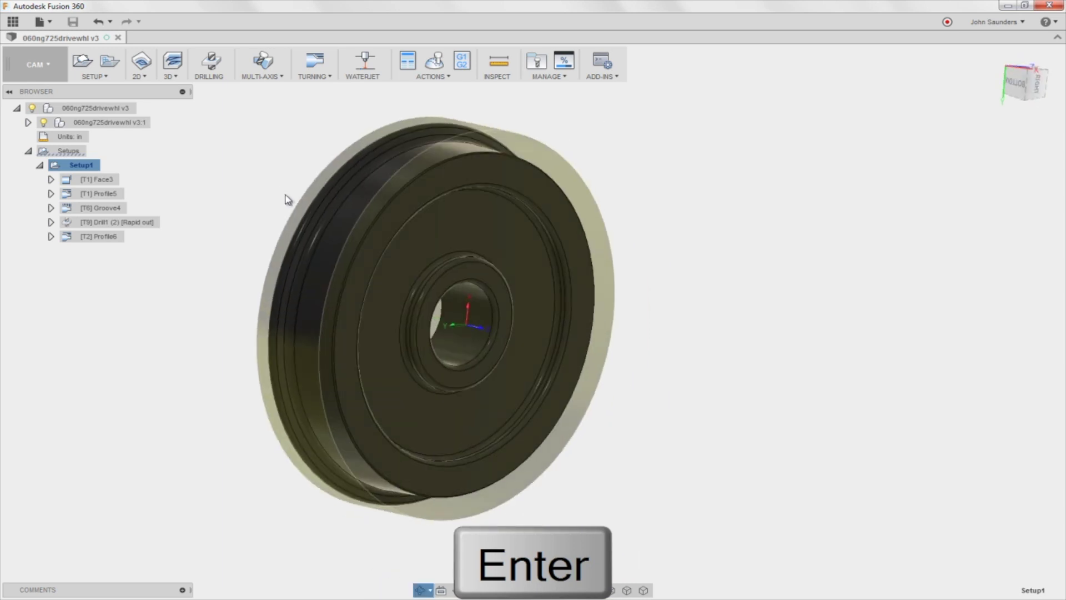
click(110, 179)
shift+middle_drag(217, 162, 389, 135)
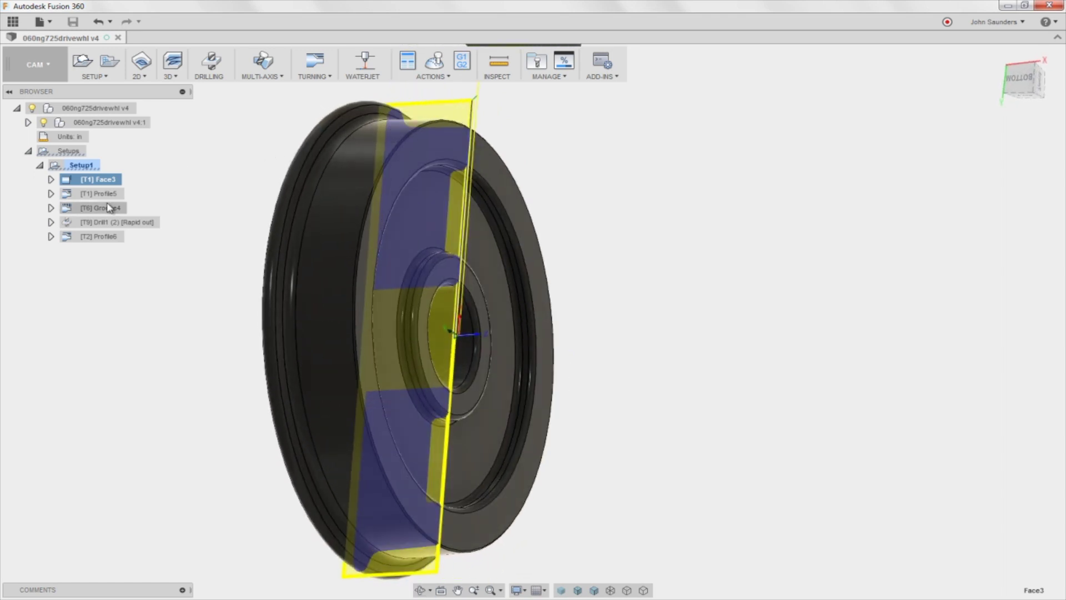
click(91, 195)
shift+middle_drag(274, 145, 328, 151)
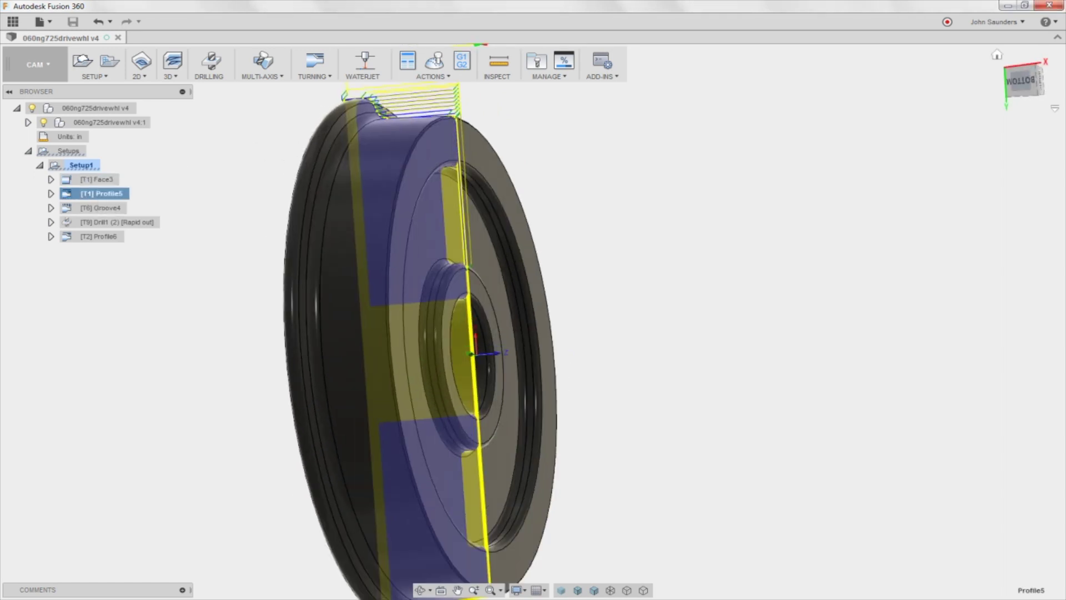
Inspect the Profile5 roughing passes in side view, from the wheel's flange to the front-edge chamfer.
scroll(412, 109, up, 3)
middle_drag(411, 105, 449, 233)
scroll(452, 233, up, 5)
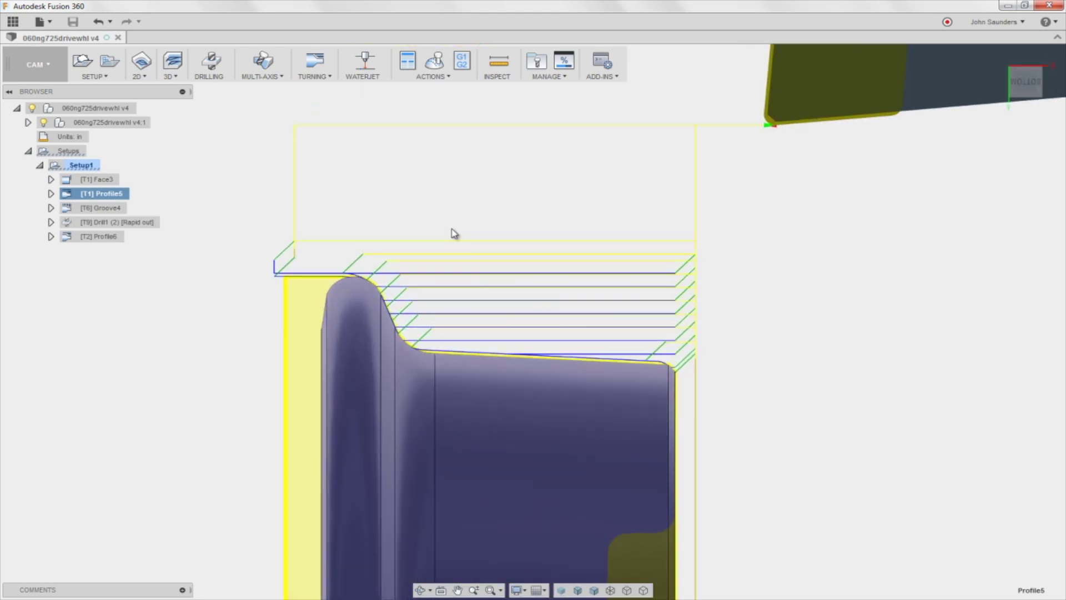
middle_drag(484, 266, 469, 165)
scroll(642, 308, up, 1)
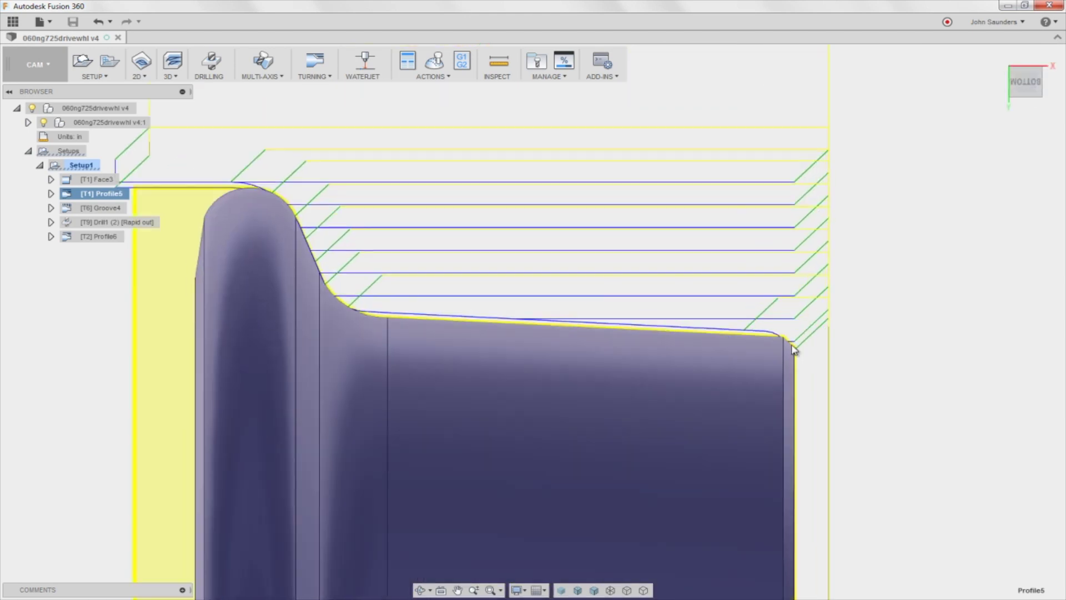
right_click(111, 204)
click(255, 176)
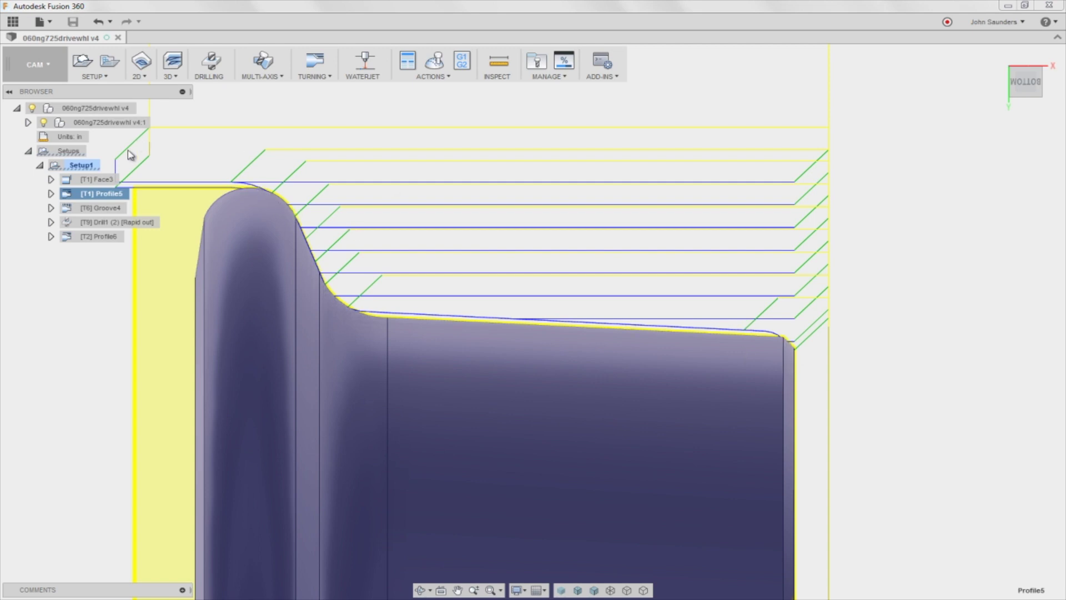
Edit the Profile5 operation and open its tool 1 - CNMT09T308-DCLN-R from the tool selection for editing.
right_click(108, 199)
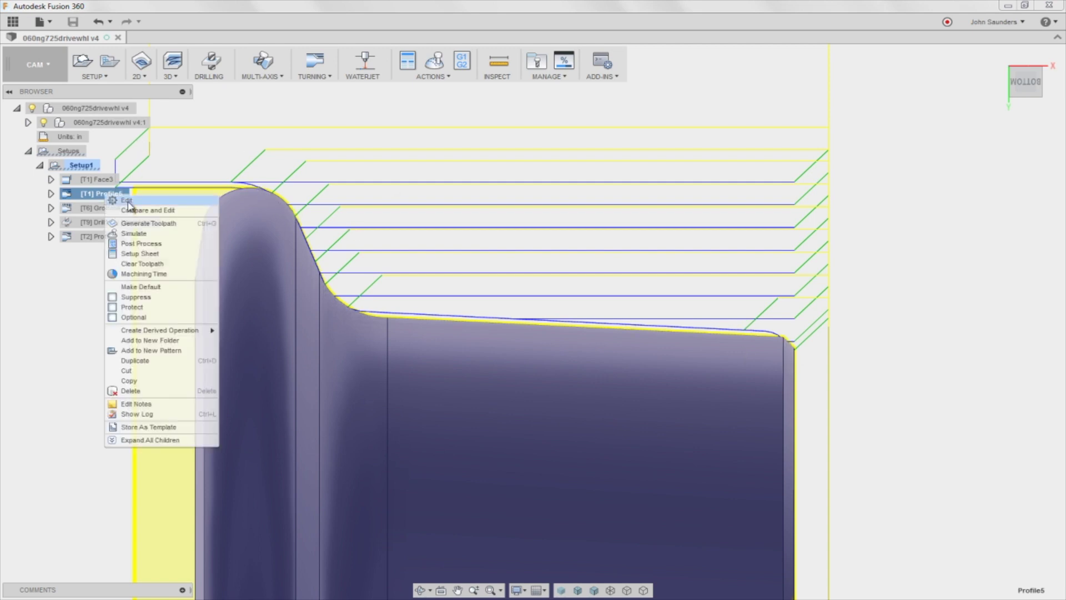
click(138, 208)
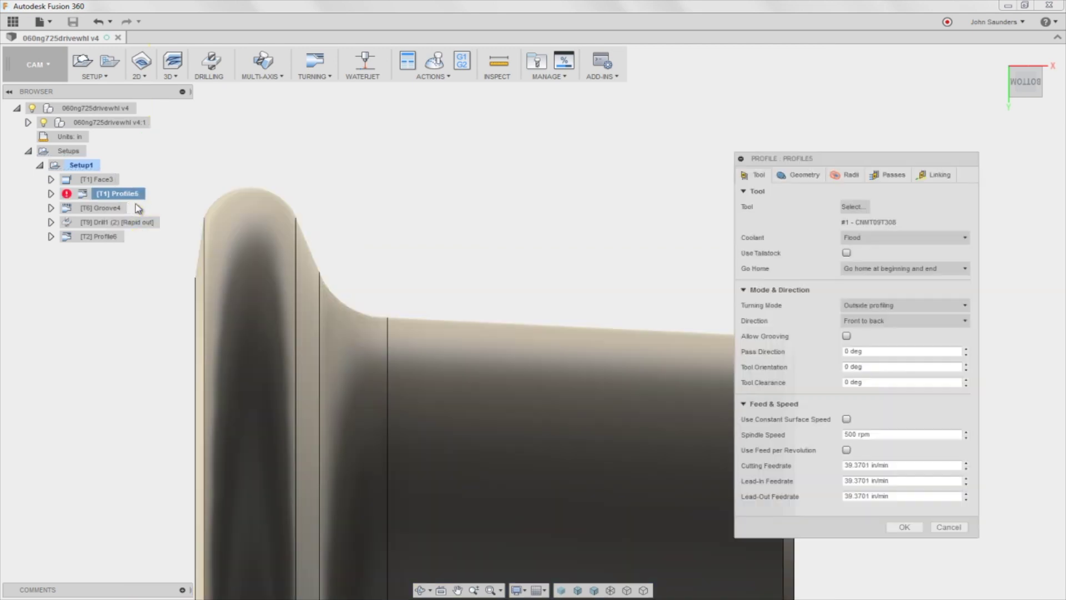
click(855, 207)
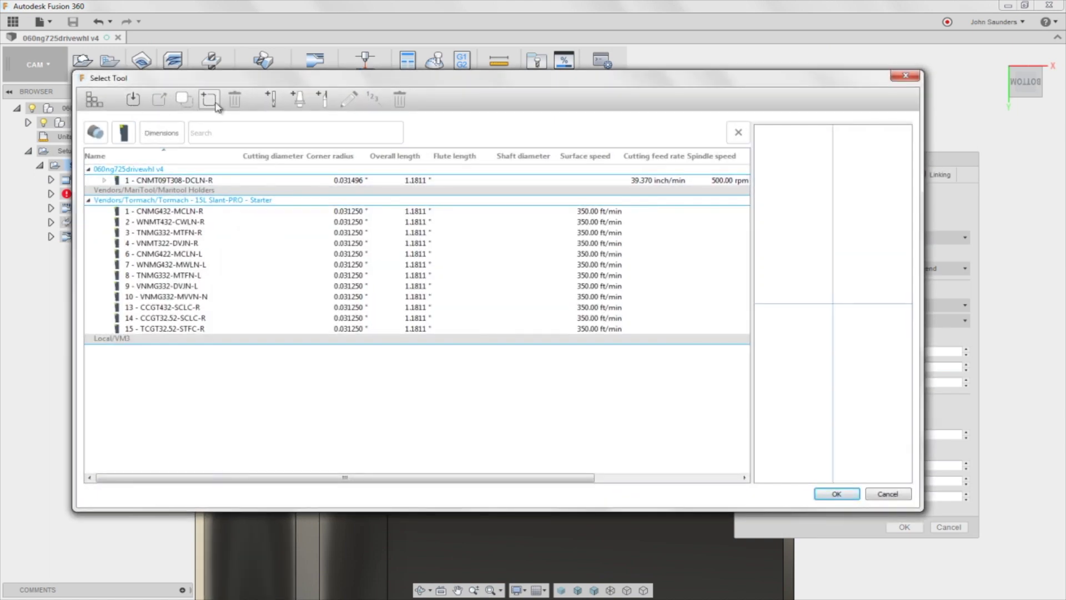
click(174, 180)
right_click(178, 181)
click(211, 184)
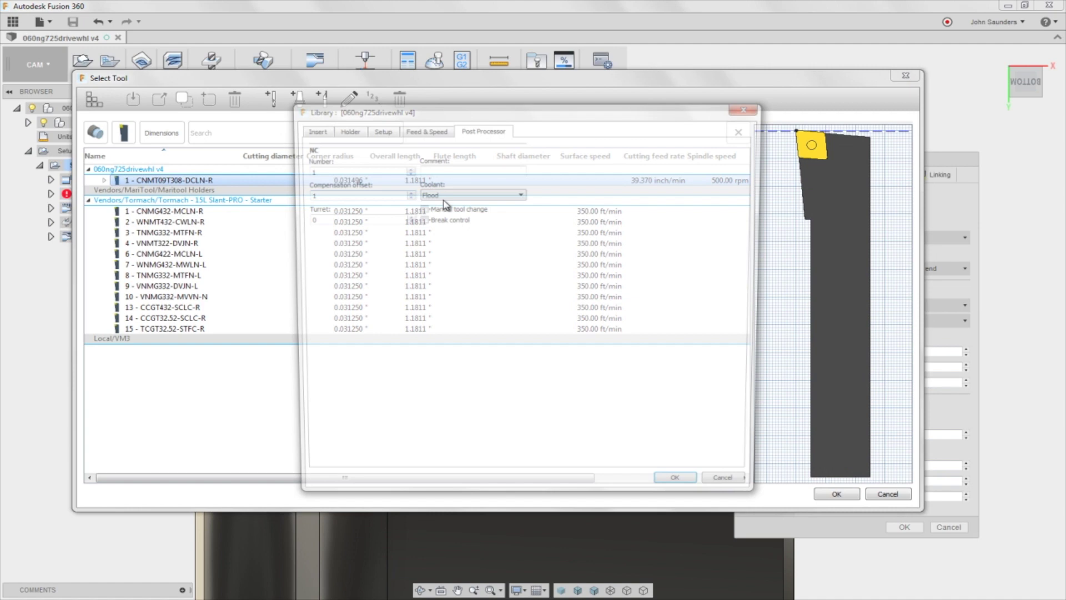
Review the turning tool's holder, insert and turret orientation settings, and leave the tool and Profile5 without changes.
click(344, 129)
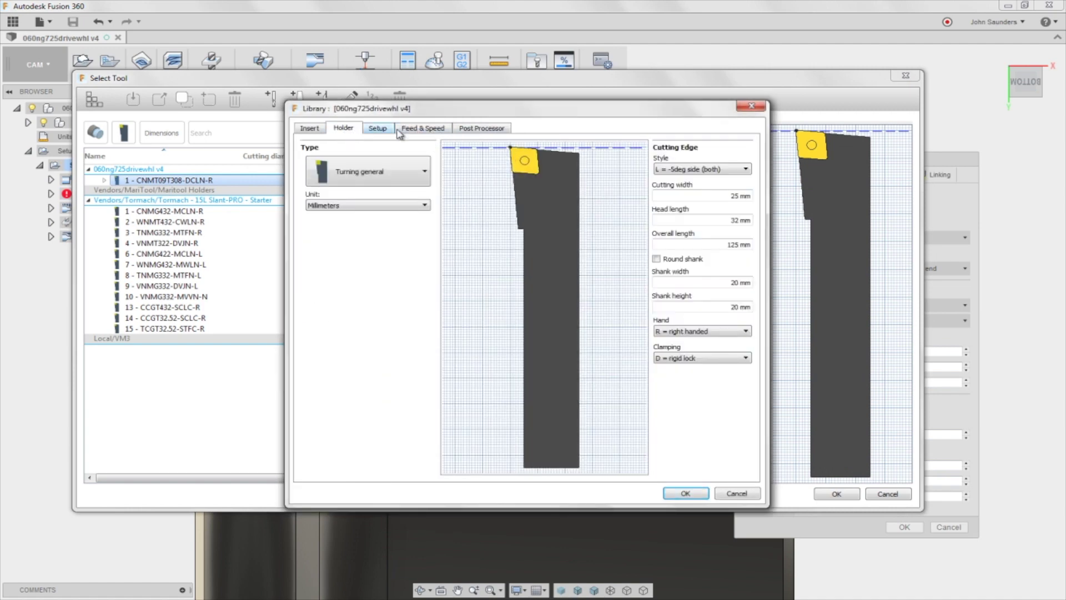
click(391, 129)
click(337, 130)
click(310, 129)
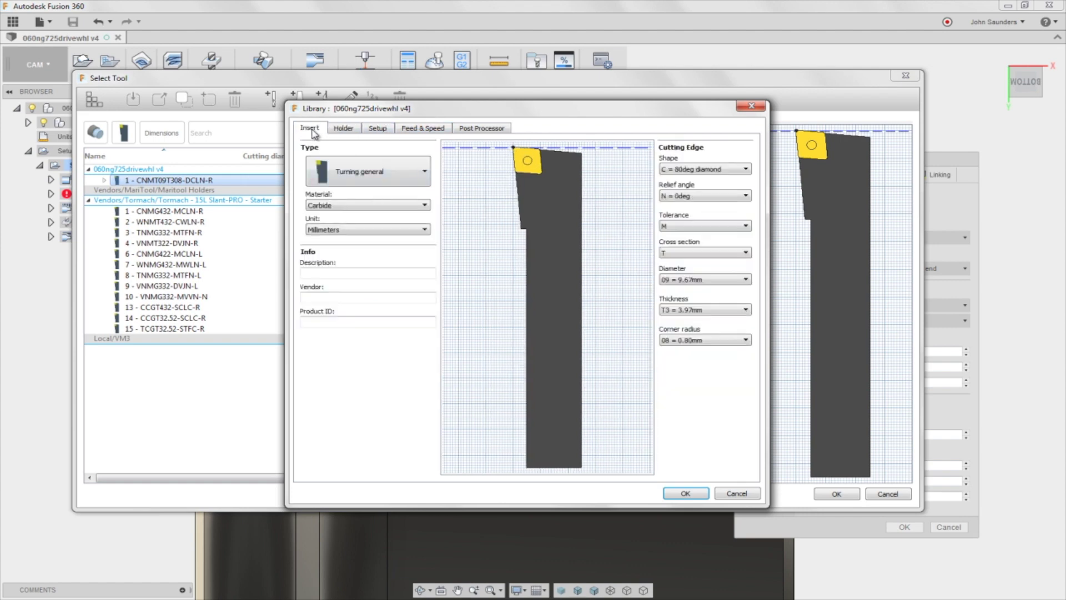
click(345, 130)
click(377, 128)
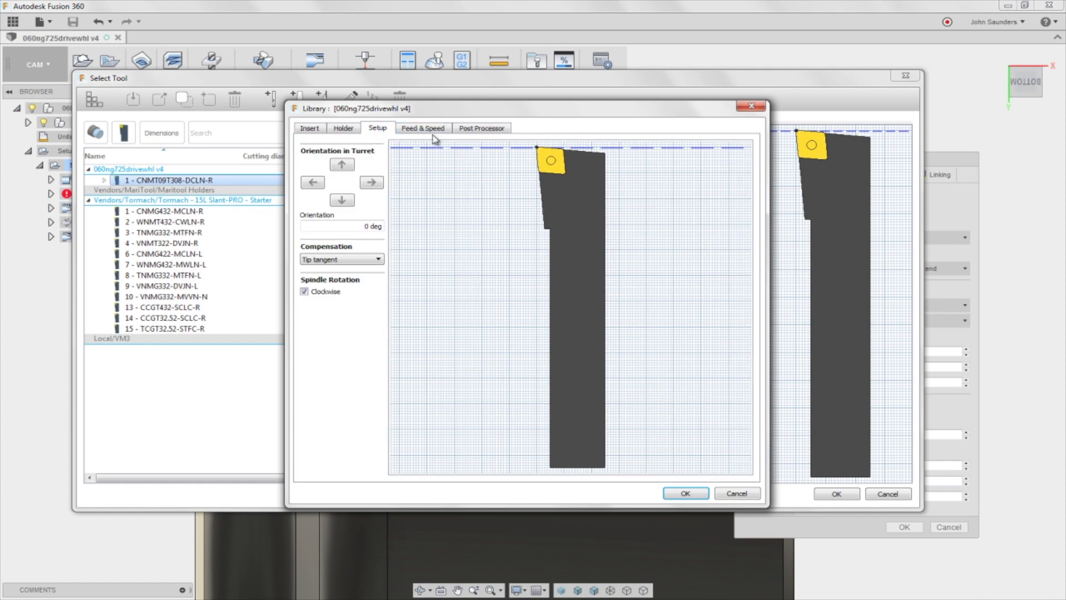
click(752, 107)
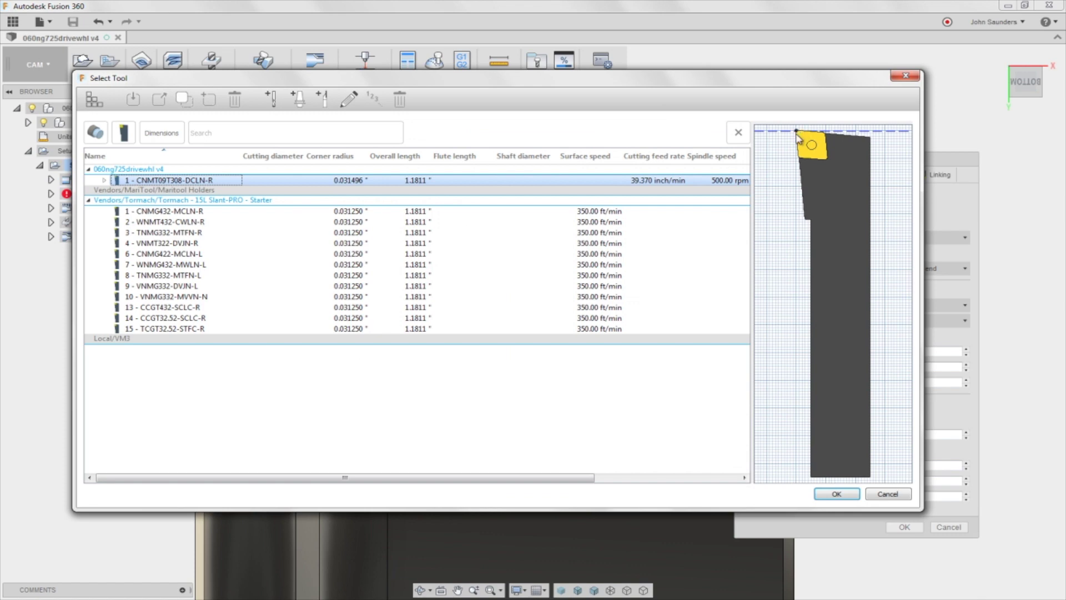
click(888, 494)
click(950, 527)
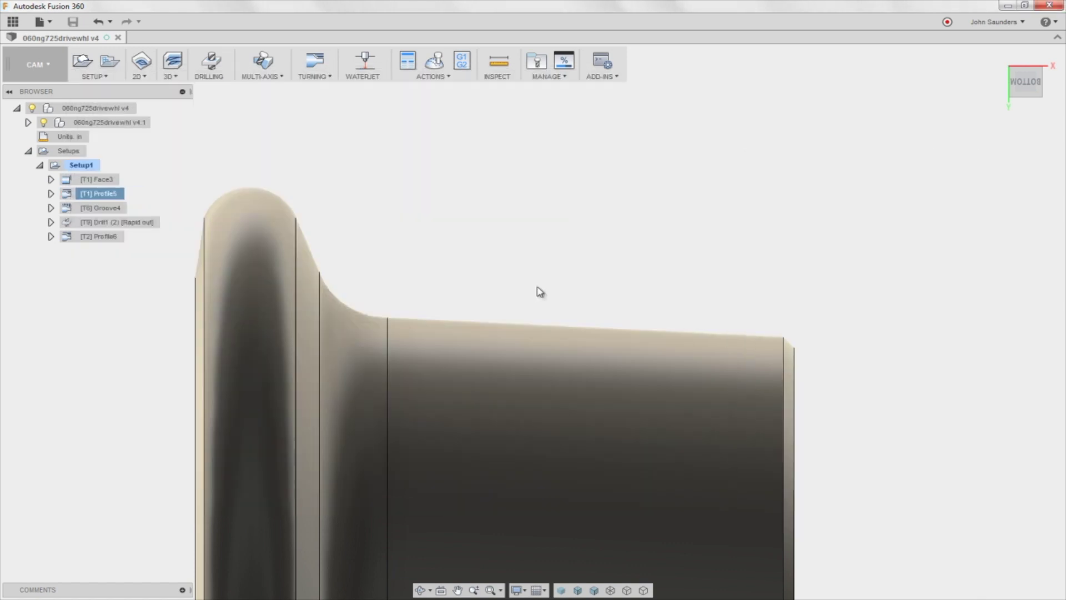
Start a simulation of the Profile5 operation with the stock hidden.
click(100, 194)
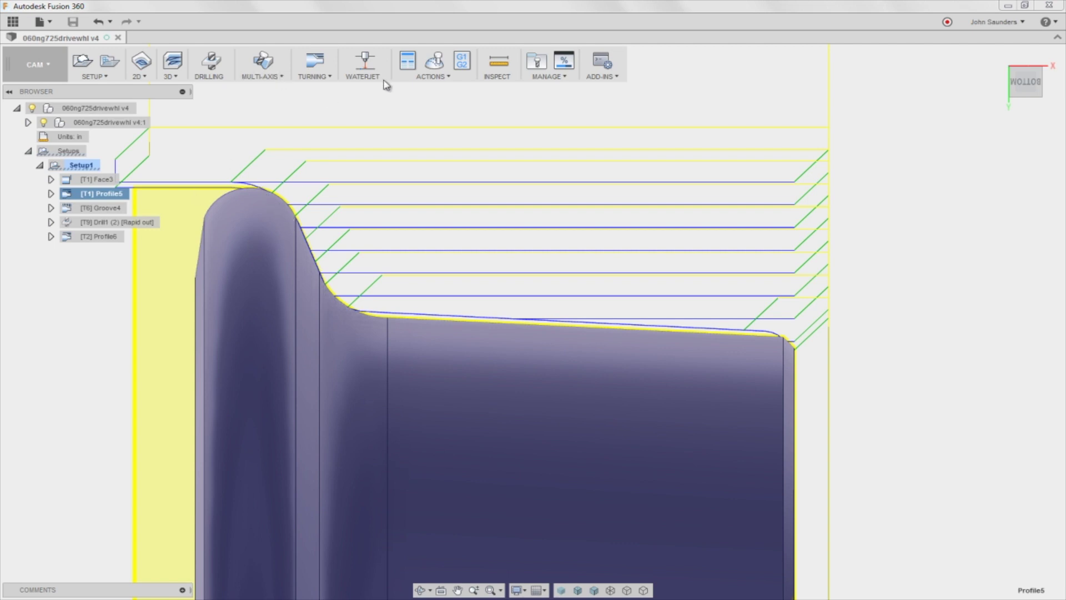
click(434, 62)
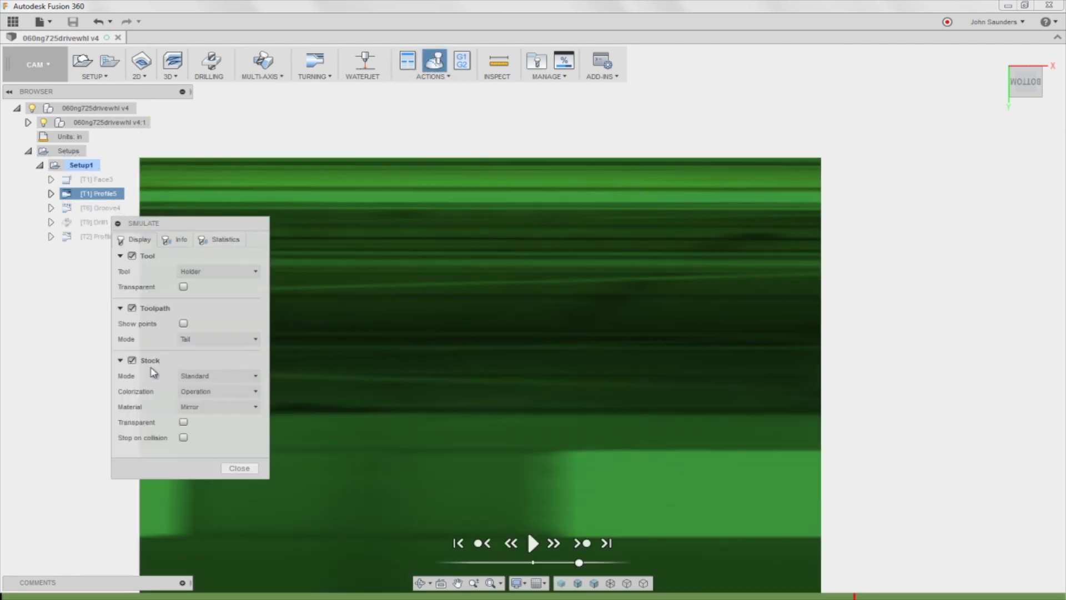
click(132, 359)
drag(220, 225, 161, 251)
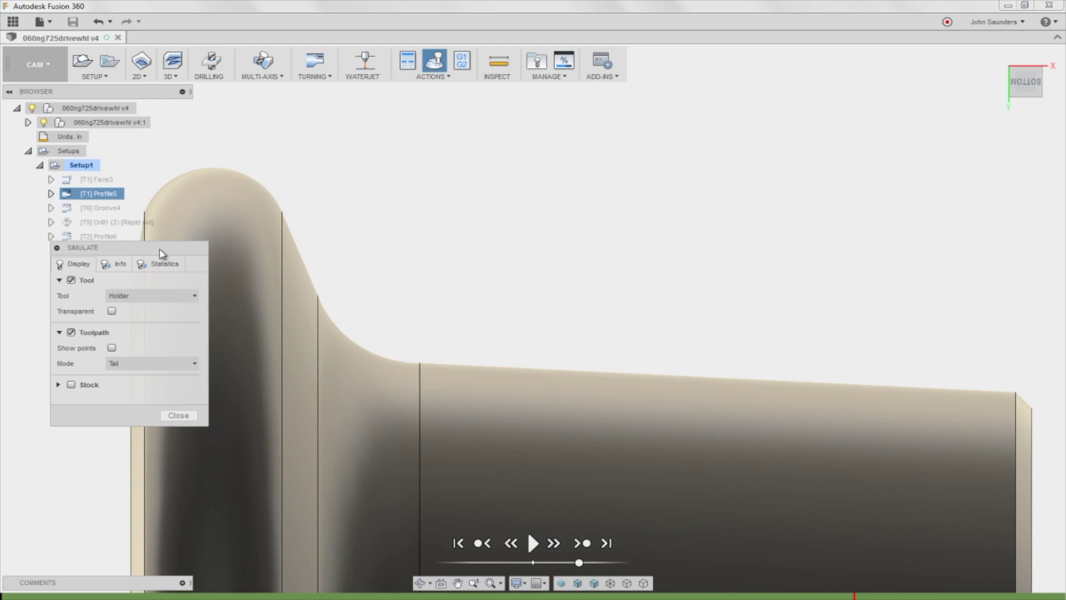
Set the simulation's toolpath mode to All toolpath and show the toolpath points.
scroll(502, 509, down, 1)
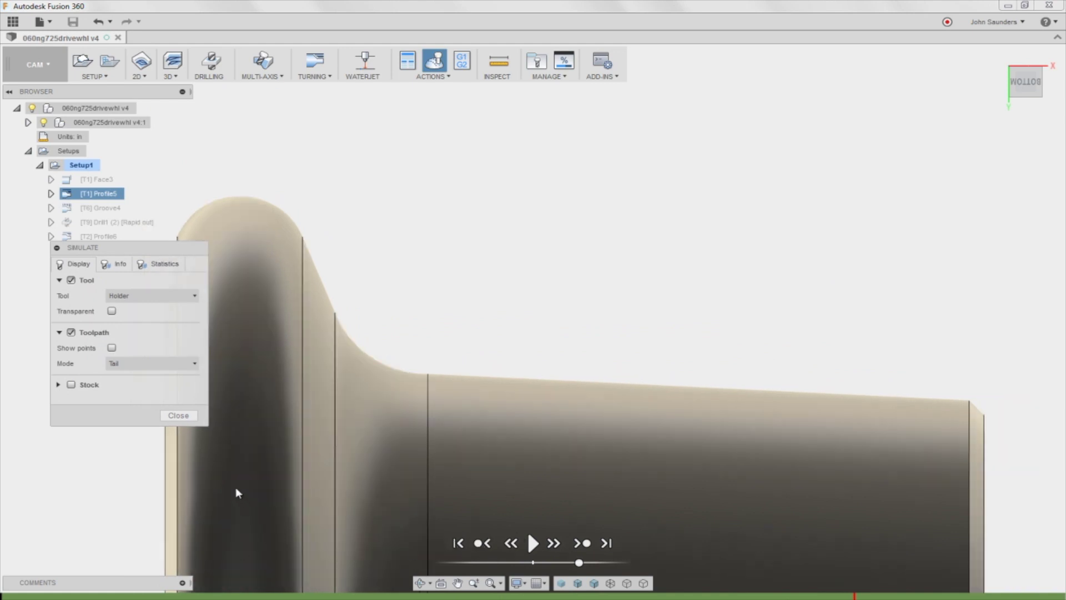
scroll(369, 384, down, 1)
scroll(371, 384, up, 2)
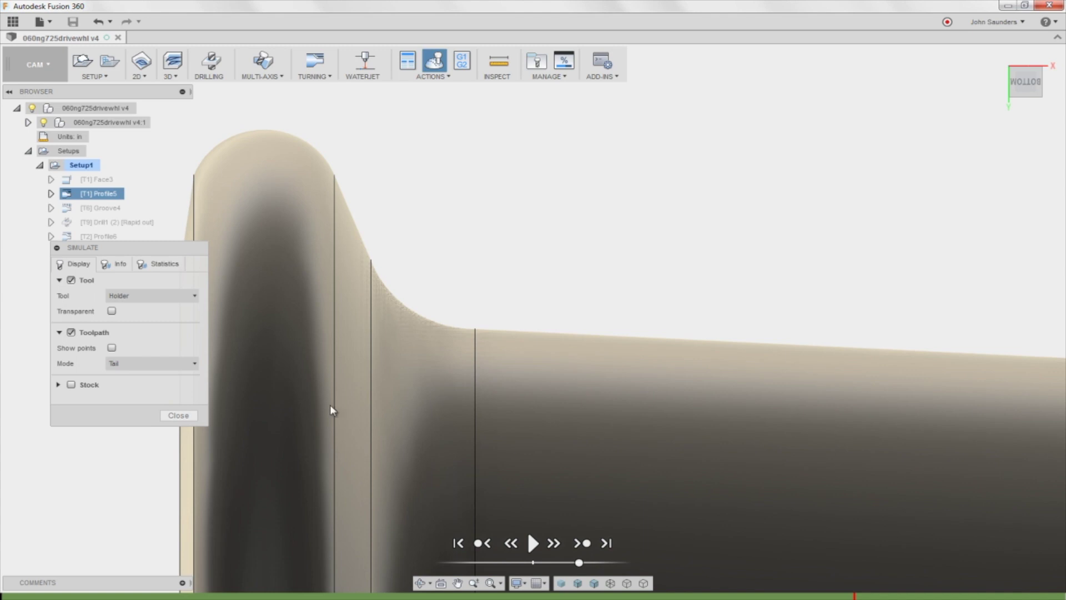
click(141, 364)
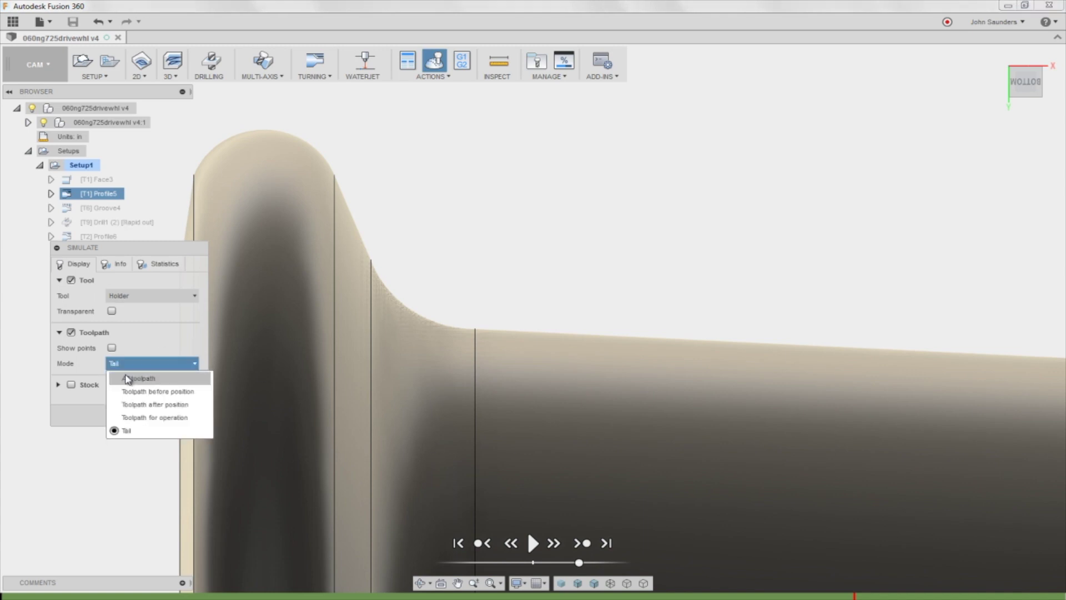
click(141, 379)
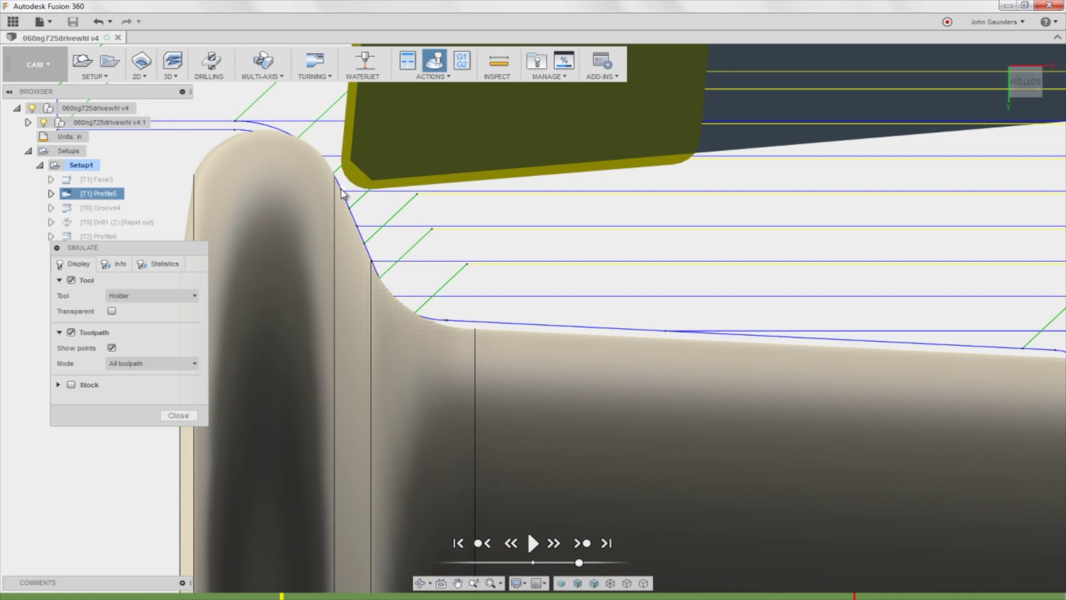
Examine the tool nose against the flange by moving the simulated tool to toolpath points on its slope and crest.
scroll(341, 192, up, 4)
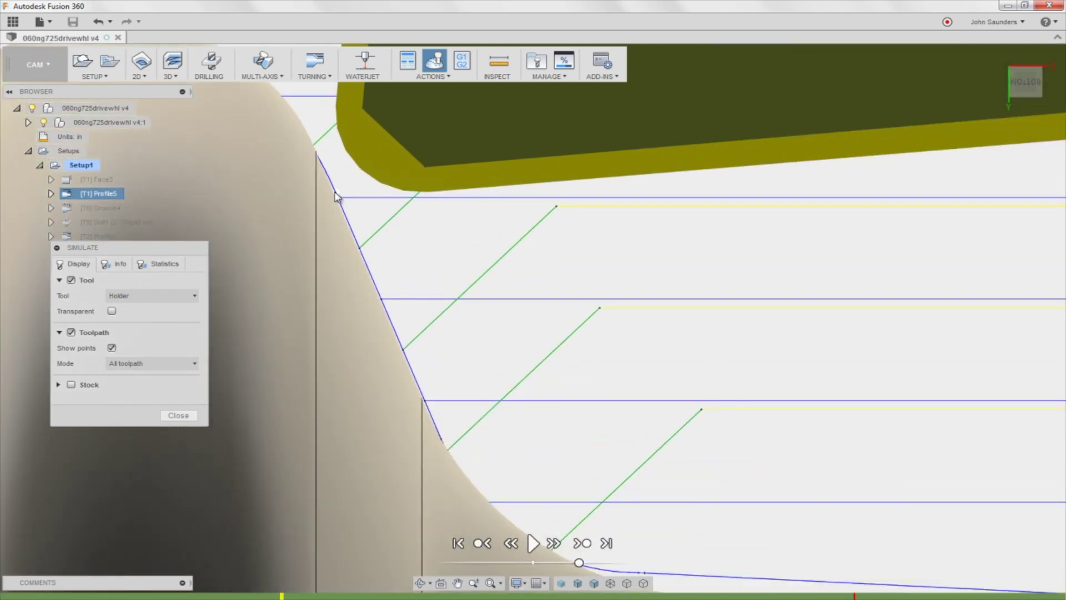
scroll(335, 193, down, 2)
middle_drag(341, 182, 469, 371)
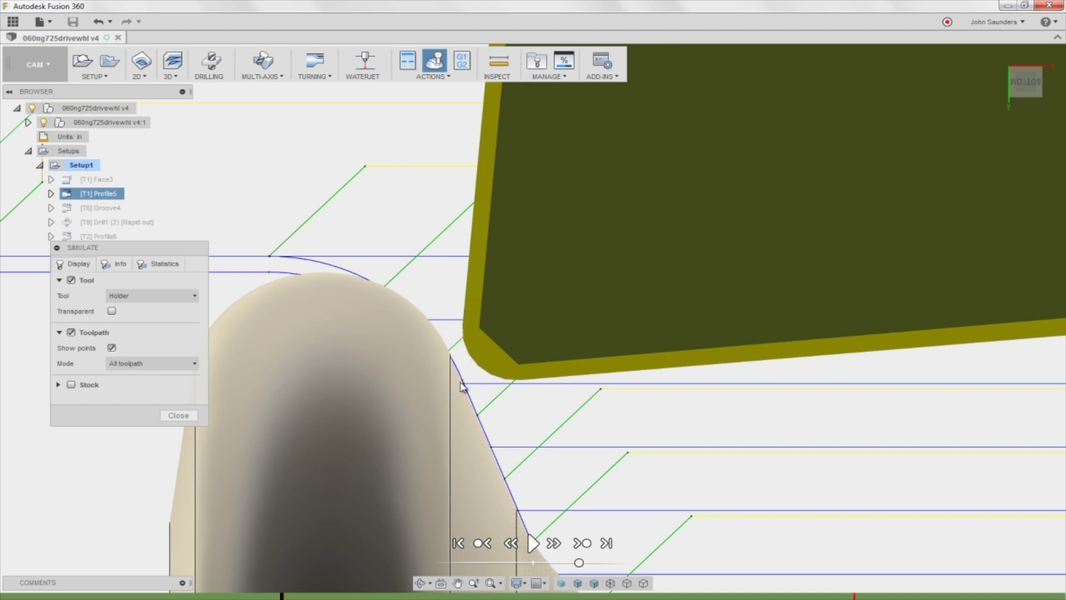
scroll(370, 313, down, 1)
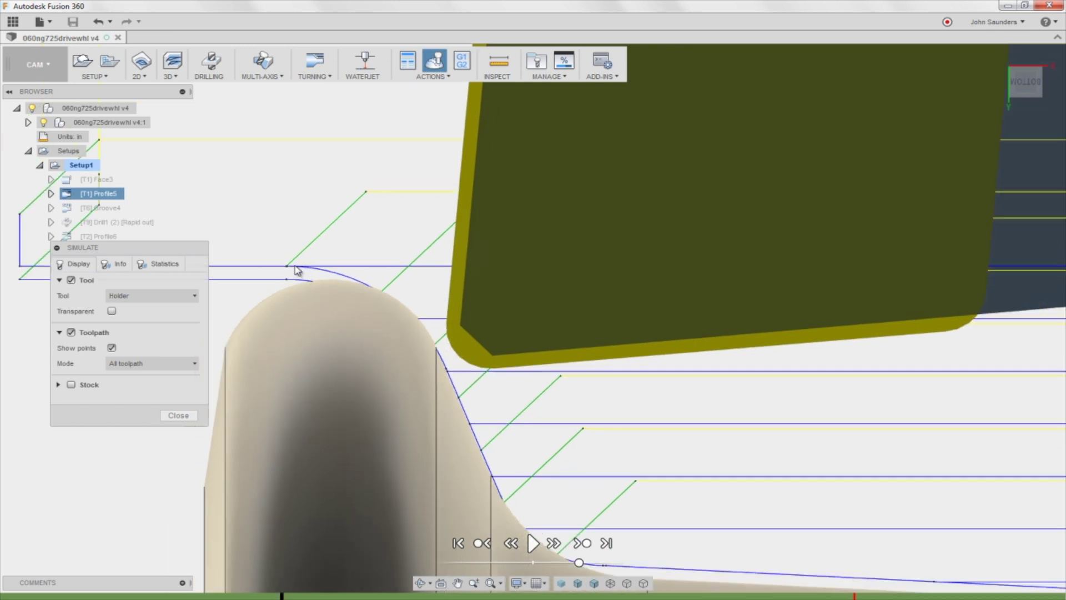
click(286, 266)
click(287, 279)
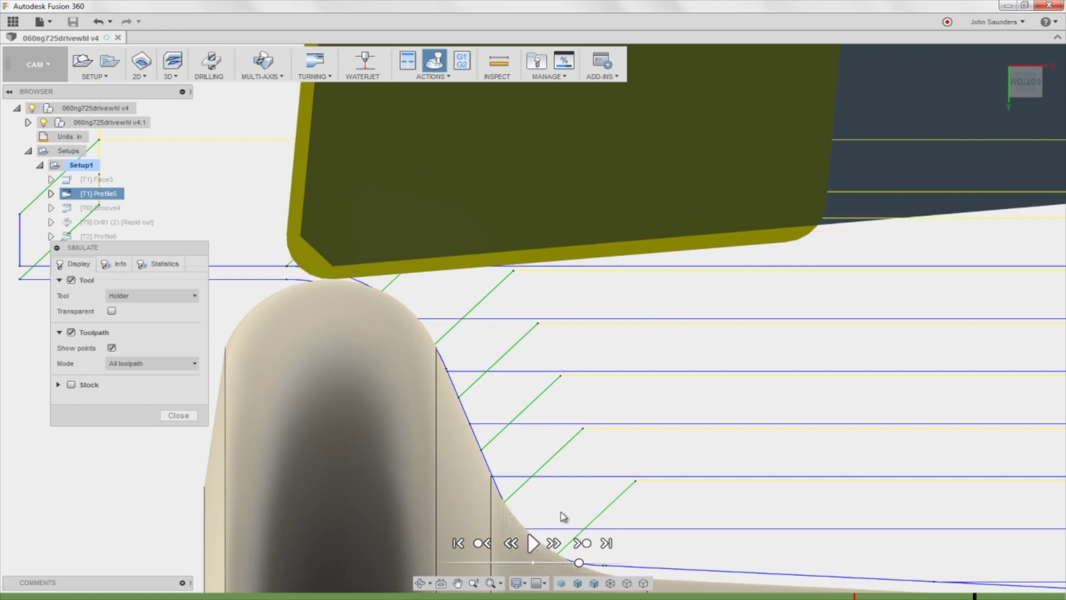
Play the Profile5 simulation as the insert passes over the flange crest, checking its contact with the profile.
scroll(656, 453, down, 1)
middle_drag(656, 452, 569, 356)
click(532, 543)
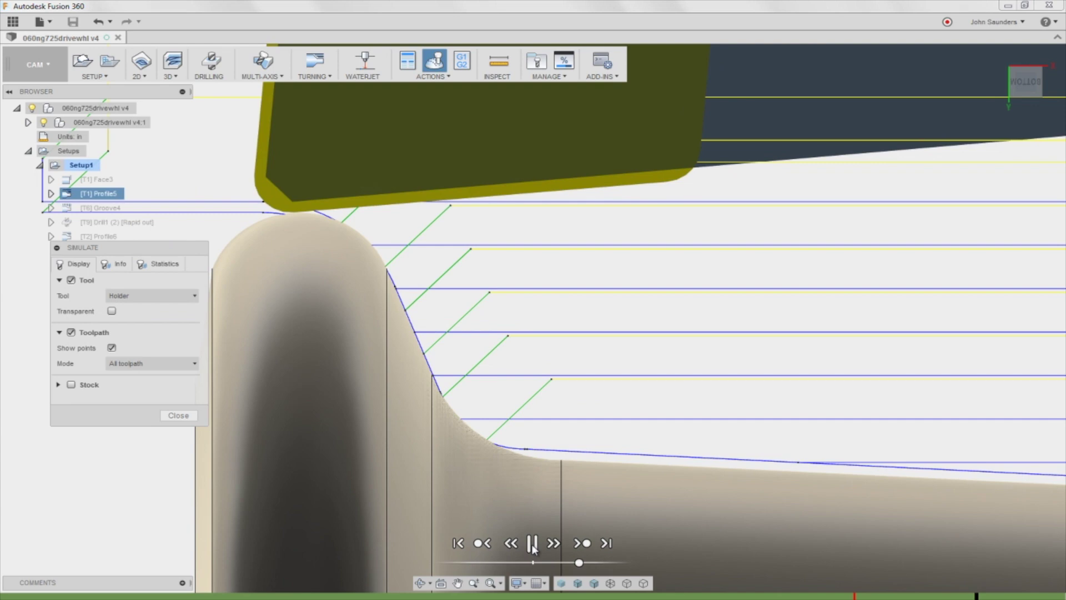
scroll(636, 460, up, 1)
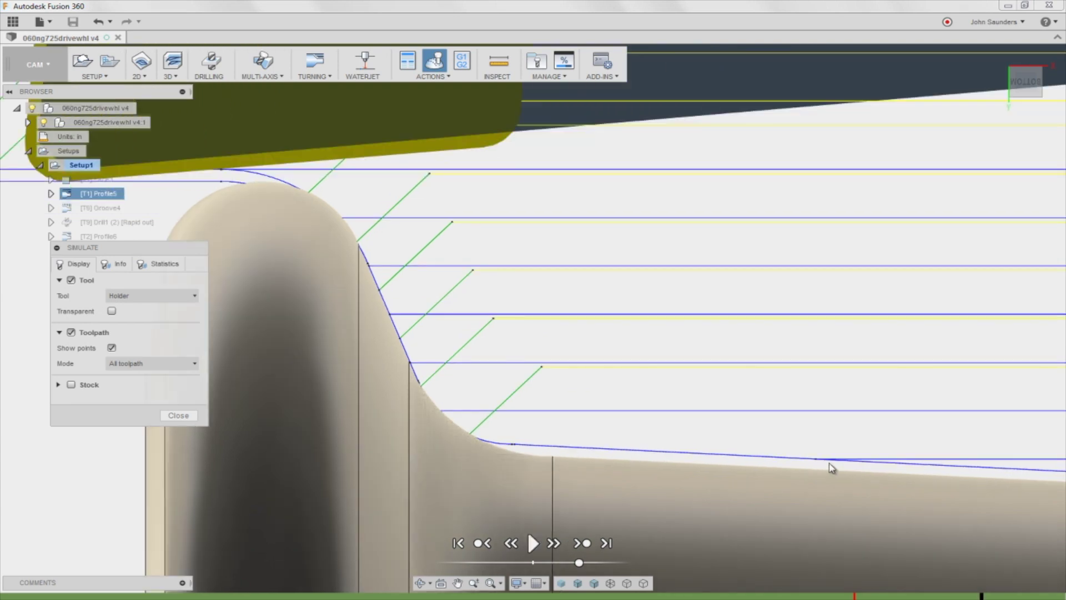
Examine the chamfer at the wheel's front edge while playing the simulated tool motion there.
scroll(905, 489, down, 3)
middle_drag(871, 467, 455, 325)
scroll(817, 359, up, 2)
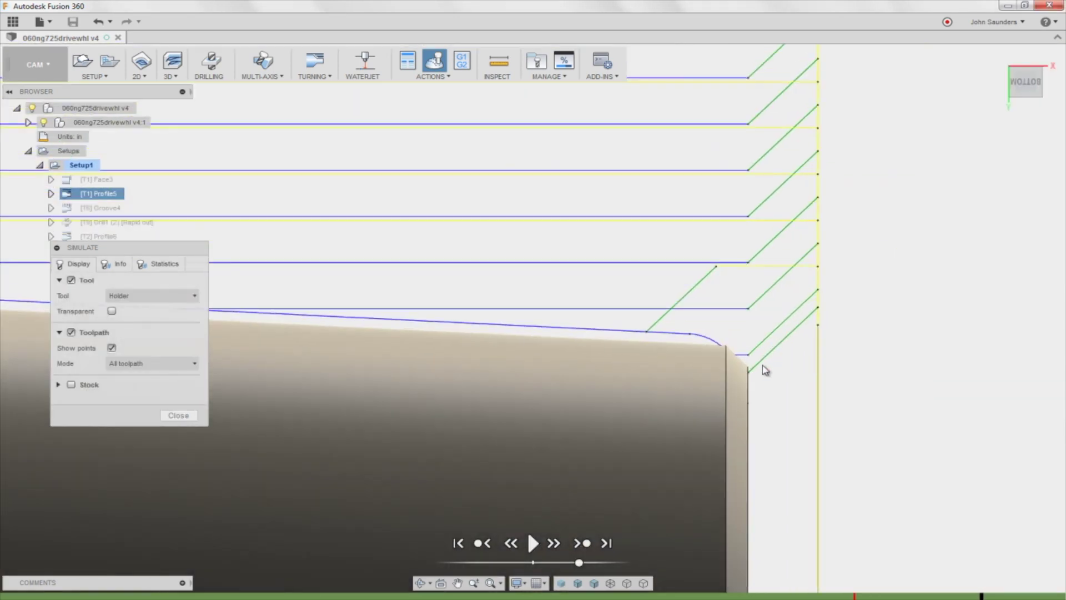
scroll(764, 369, up, 4)
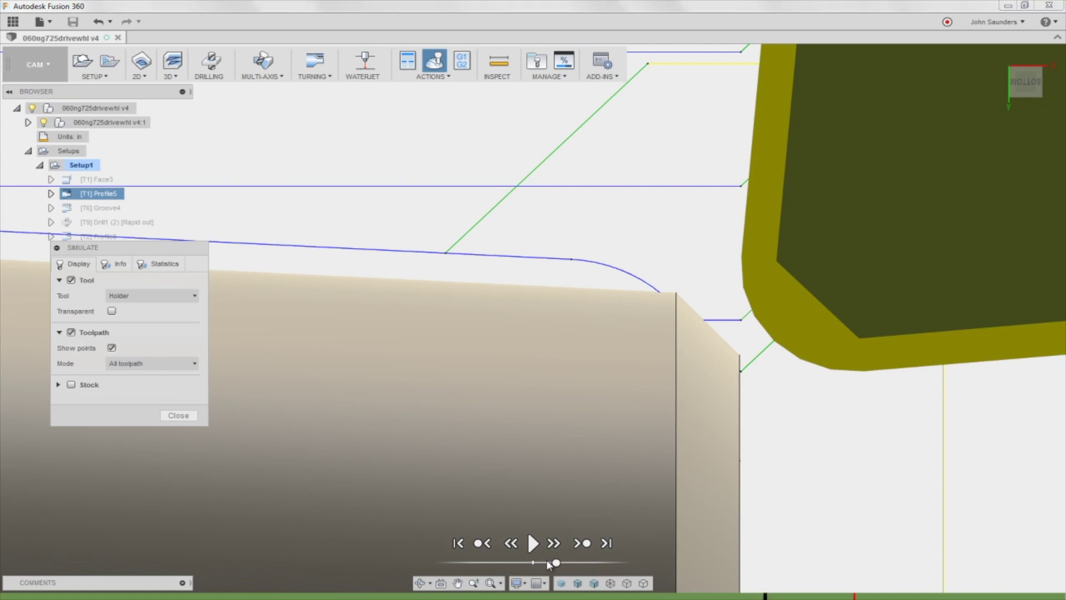
click(531, 543)
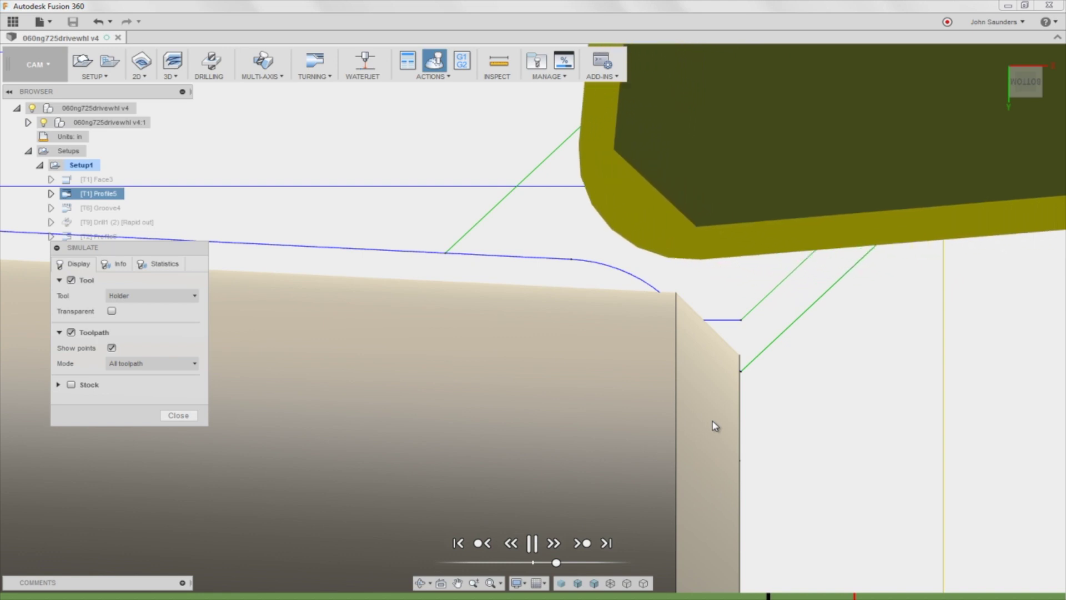
scroll(572, 362, down, 3)
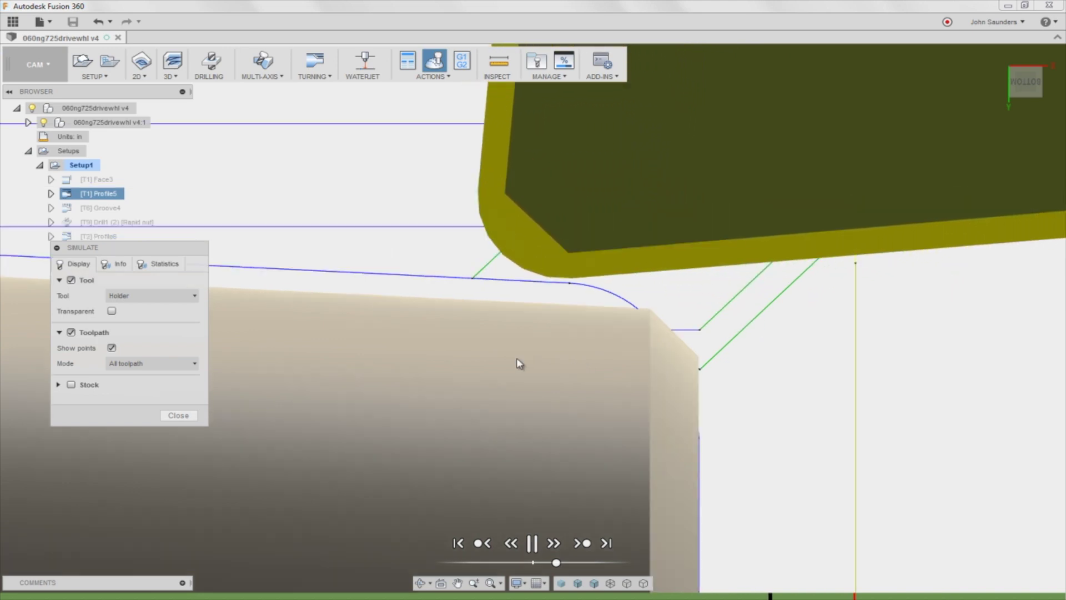
middle_drag(613, 376, 795, 391)
scroll(416, 270, down, 1)
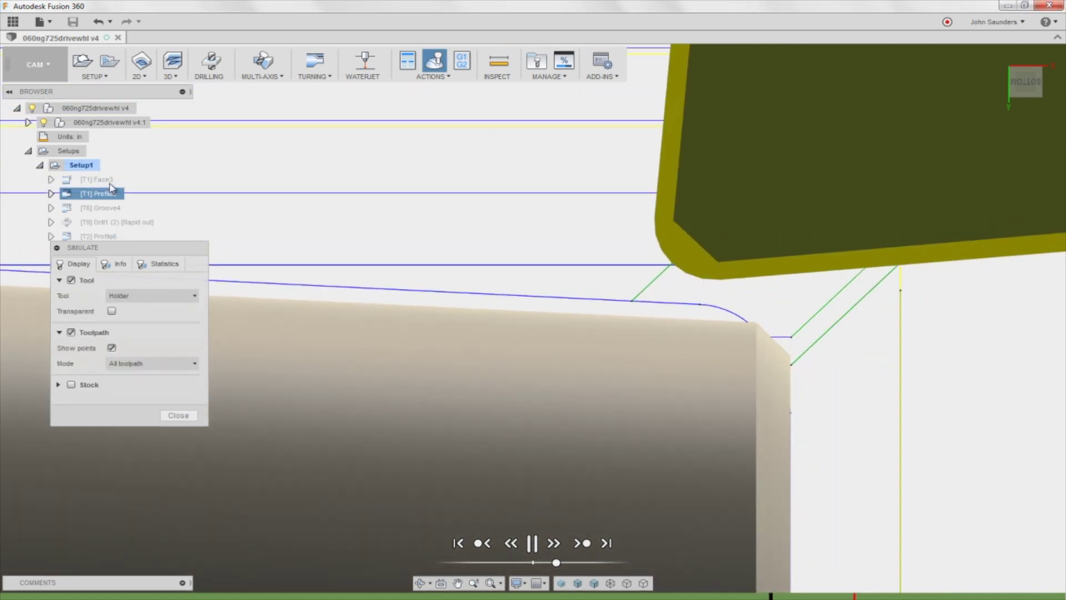
Toggle the wheel model's visibility to compare the toolpath around the chamfer with the part geometry, leaving the model shown.
click(44, 122)
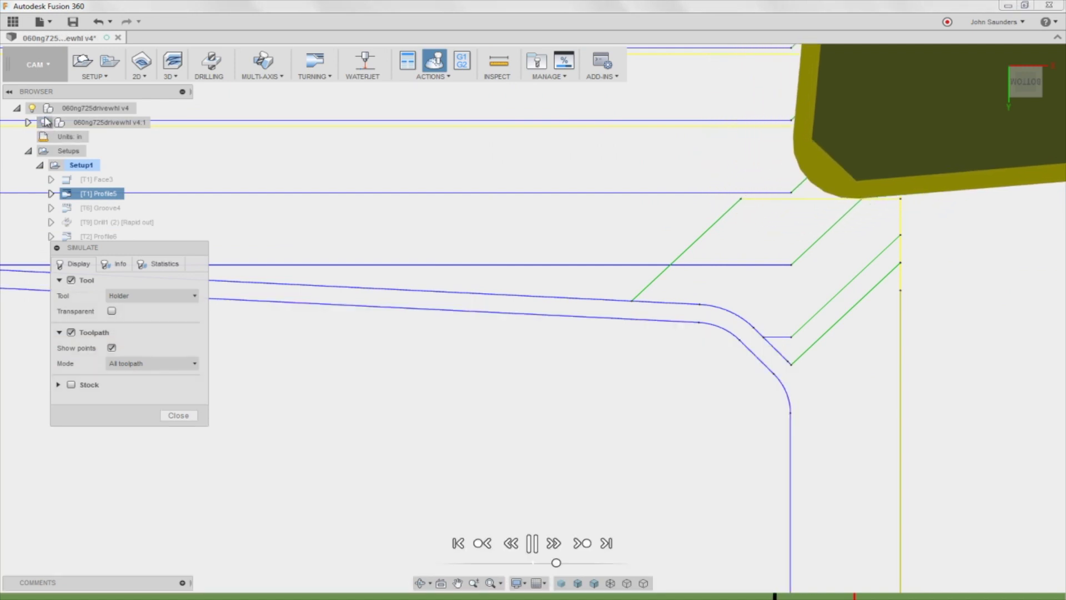
click(44, 123)
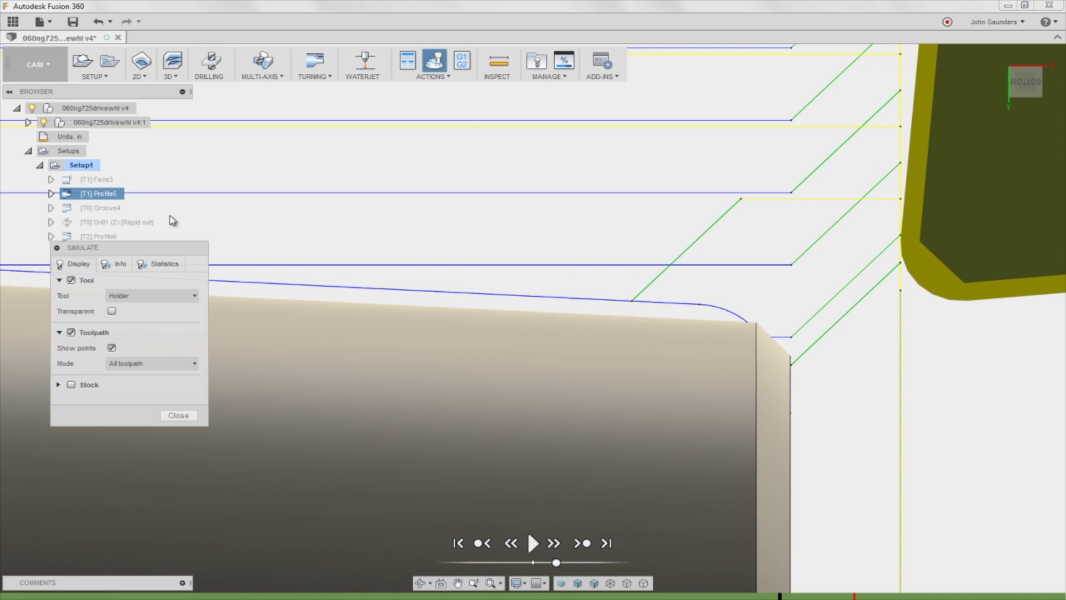
click(44, 123)
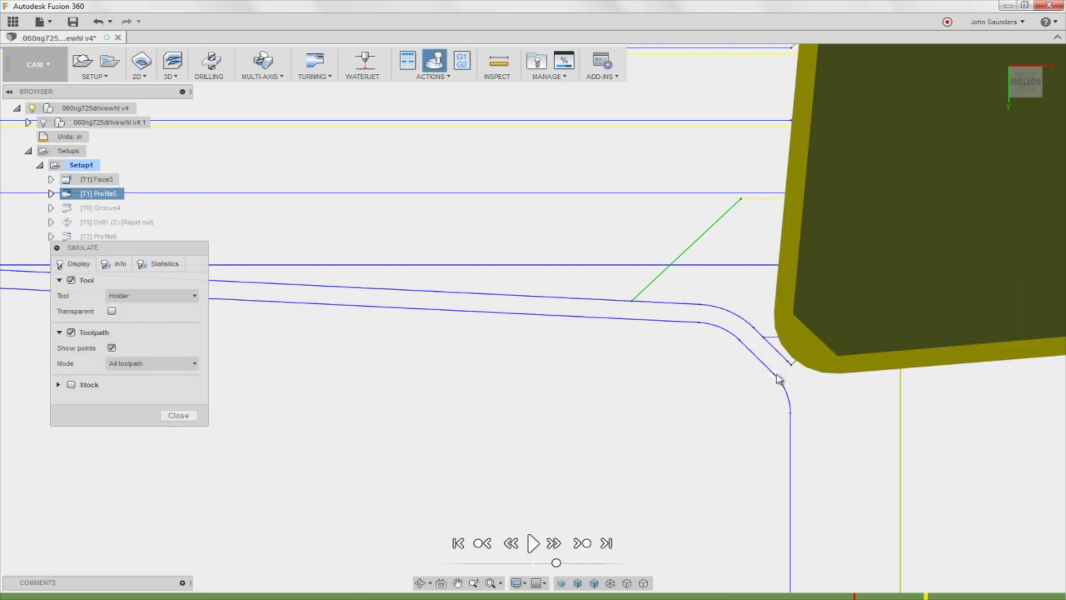
click(44, 123)
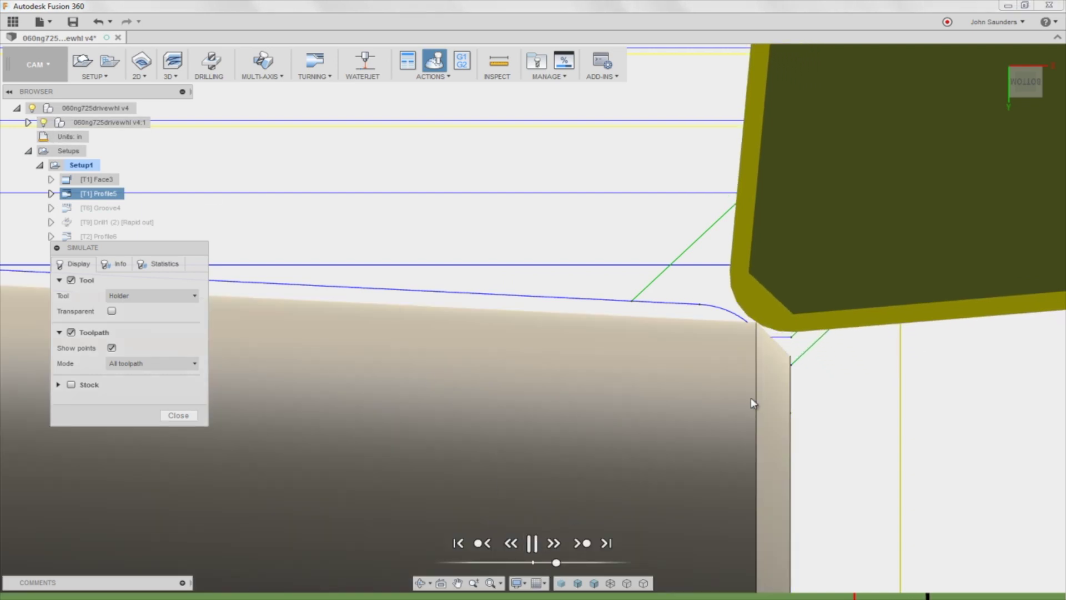
scroll(722, 336, up, 5)
scroll(638, 298, up, 4)
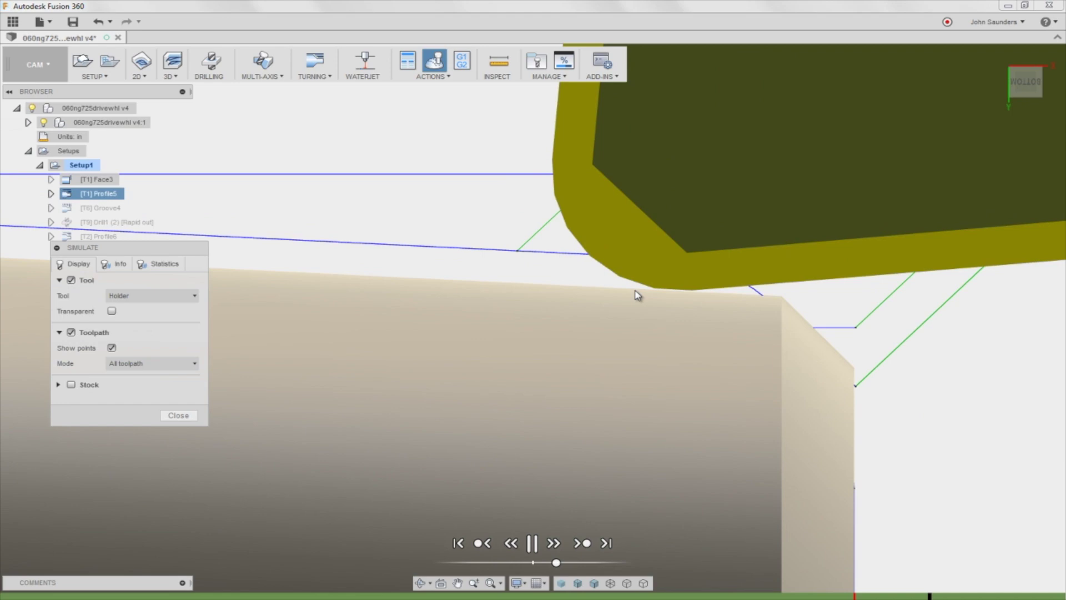
Examine the simulated insert along the wheel tread up to the flange fillet, and close the Profile5 simulation.
scroll(846, 342, down, 6)
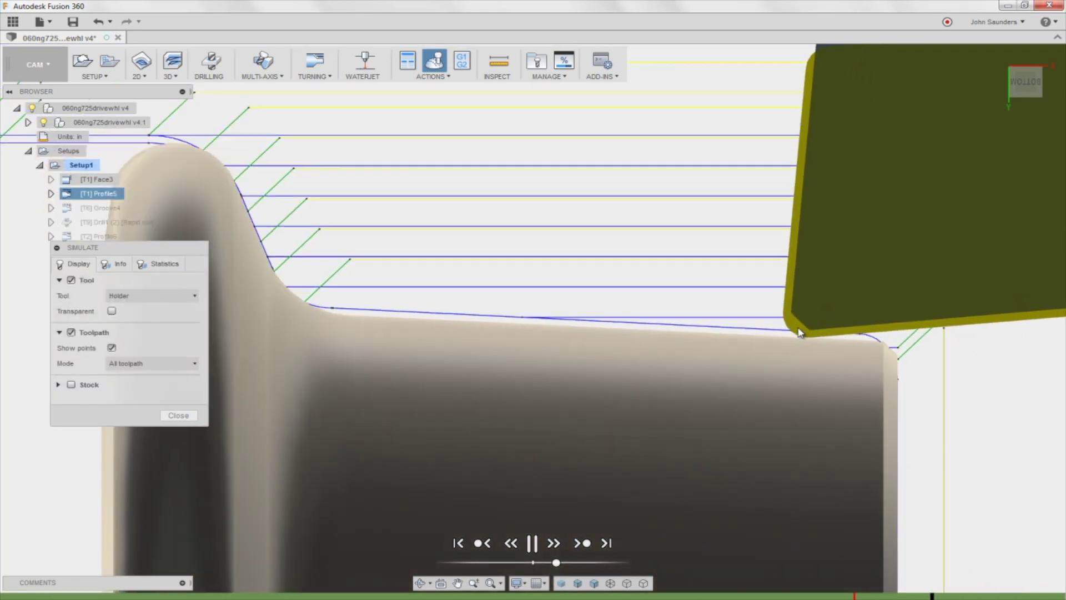
scroll(747, 344, up, 3)
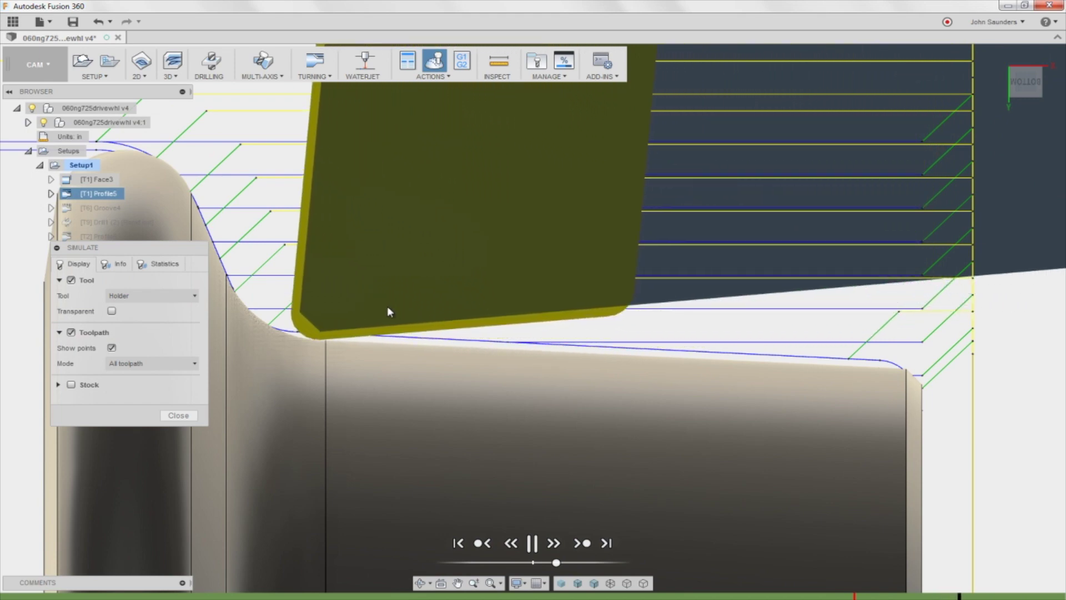
click(178, 416)
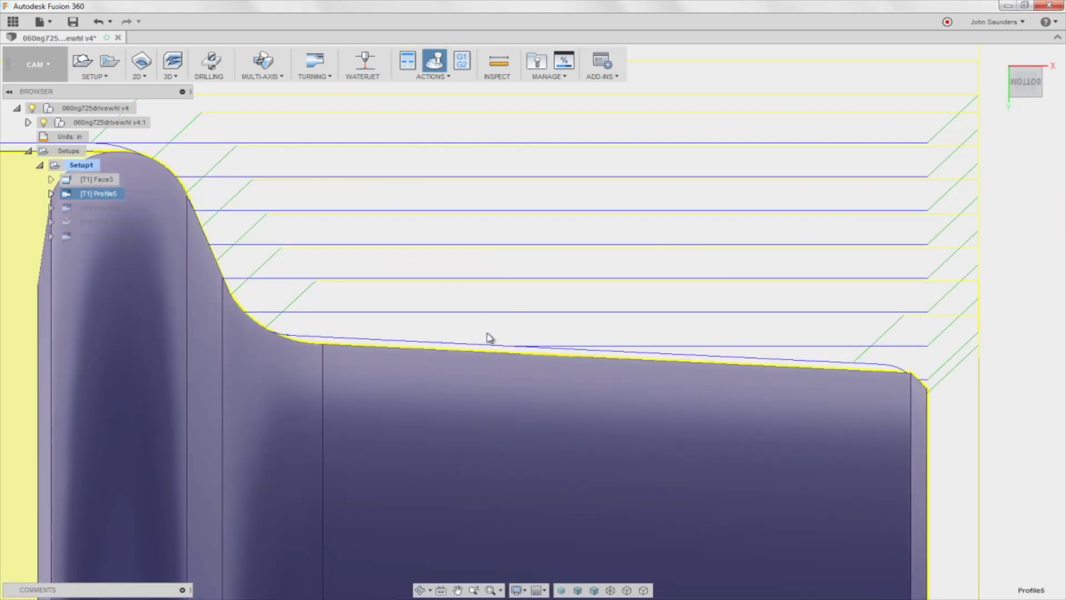
Delete the Groove4 operation from Setup1.
scroll(445, 193, down, 5)
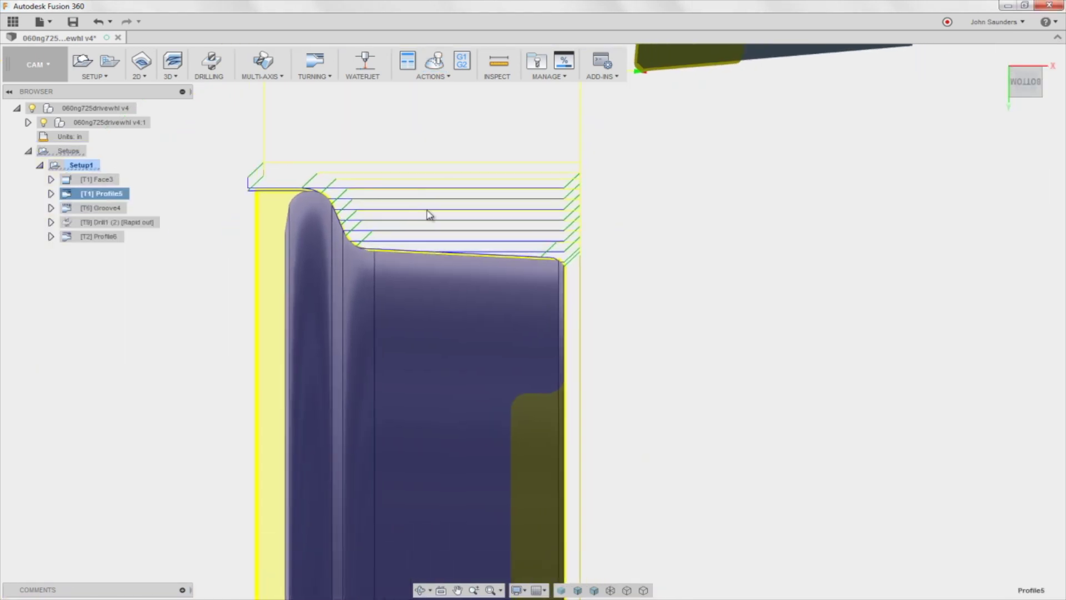
shift+middle_drag(493, 226, 461, 265)
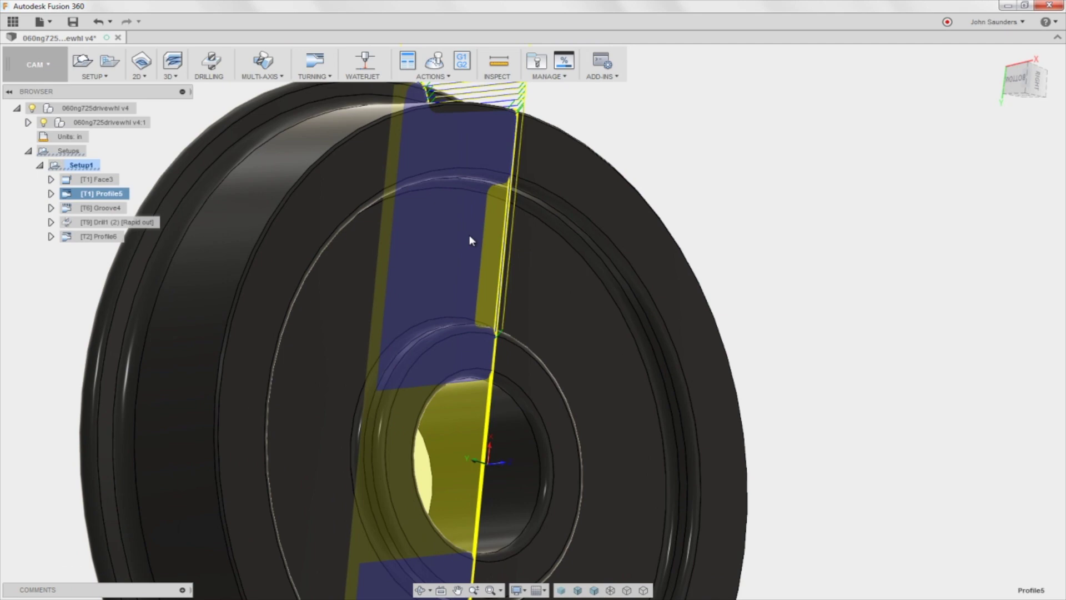
click(103, 207)
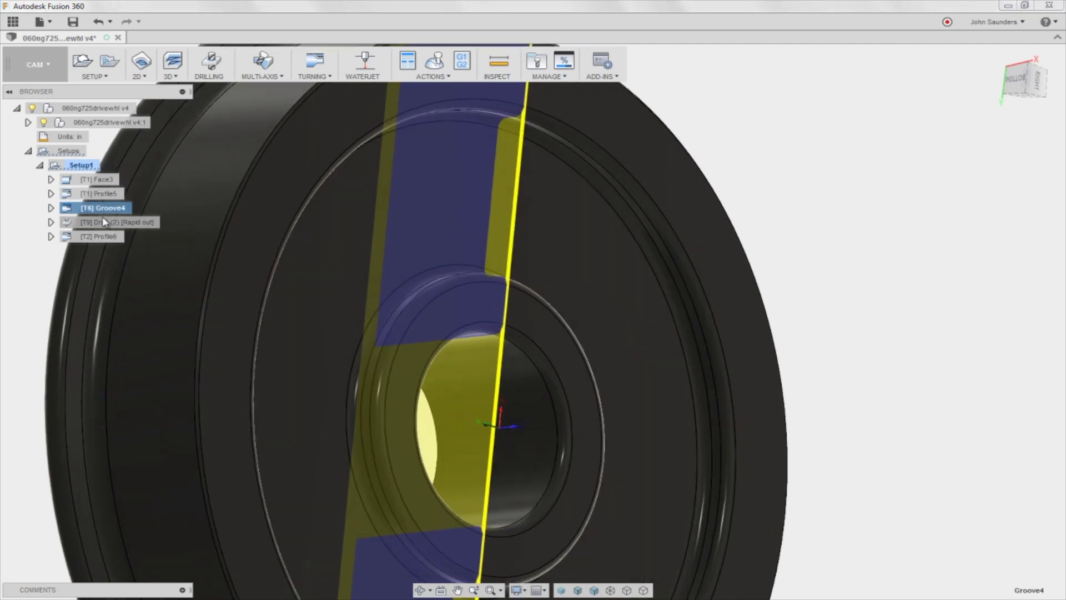
scroll(275, 239, down, 3)
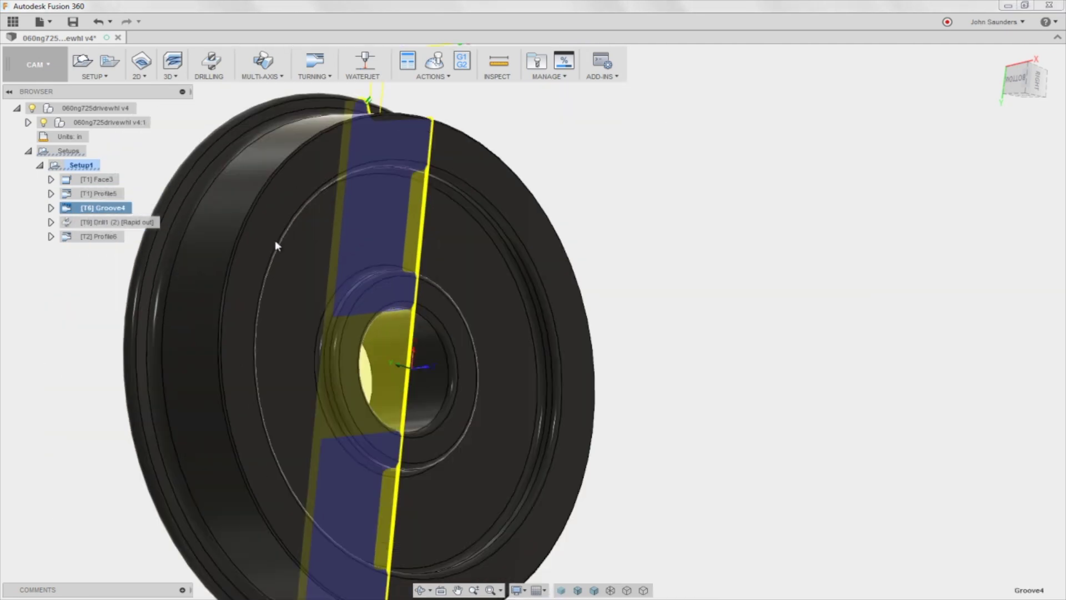
shift+middle_drag(275, 240, 335, 315)
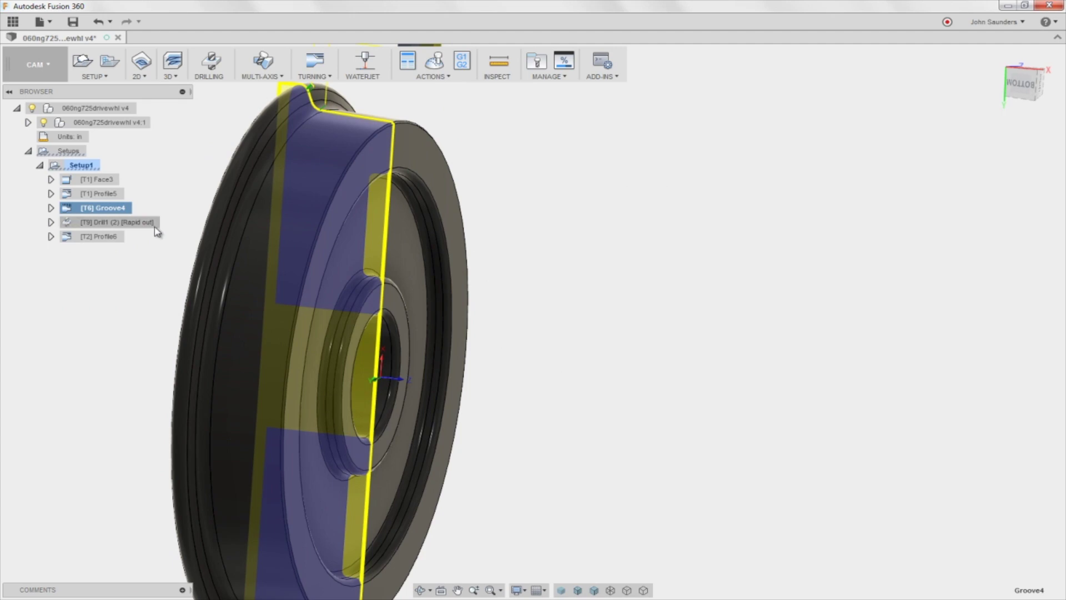
key(Delete)
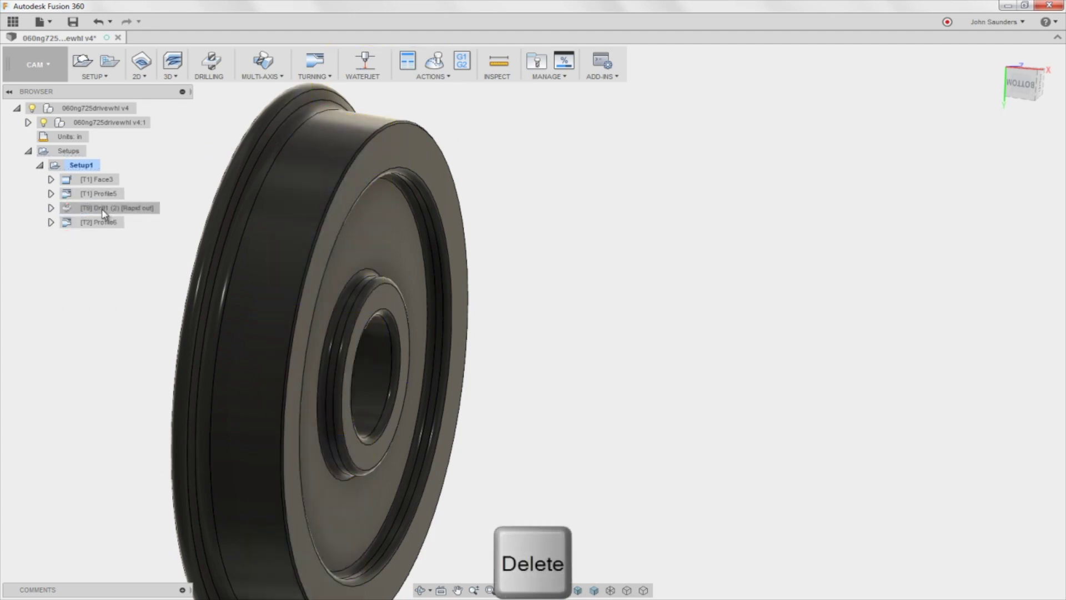
Rename the Profile6 operation as "ID Bore".
click(104, 211)
click(97, 223)
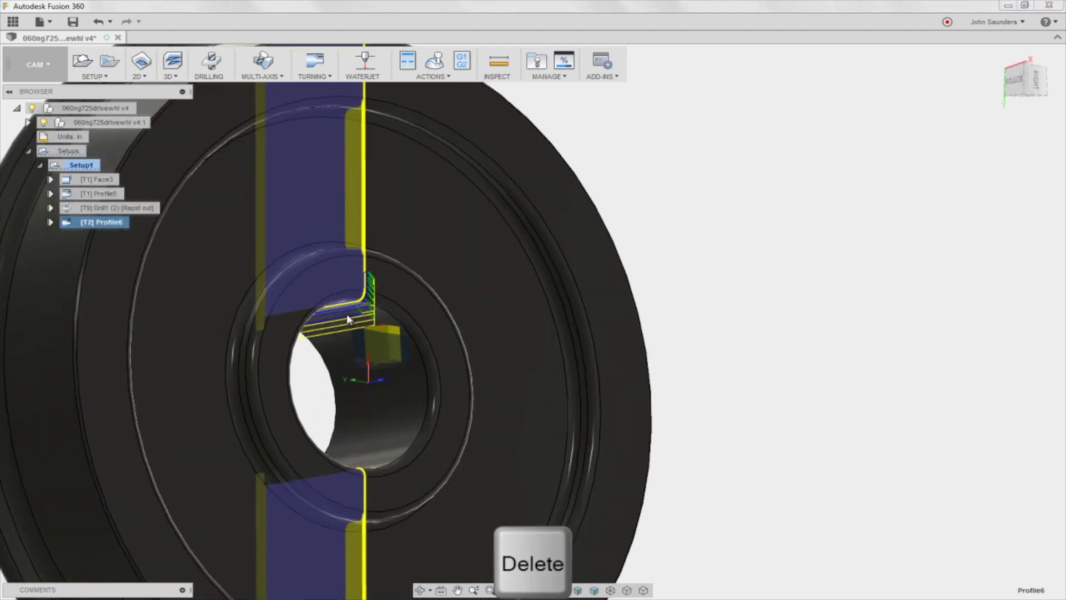
click(98, 222)
text(ID Bore)
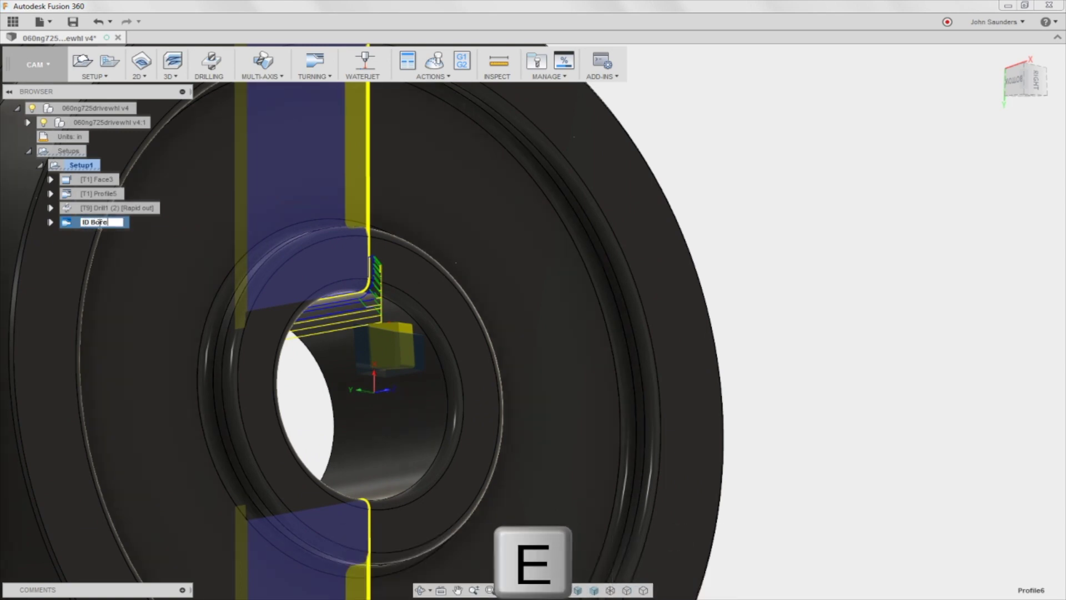
key(Return)
Enable rest machining from previous operations in the ID Bore operation's geometry and regenerate its toolpath.
scroll(393, 327, up, 4)
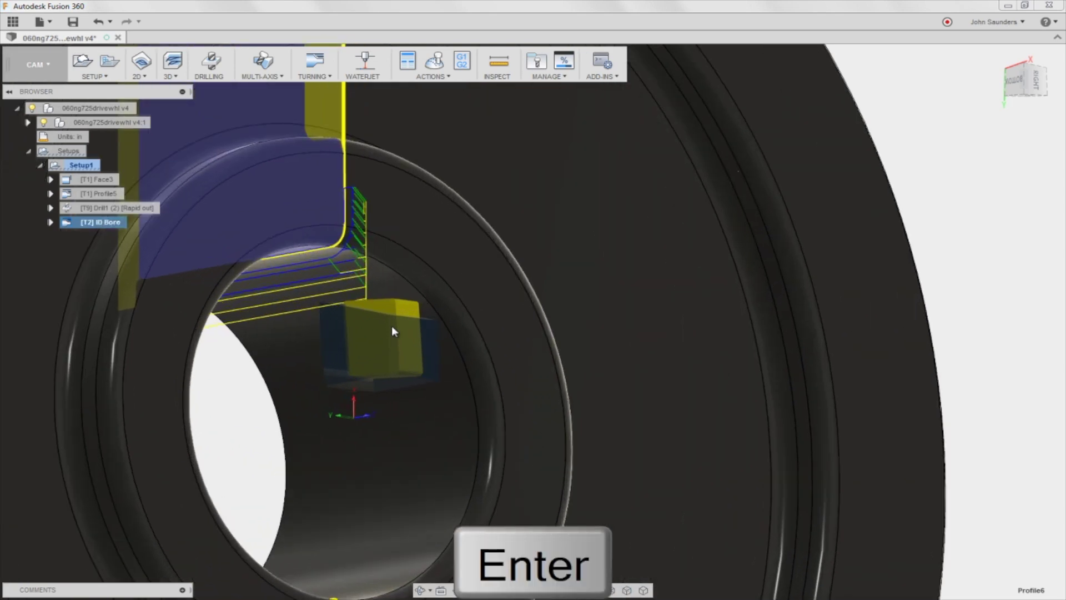
middle_drag(454, 378, 425, 257)
scroll(427, 275, down, 3)
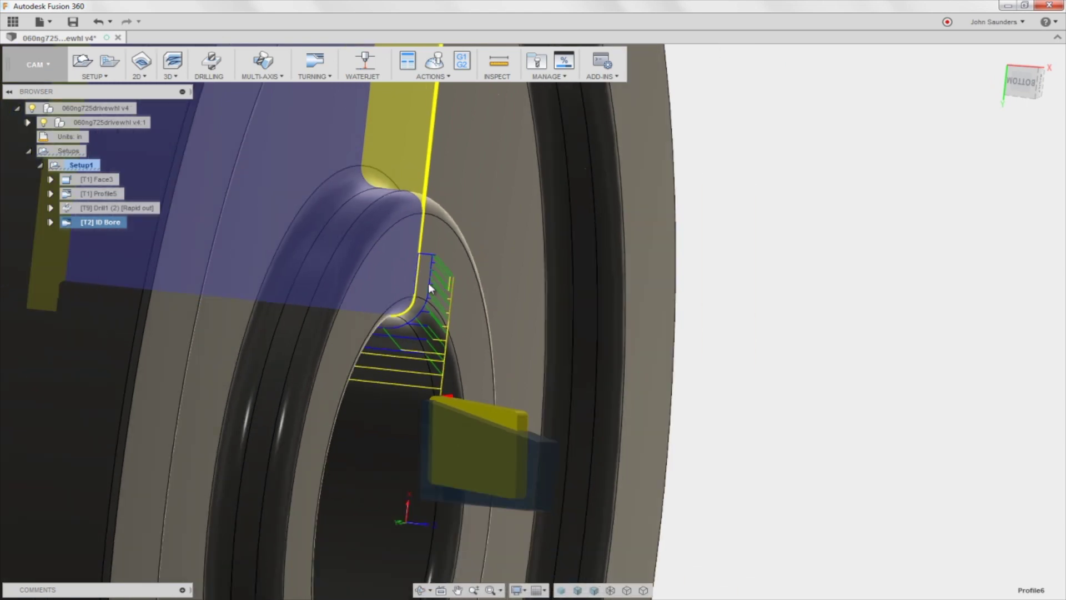
right_click(108, 225)
click(123, 227)
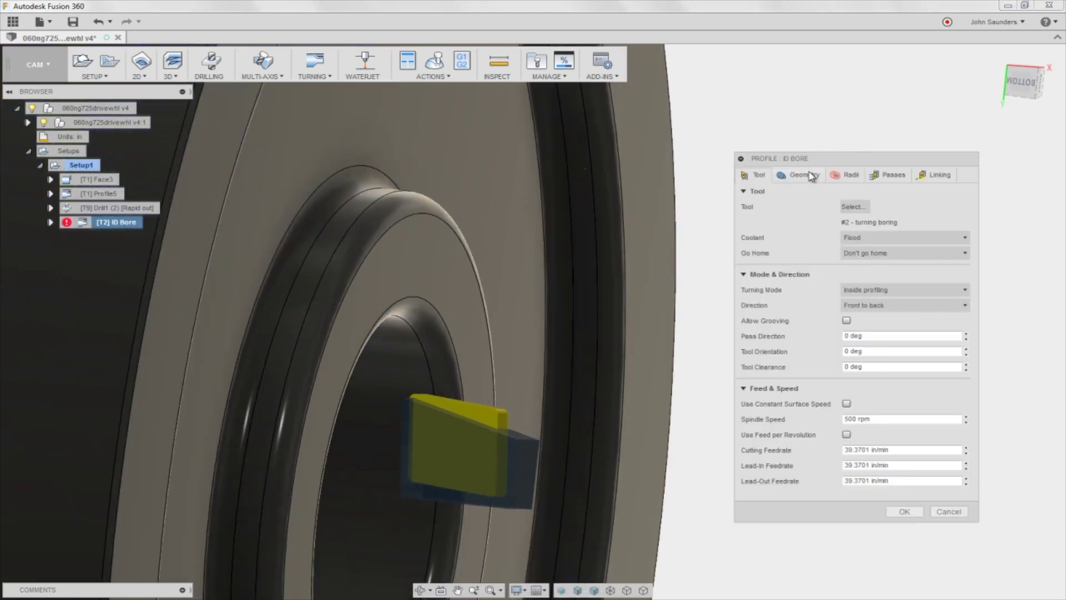
click(805, 176)
click(745, 235)
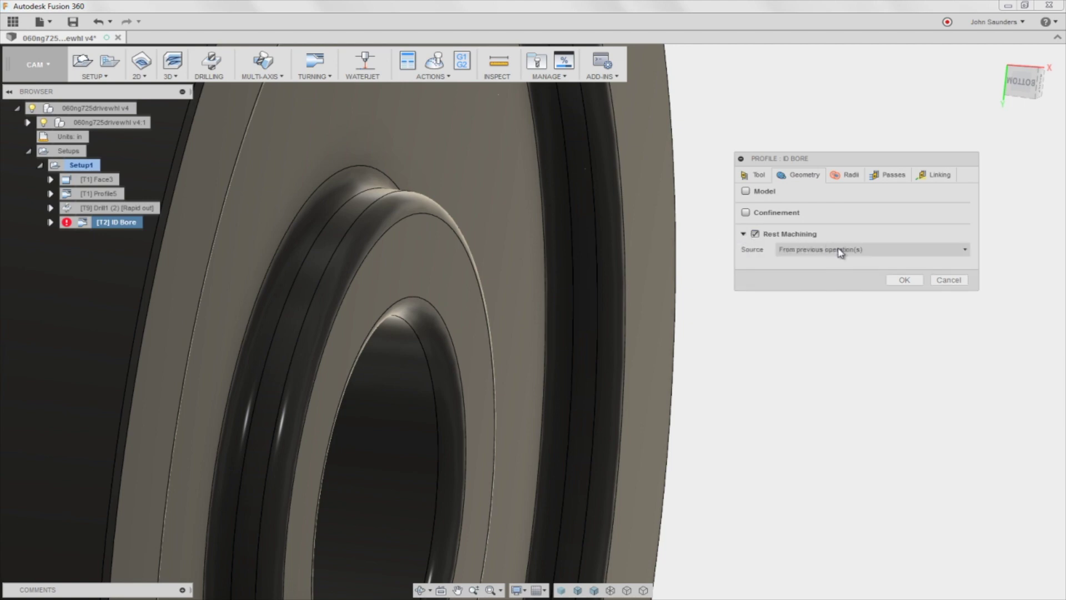
click(904, 280)
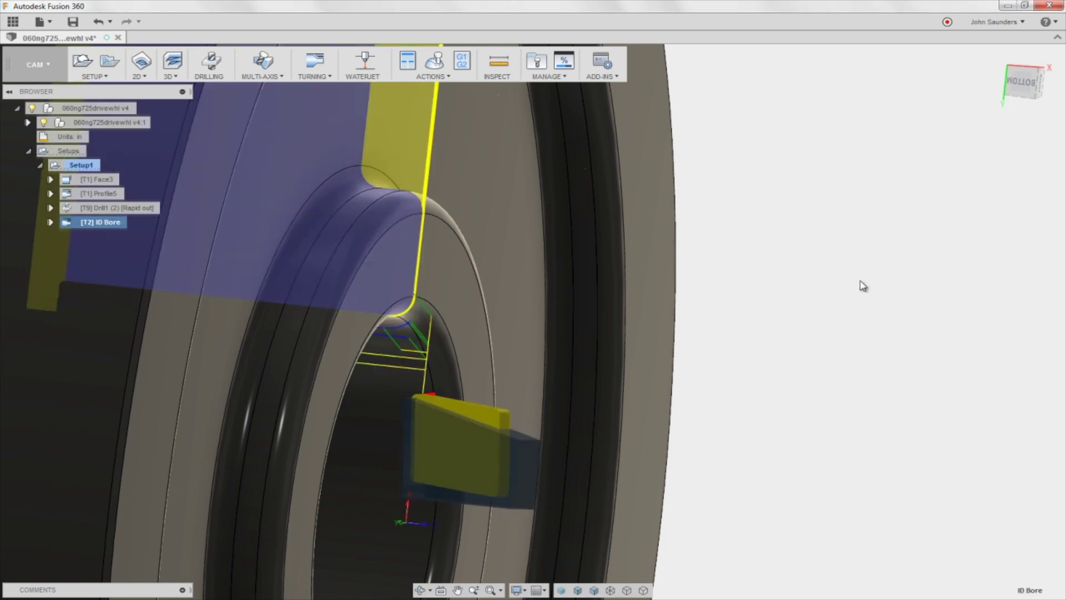
Edit the ID Bore operation's radii, setting the clearance offset to a 0.25 in diameter.
scroll(877, 270, up, 3)
middle_drag(844, 319, 682, 375)
scroll(833, 308, down, 3)
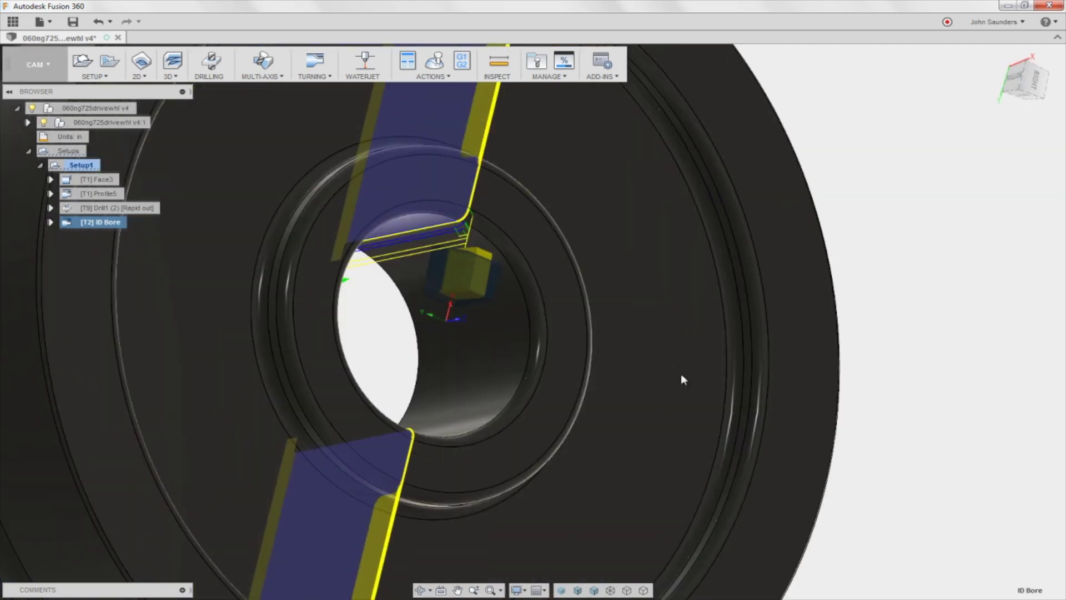
scroll(682, 377, down, 1)
shift+middle_drag(492, 288, 513, 290)
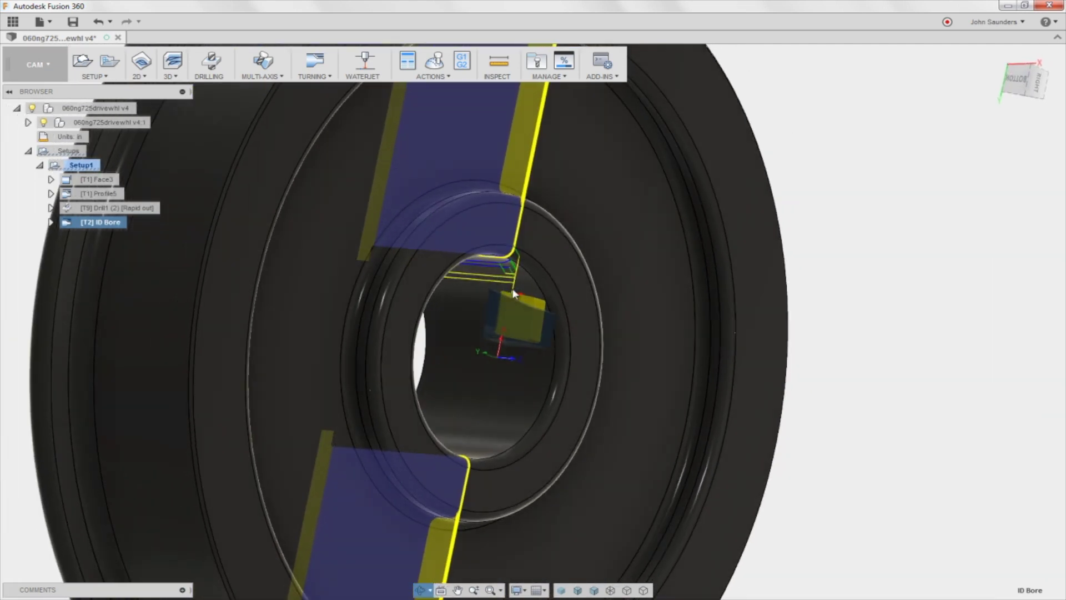
right_click(116, 225)
click(130, 232)
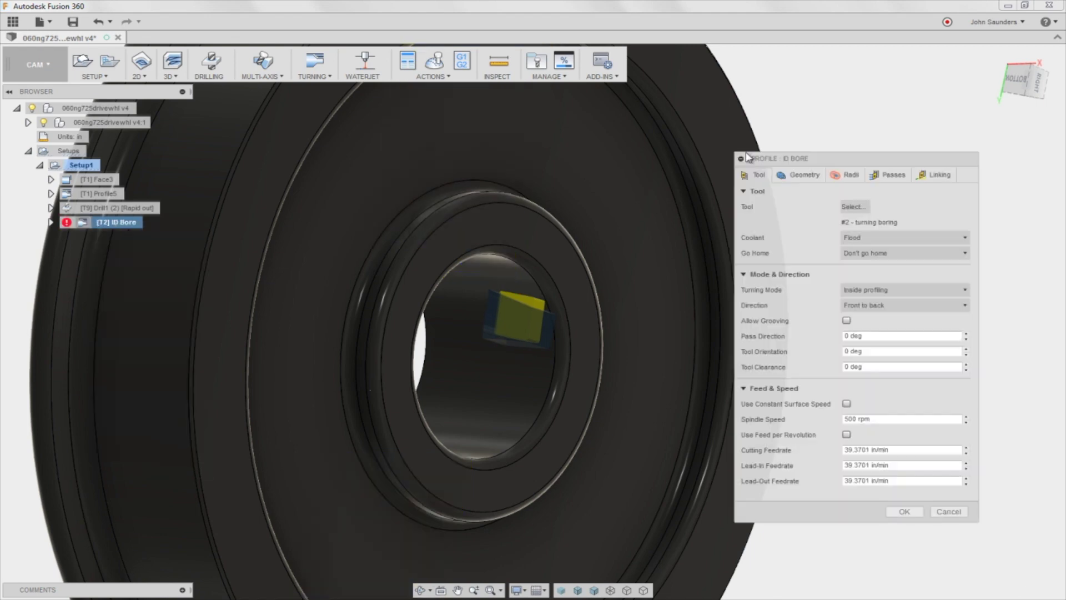
click(807, 176)
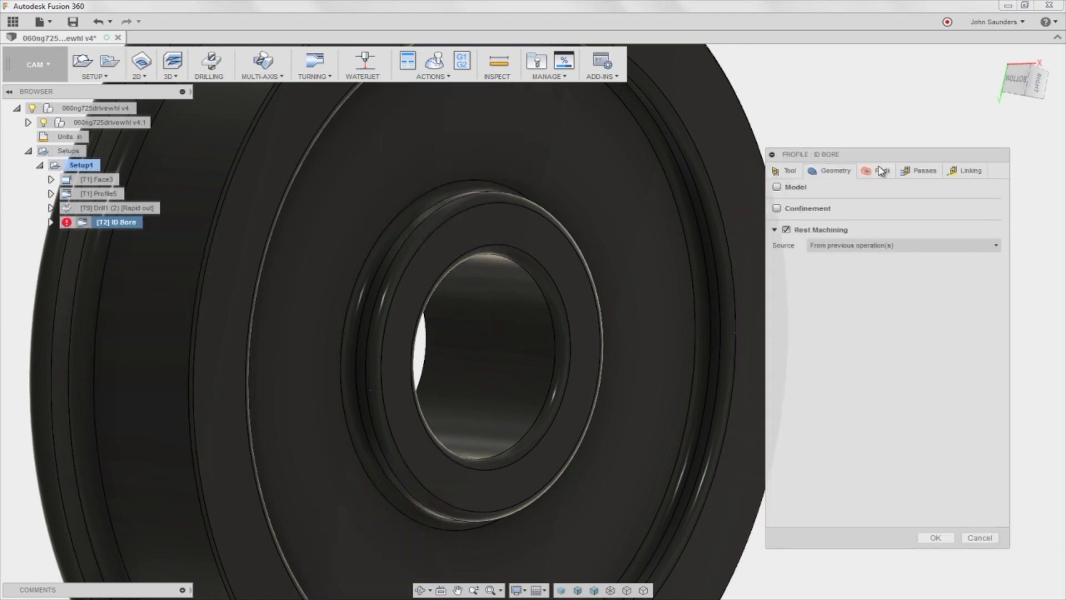
click(880, 172)
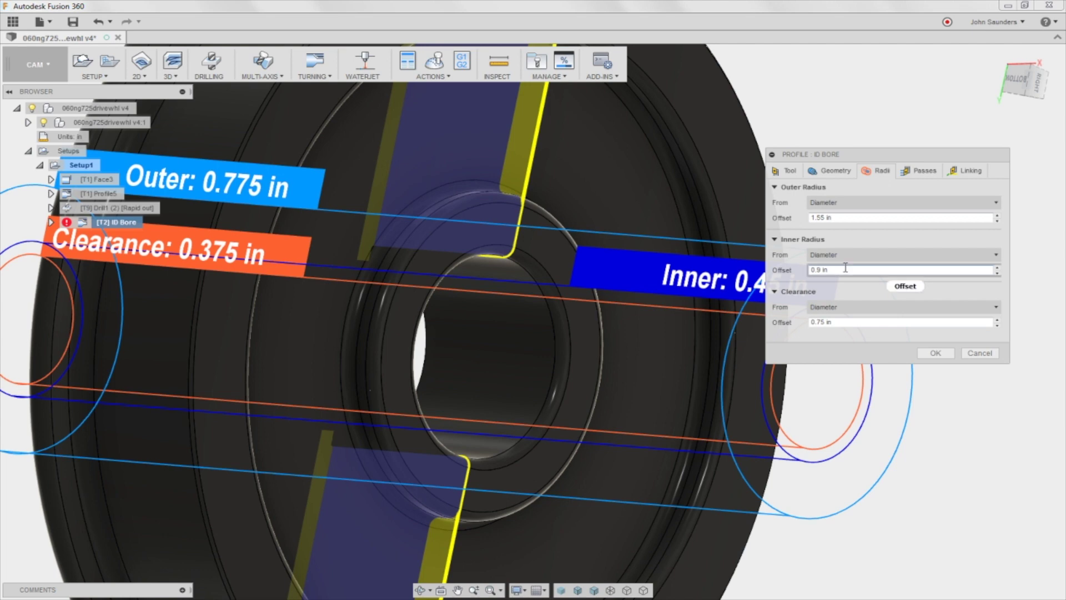
scroll(899, 139, down, 3)
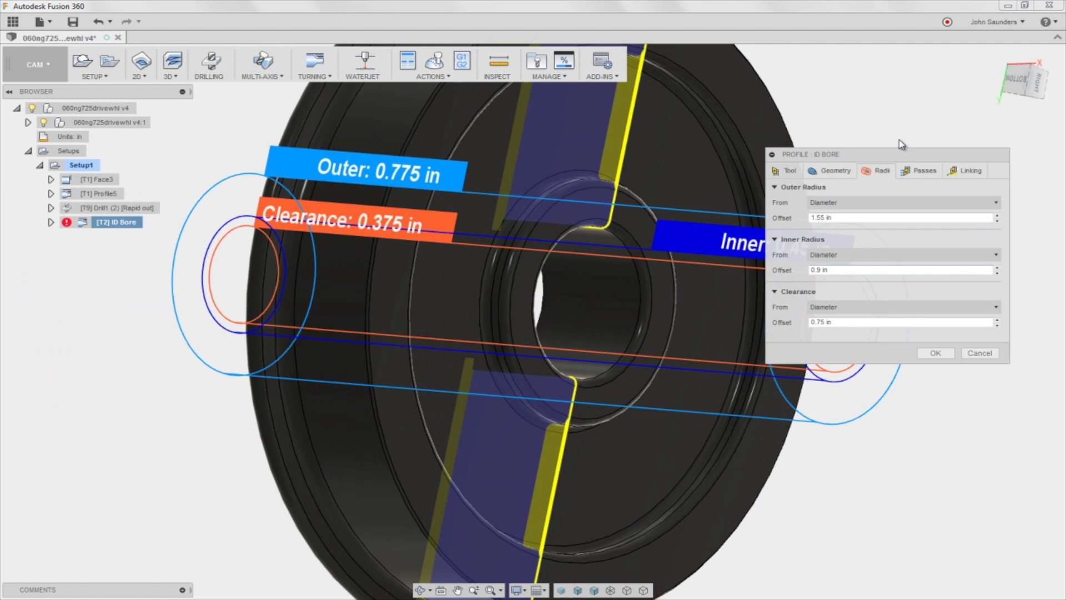
middle_drag(834, 142, 761, 171)
scroll(741, 236, up, 4)
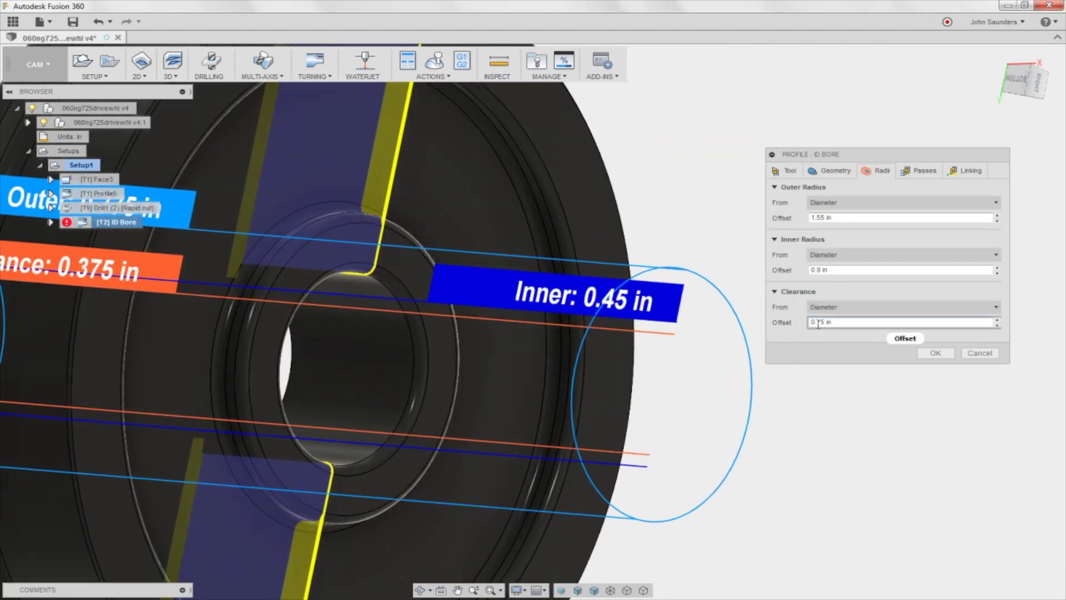
drag(818, 324, 864, 324)
text(25)
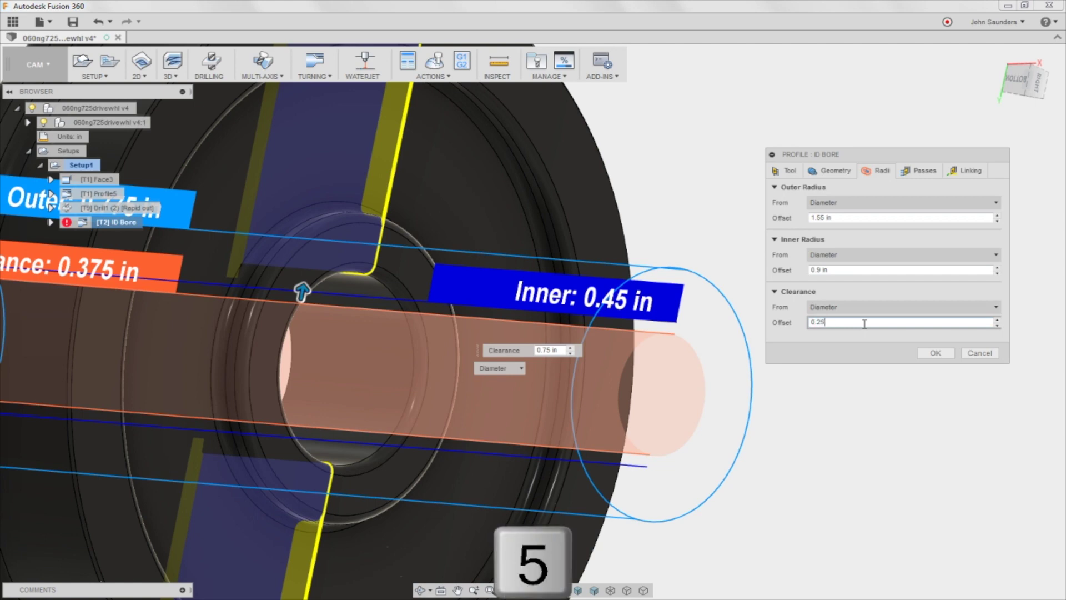
Set ID Bore's inner radius offset to a 0.45 in diameter.
click(821, 269)
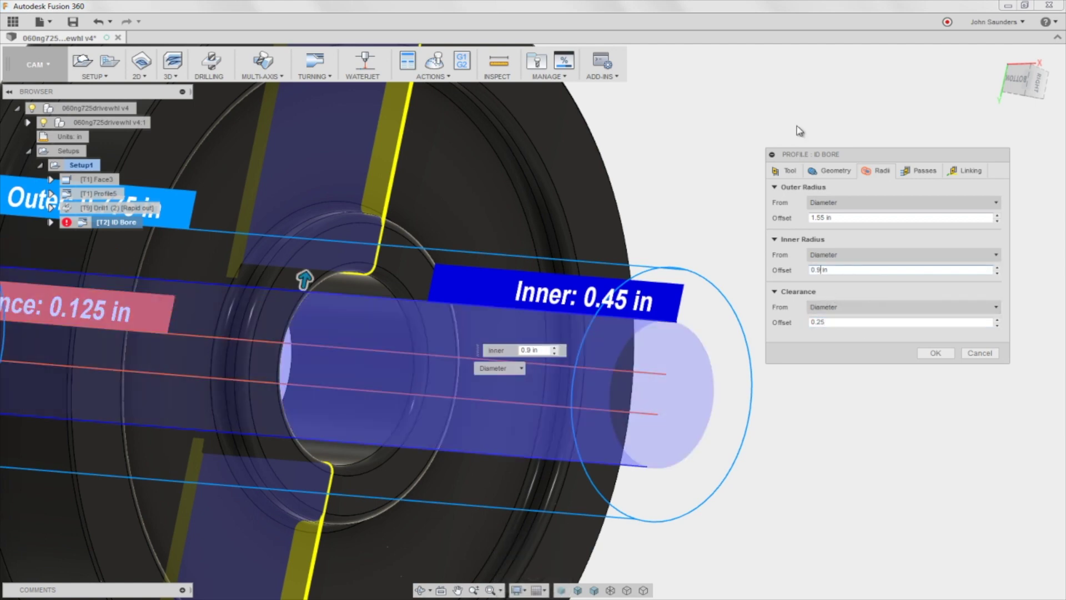
key(shift+Left)
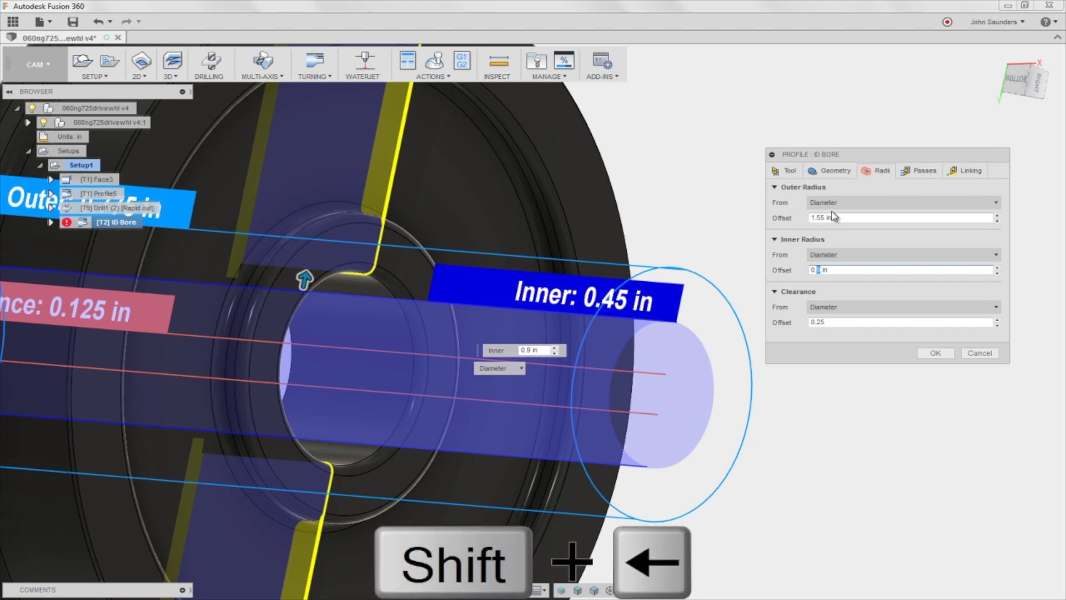
text(4)
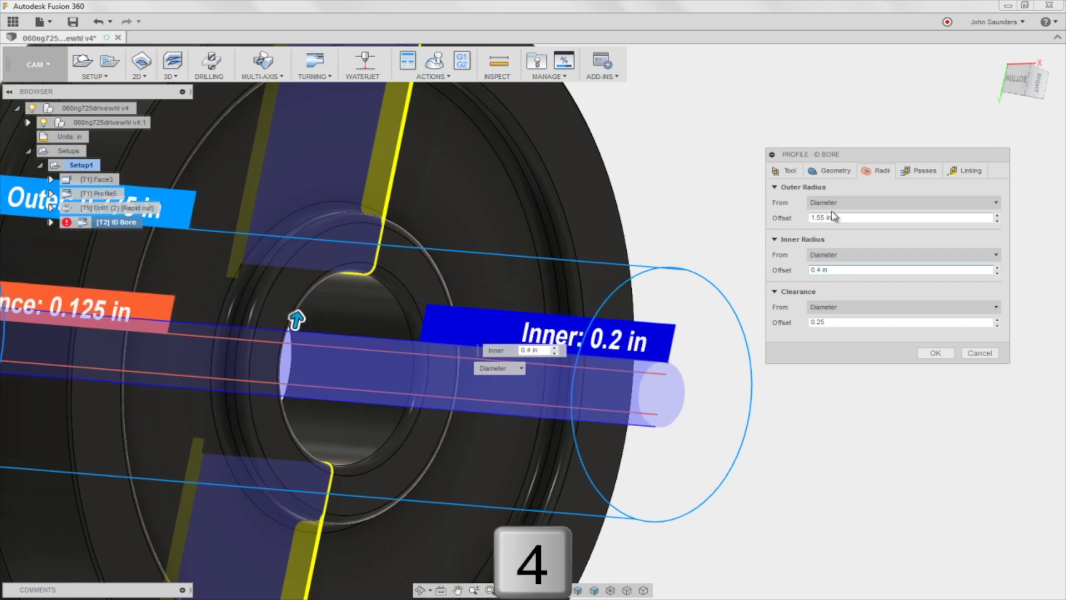
text(5)
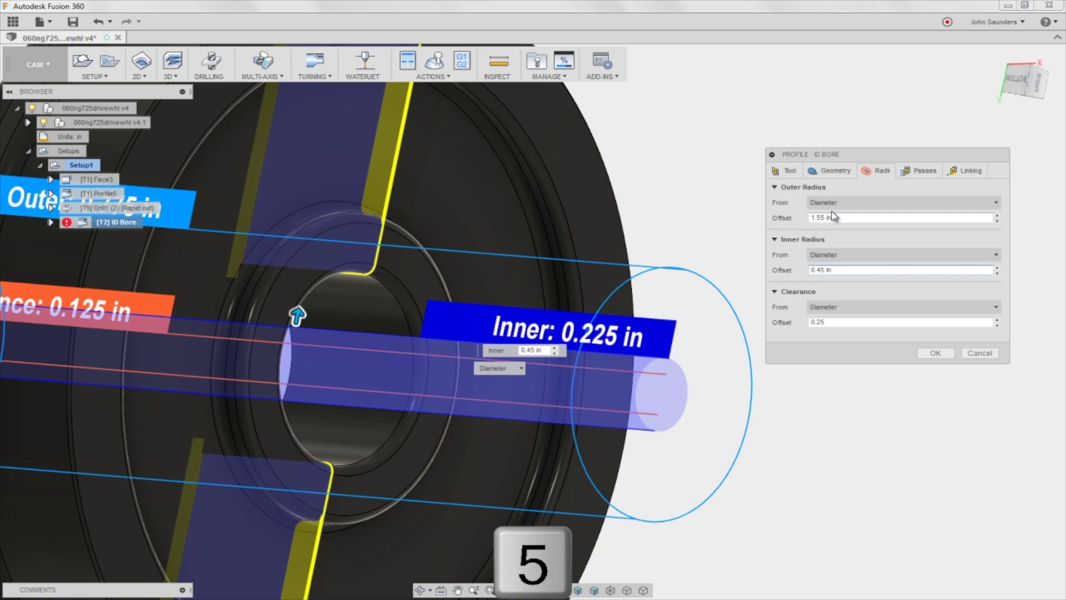
Check the bore edge's radius, set ID Bore's outer radius offset to a 1.22 in diameter and apply the changes.
click(836, 219)
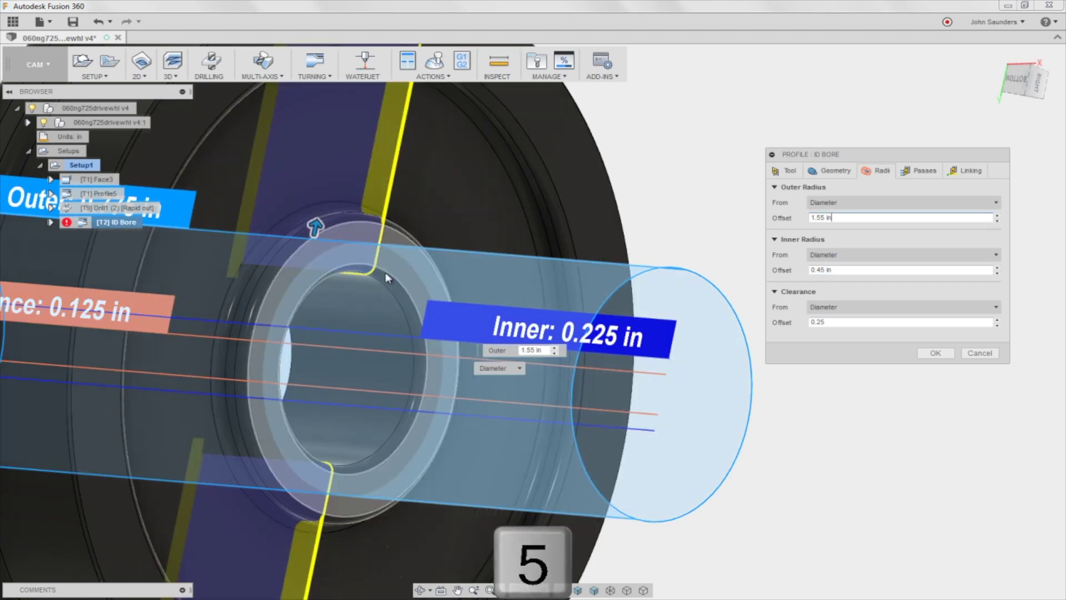
click(387, 291)
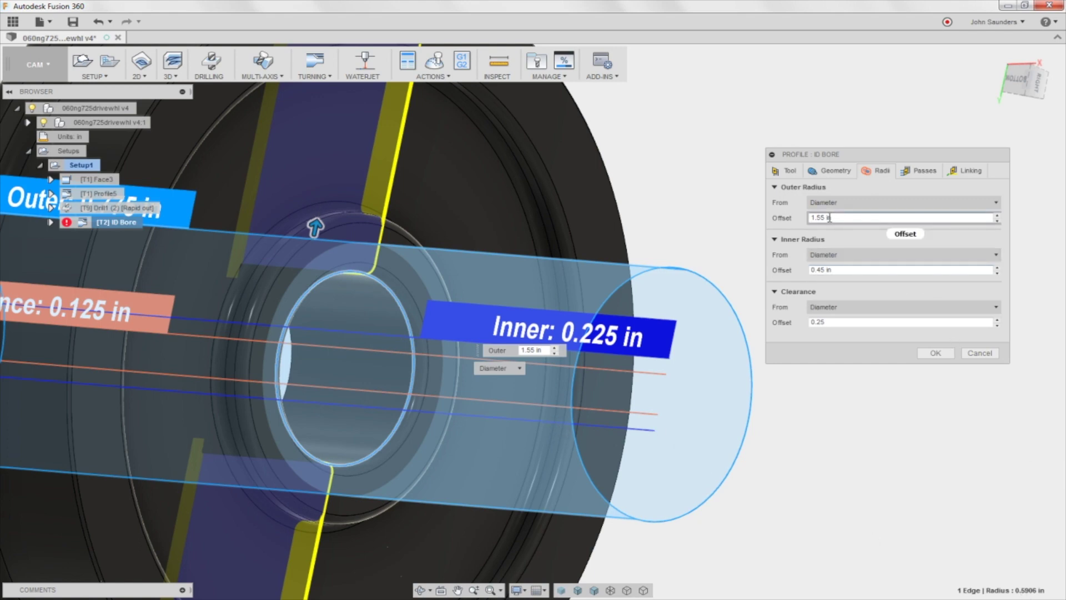
drag(817, 219, 849, 221)
text(22)
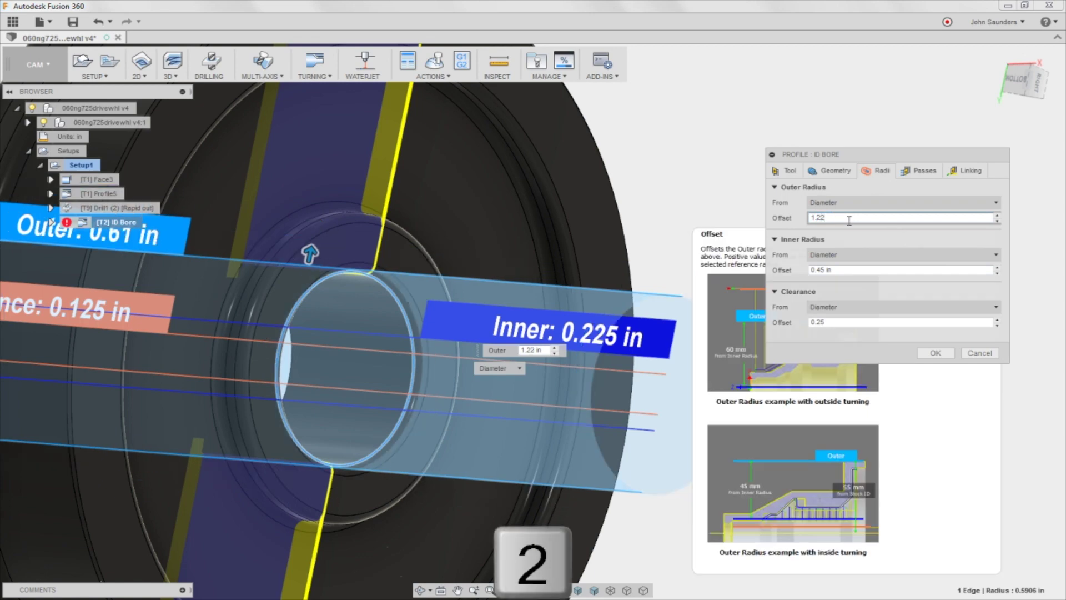
click(925, 354)
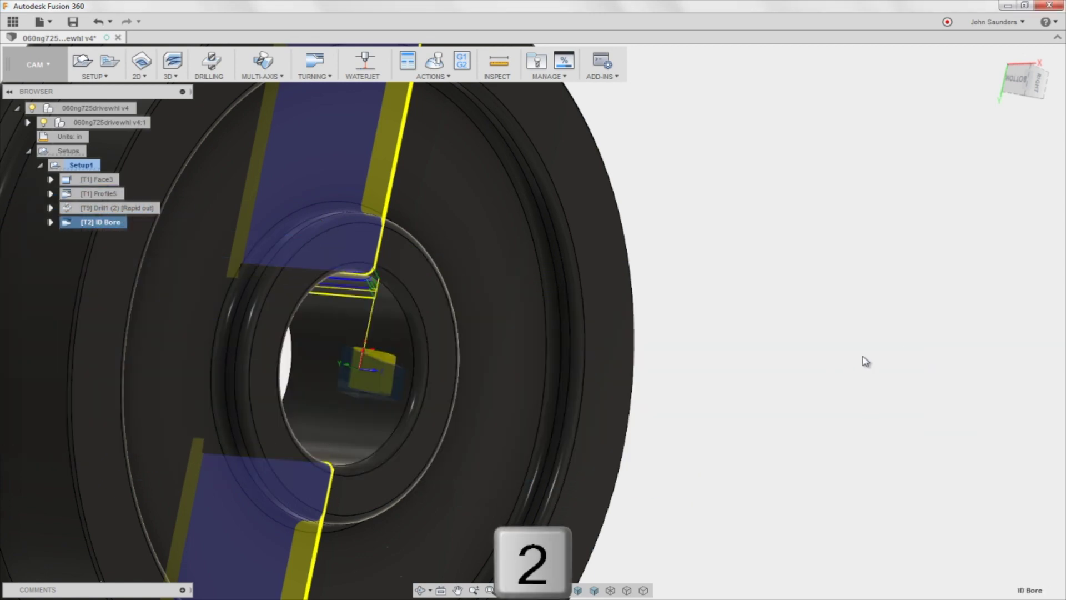
Simulate all of Setup1's toolpaths on the drive wheel with the stock displayed, and reduce the playback speed.
scroll(704, 305, up, 2)
shift+middle_drag(704, 305, 317, 282)
scroll(553, 305, up, 2)
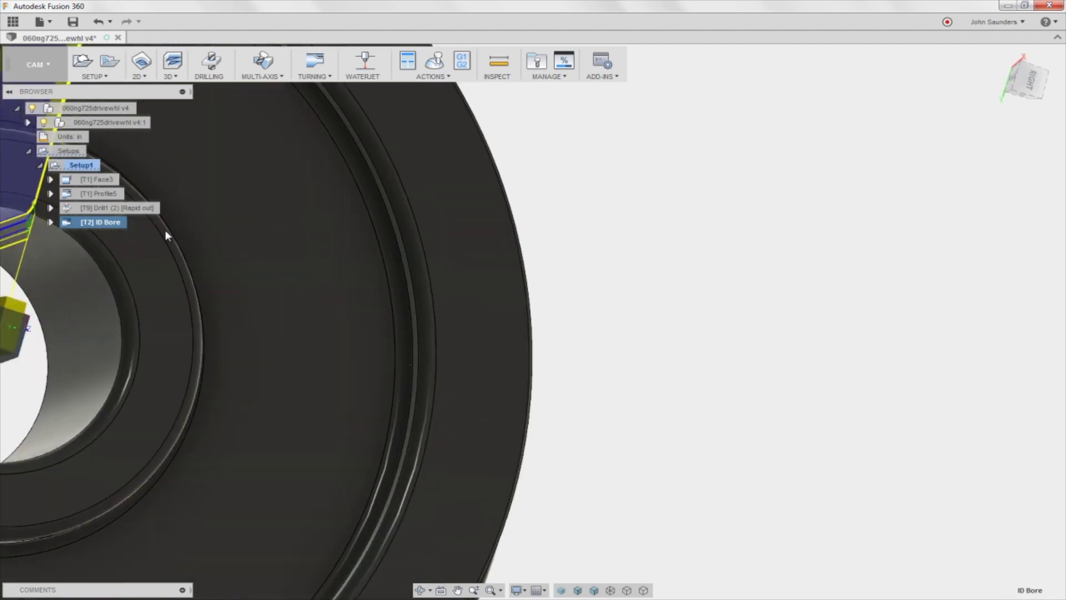
scroll(83, 286, down, 2)
middle_drag(207, 308, 549, 325)
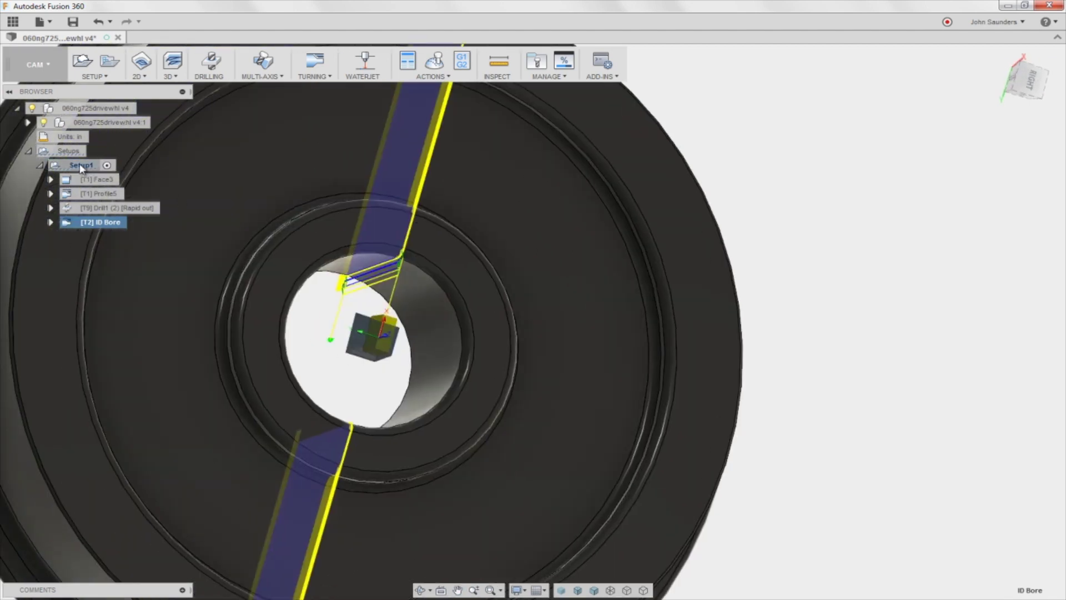
click(79, 164)
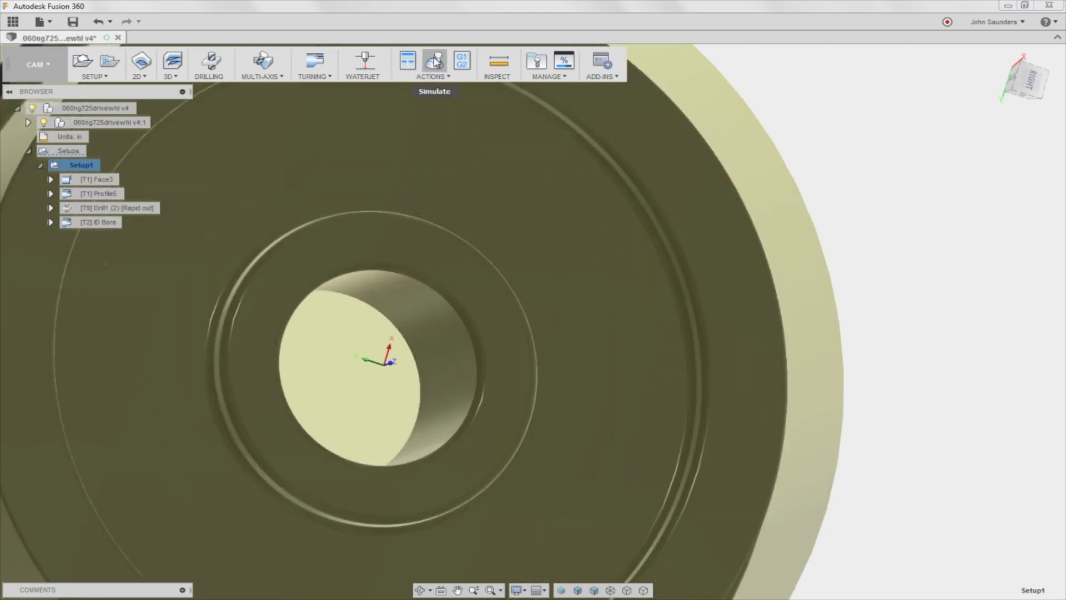
click(435, 61)
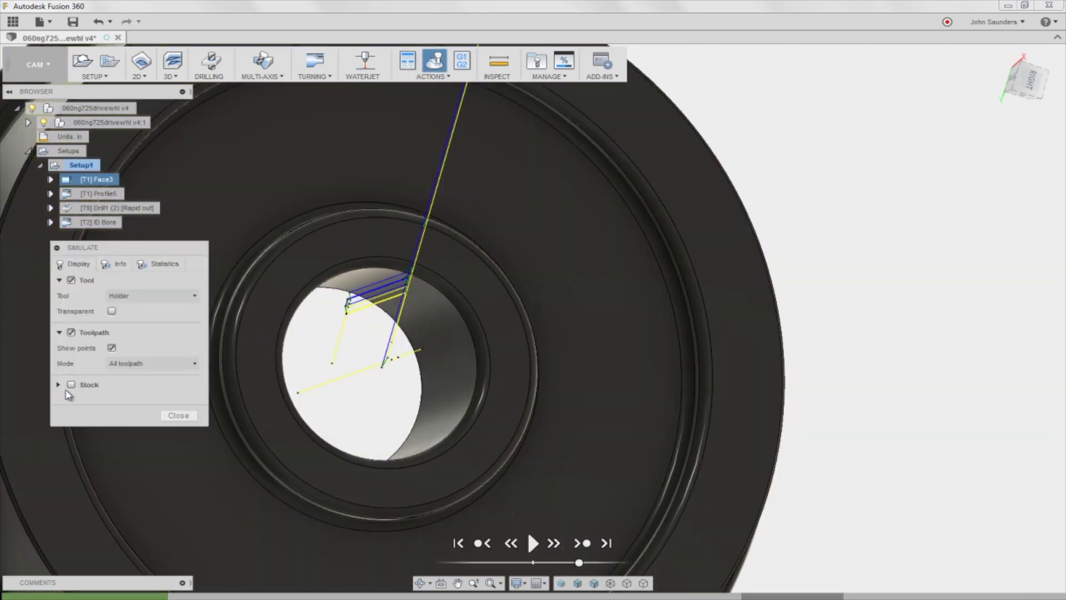
click(71, 384)
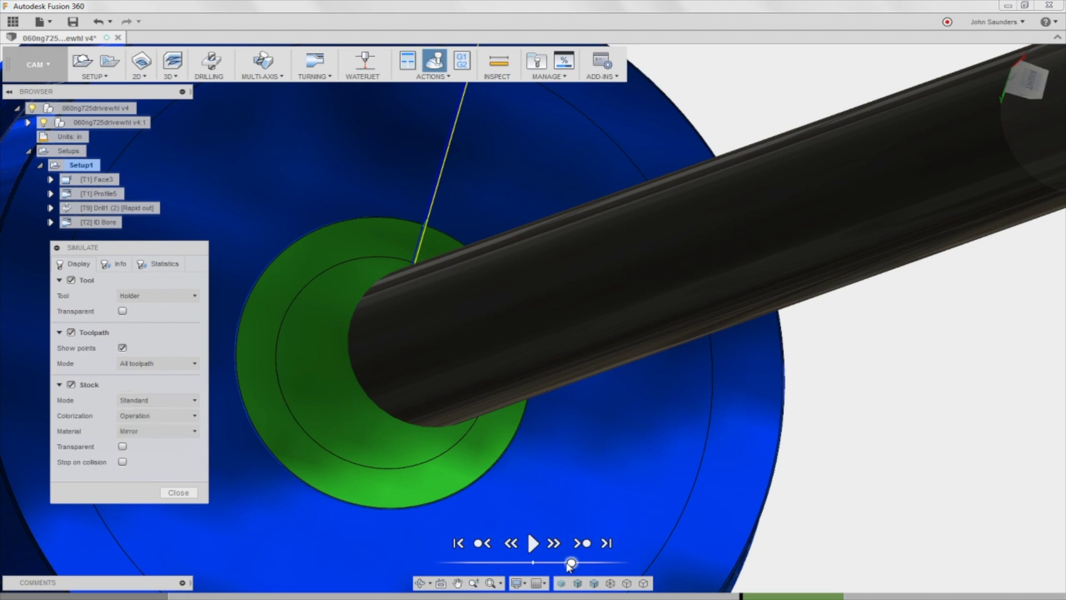
drag(571, 564, 541, 563)
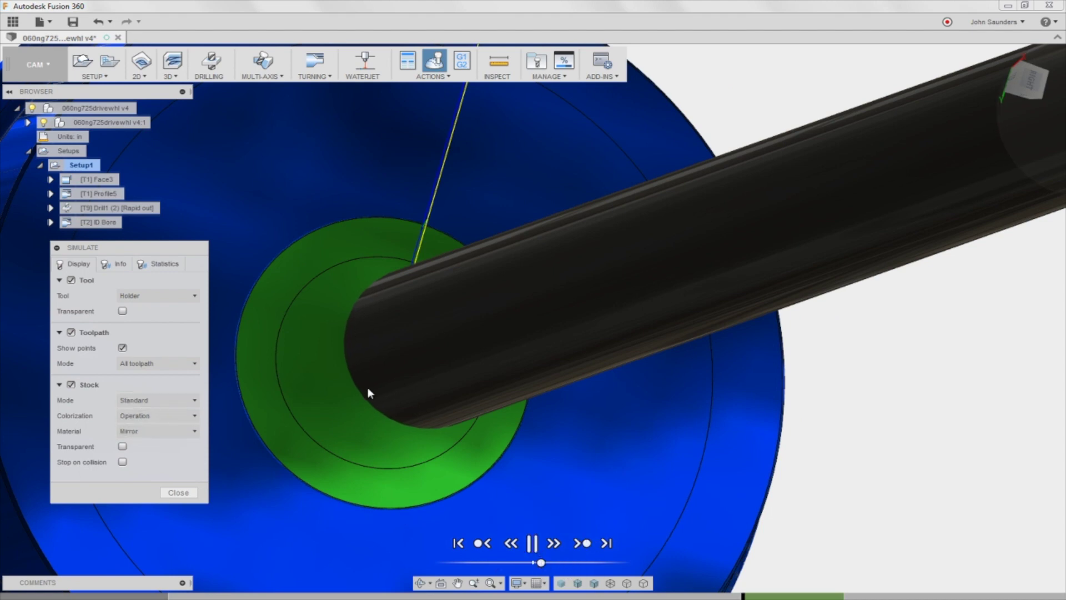
Examine the drilling simulation at the wheel's hub and return the playback to the start of the drilling operation.
scroll(468, 296, down, 2)
middle_drag(409, 439, 489, 178)
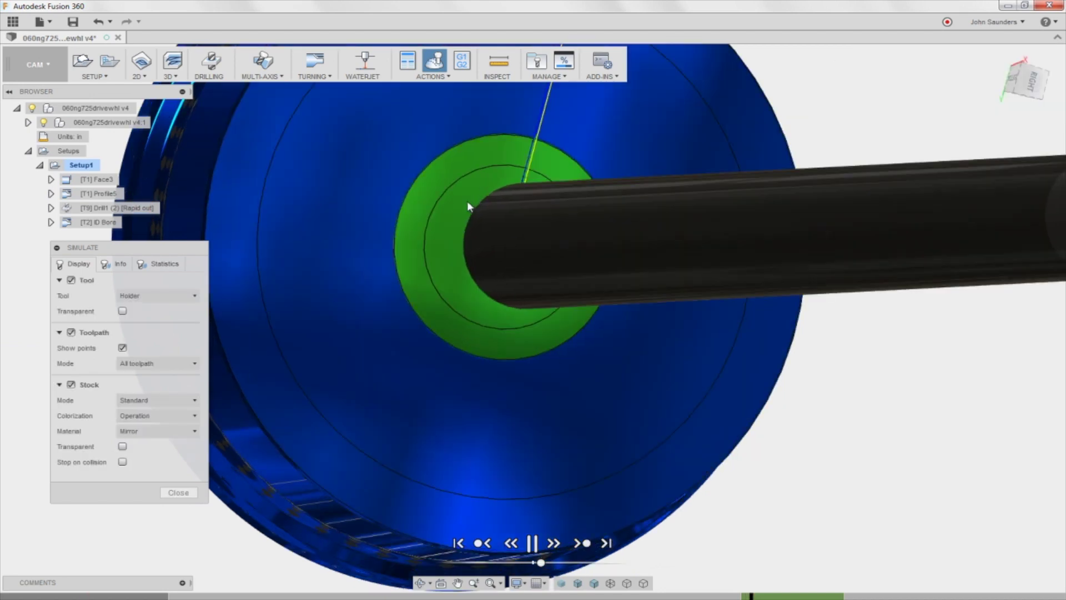
scroll(461, 247, up, 1)
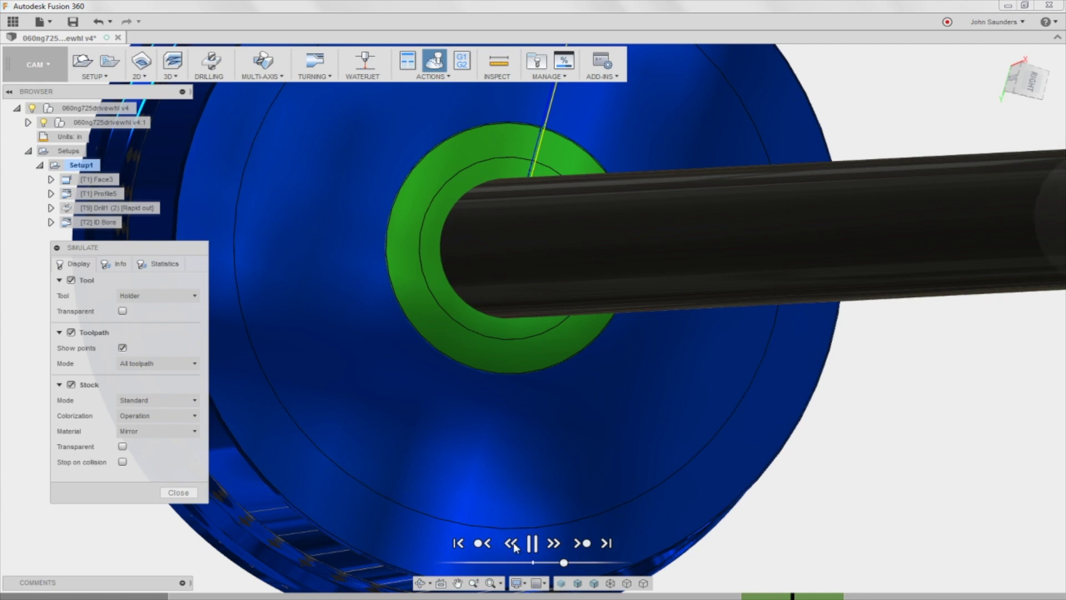
scroll(813, 586, up, 1)
click(742, 596)
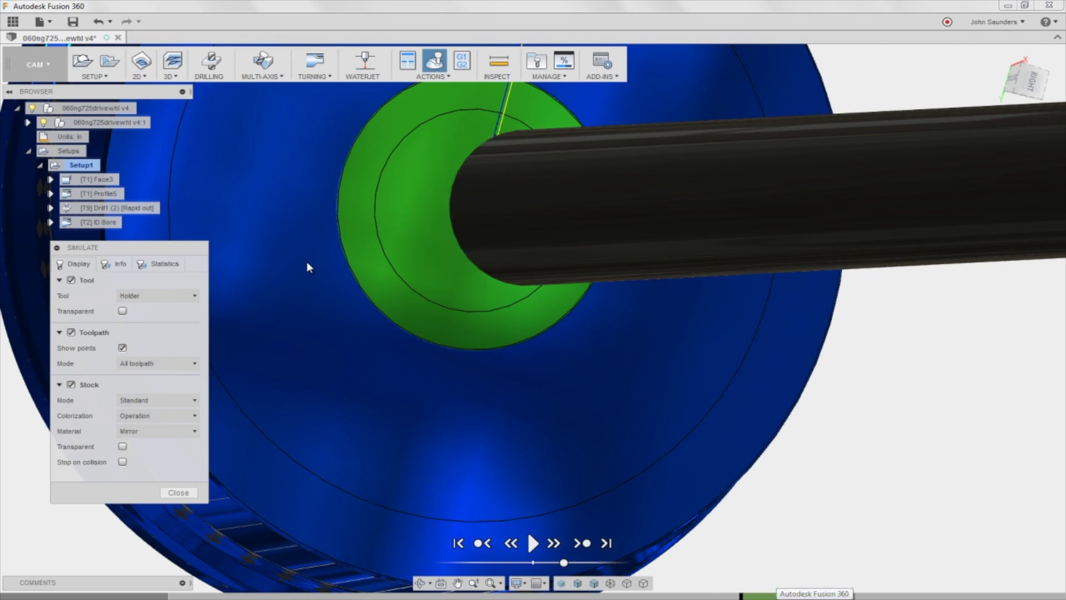
Jump the simulation to ID Bore and play its boring passes, slowly at the start and faster through the rest.
click(84, 223)
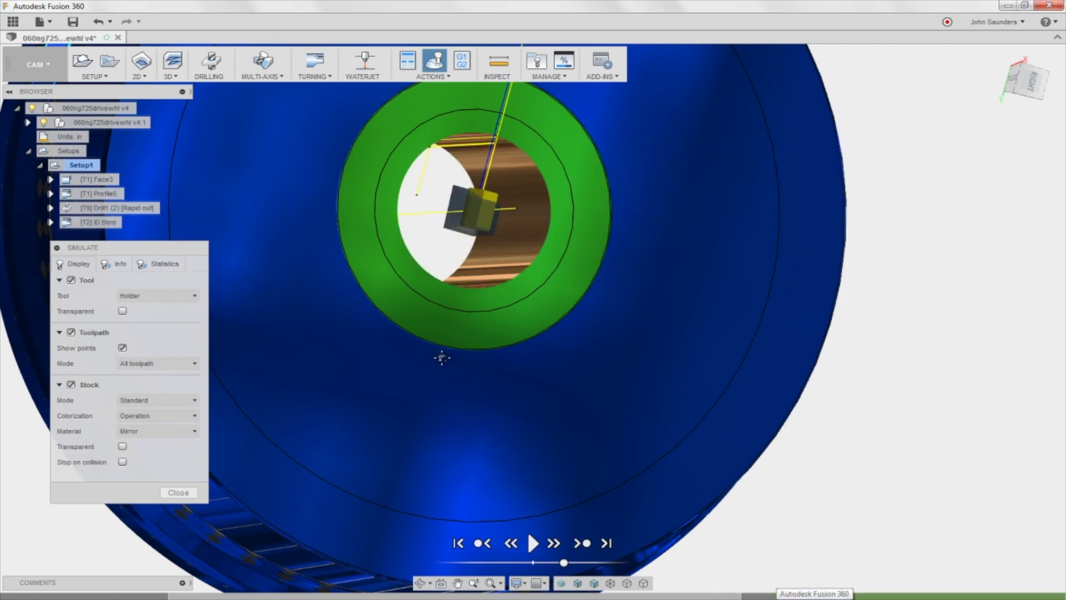
middle_drag(452, 211, 460, 356)
scroll(462, 358, up, 1)
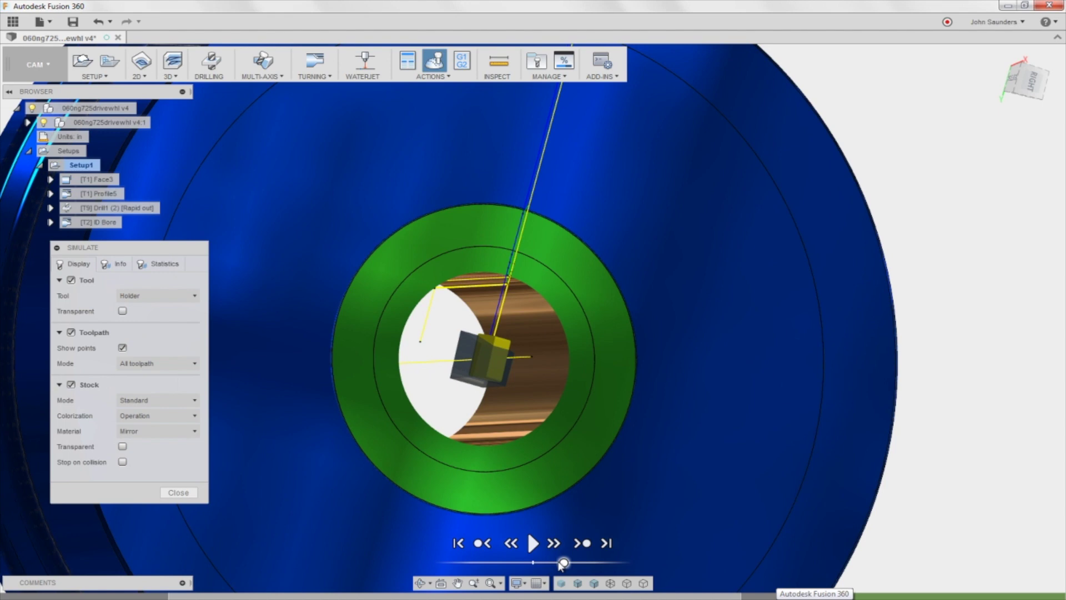
drag(563, 563, 548, 563)
click(532, 544)
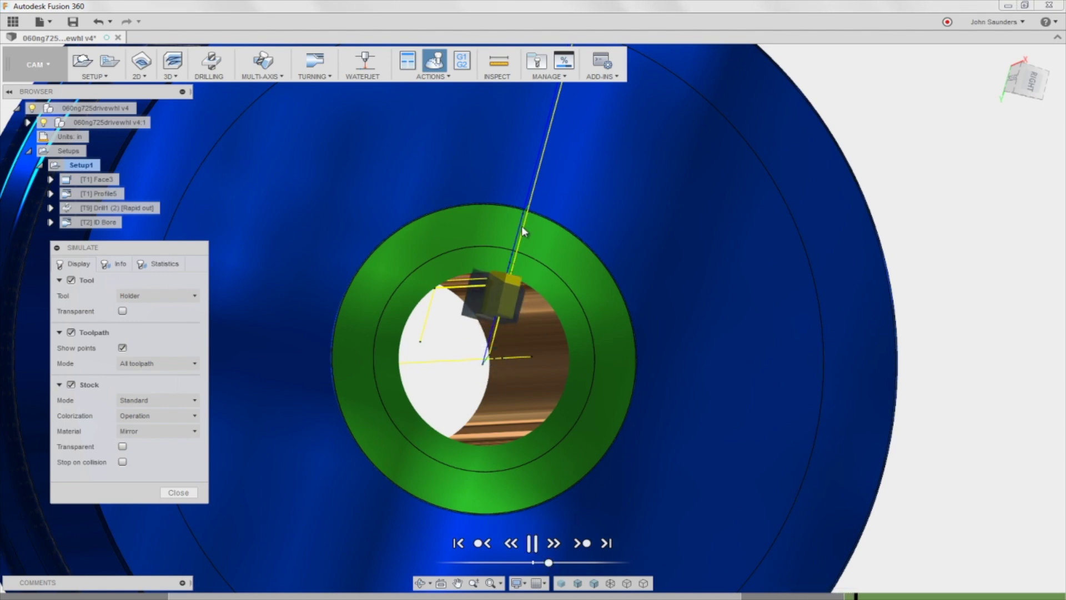
scroll(500, 272, up, 3)
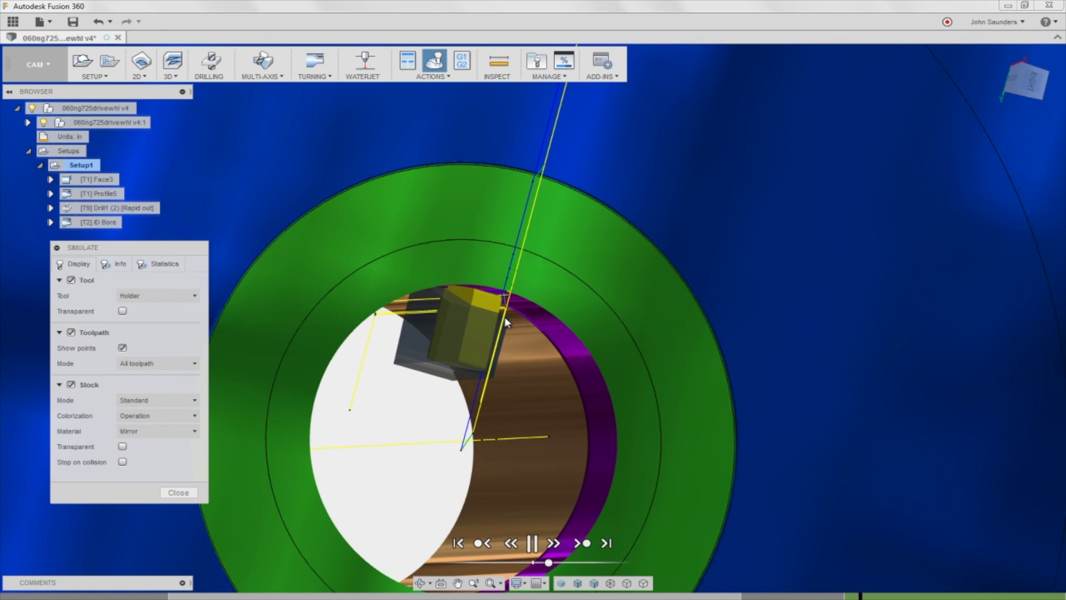
click(585, 562)
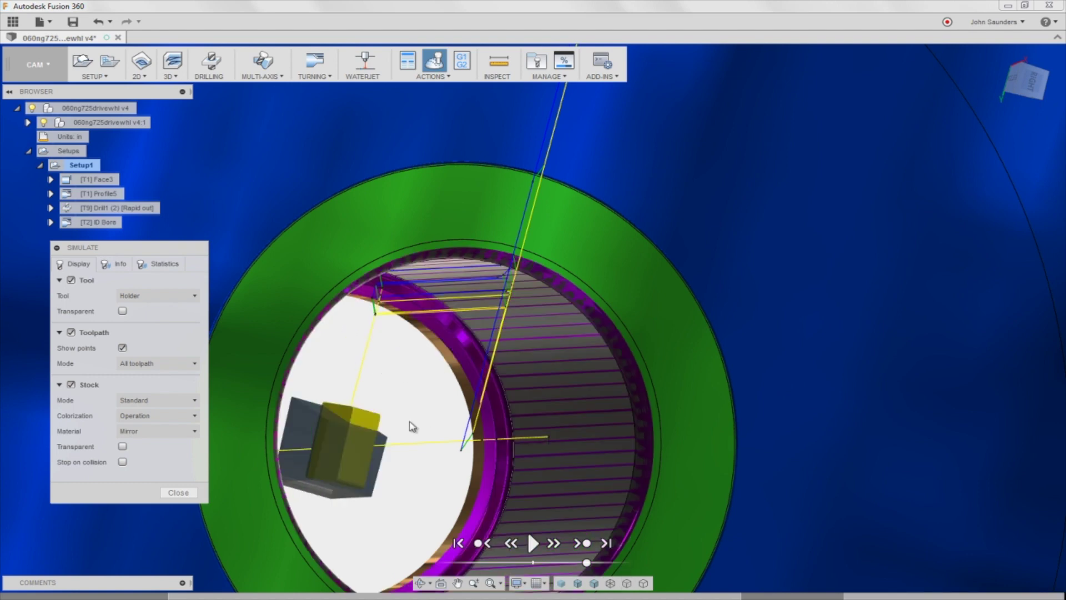
Inspect the bored hole in the simulated stock from an angle and close the simulation.
scroll(564, 317, down, 2)
shift+middle_drag(562, 342, 597, 324)
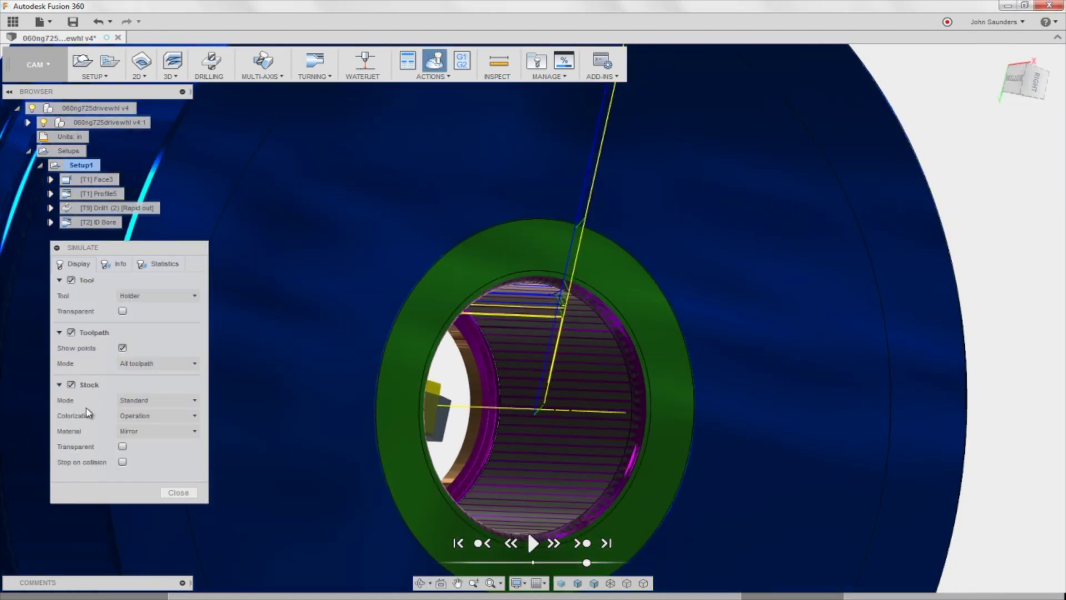
click(193, 496)
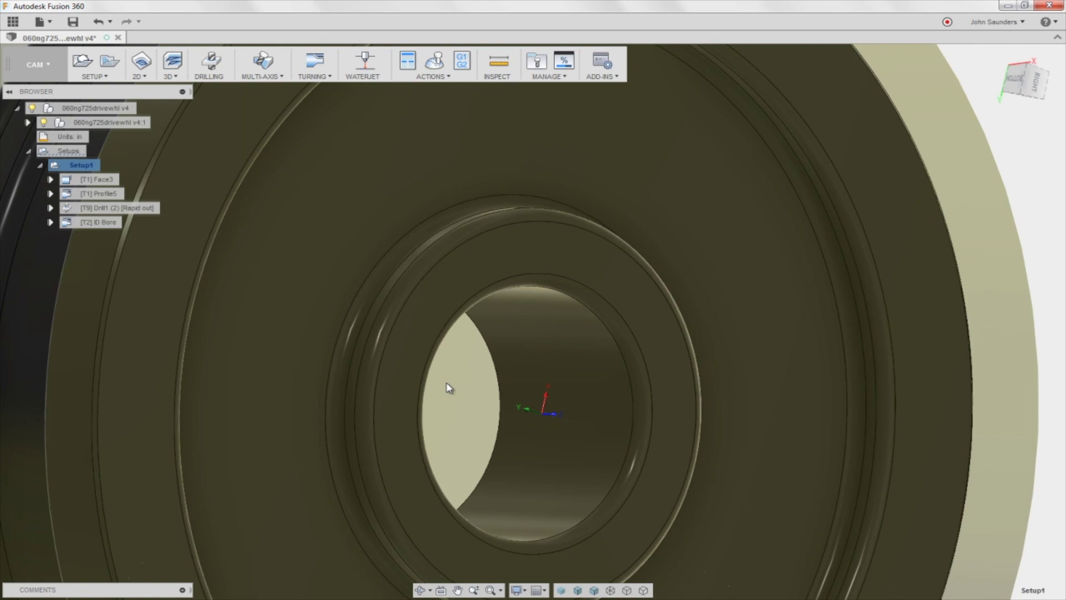
Measure the outer edge of the rounded bore entrance on the hub face.
key(i)
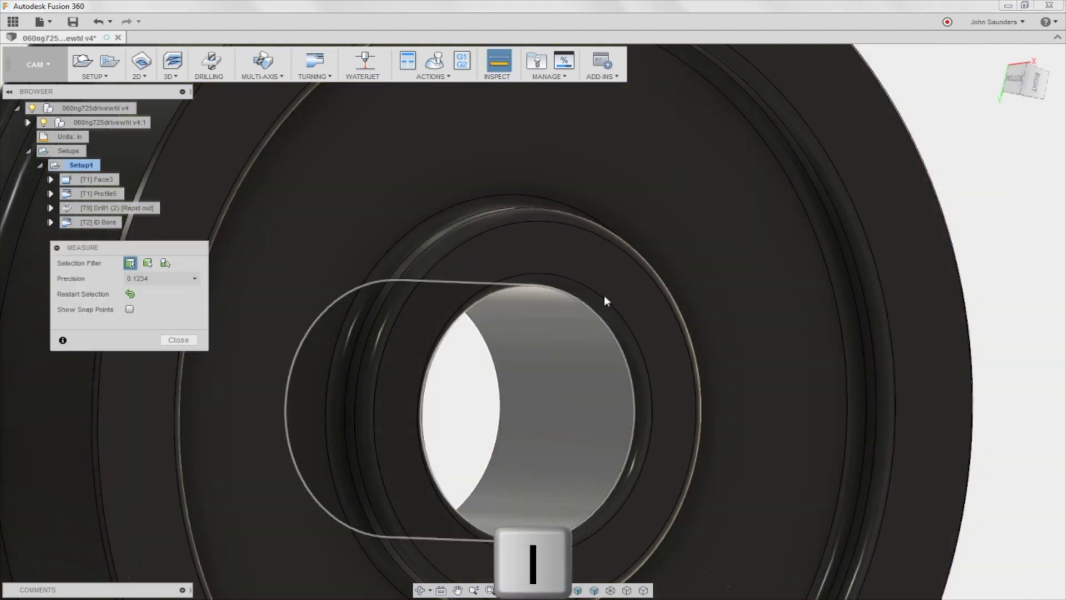
click(605, 303)
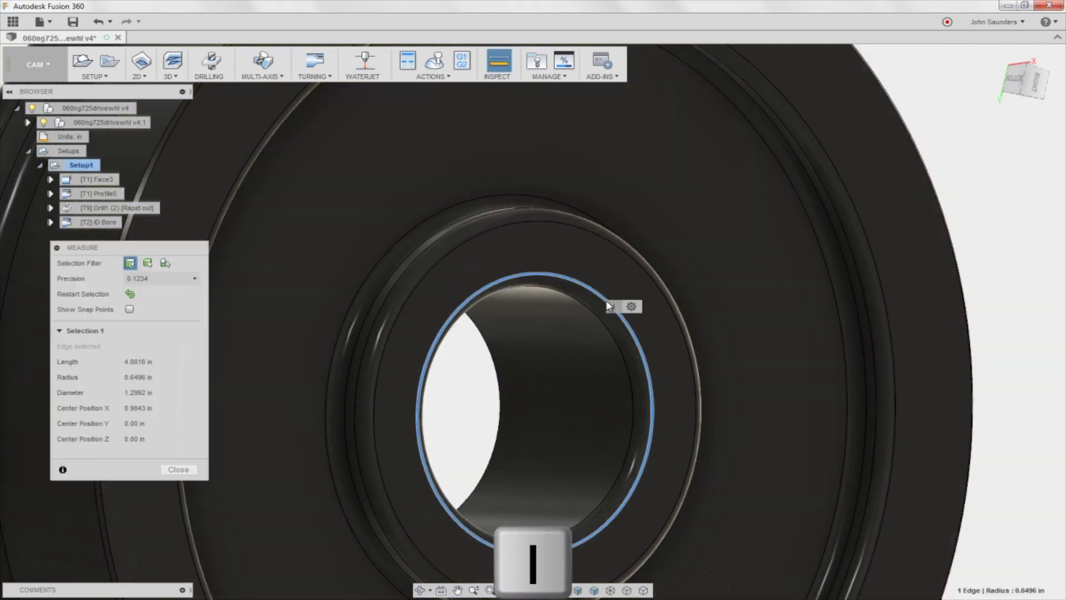
click(178, 469)
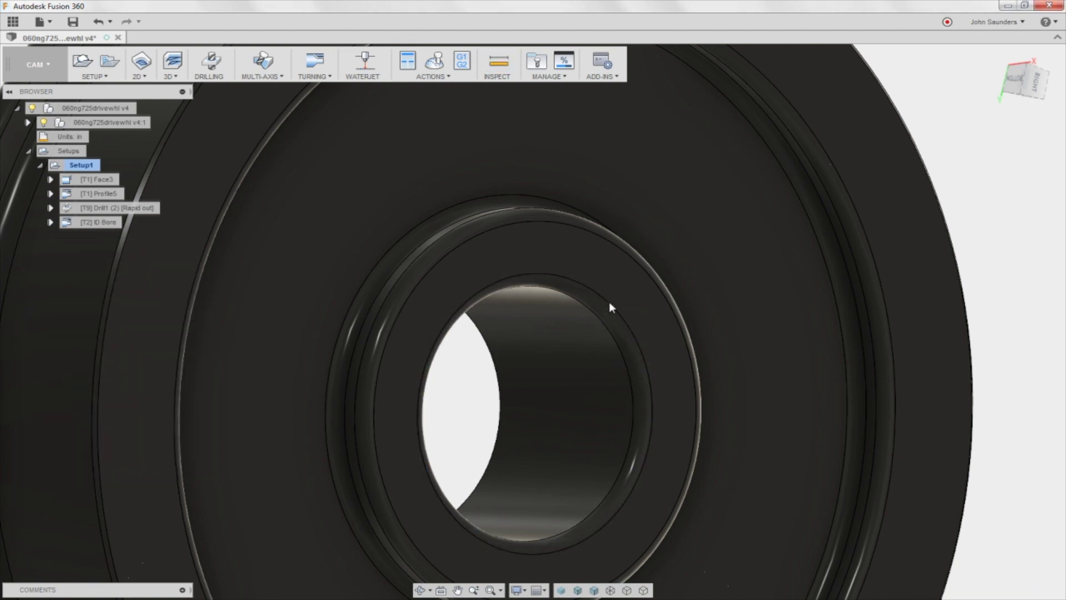
Try to base ID Bore's inner radius on a selection of the outer bore entrance edge, with a 0.01 in offset.
right_click(95, 221)
click(111, 232)
click(878, 170)
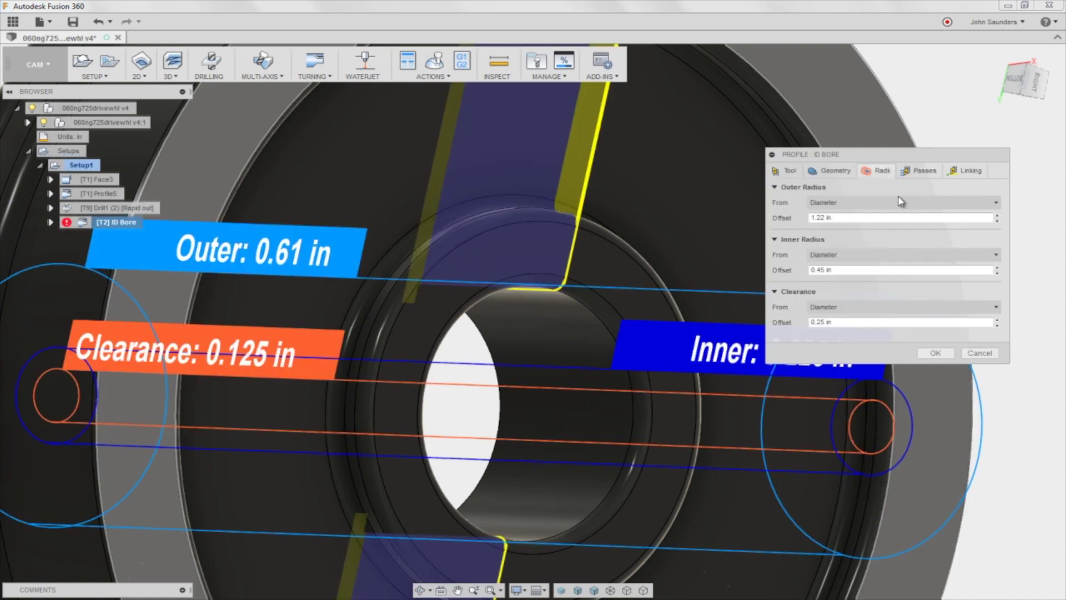
click(828, 256)
click(832, 348)
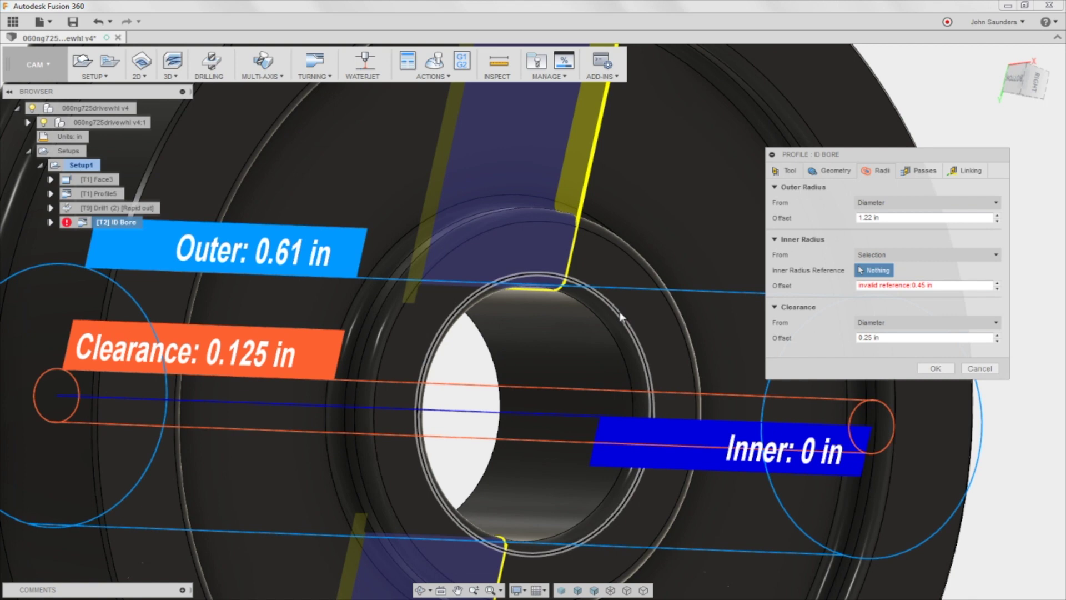
click(621, 317)
click(874, 286)
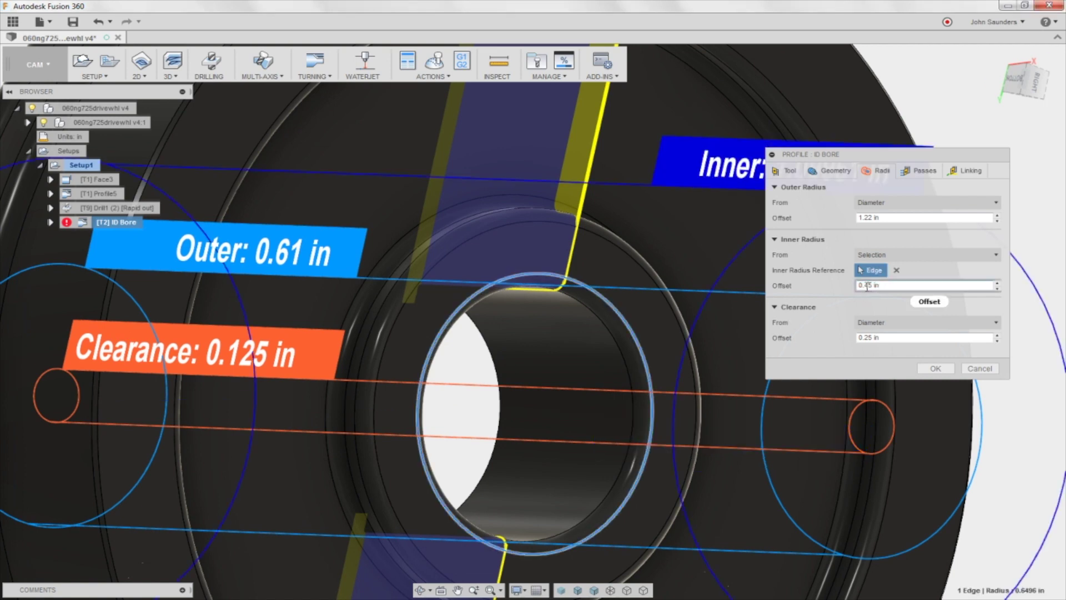
text(0.01)
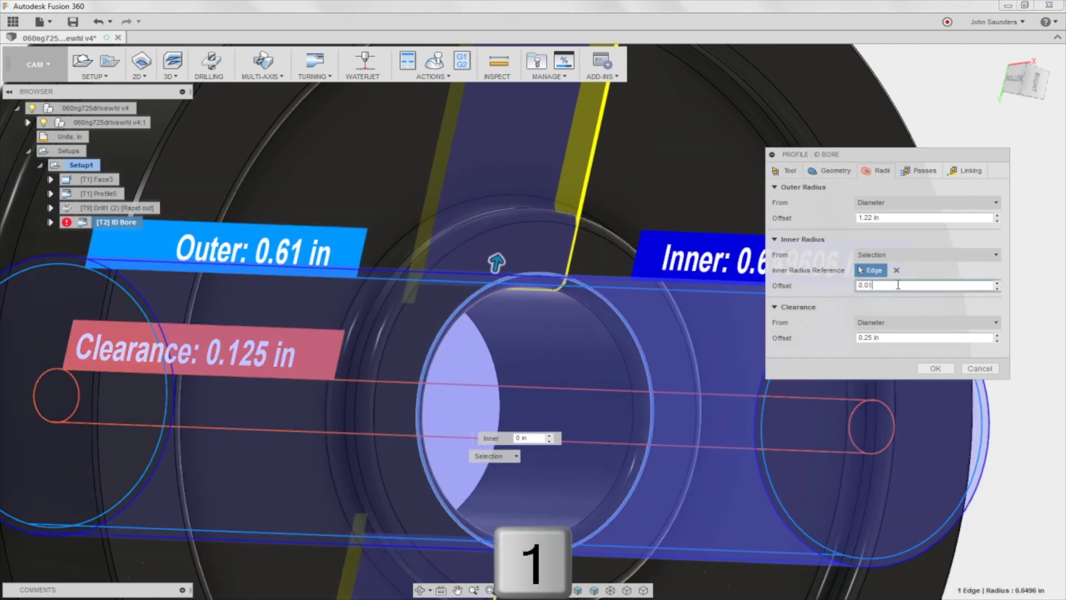
click(935, 366)
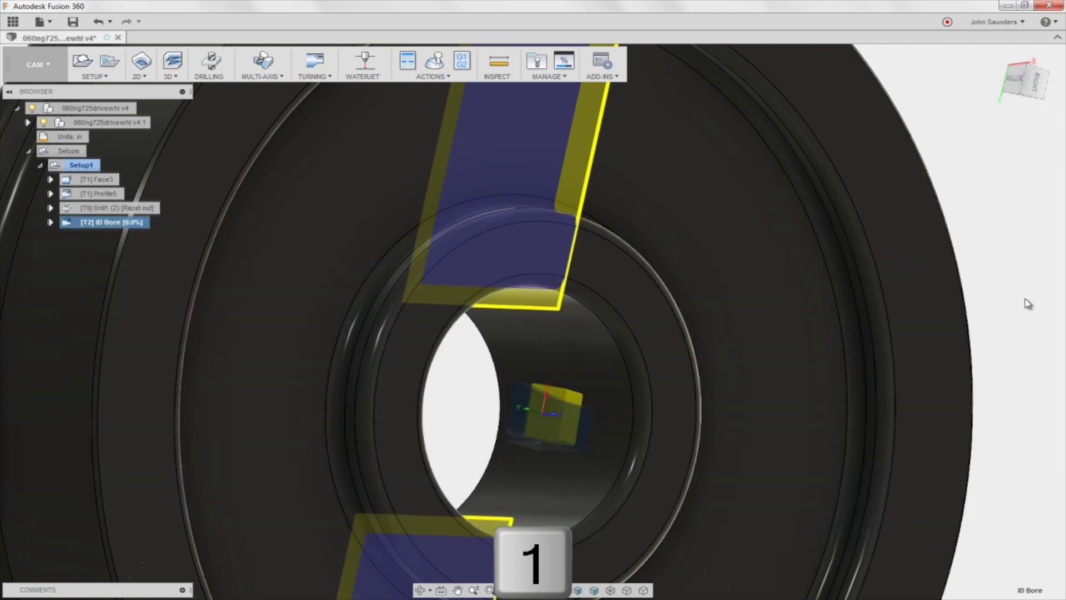
Try to define ID Bore's inner radius from Diameter with a 1.31 in offset and apply it.
scroll(1026, 300, down, 3)
middle_drag(1027, 292, 970, 295)
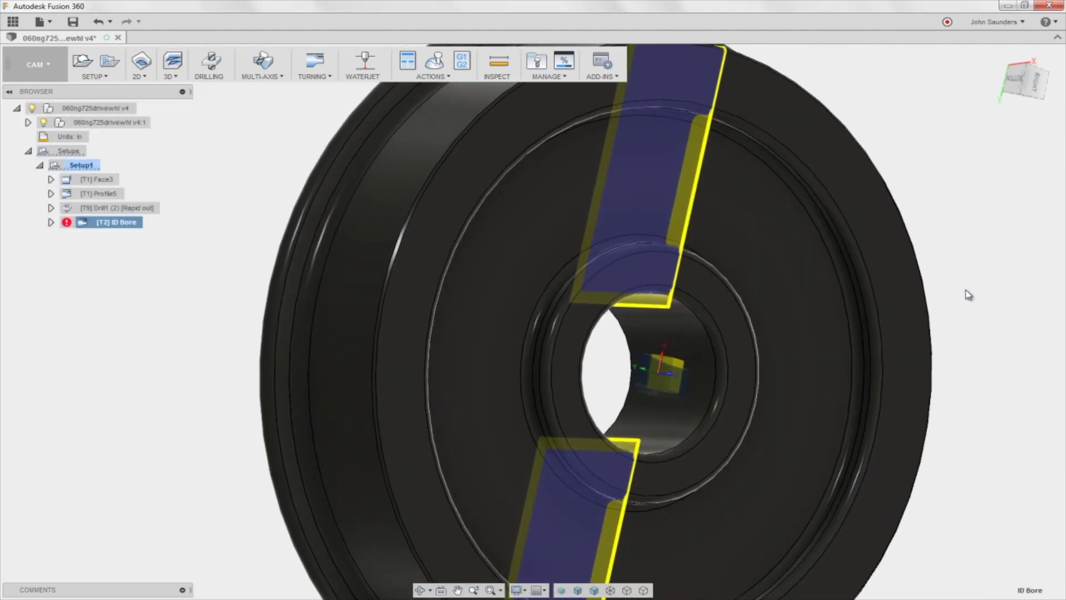
key(ctrl+f)
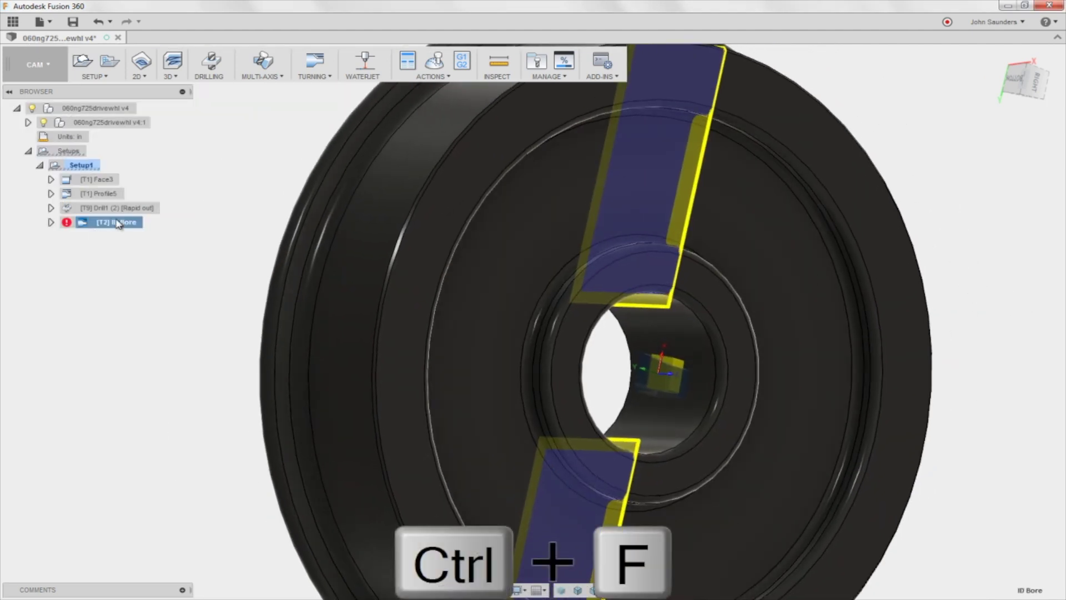
right_click(114, 223)
click(126, 230)
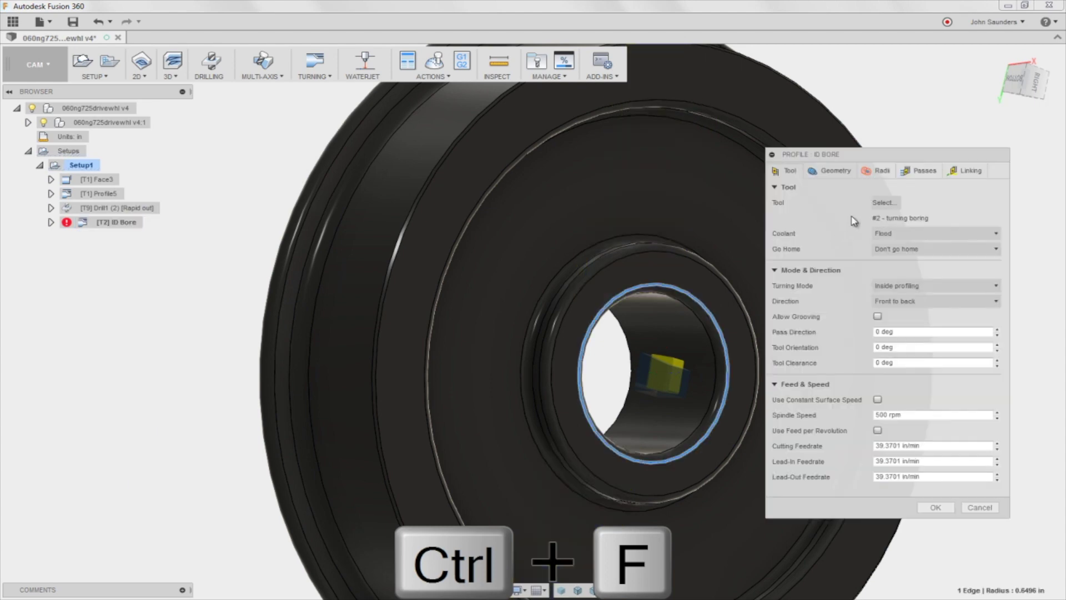
click(878, 171)
click(888, 255)
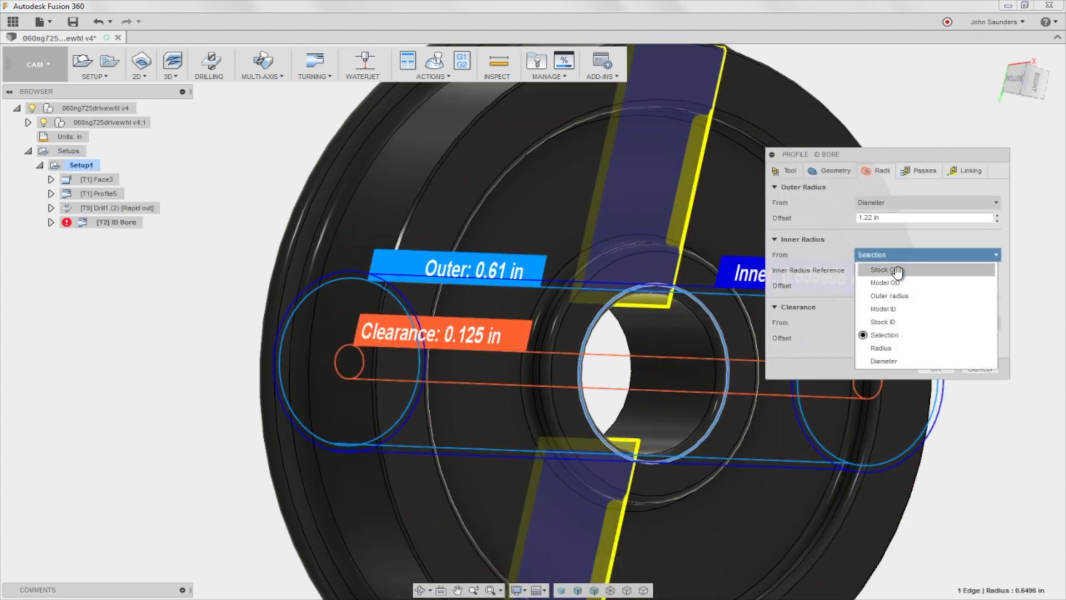
click(897, 361)
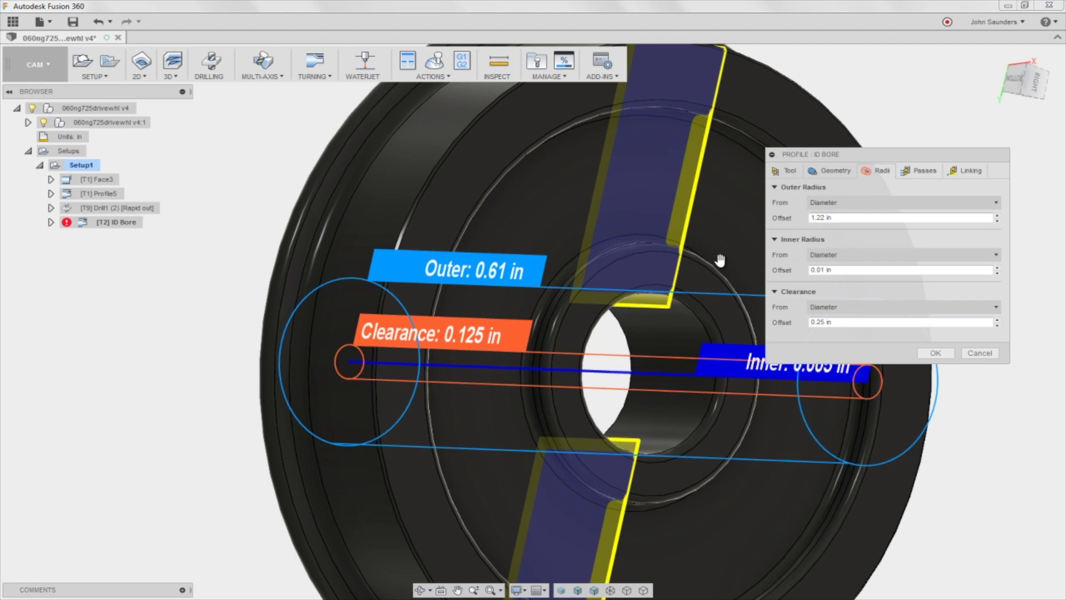
key(Tab)
text(1.31)
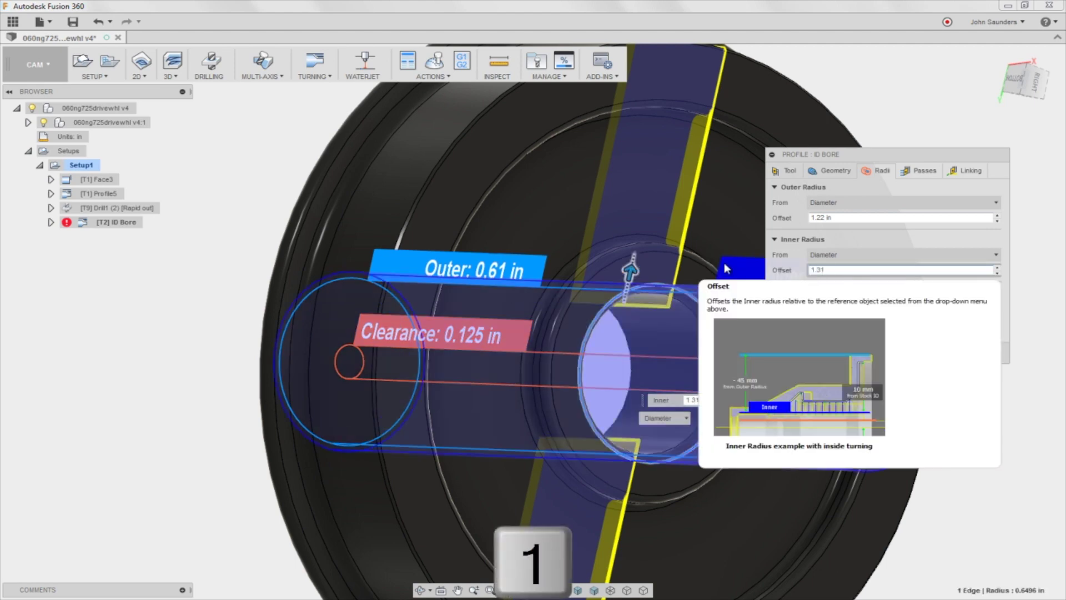
click(939, 356)
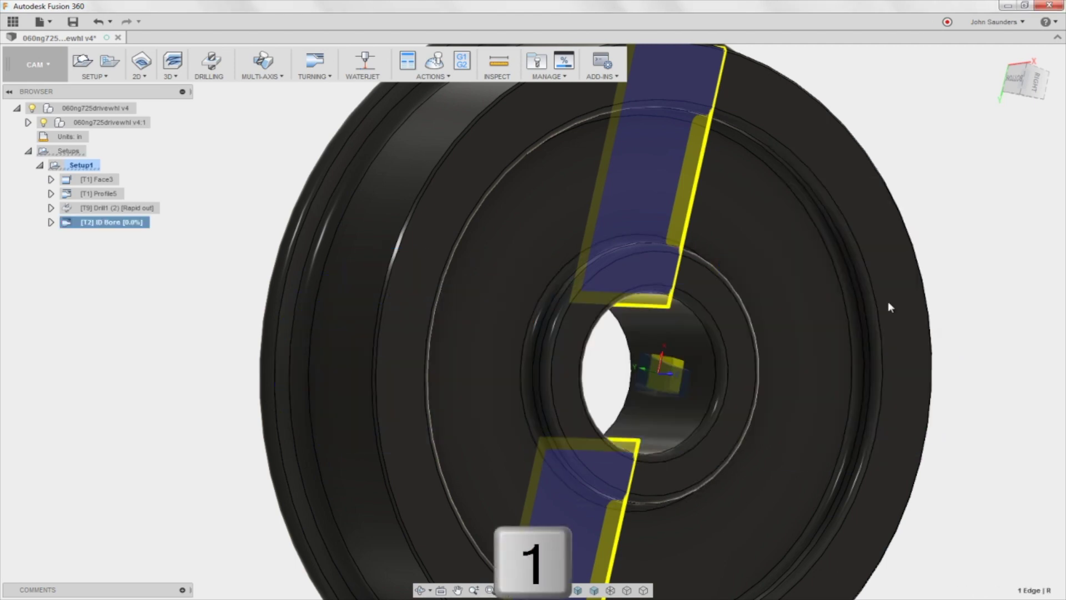
key(ctrl+f)
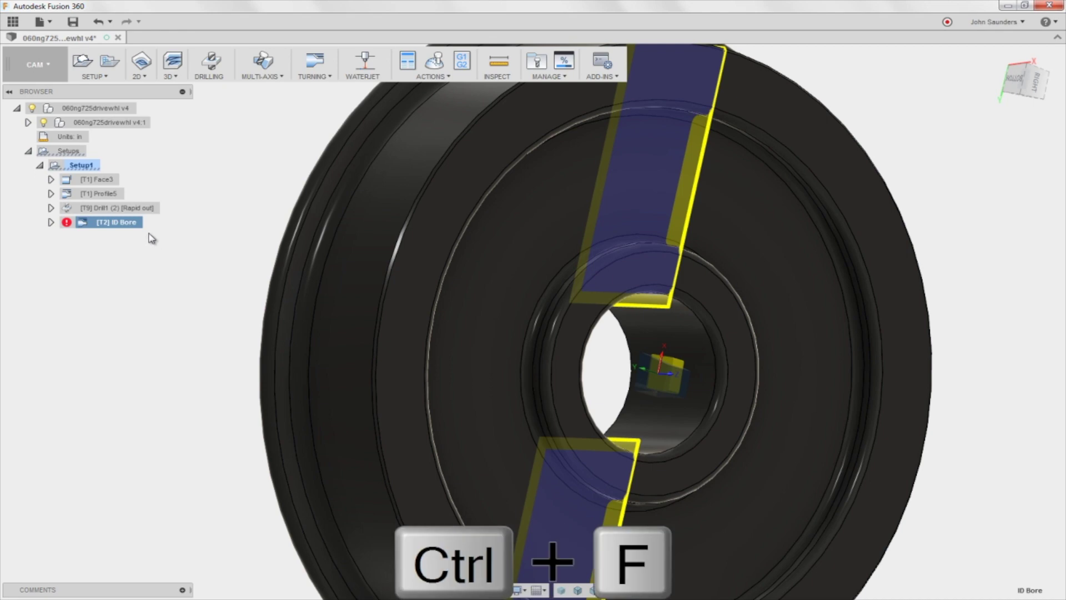
Expand the ID Bore operation to check its toolpath and undo the last inner radius changes.
click(51, 222)
click(116, 222)
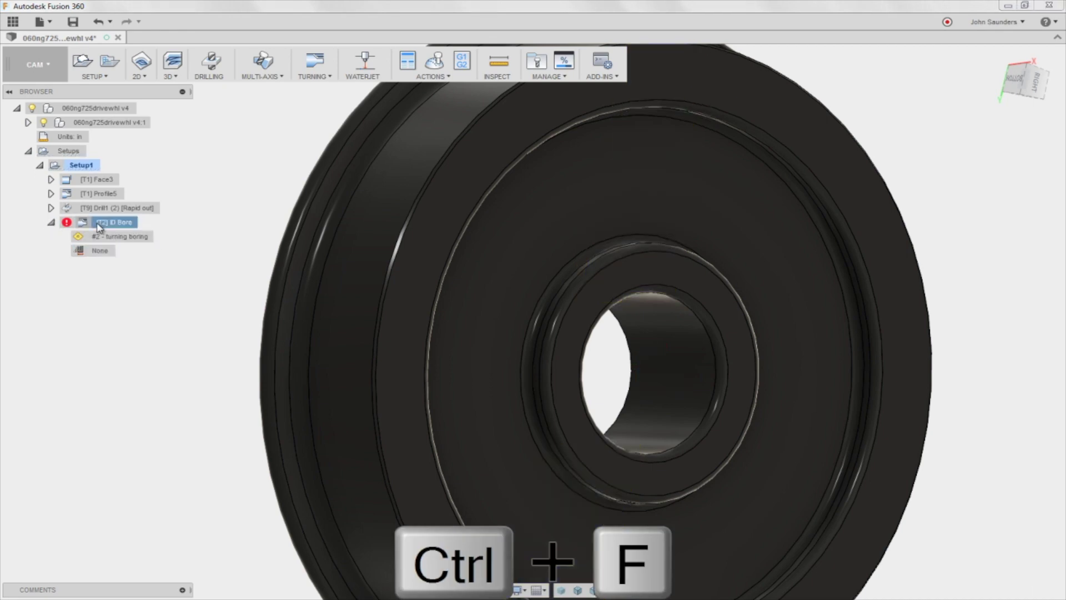
key(ctrl+z)
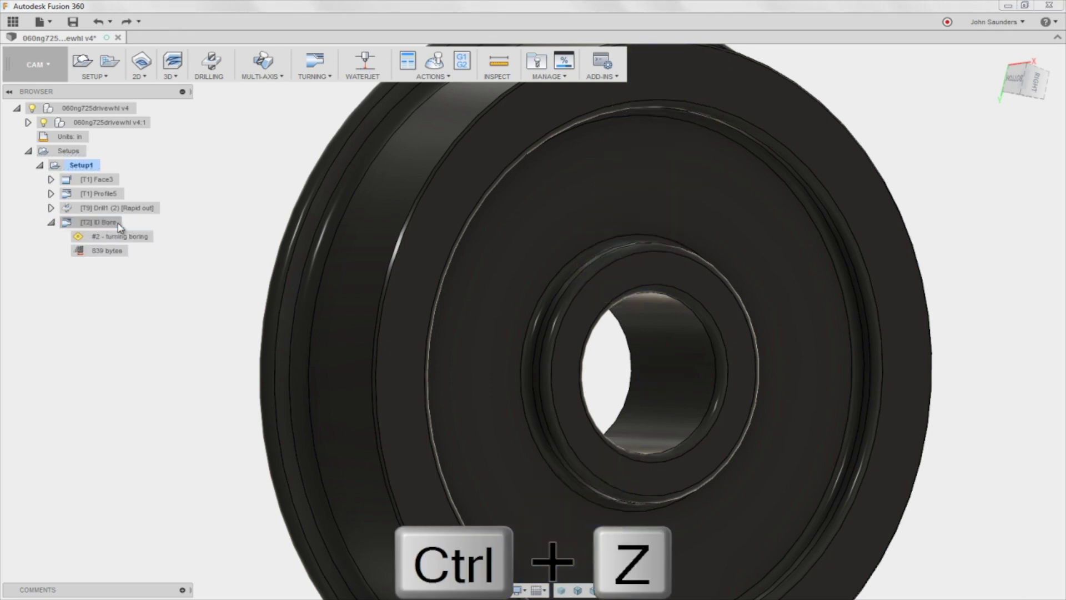
Edit the ID Bore operation so its outer radius comes from a selection of the bore entrance's outer edge.
click(107, 224)
right_click(107, 223)
click(125, 231)
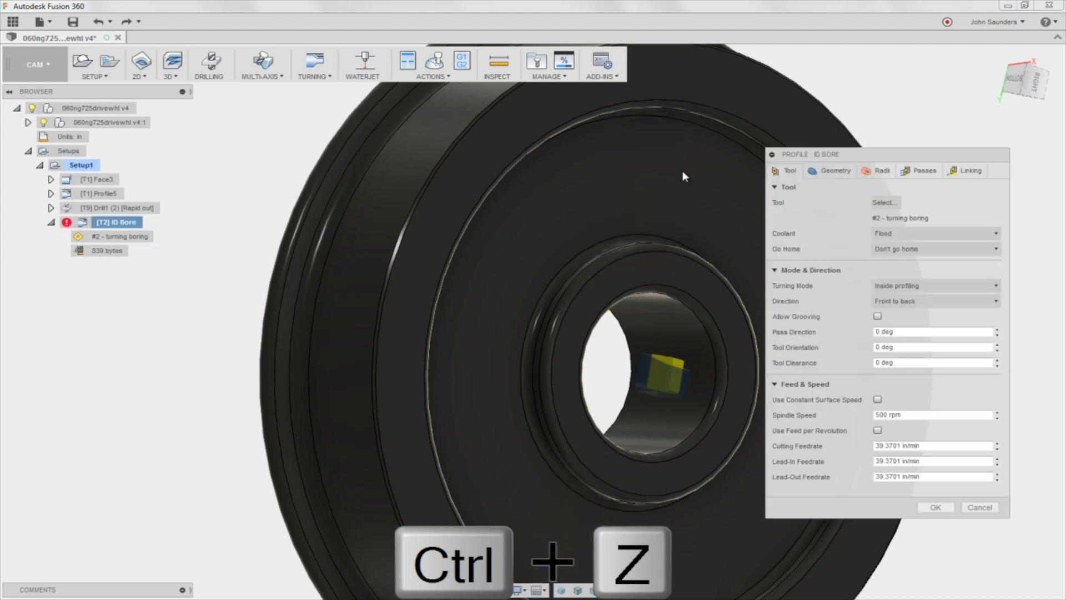
click(878, 171)
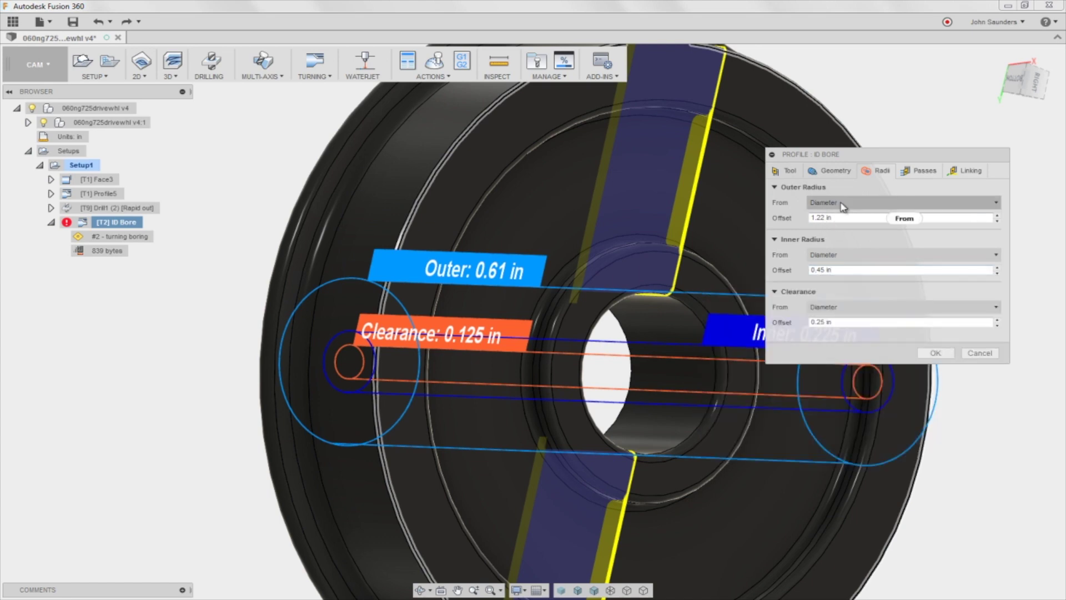
click(841, 203)
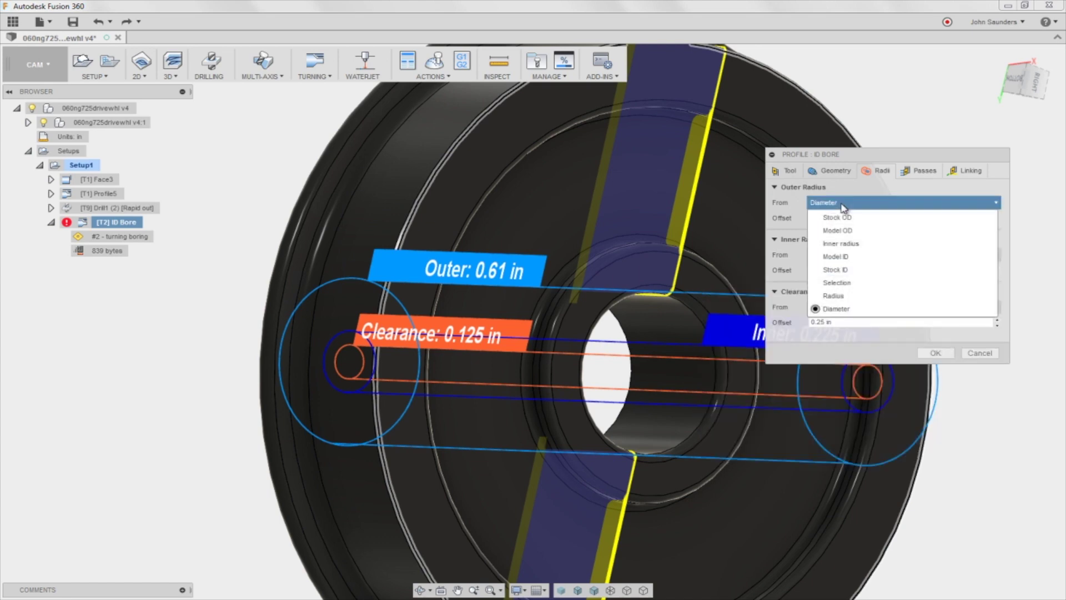
click(839, 283)
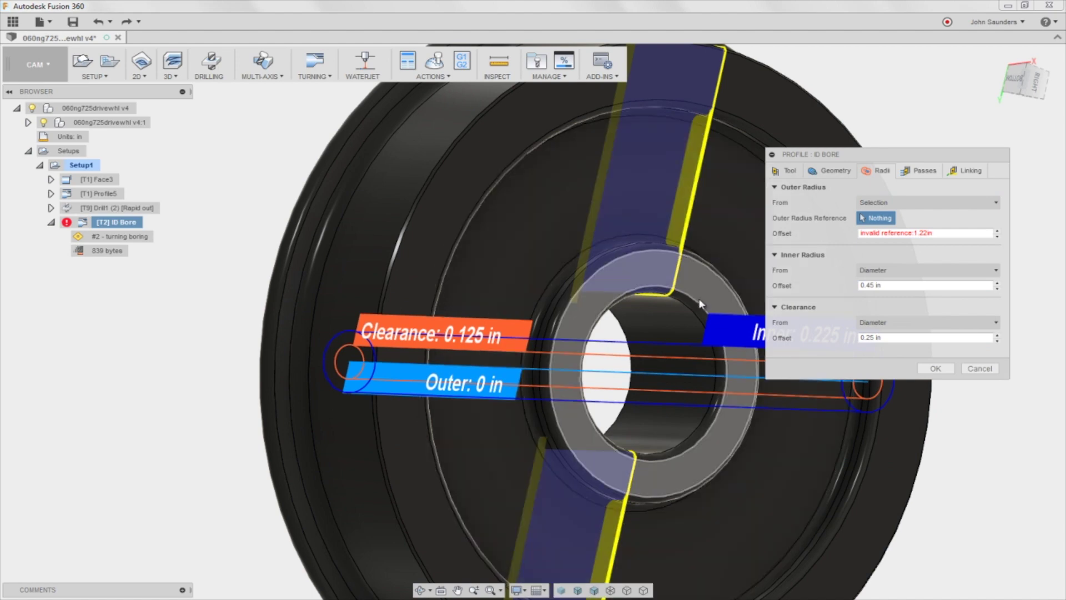
click(699, 300)
Set ID Bore's outer radius offset to 0.01 in and apply the operation changes.
click(870, 234)
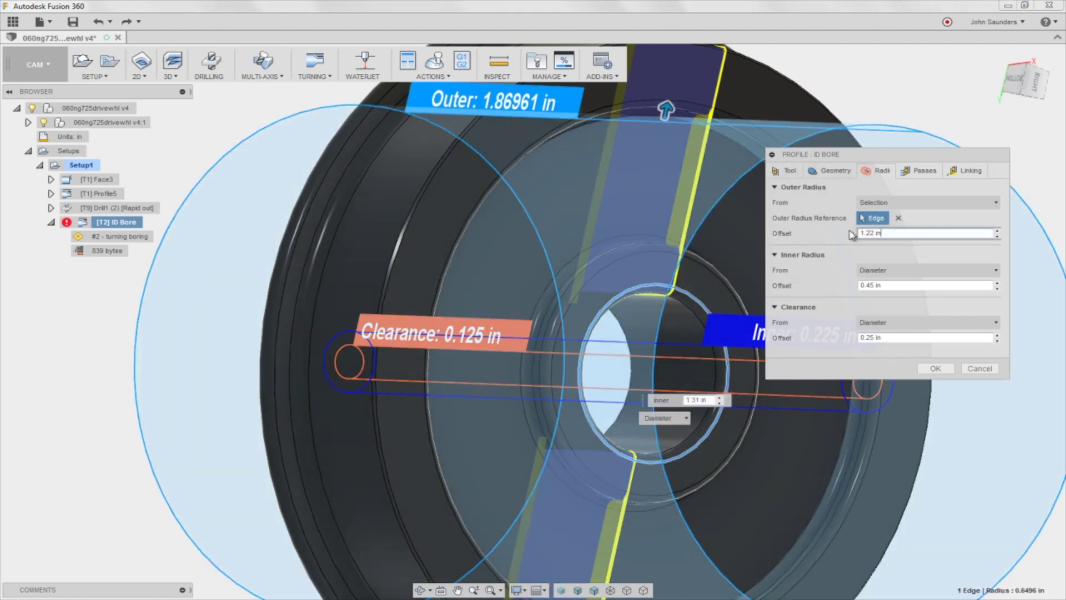
key(Delete)
text(1)
key(shift+Down)
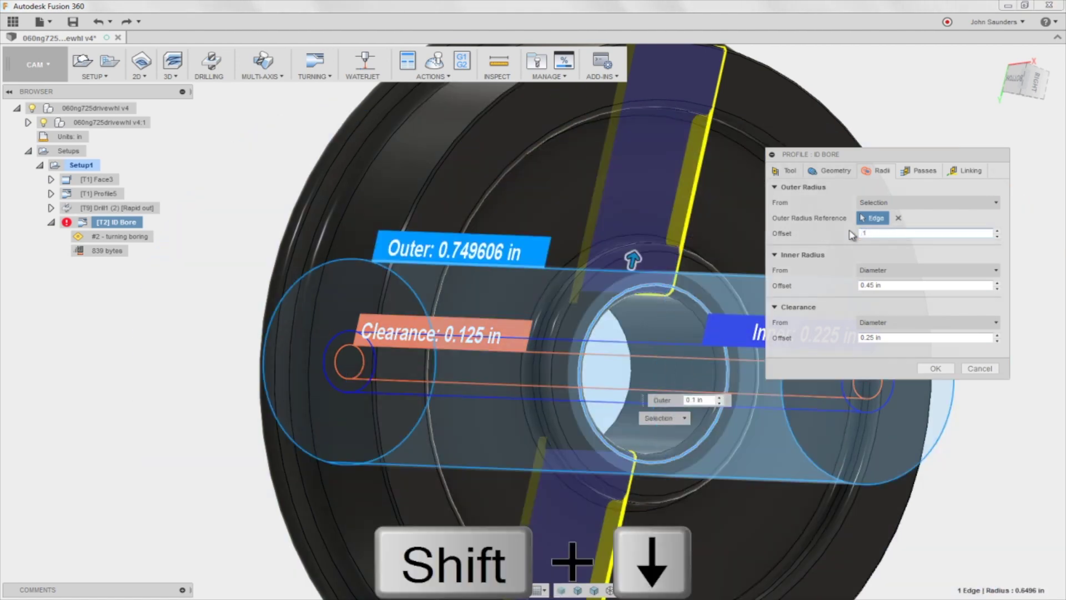
key(shift+Left)
text(01)
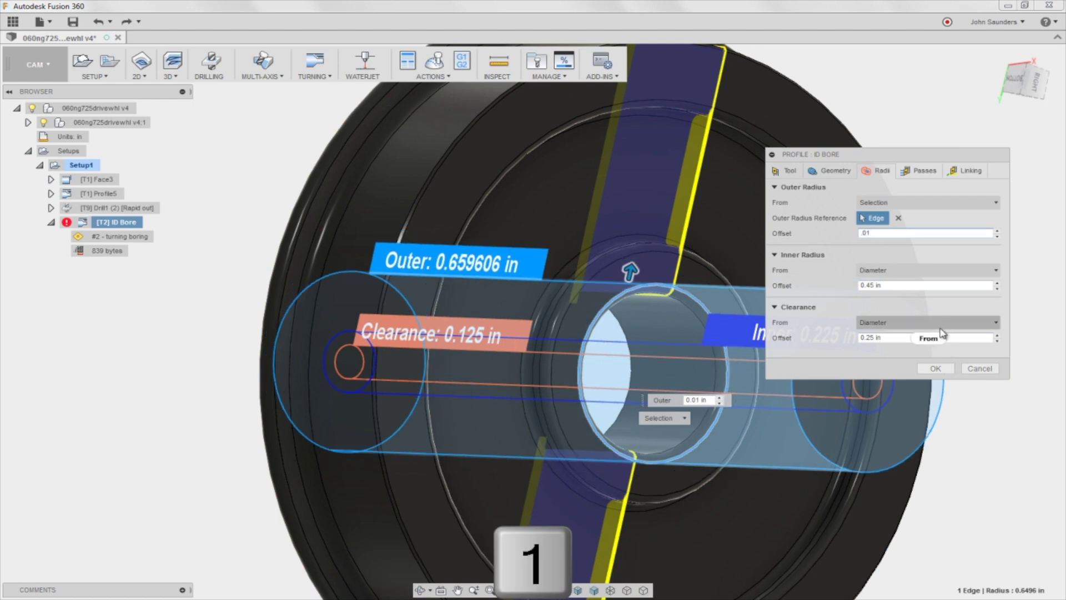
click(936, 369)
Examine the regenerated ID Bore toolpath where it meets the rounded bore entrance.
scroll(1000, 214, up, 1)
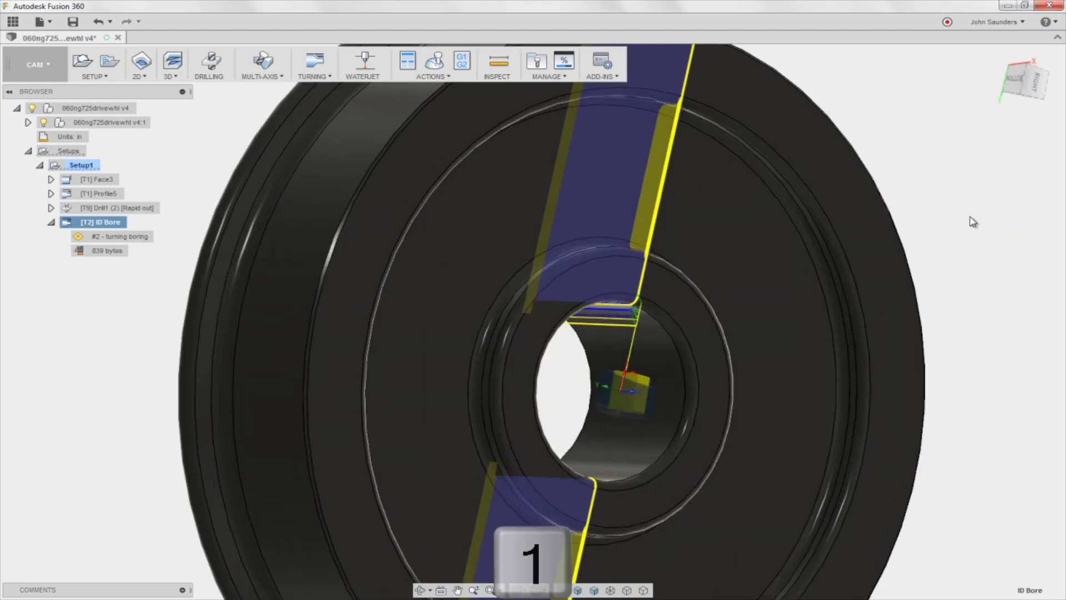
middle_drag(904, 238, 871, 219)
scroll(815, 218, up, 4)
scroll(544, 293, up, 6)
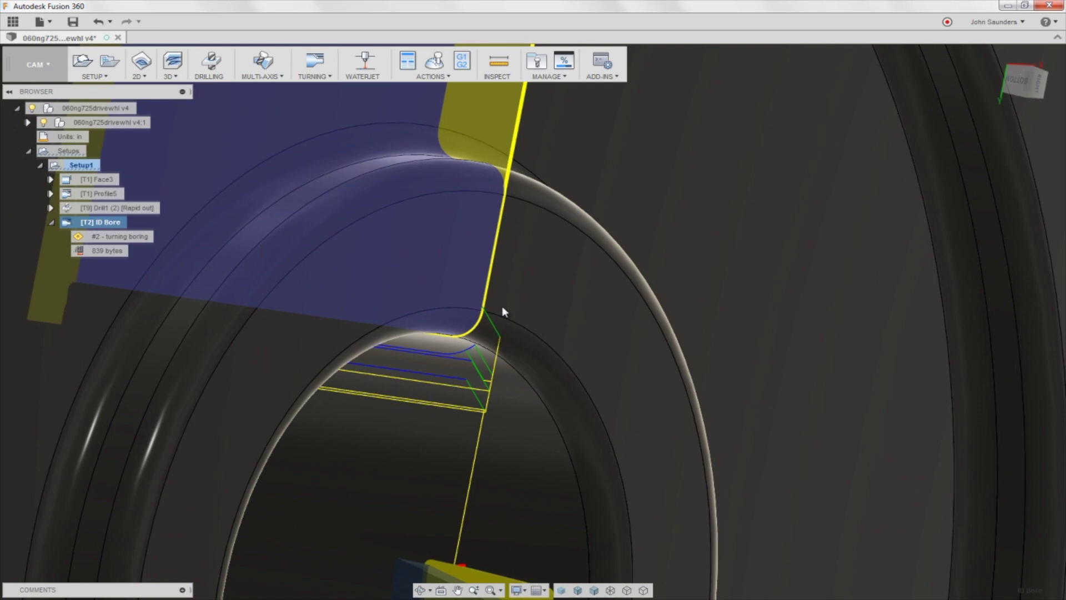
scroll(475, 304, down, 8)
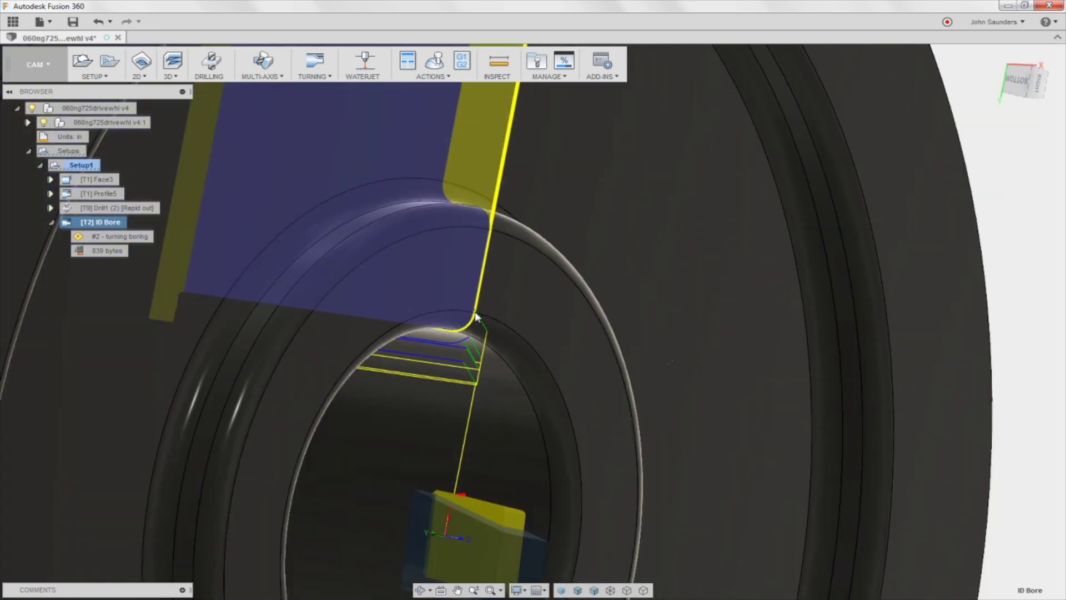
scroll(483, 262, down, 2)
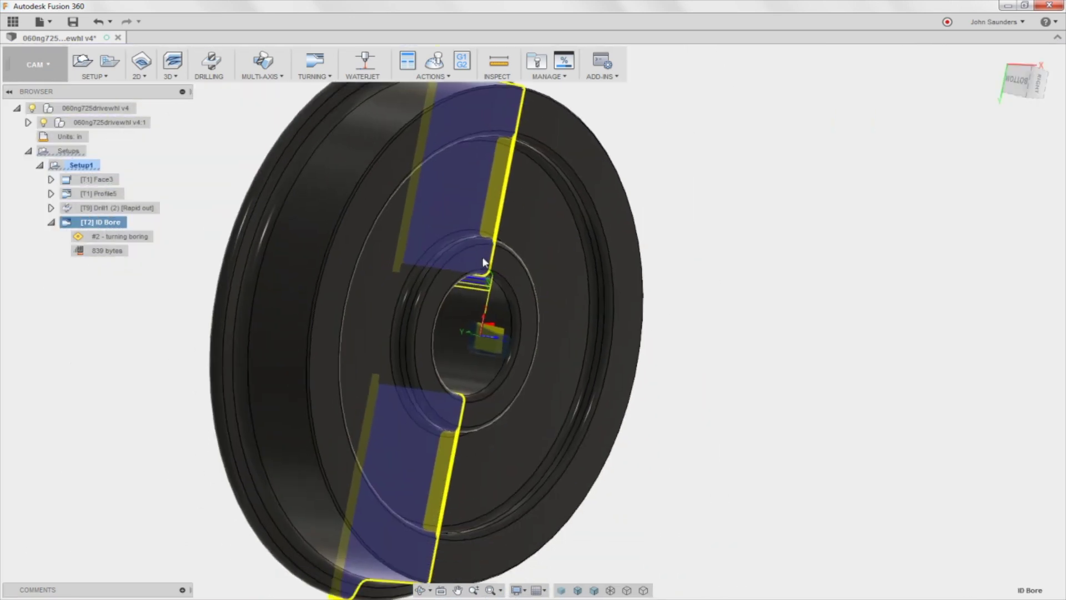
Save a new version of the drive wheel design with the description User Saved.
click(73, 21)
key(Return)
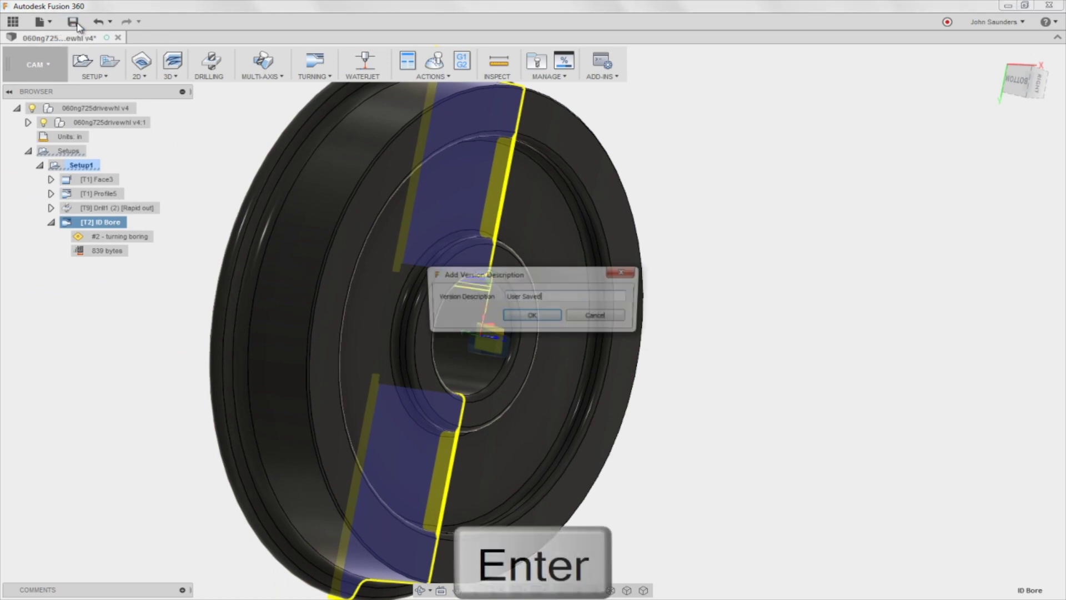
shift+middle_drag(758, 320, 610, 217)
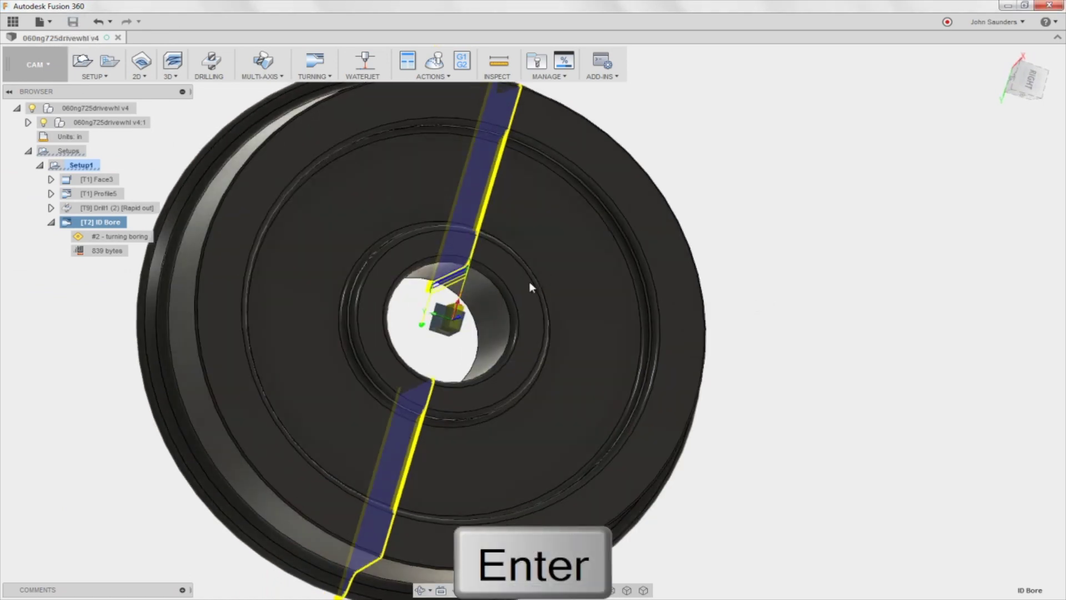
shift+middle_drag(593, 240, 605, 257)
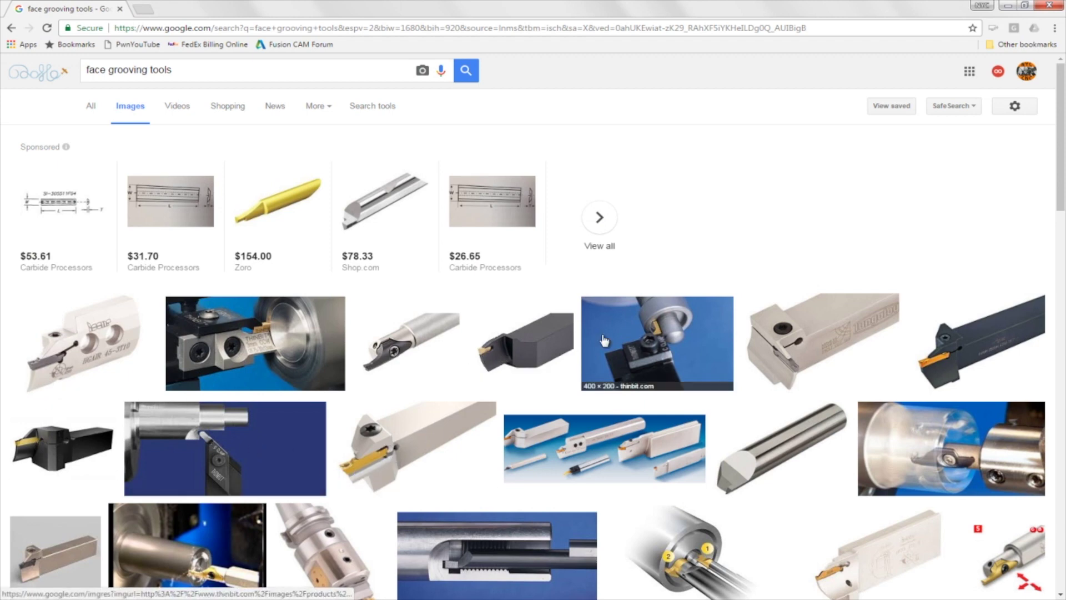
Look through the face grooving tool images and preview the Sandvik Coromant picture of parting and grooving tools.
scroll(504, 355, down, 1)
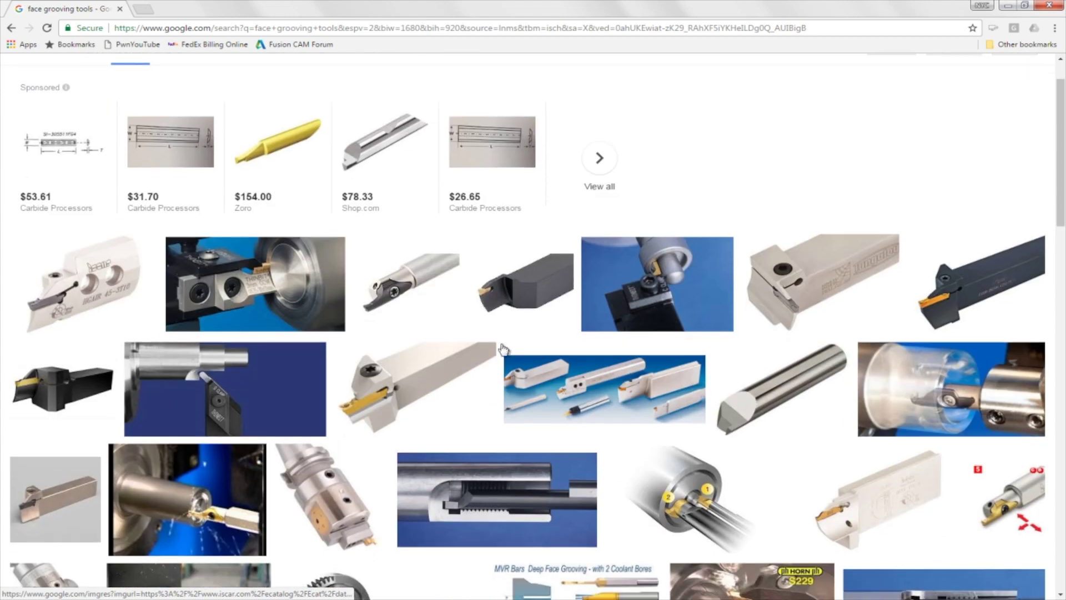
click(695, 513)
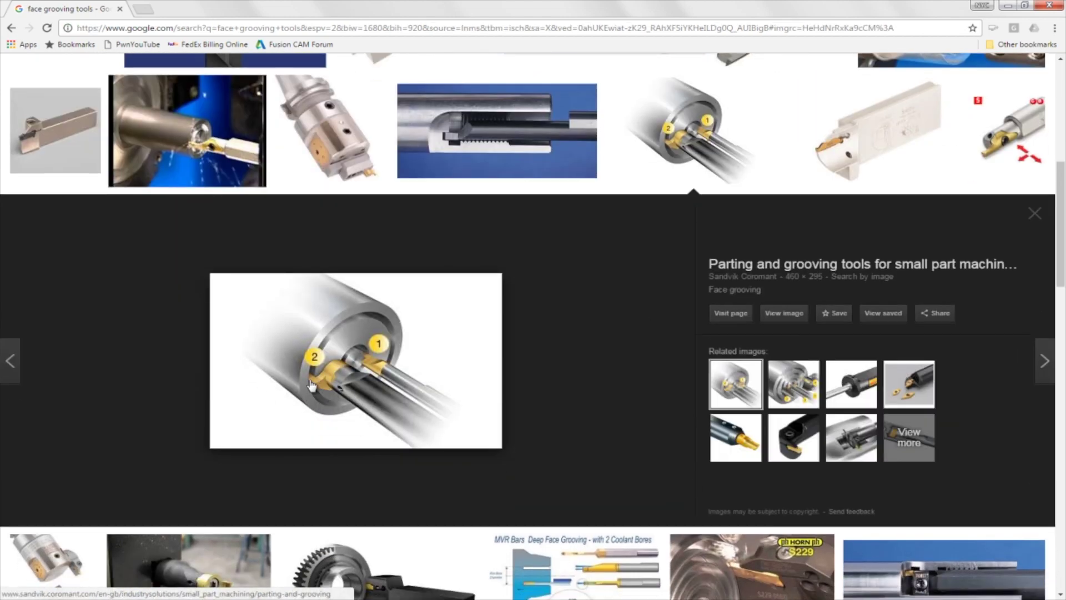
scroll(314, 381, down, 4)
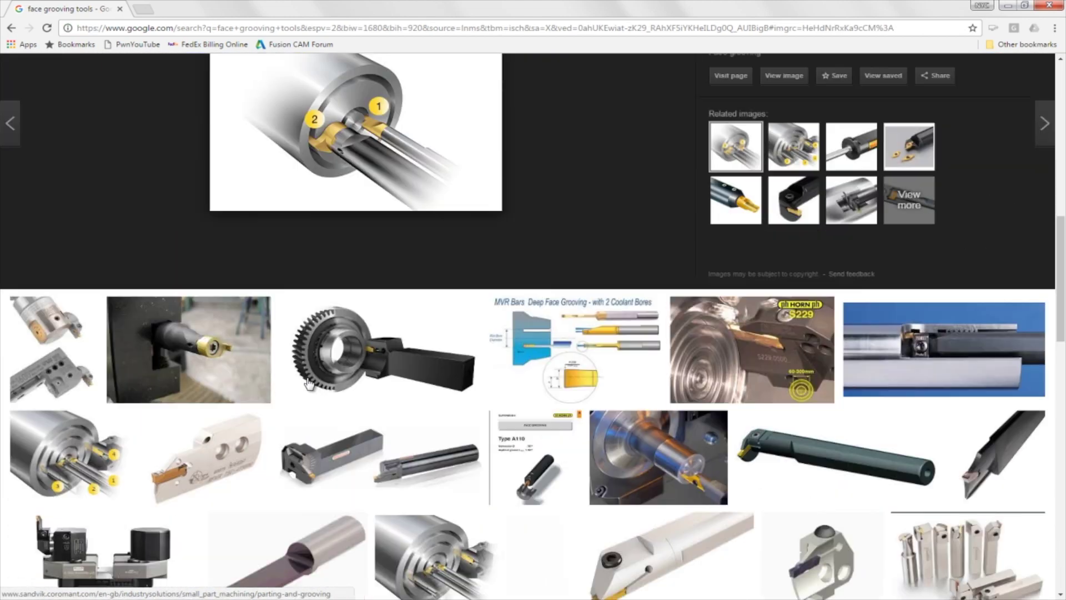
scroll(314, 381, up, 3)
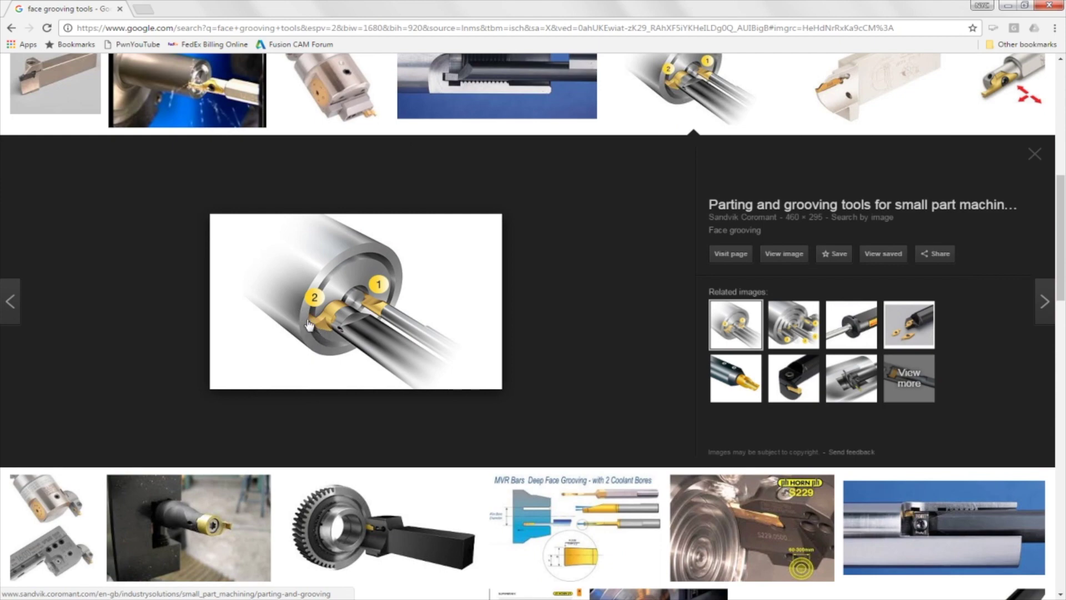
scroll(327, 315, up, 4)
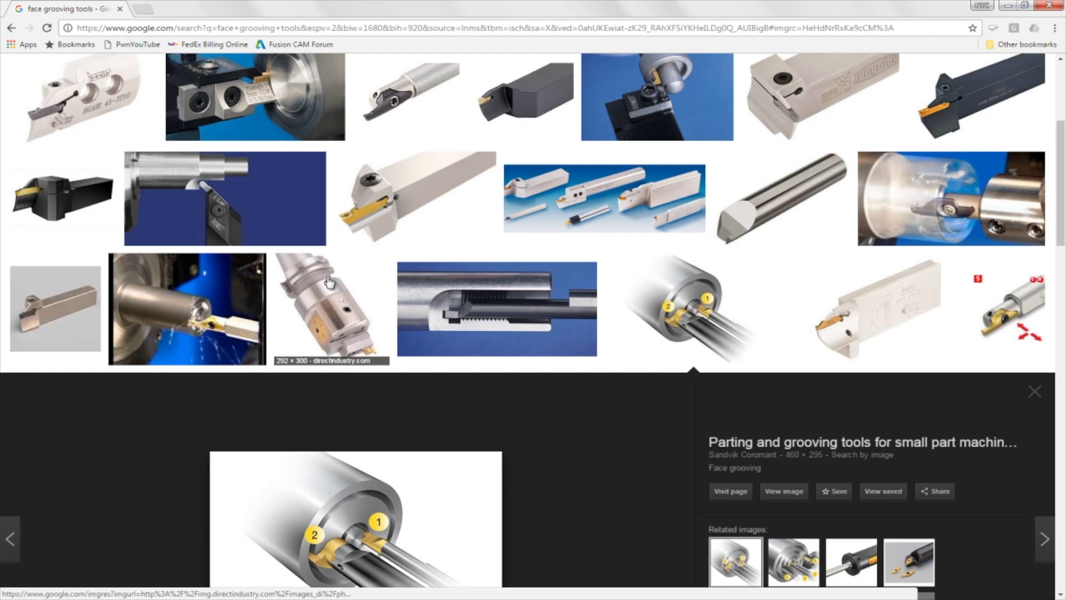
Preview the ISCAR face grooving integral shank tool image and return to Fusion 360.
click(506, 103)
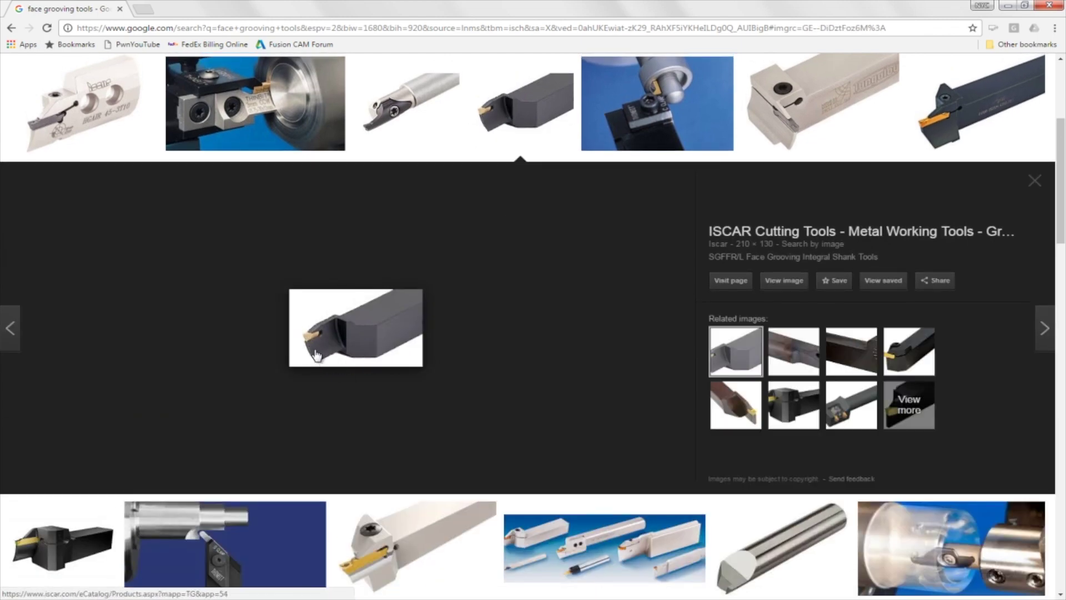
scroll(315, 356, down, 3)
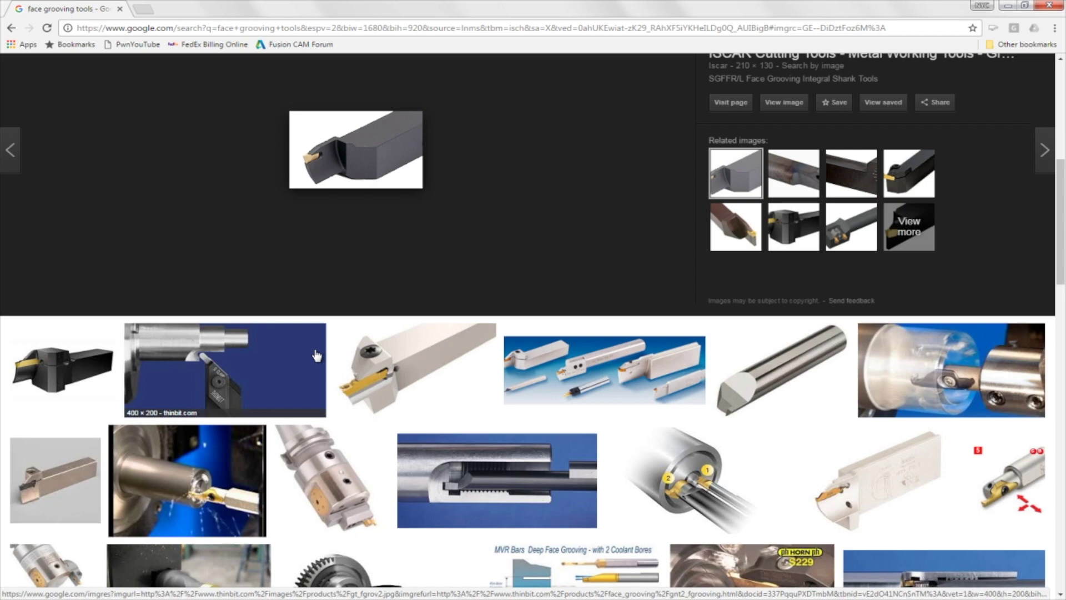
scroll(316, 355, down, 3)
scroll(314, 352, up, 4)
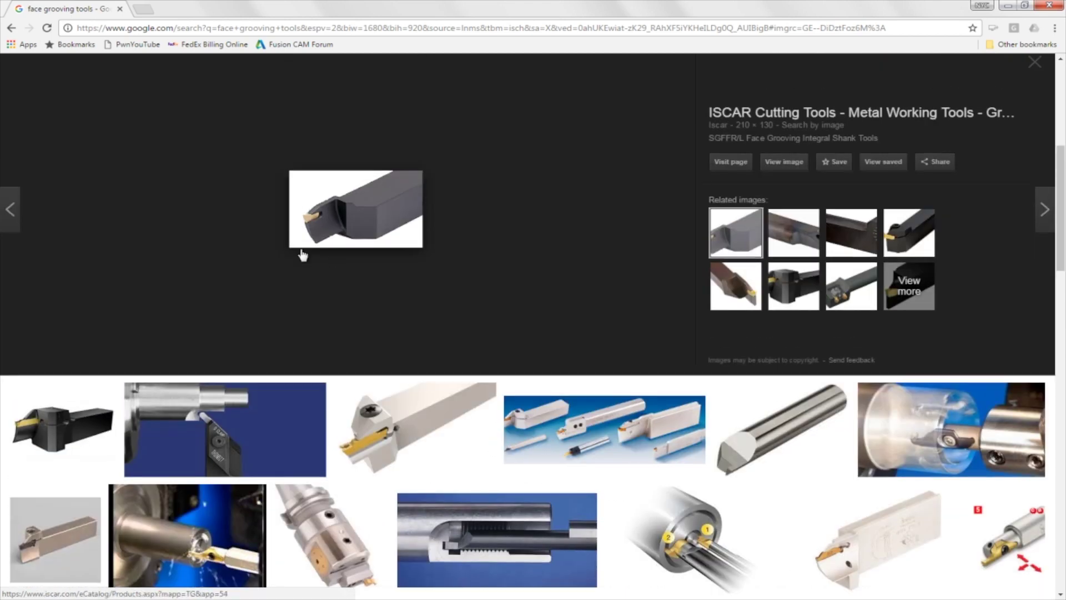
click(1008, 5)
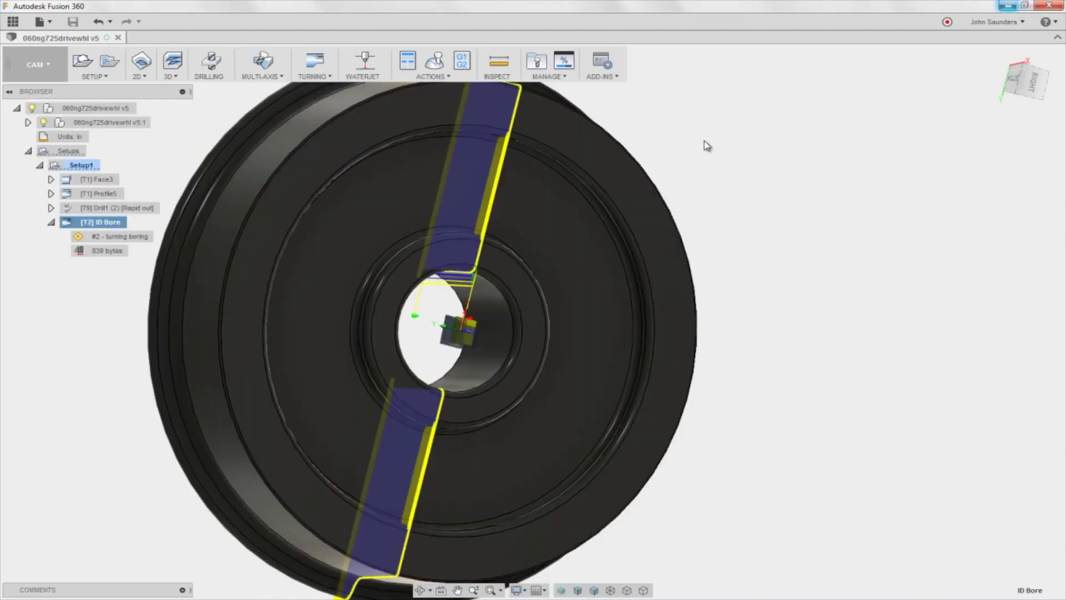
Measure the depth from the wheel's outer rim face to the recessed web face.
shift+middle_drag(738, 186, 747, 186)
key(i)
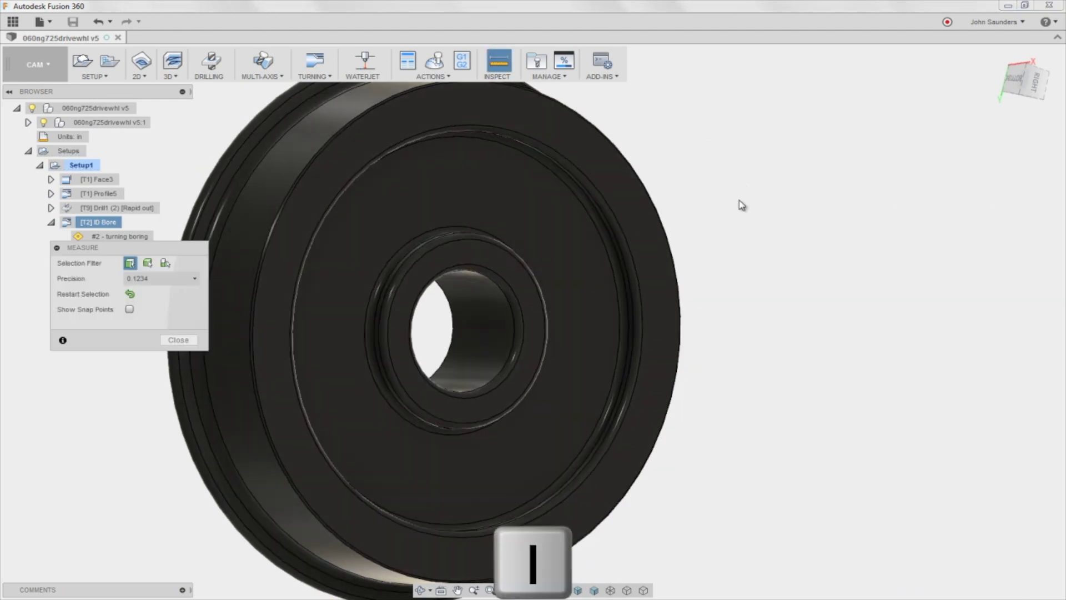
click(614, 181)
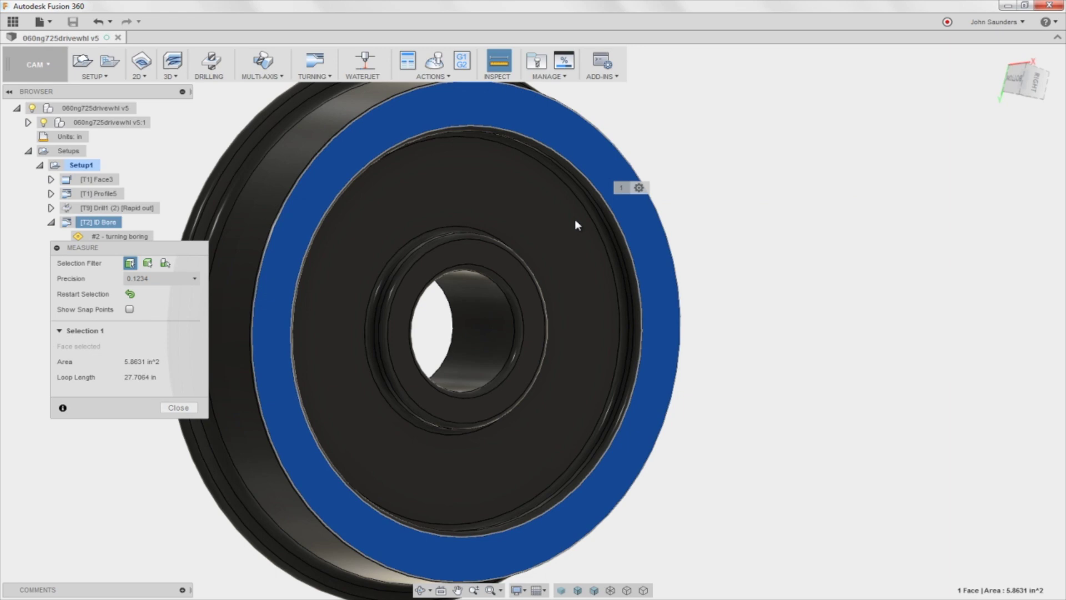
click(553, 229)
shift+middle_drag(778, 210, 823, 214)
shift+middle_drag(320, 209, 307, 203)
click(178, 528)
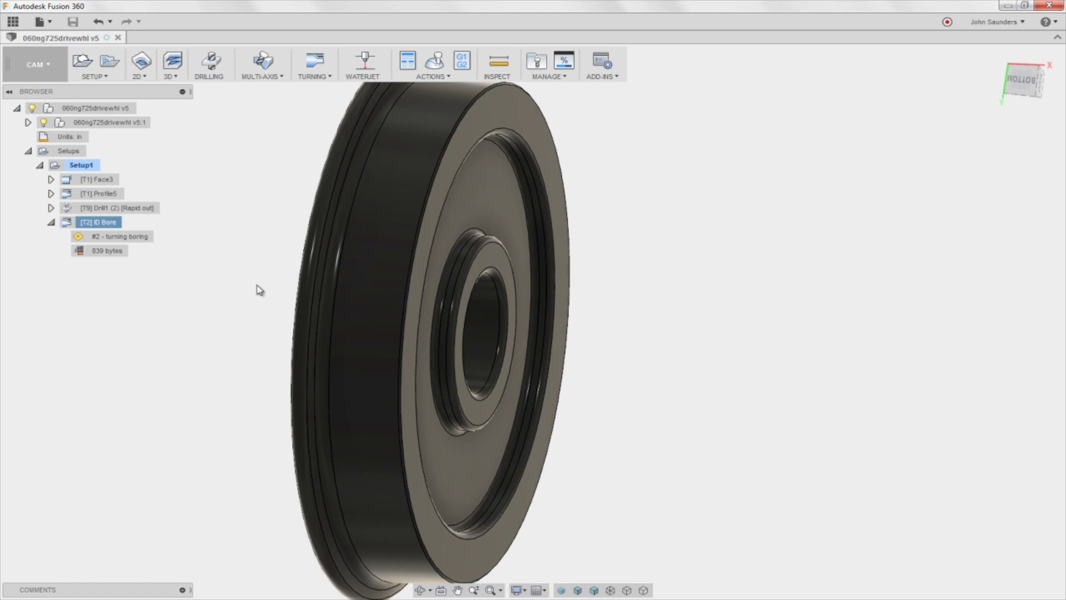
shift+middle_drag(260, 290, 305, 202)
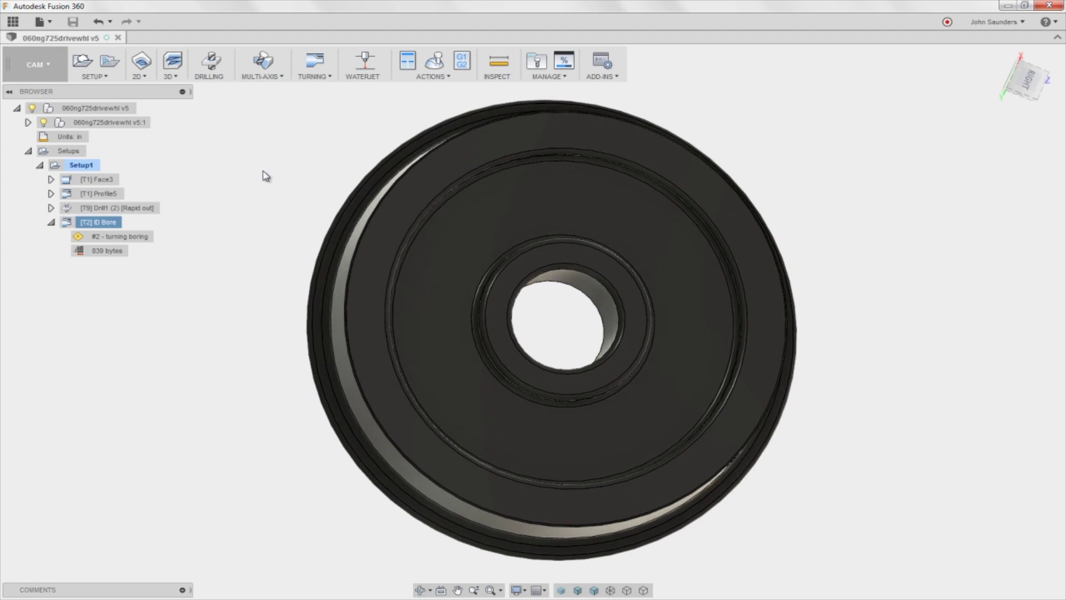
shift+middle_drag(265, 176, 274, 183)
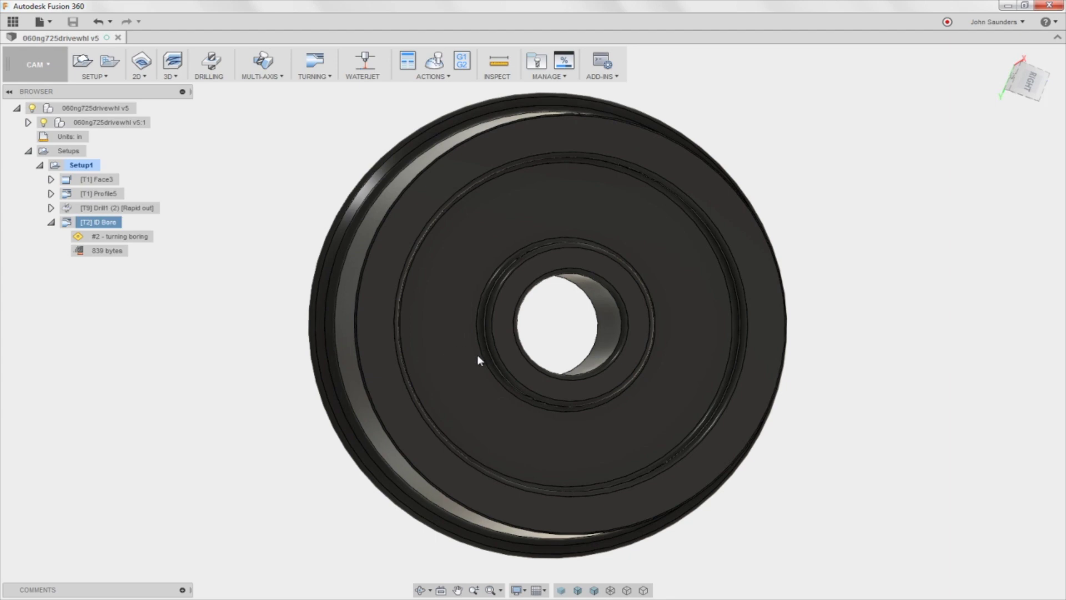
shift+middle_drag(428, 337, 415, 348)
scroll(407, 348, up, 2)
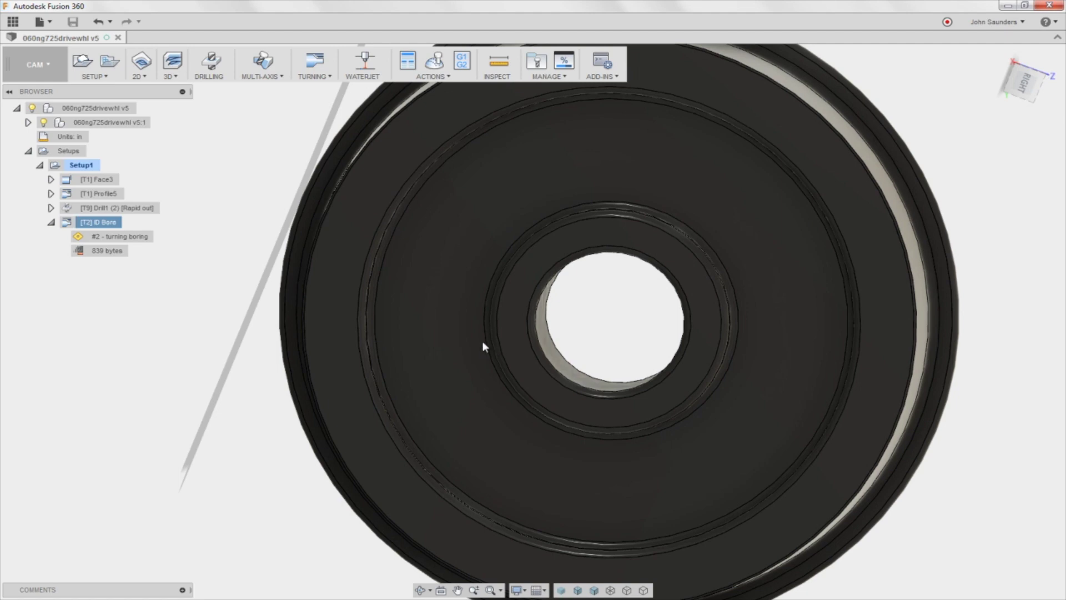
shift+middle_drag(483, 341, 474, 321)
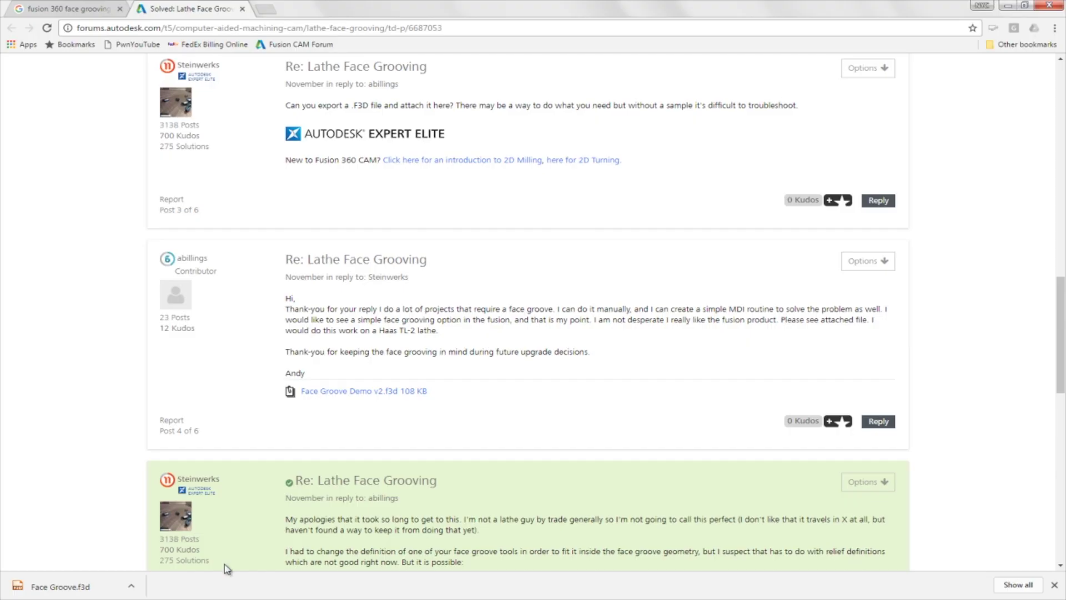
Look through the Lathe Face Grooving forum thread and the fusion 360 face grooving CAM search results, and return to Fusion 360.
drag(1061, 334, 1060, 106)
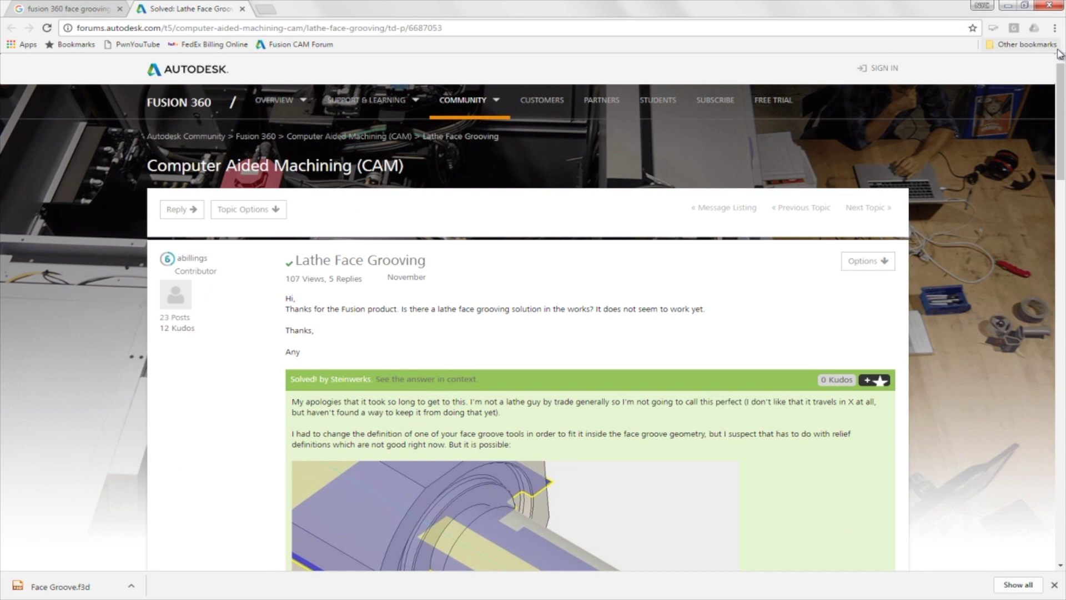
click(61, 8)
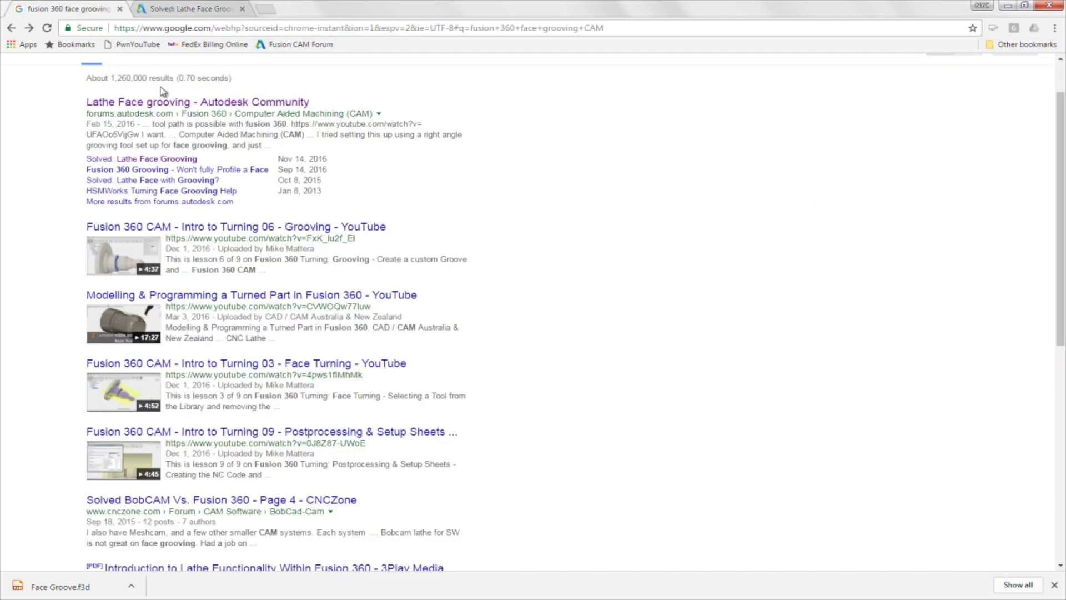
scroll(217, 125, up, 1)
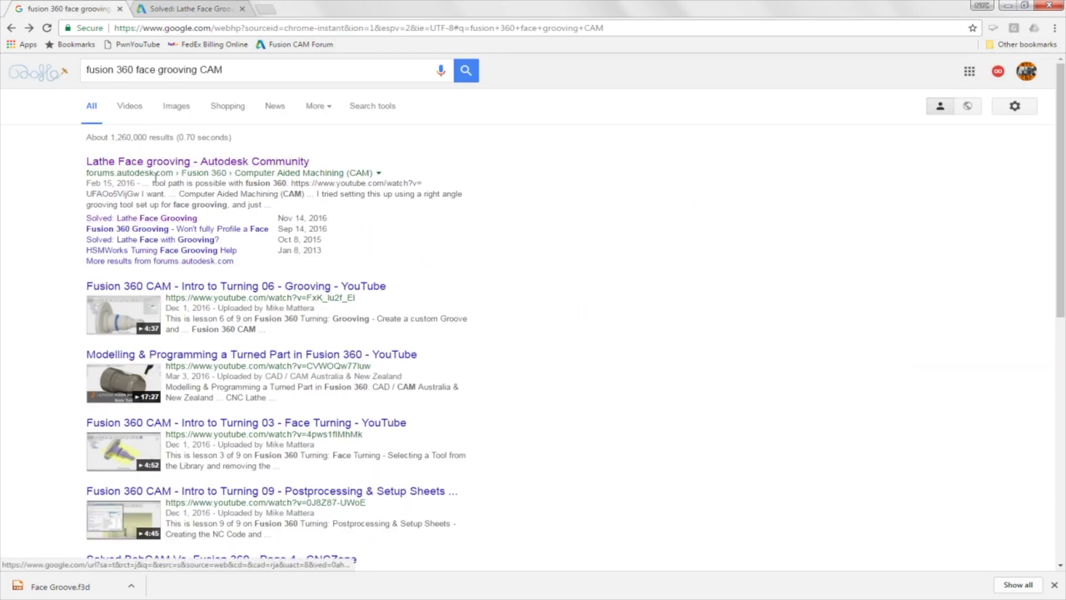
click(220, 7)
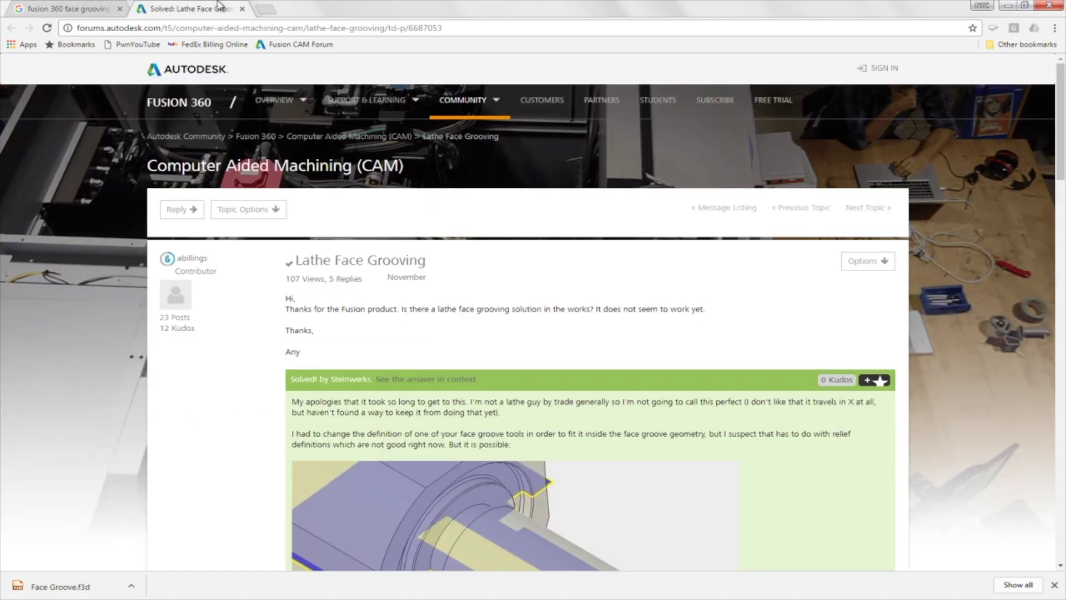
drag(1062, 111, 1063, 266)
scroll(648, 262, down, 1)
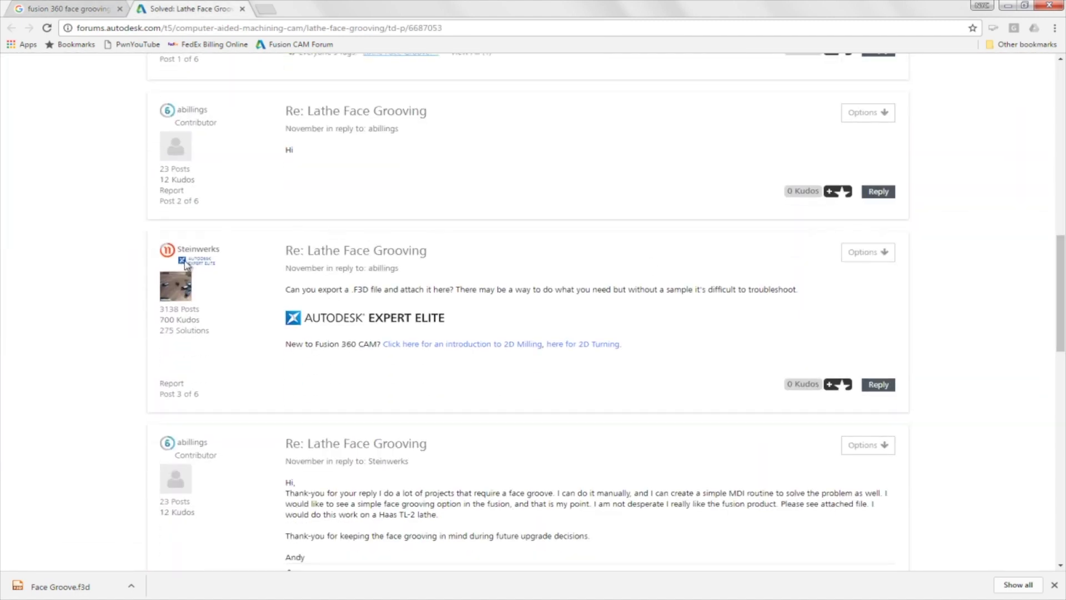
drag(1063, 323, 1063, 148)
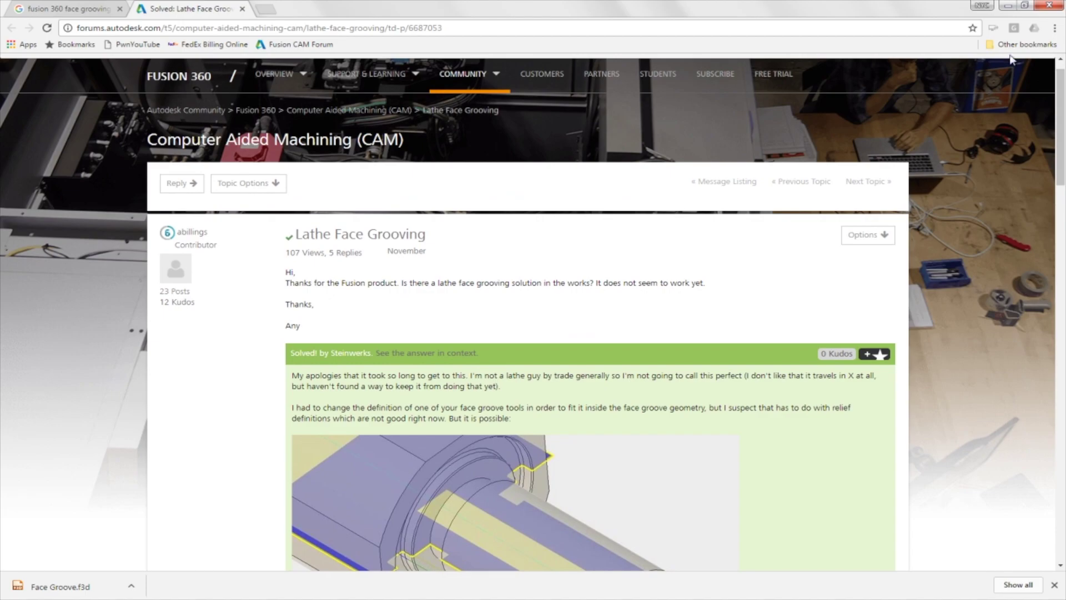
click(1008, 6)
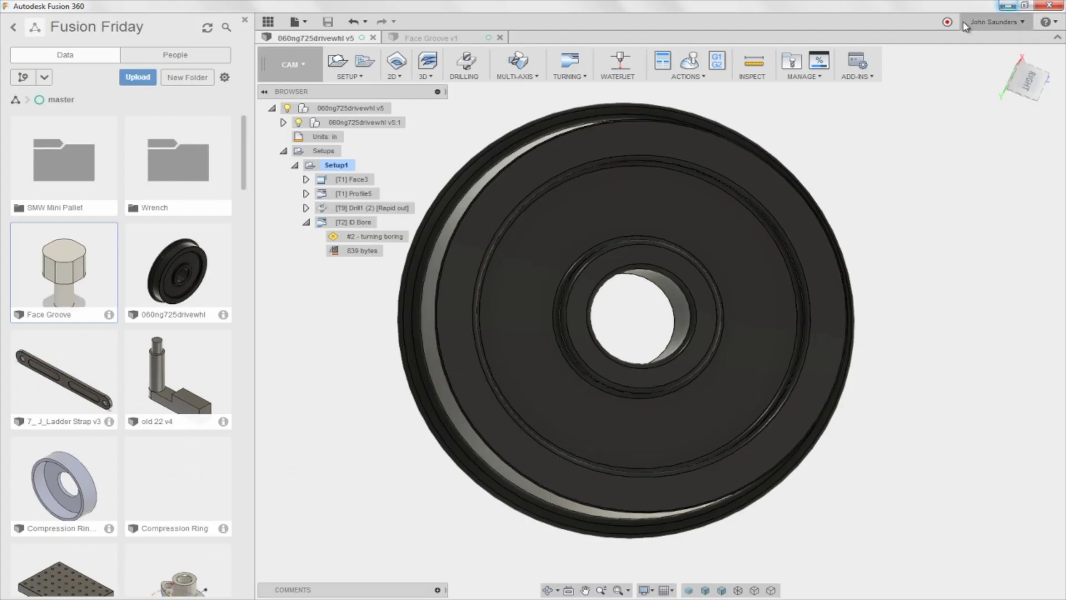
Switch to the Face Groove design and inspect the Profile1 and Groove3 toolpaths in Setup1.
click(443, 38)
click(343, 181)
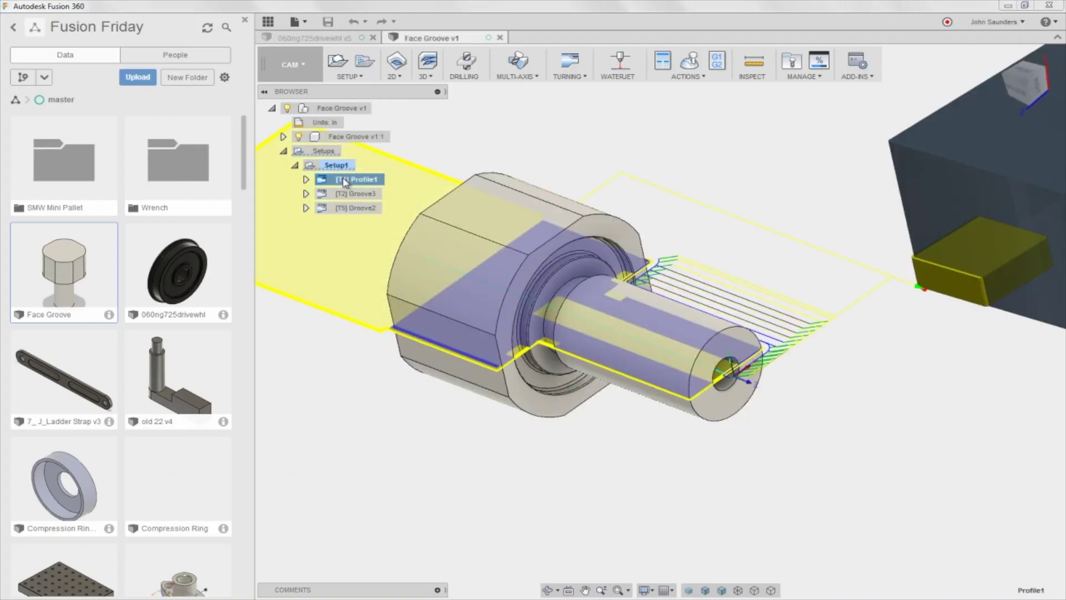
shift+middle_drag(555, 155, 343, 178)
click(335, 194)
shift+middle_drag(422, 184, 594, 289)
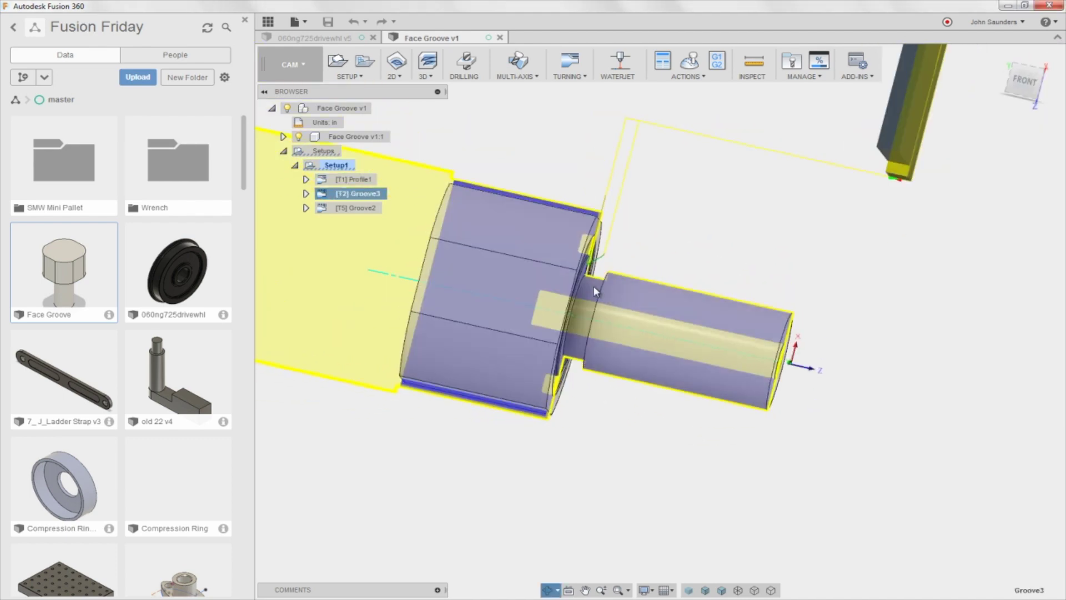
Examine the Groove2 toolpath and its grooving tool from several angles in the Face Groove design.
click(365, 210)
shift+middle_drag(439, 228, 577, 226)
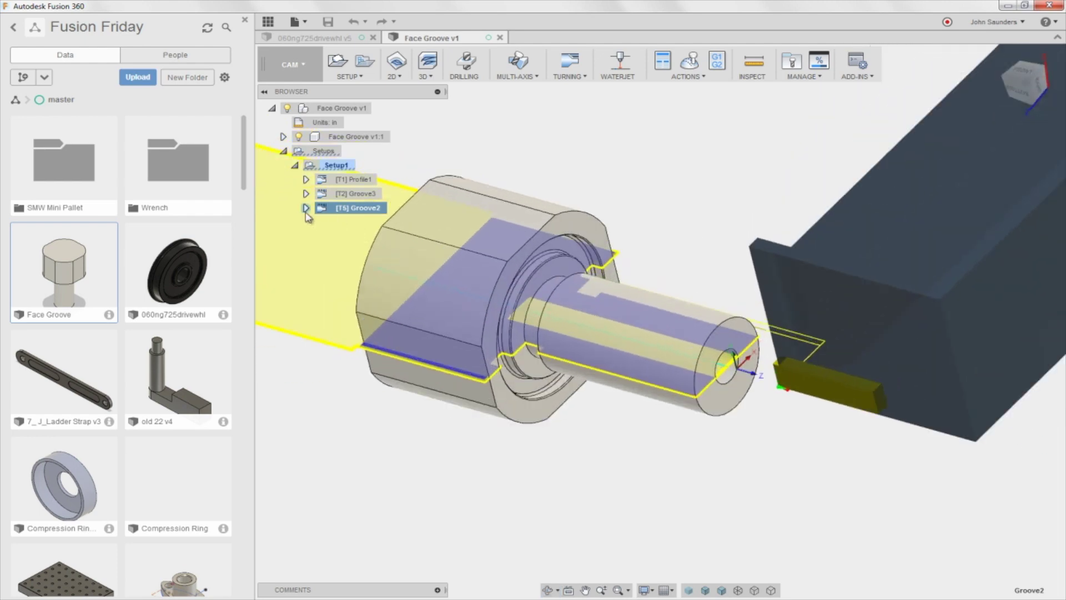
click(306, 207)
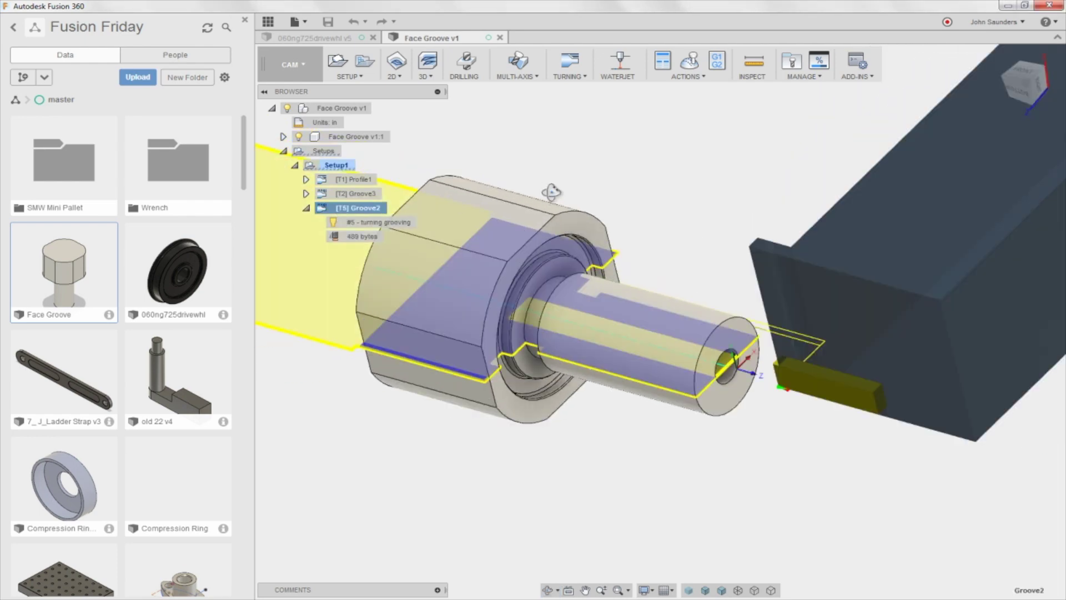
shift+middle_drag(552, 193, 376, 195)
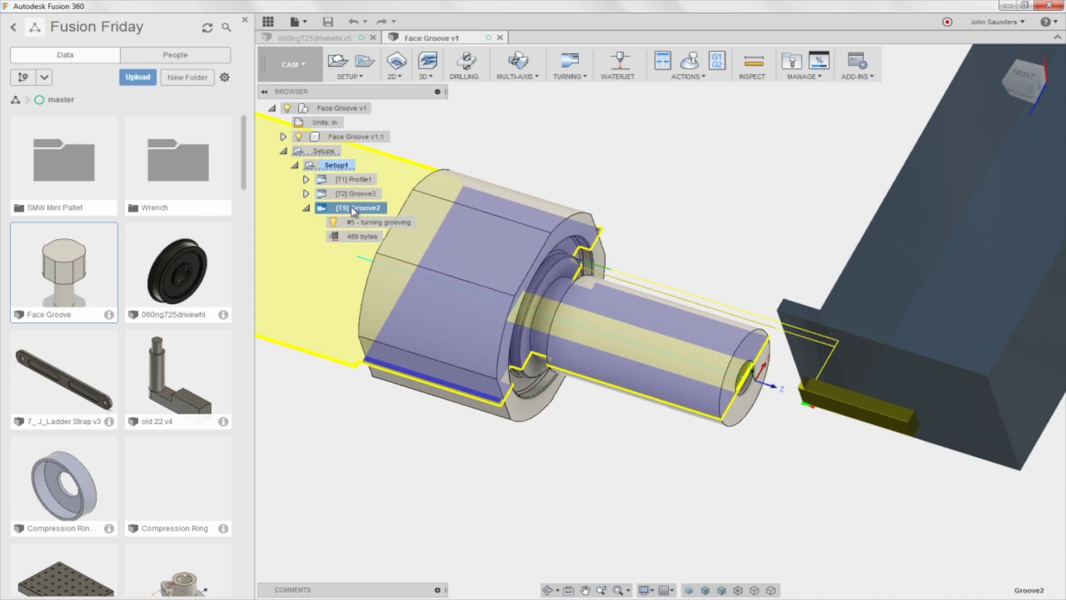
shift+middle_drag(691, 223, 870, 371)
right_click(390, 215)
click(389, 217)
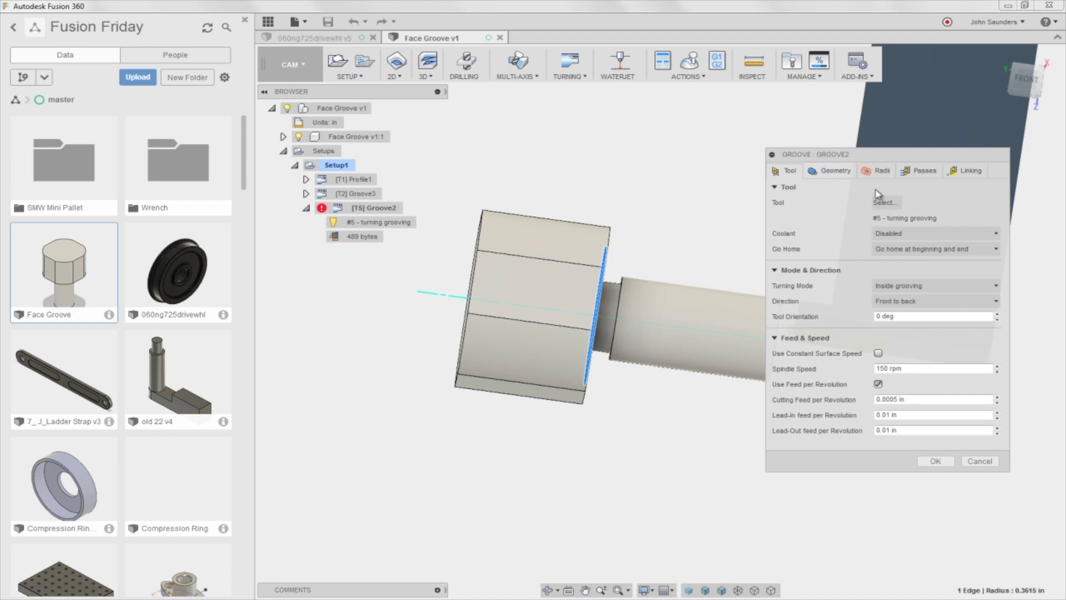
click(980, 461)
click(359, 209)
shift+middle_drag(607, 186, 564, 205)
right_click(324, 207)
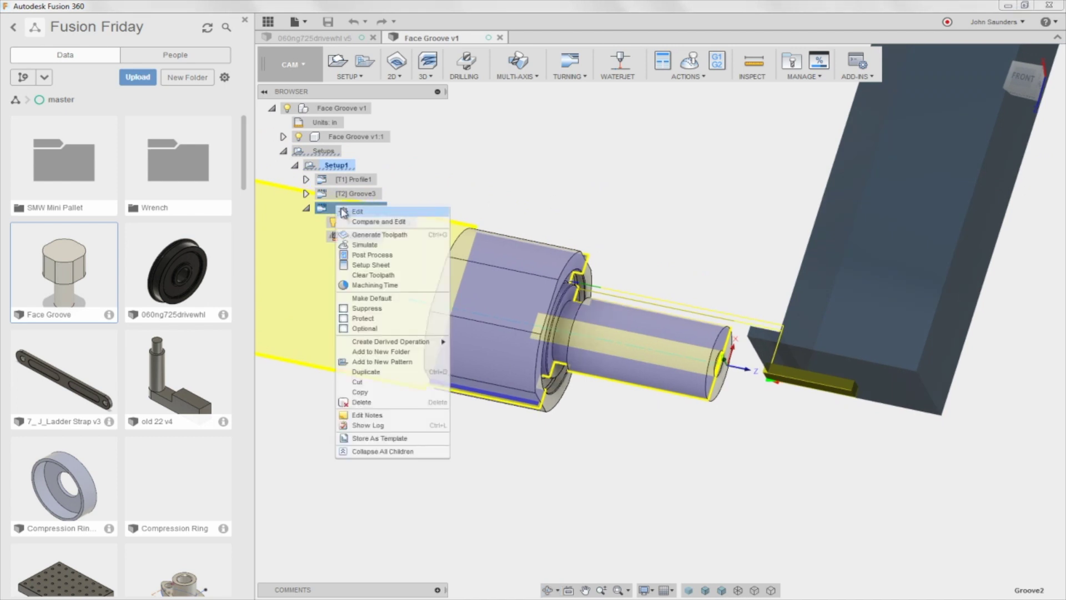
click(379, 395)
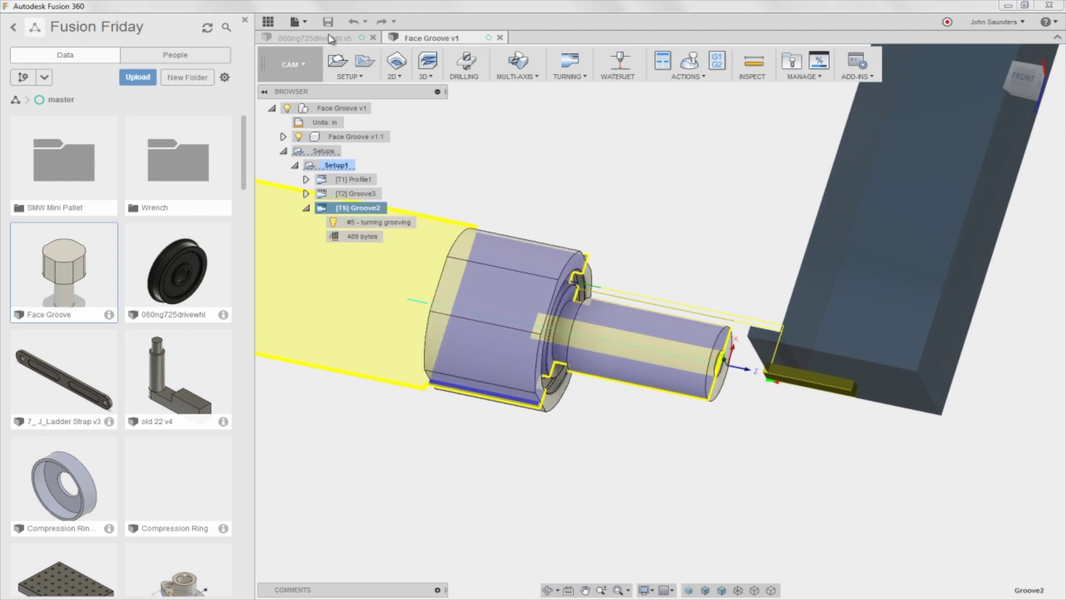
Open Groove2's settings, clear the data panel out of the way, and check the turning mode and direction.
right_click(358, 210)
click(373, 216)
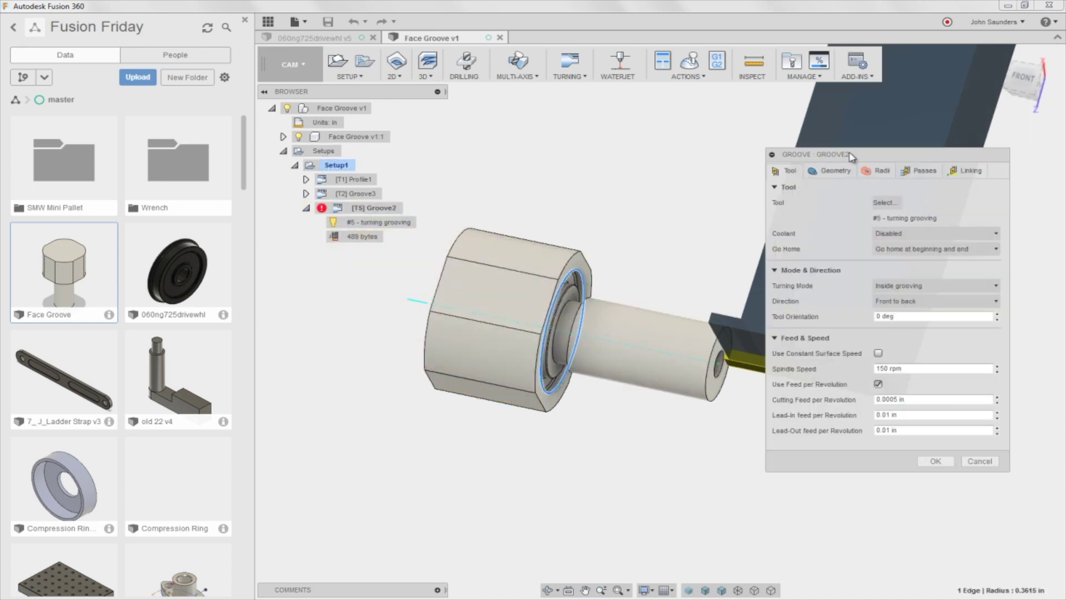
drag(800, 154, 335, 102)
click(268, 22)
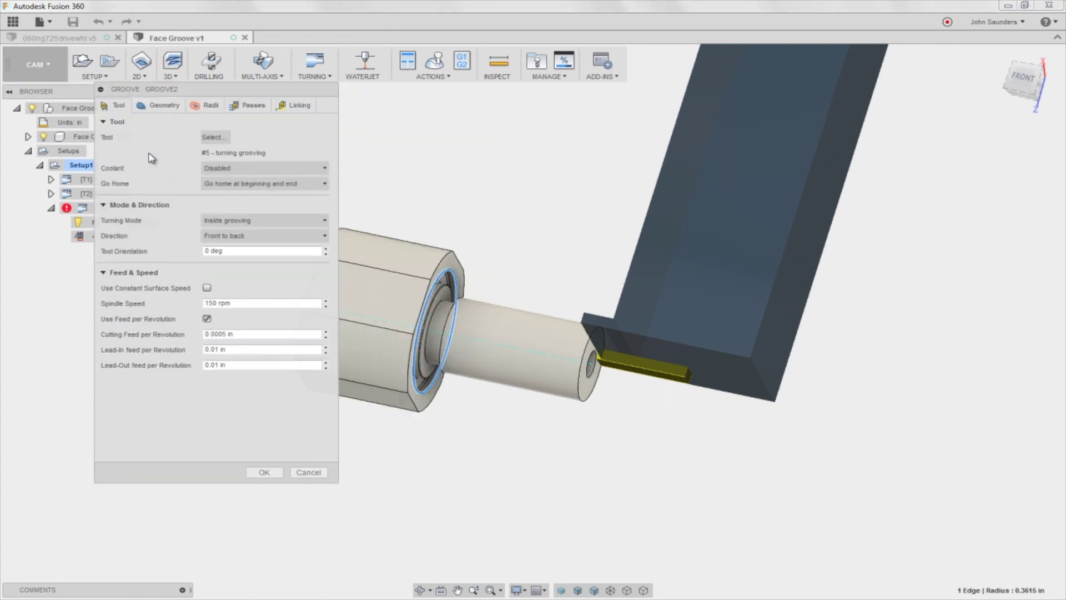
click(221, 225)
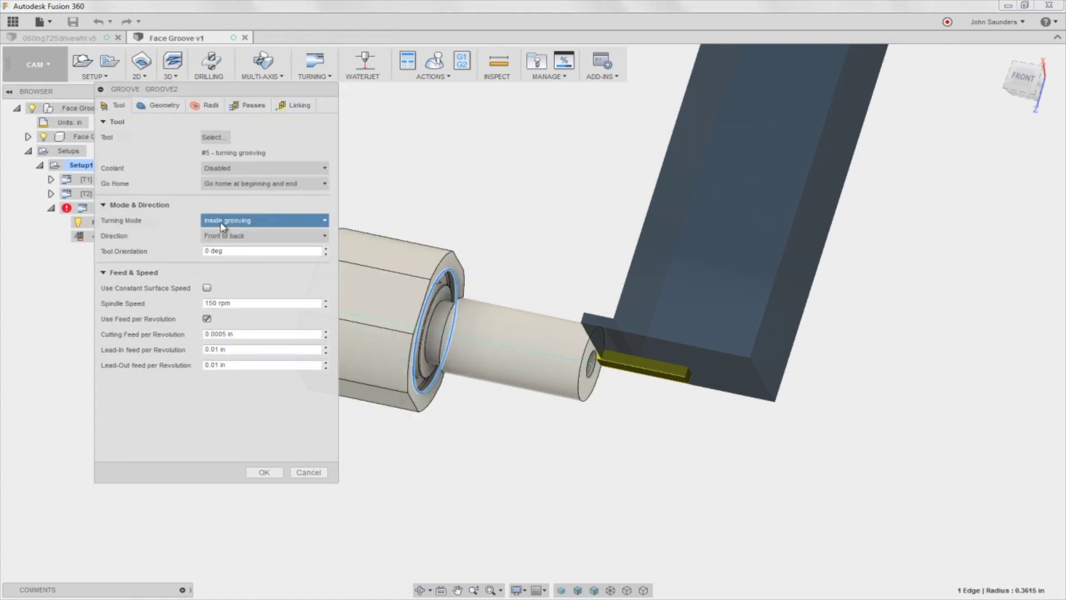
click(220, 222)
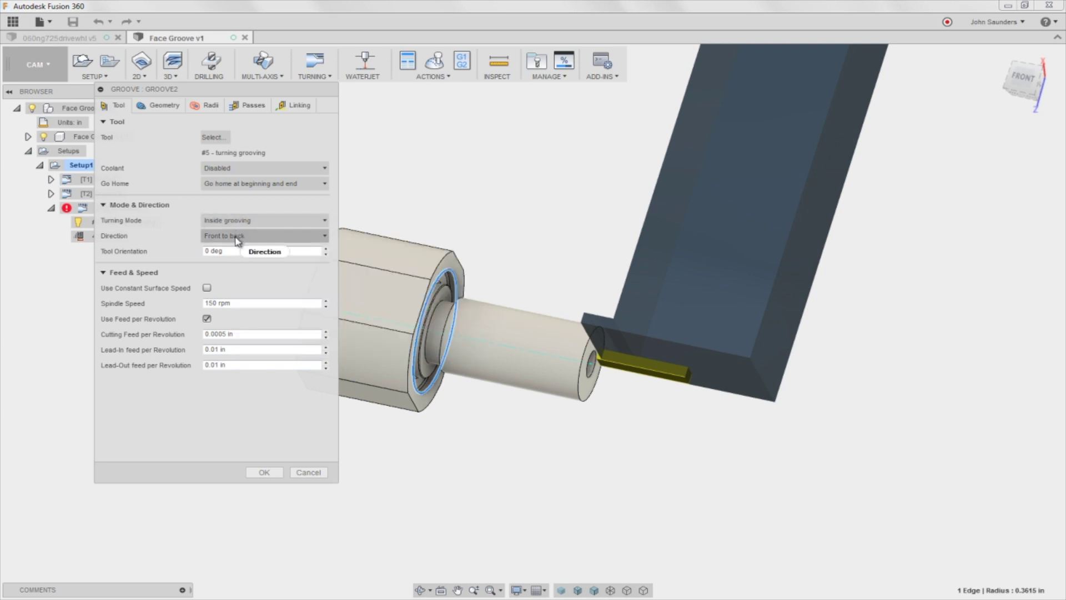
Review Groove2's geometry, radii, passes and linking settings, and close the operation without changing it.
click(171, 105)
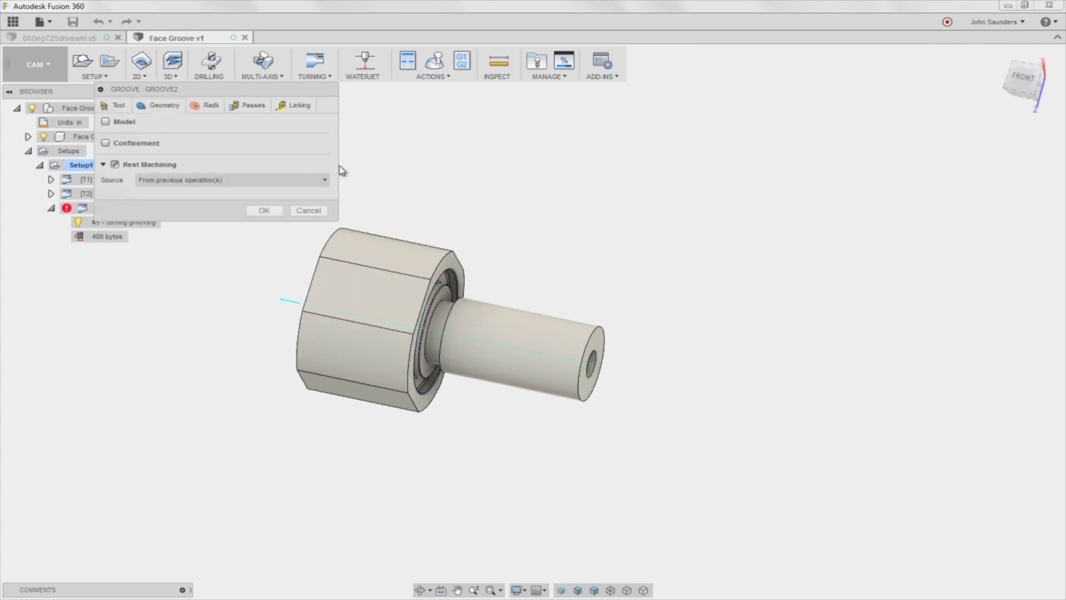
shift+middle_drag(459, 190, 451, 151)
click(207, 106)
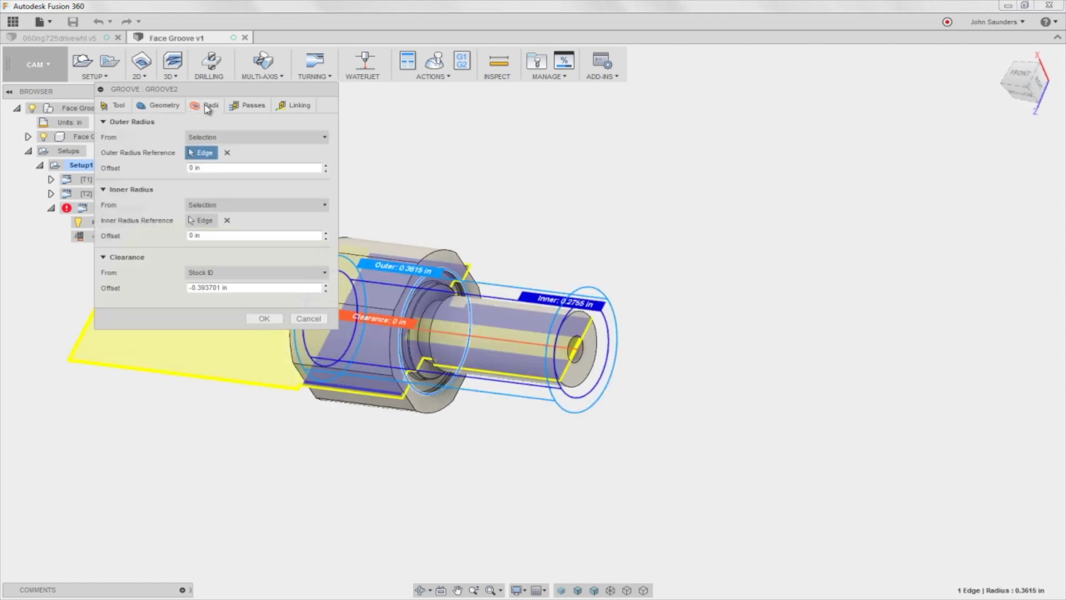
click(240, 106)
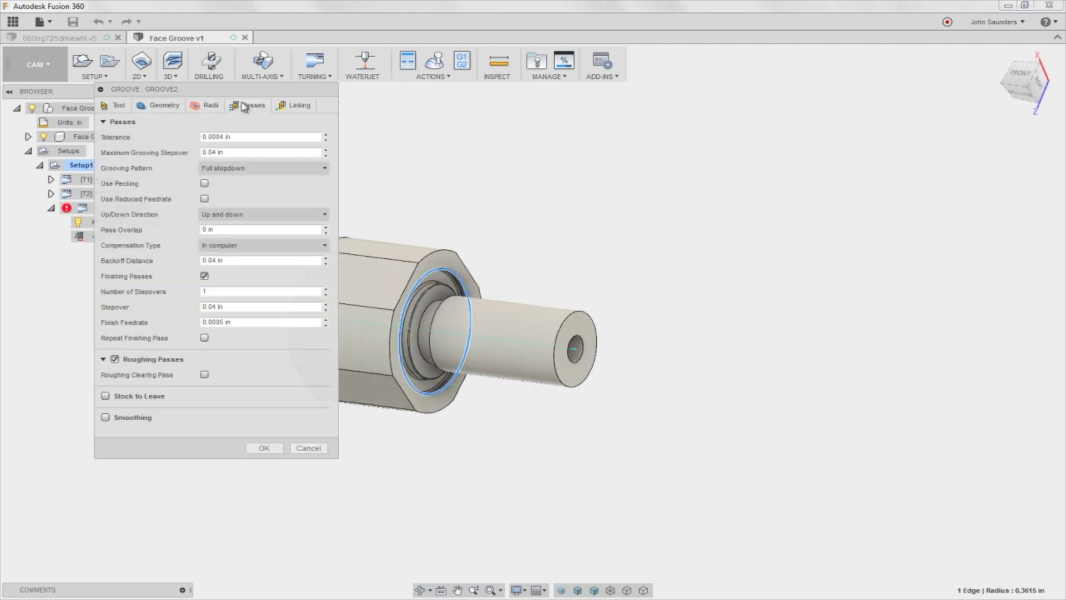
click(288, 109)
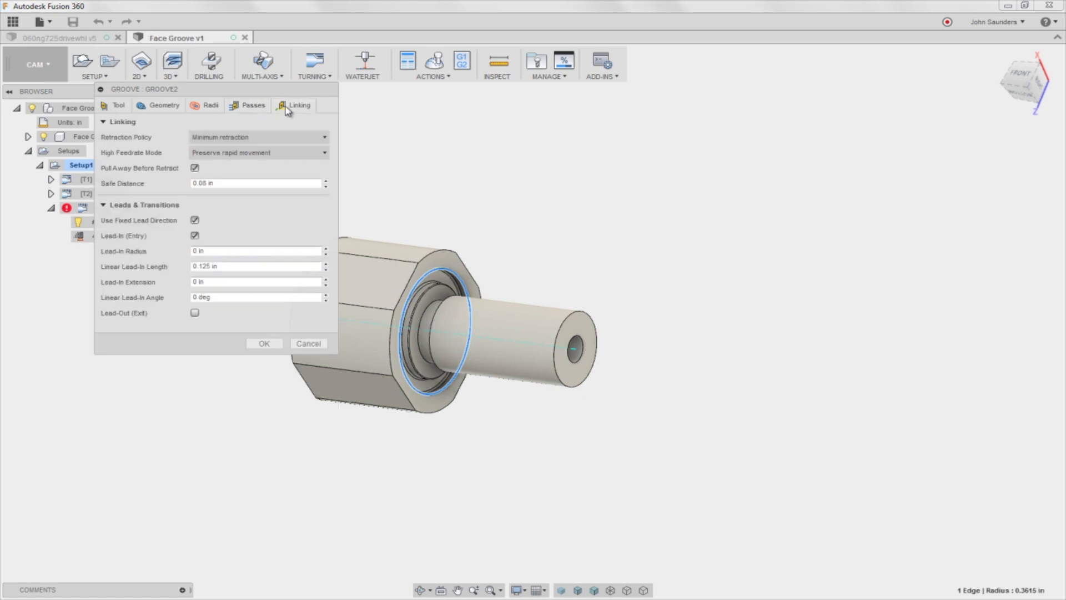
click(308, 344)
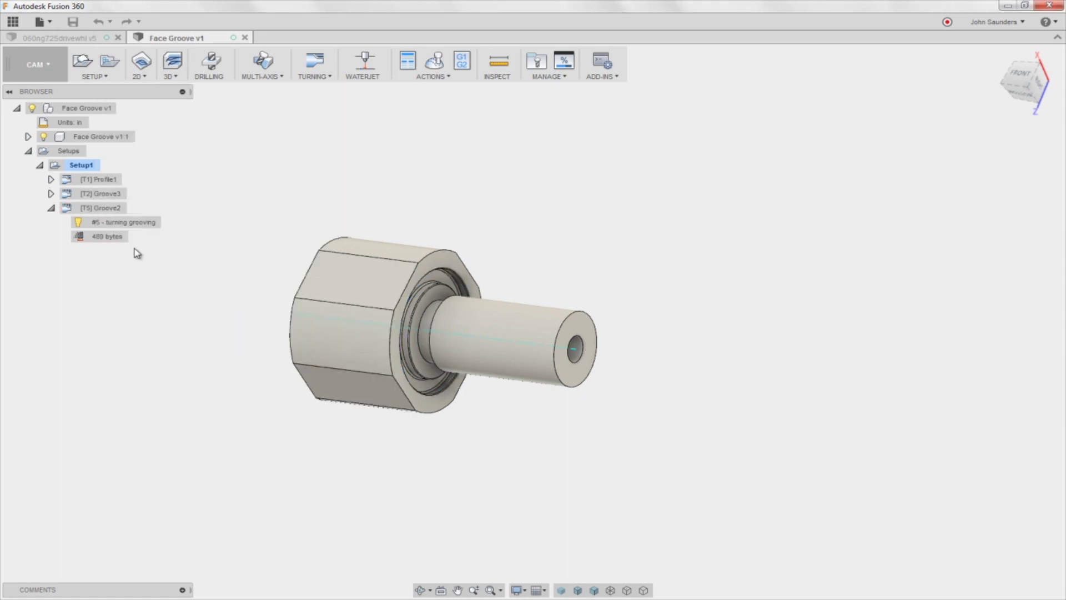
Look at the ID Bore toolpath in the drive wheel design, check back with the Face Groove design, and return to the wheel.
click(111, 209)
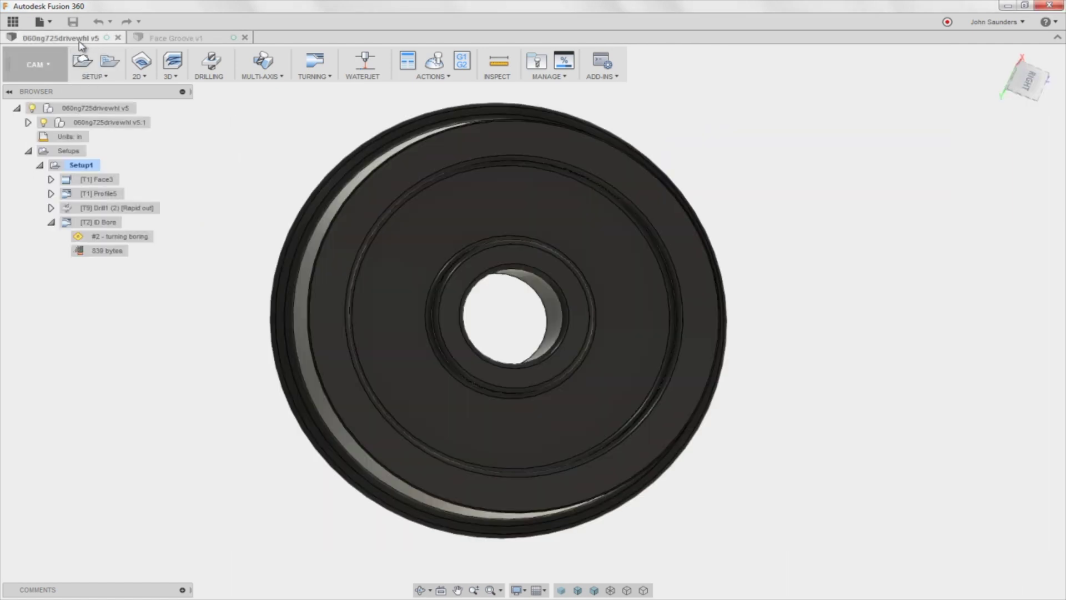
click(111, 223)
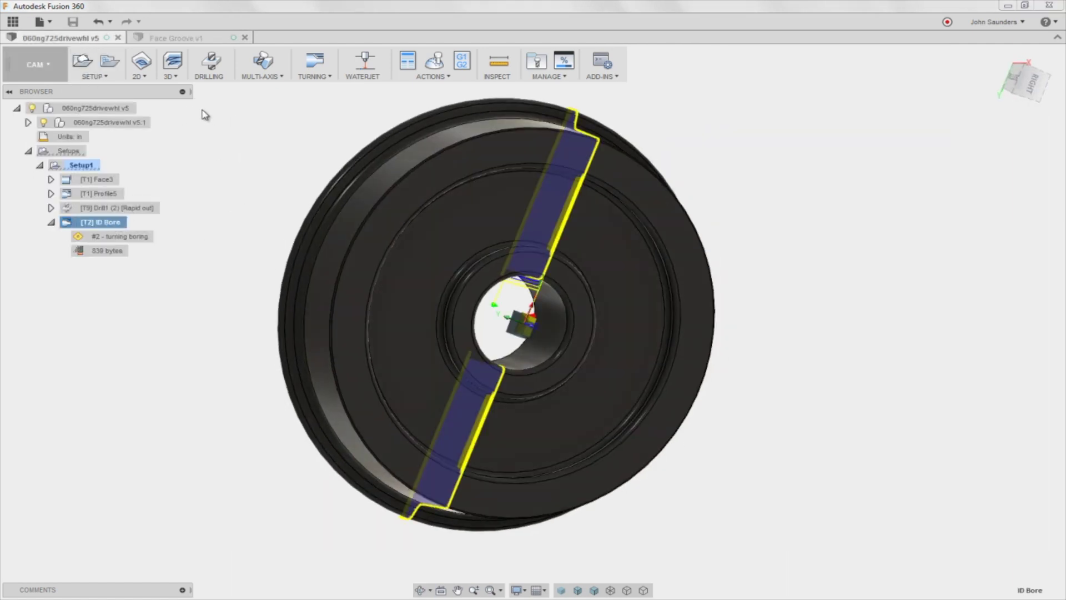
click(315, 75)
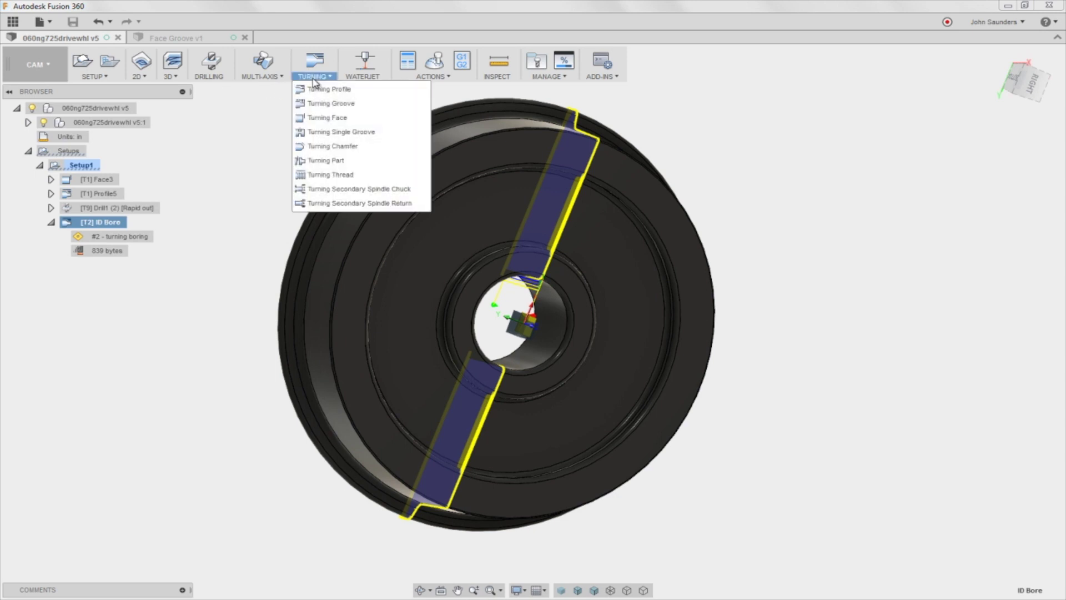
click(192, 39)
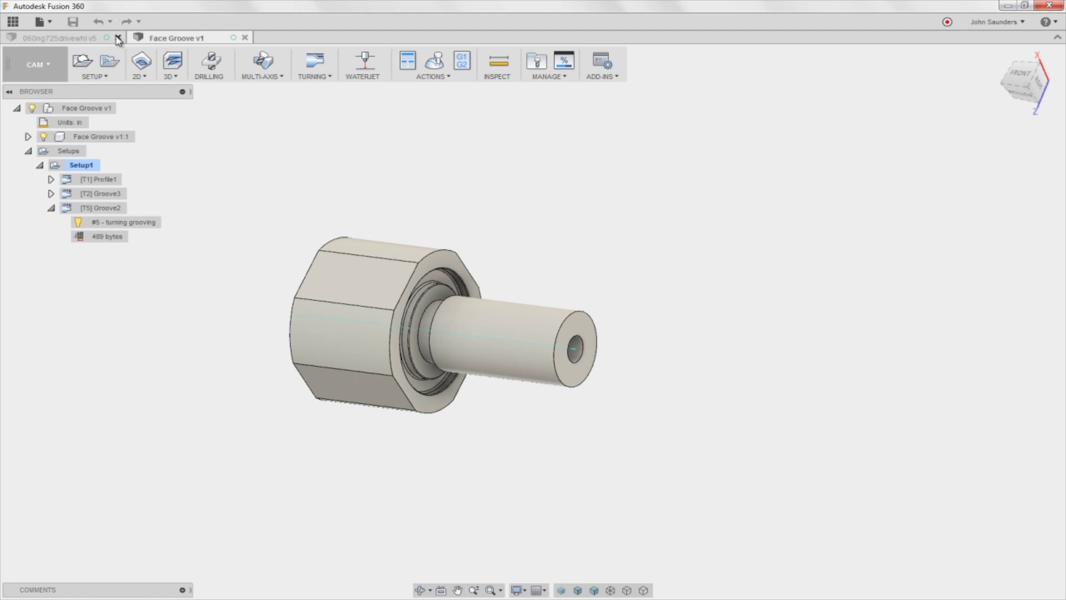
click(86, 39)
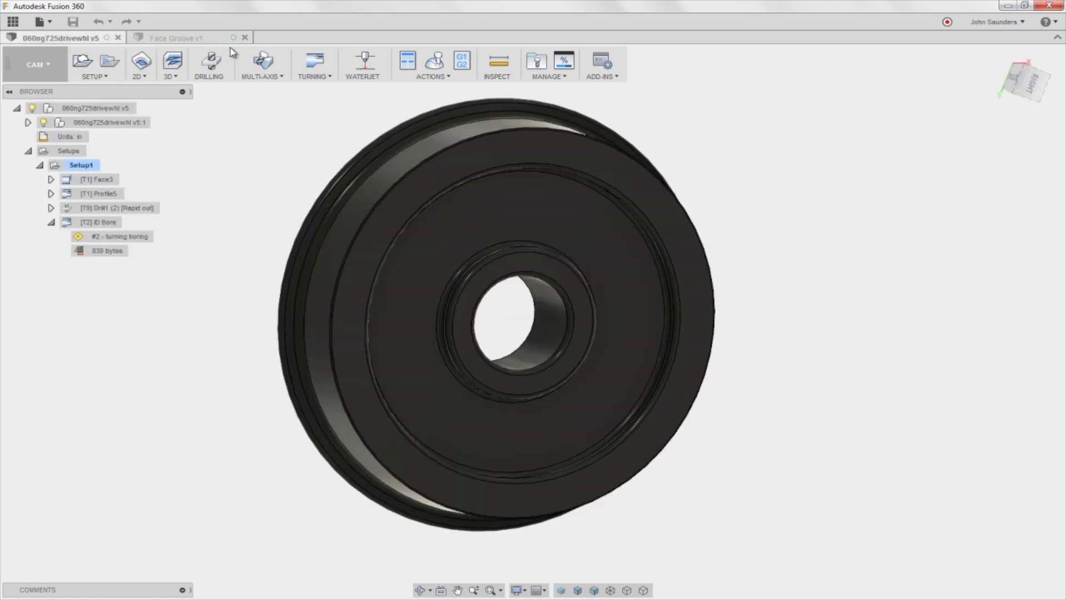
Create a Turning Groove operation on the drive wheel using a 5 - groove square tool with 0.0015 in corner radius from Face Groove v1.
click(314, 75)
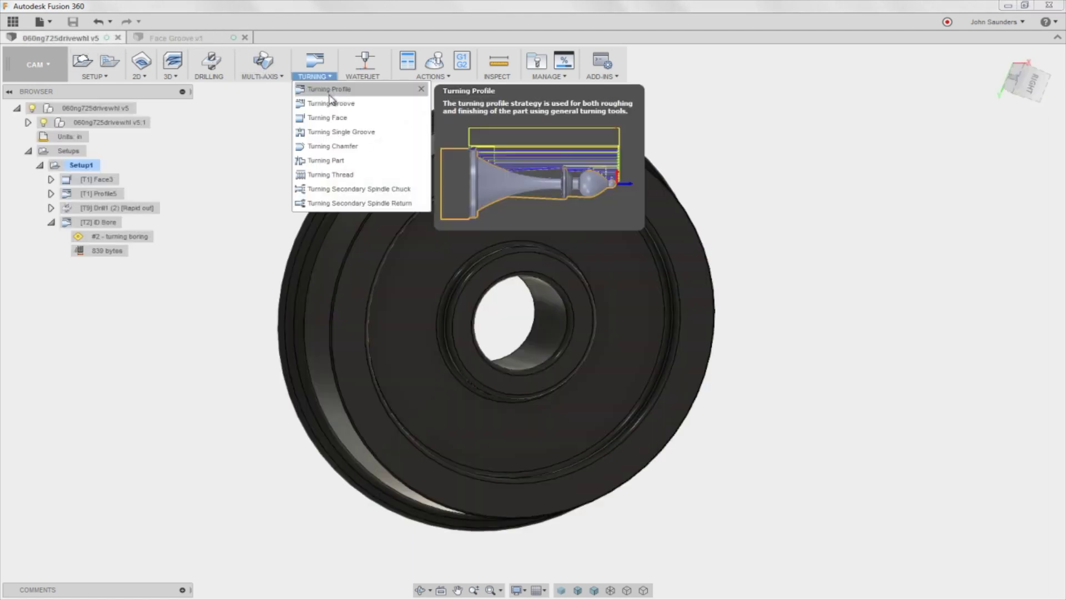
click(332, 104)
drag(254, 99, 964, 171)
click(925, 211)
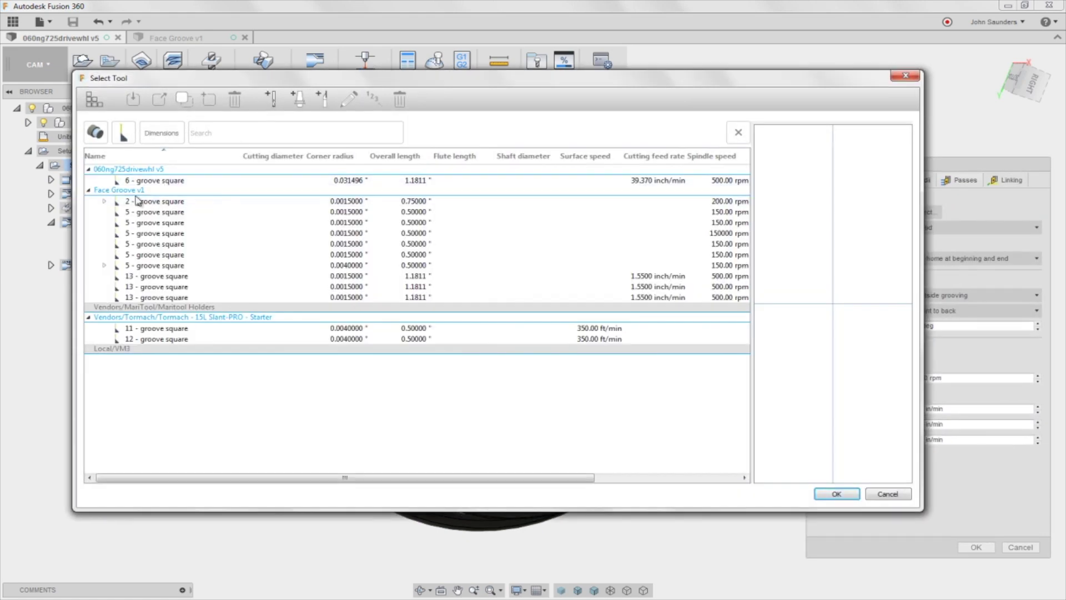
click(153, 211)
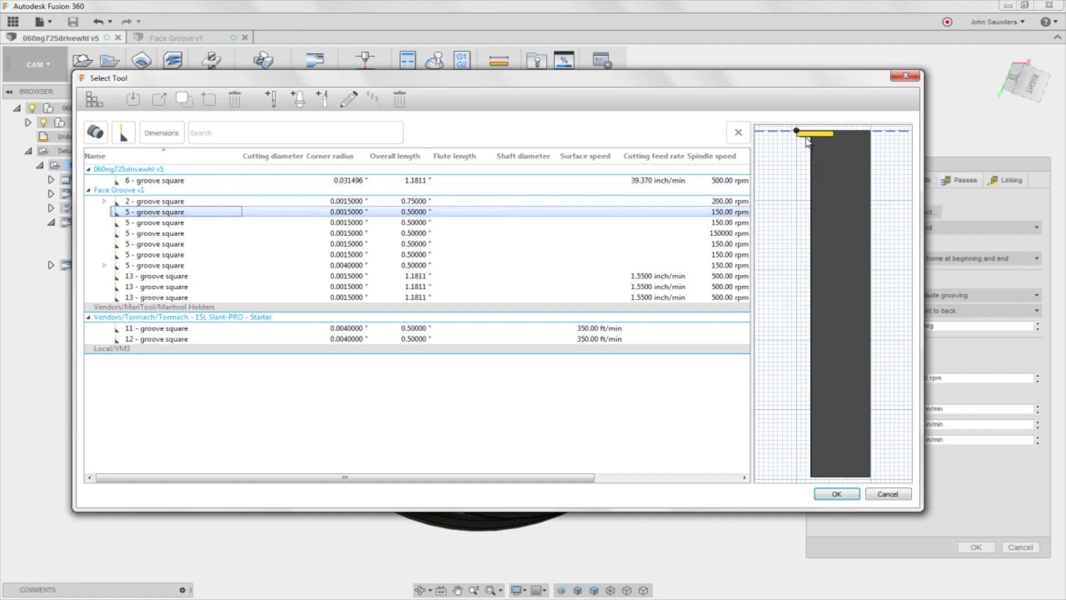
click(839, 493)
Set the new Groove3 operation's turning mode to Inside grooving.
scroll(733, 261, down, 3)
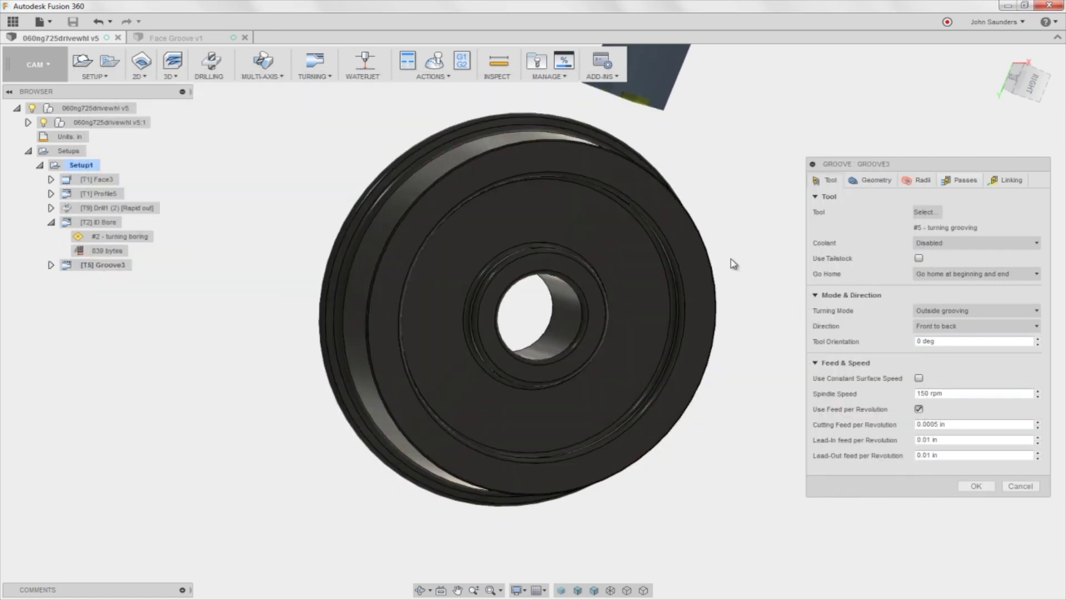
shift+middle_drag(795, 150, 856, 171)
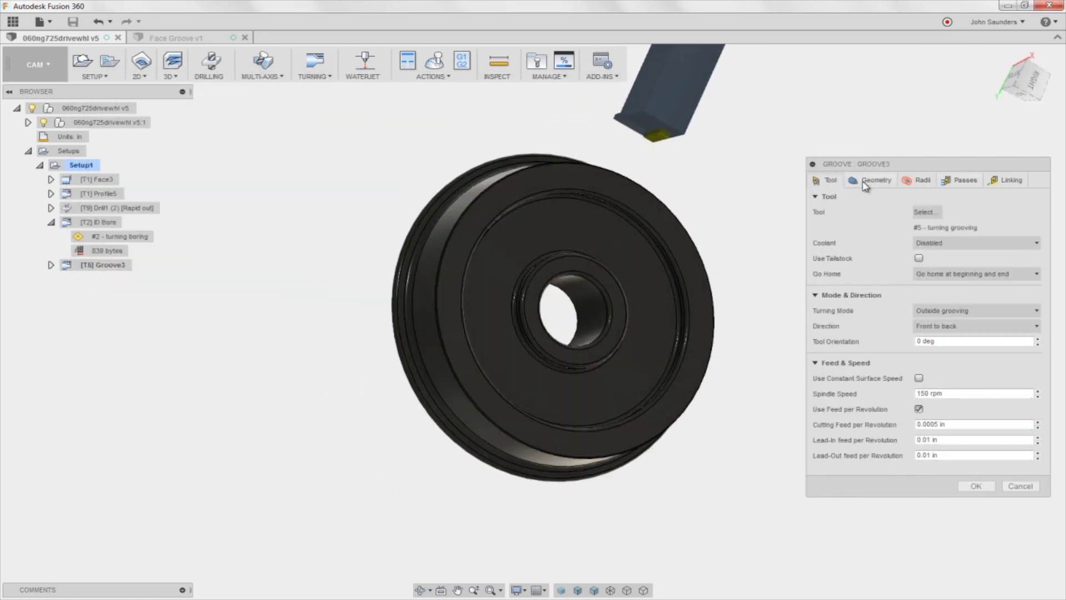
click(945, 312)
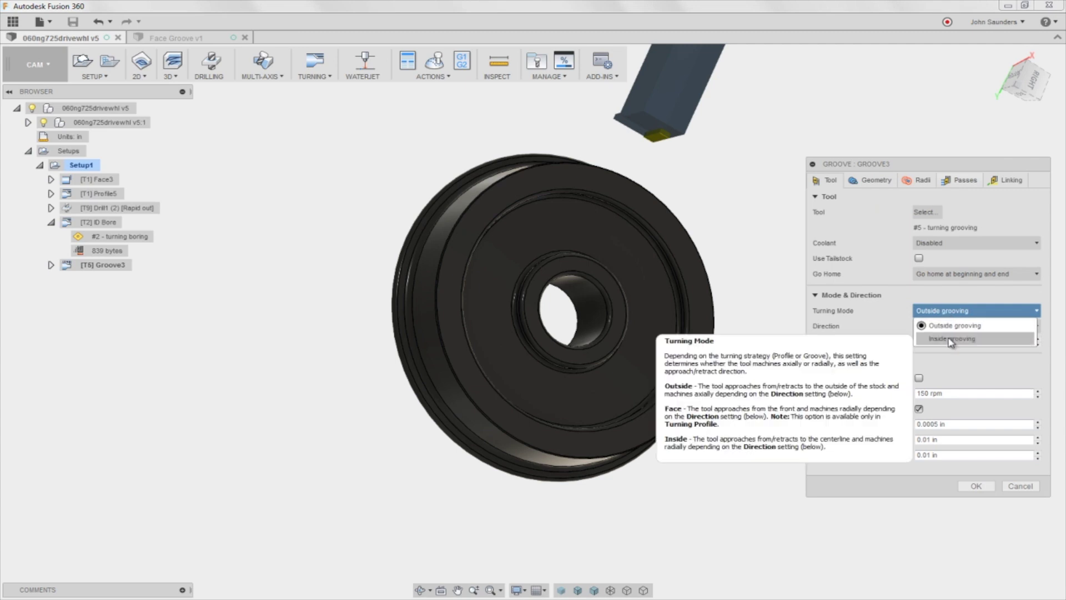
click(952, 339)
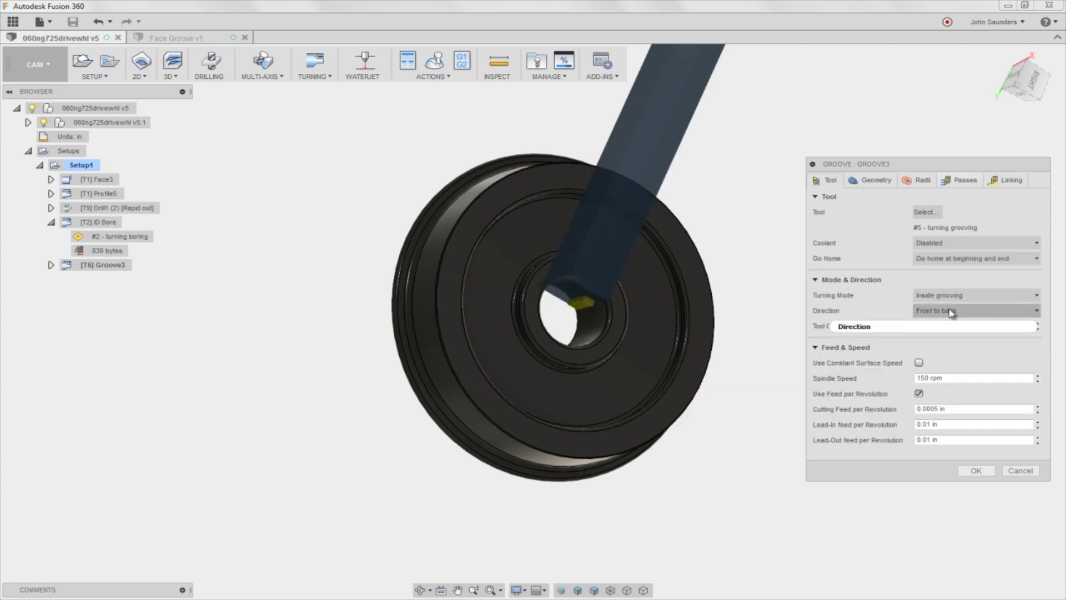
Check Groove3's rest machining source and radii, and confirm the operation to generate its toolpath.
click(863, 182)
click(817, 240)
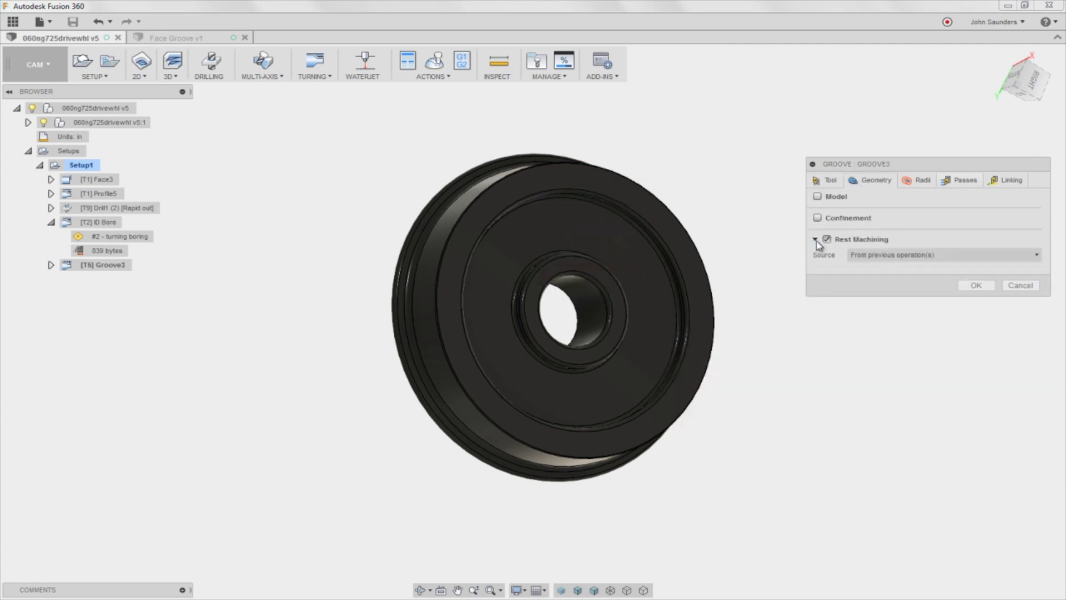
click(920, 180)
shift+middle_drag(774, 112, 794, 140)
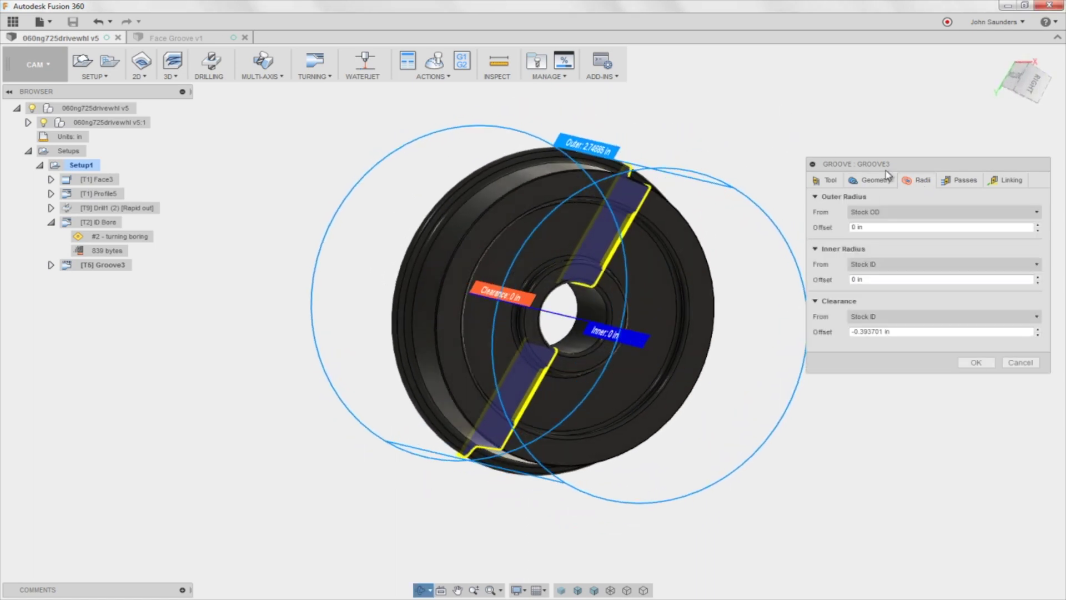
click(978, 362)
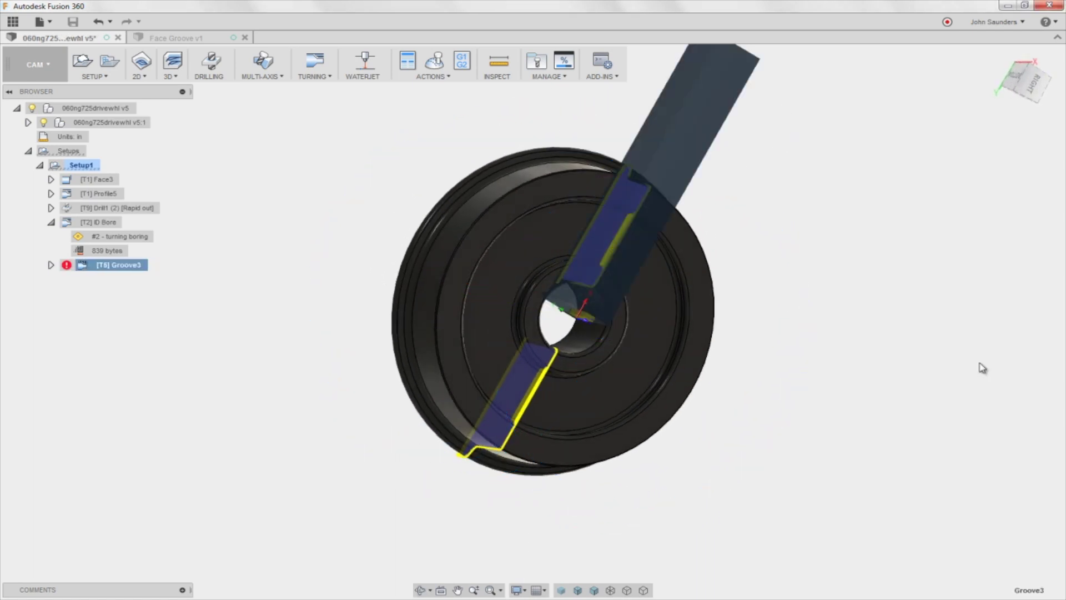
Expand Groove3 in the setup, read its message log for the toolpath error, and close the log.
click(50, 265)
click(67, 265)
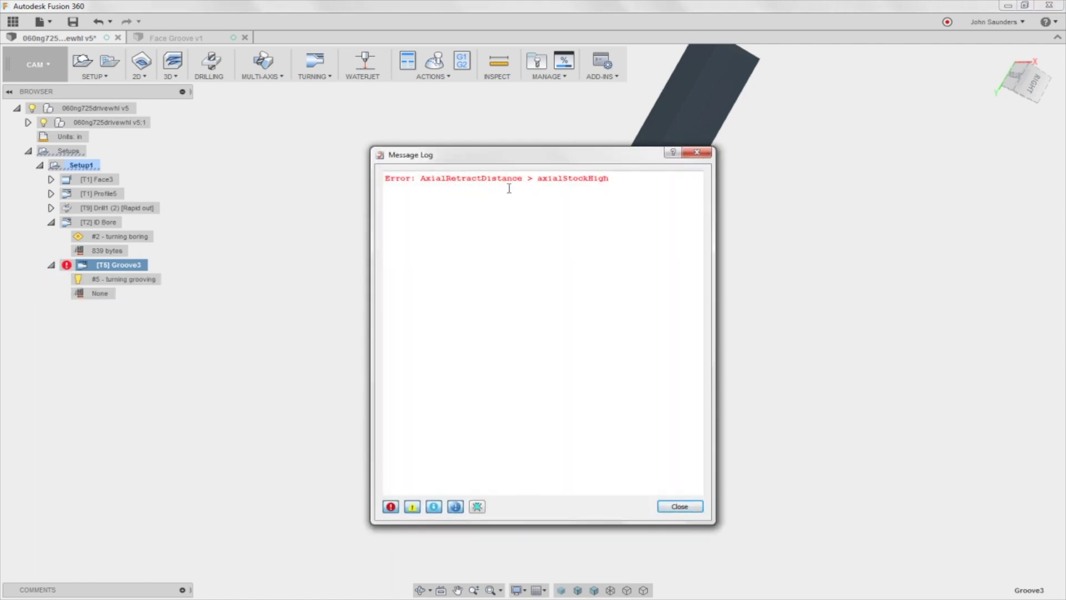
click(683, 508)
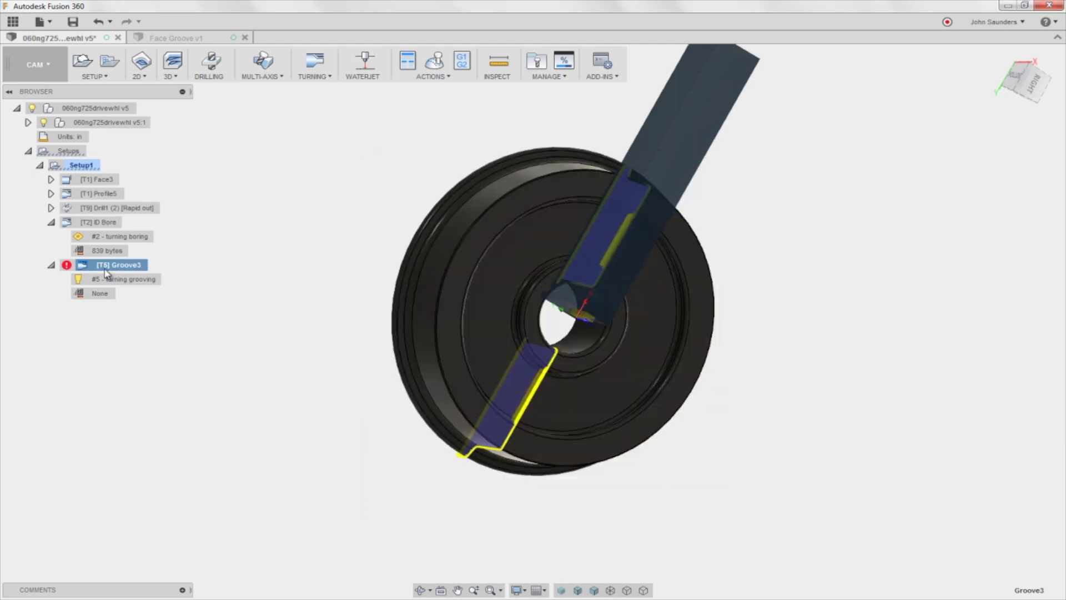
Copy the Groove2 operation from the Face Groove v1 design and paste it into Setup1 of the drive wheel design.
click(191, 39)
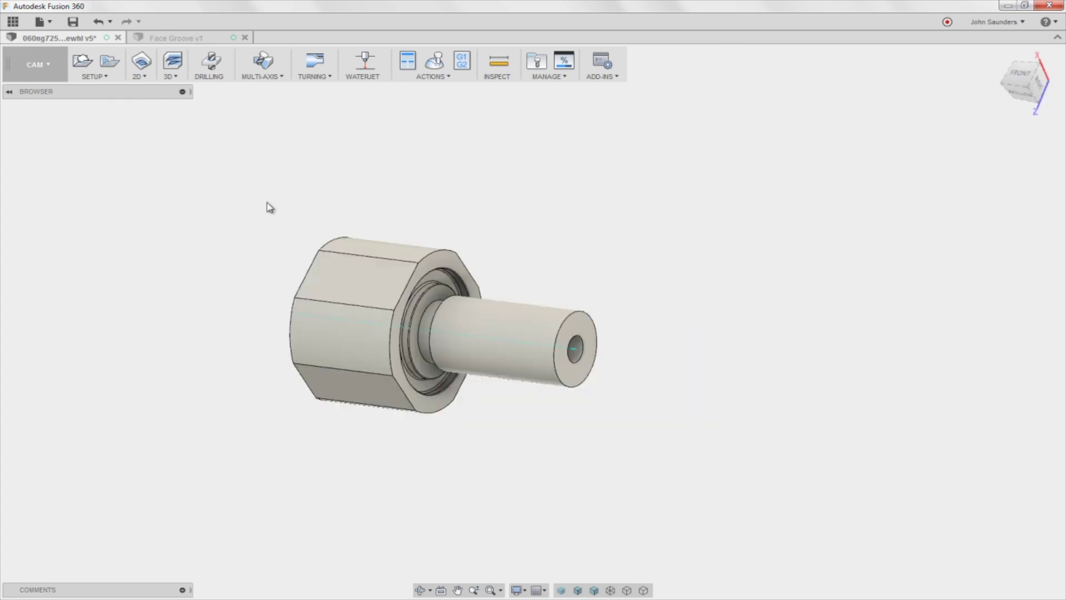
click(94, 209)
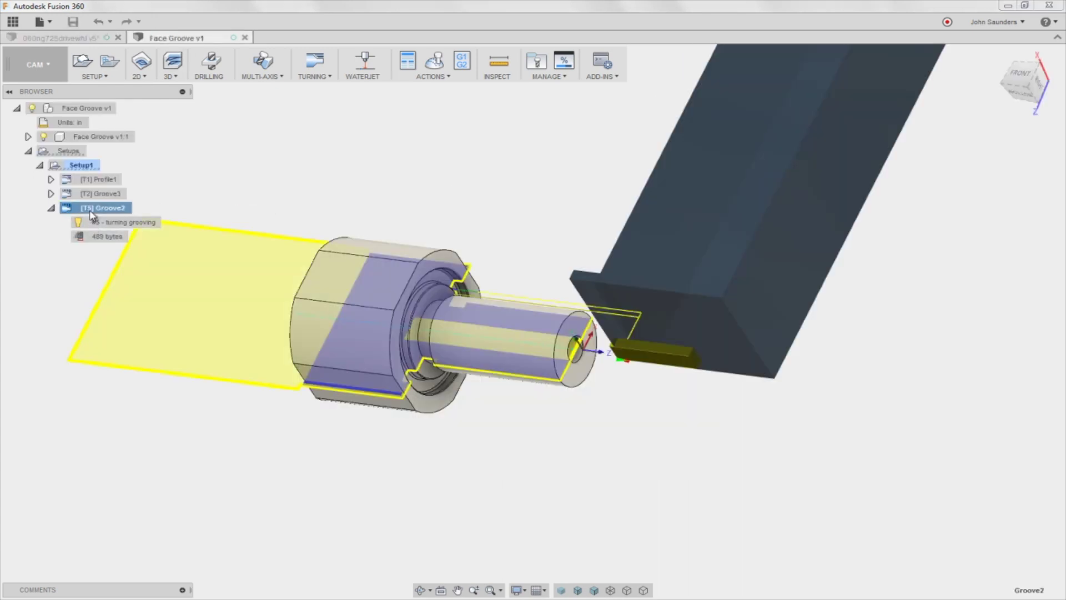
right_click(92, 212)
click(116, 397)
click(88, 42)
right_click(67, 165)
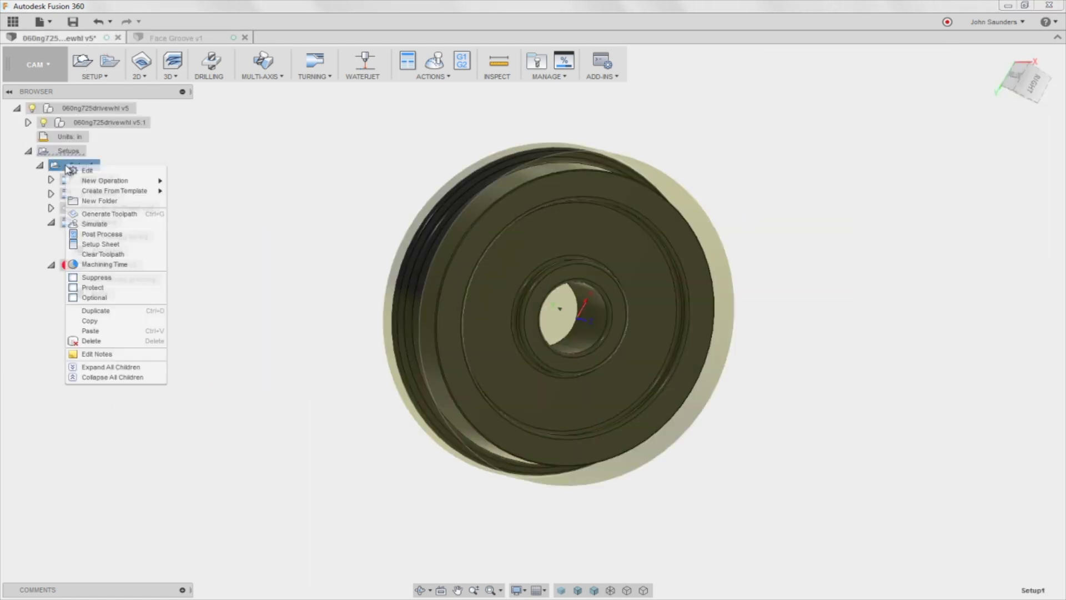
click(116, 334)
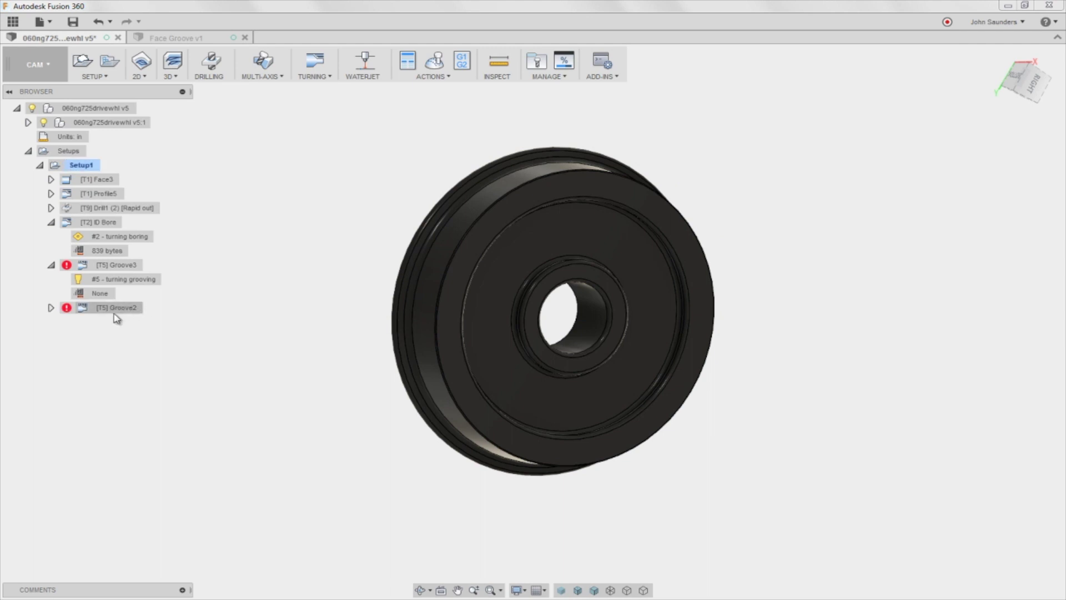
Try to generate the pasted Groove2 toolpath, and read the operation's message log.
click(114, 309)
click(50, 309)
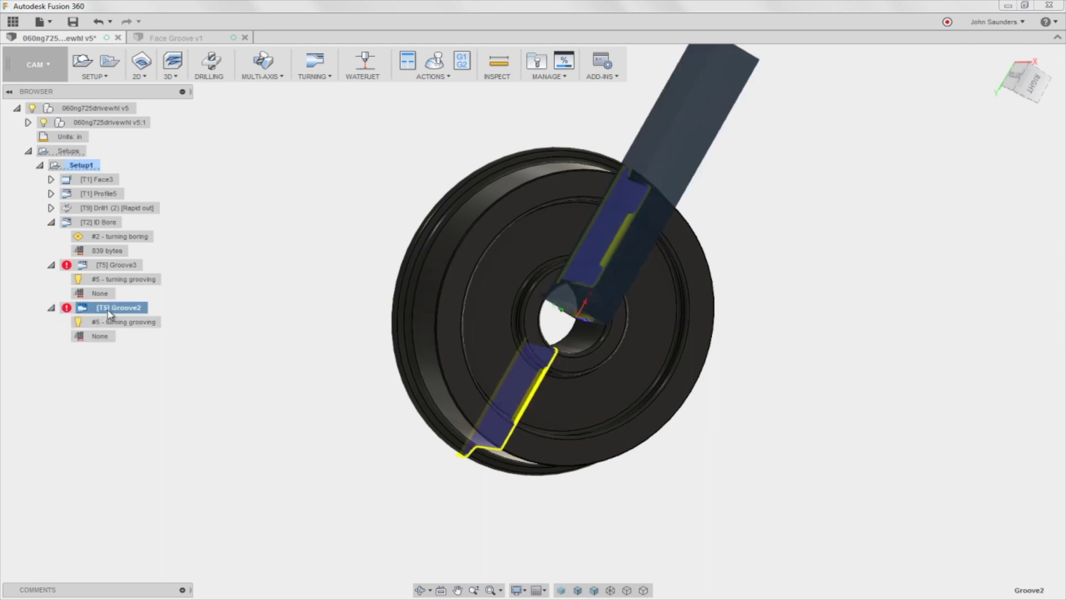
key(ctrl+g)
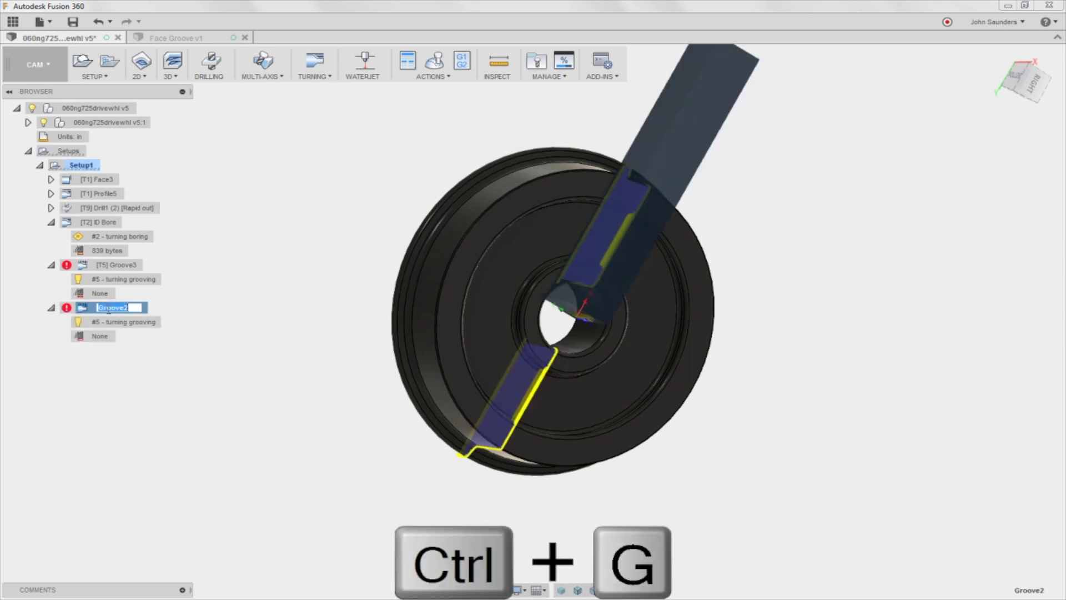
key(Escape)
click(101, 311)
right_click(106, 312)
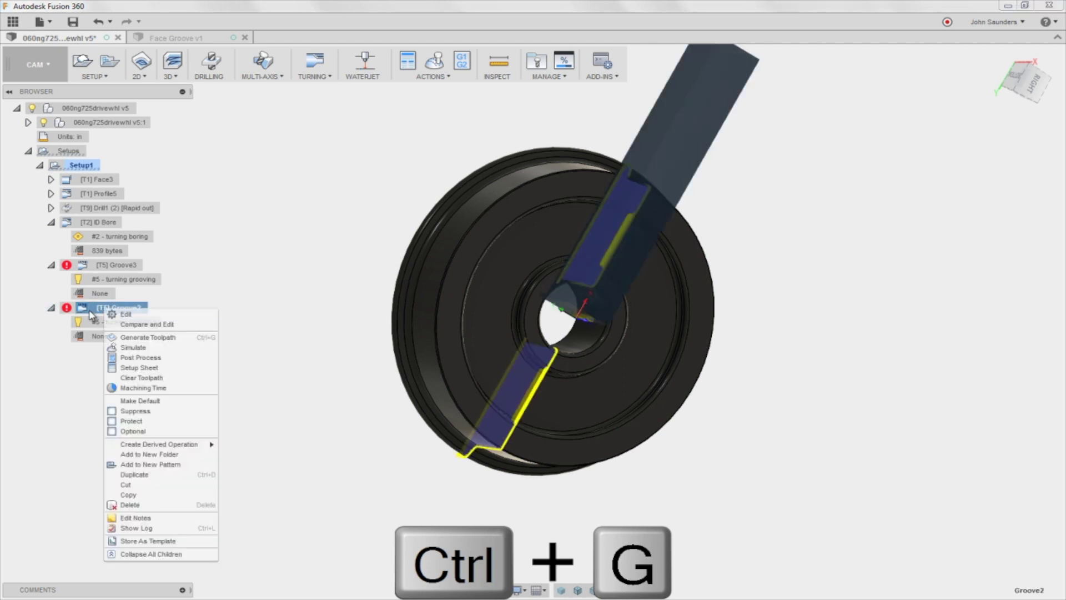
click(67, 308)
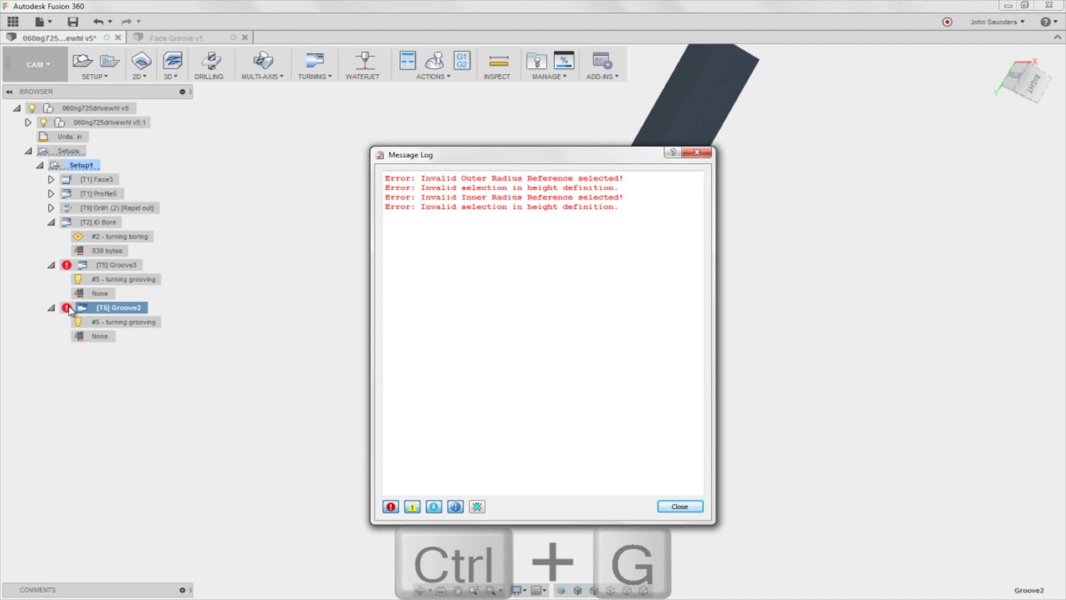
key(Escape)
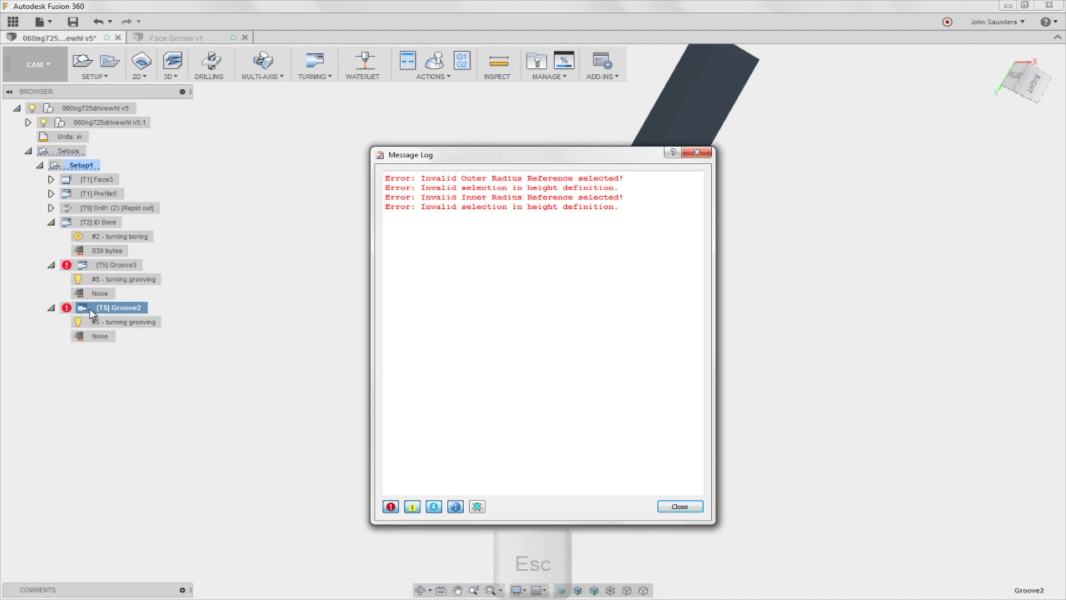
Edit the pasted Groove2 operation so its outer radius is taken from Model OD with an offset of 0.
right_click(89, 309)
key(Escape)
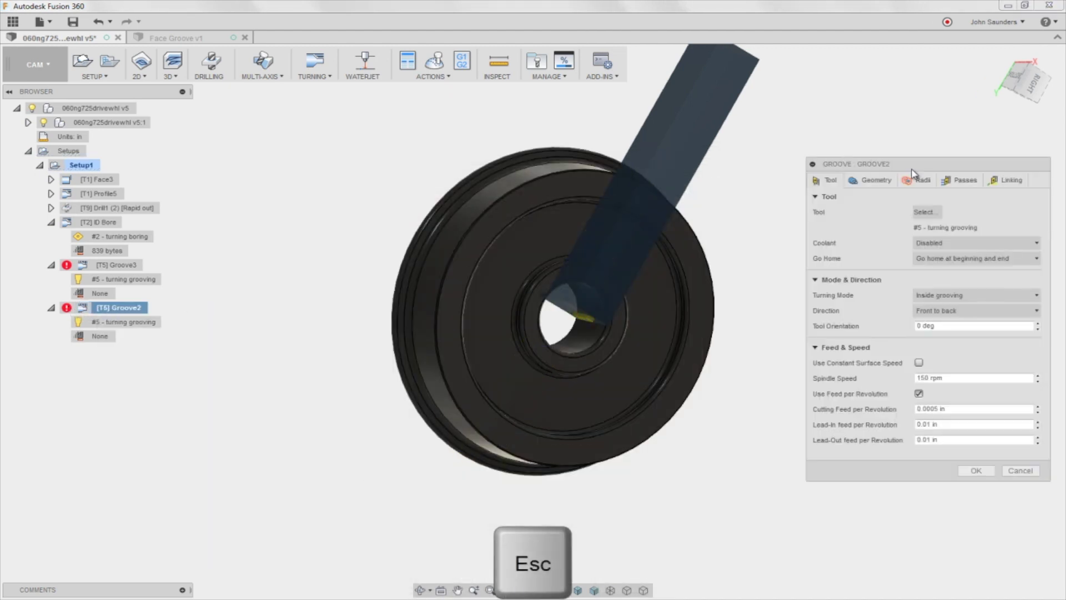
click(919, 180)
click(887, 213)
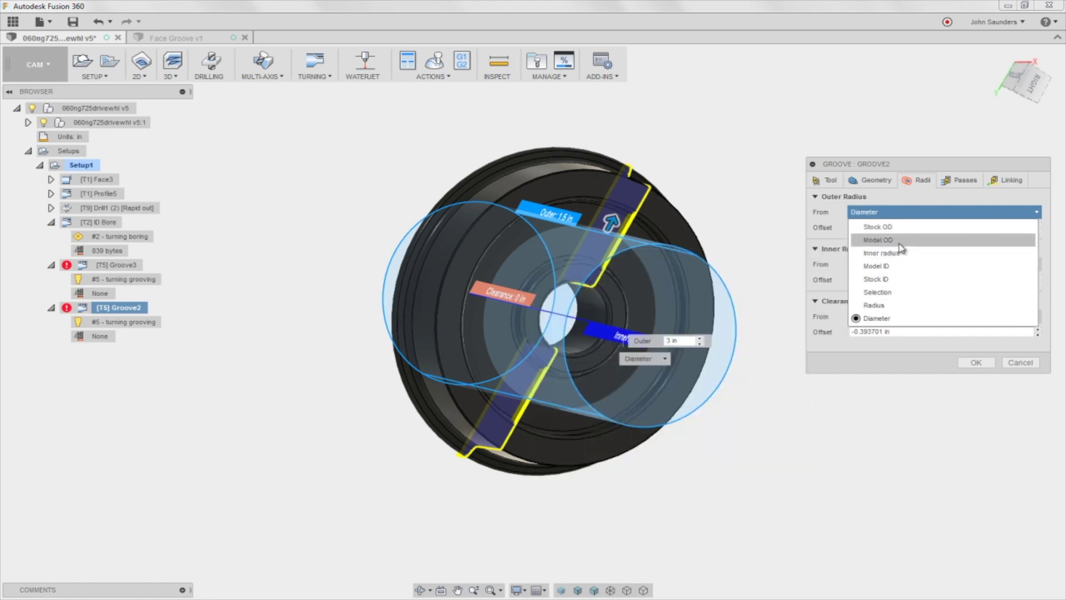
click(901, 240)
scroll(779, 235, down, 5)
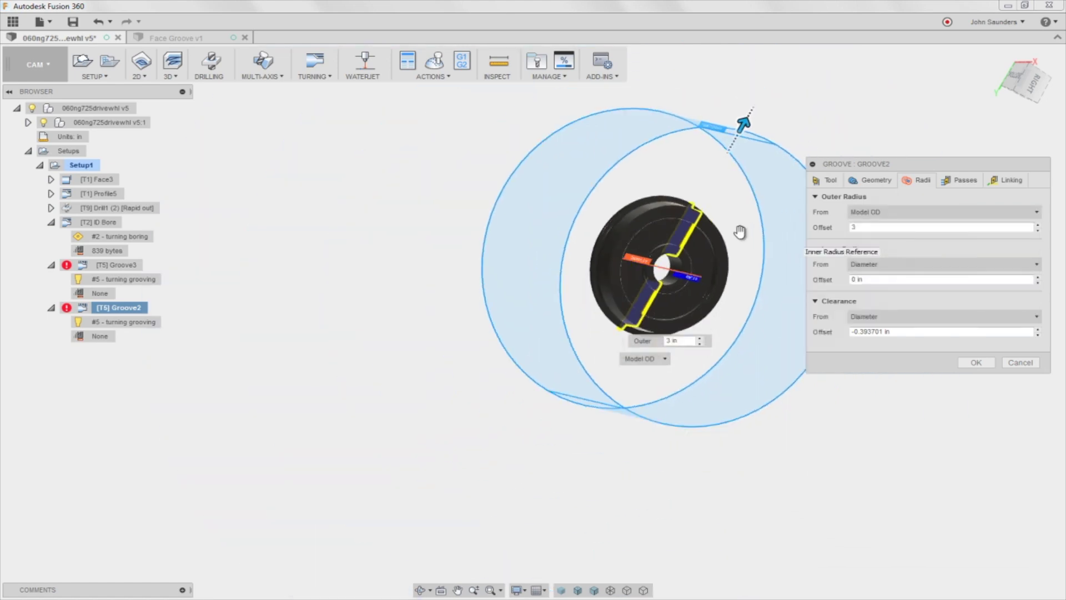
double_click(855, 227)
text(0)
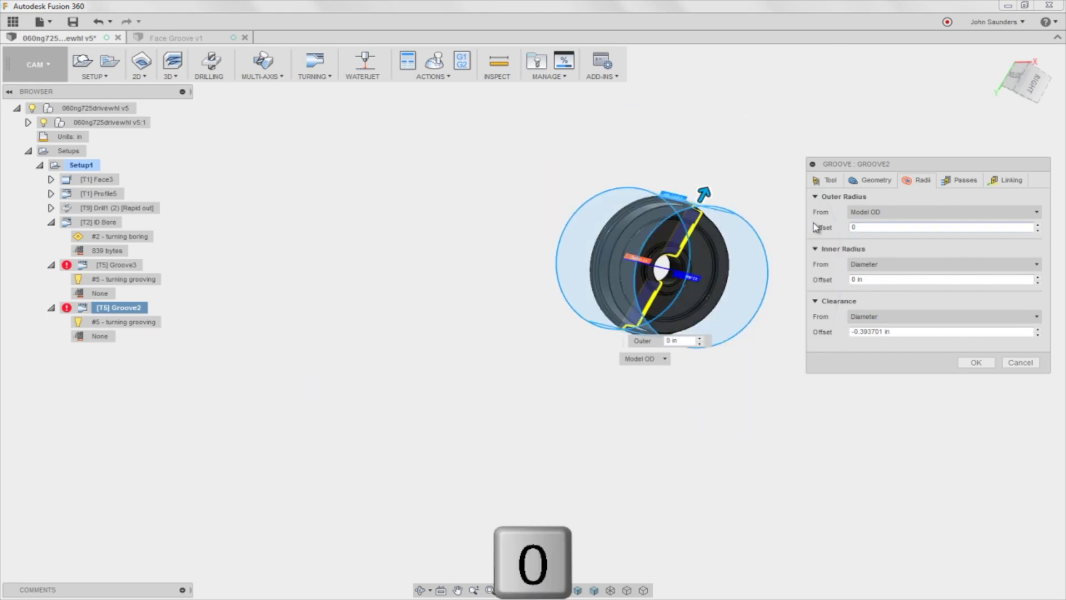
Keep Groove2's inner radius defined by Diameter and set its offset to 0.5 in.
click(853, 267)
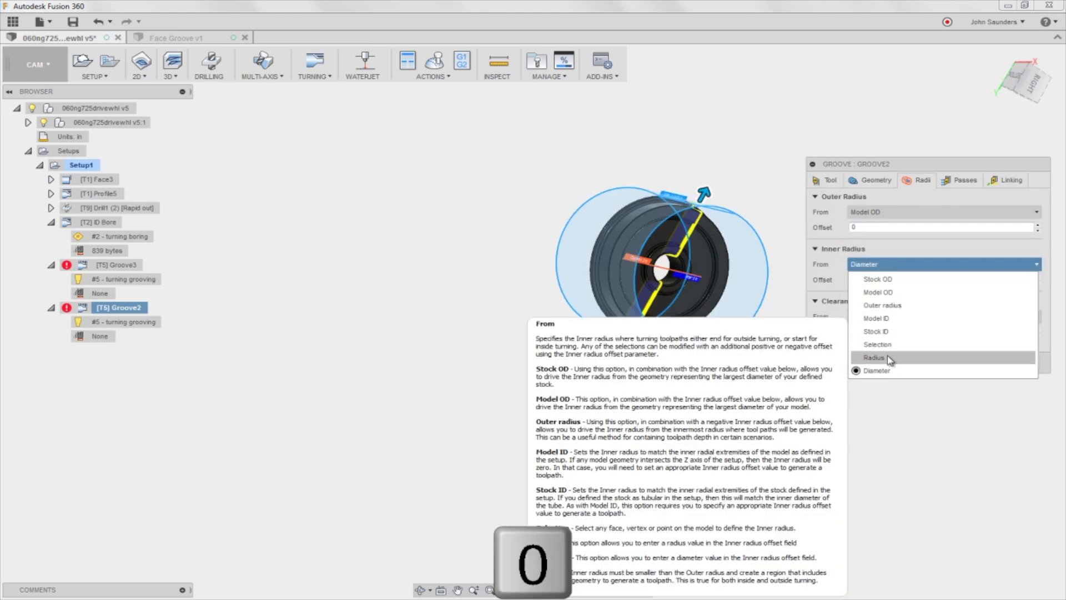
click(887, 371)
double_click(870, 279)
key(Delete)
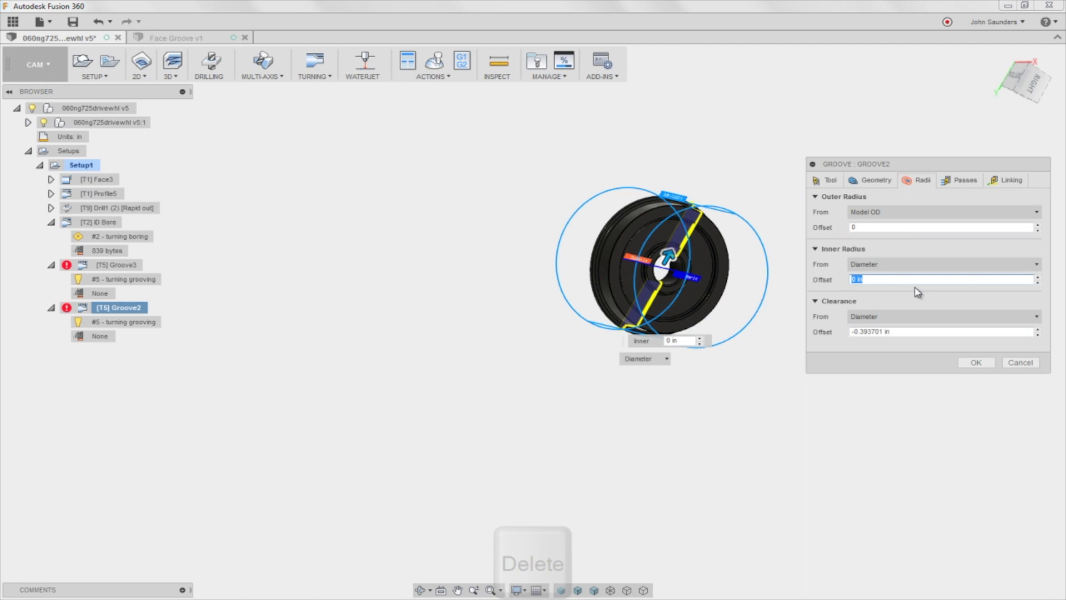
text(.5)
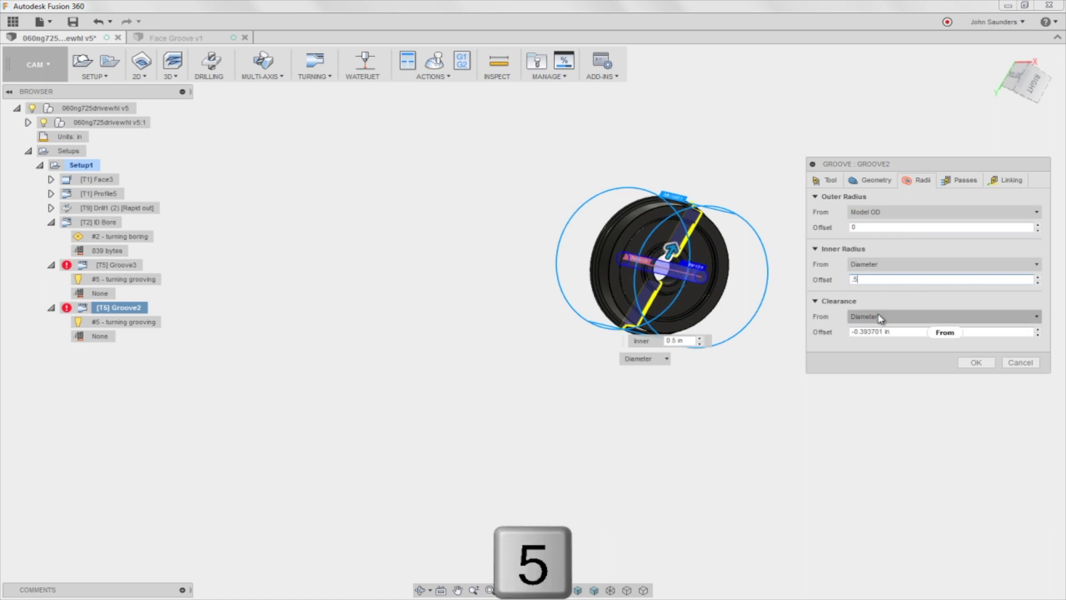
Set Groove2's clearance from Stock OD with a 0.1 in offset, and confirm the operation to regenerate it.
click(894, 318)
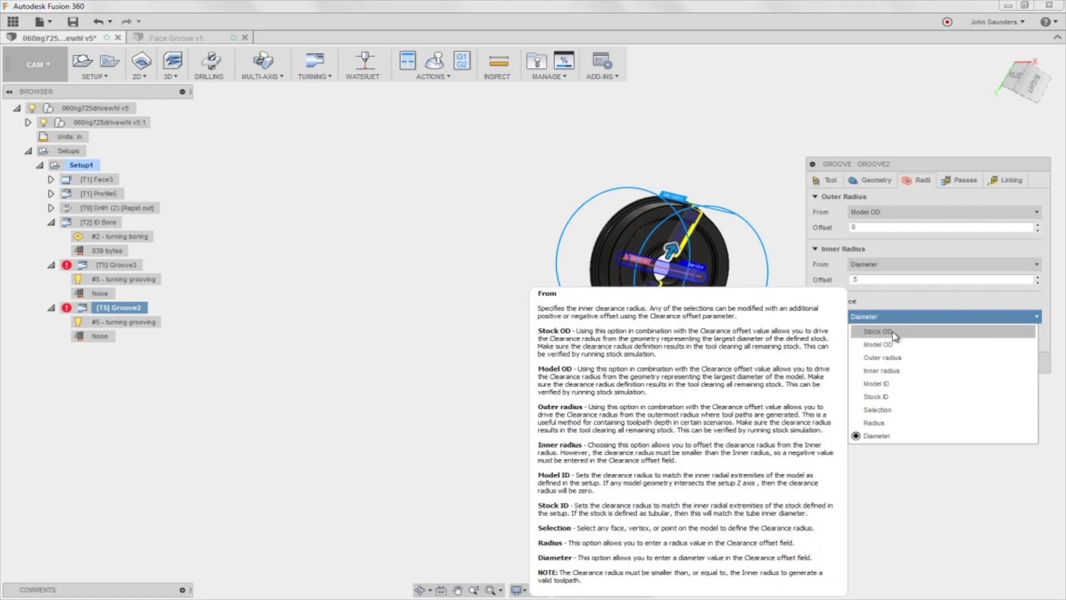
click(878, 332)
click(824, 332)
key(Delete)
text(.1)
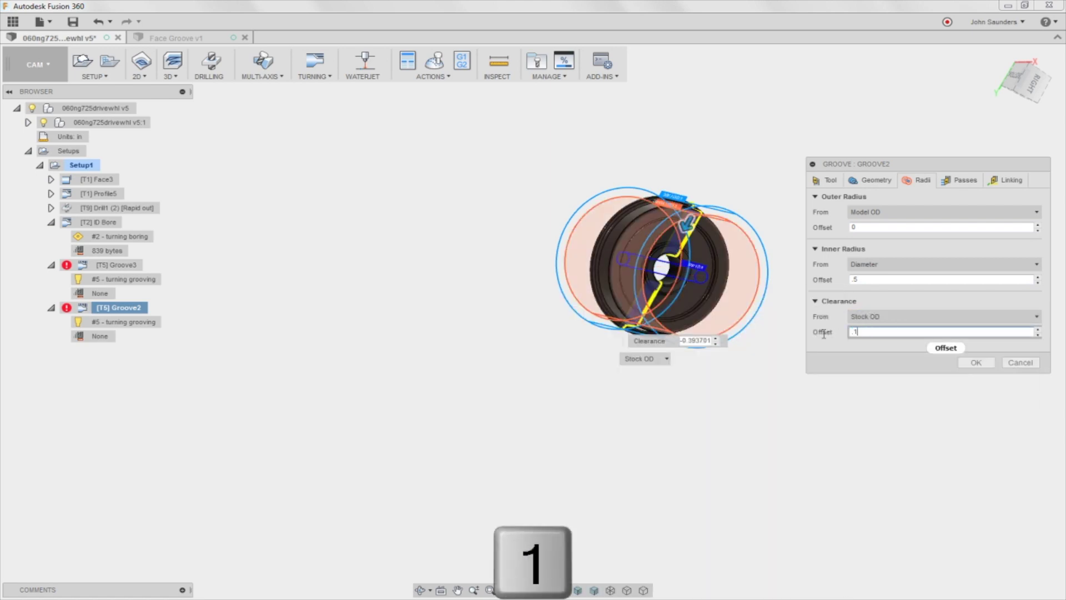
click(990, 363)
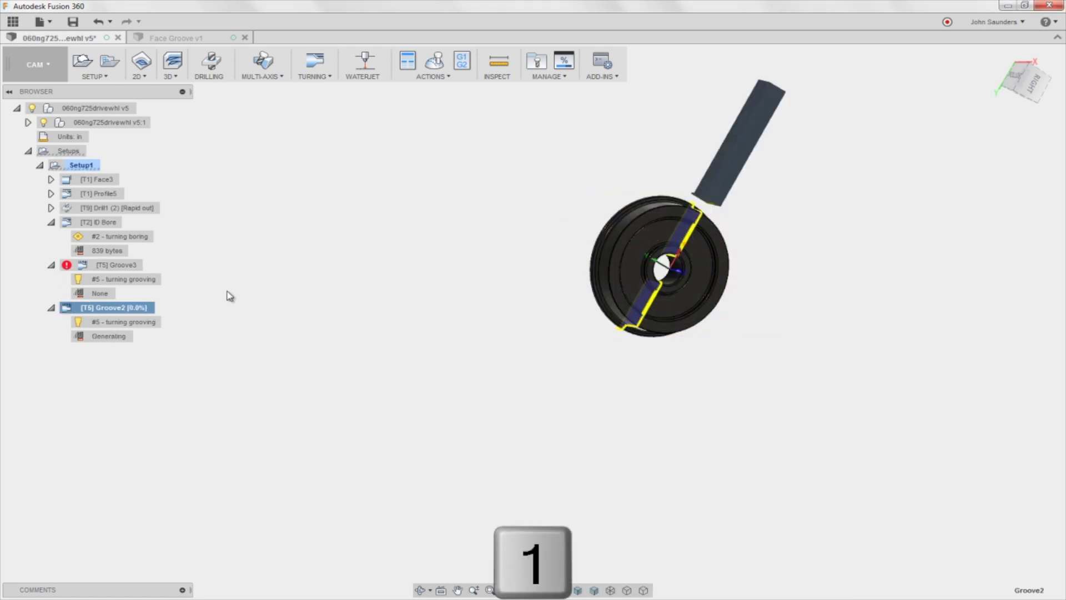
Look over the wheel, read the regenerated Groove2's message log, and close it.
scroll(618, 251, up, 2)
middle_drag(611, 172, 438, 172)
scroll(436, 171, up, 2)
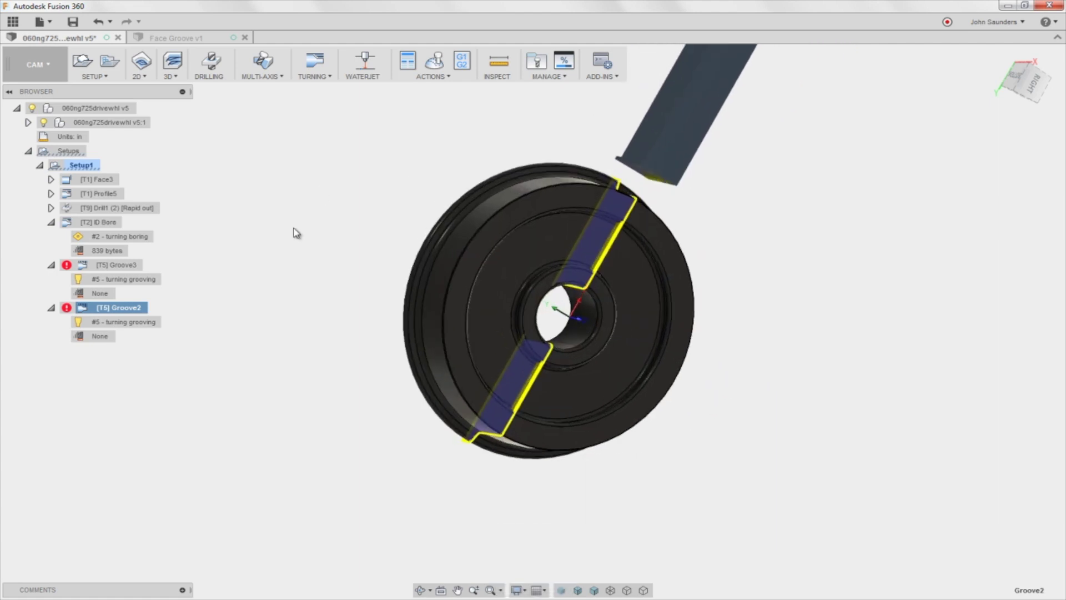
click(67, 307)
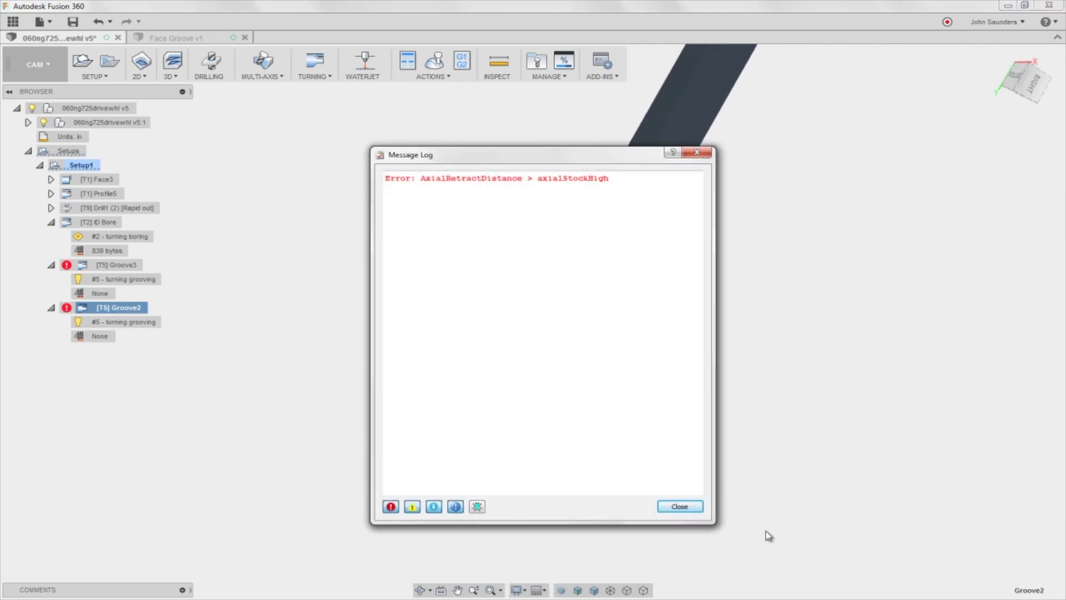
click(679, 508)
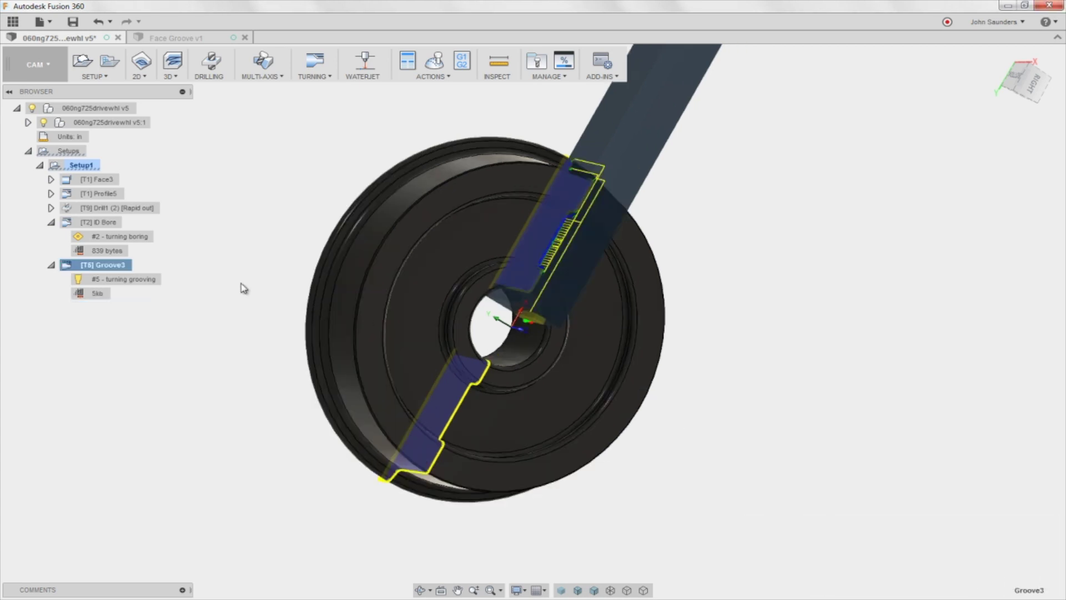
Undo the last change to the Groove3 operation.
right_click(97, 267)
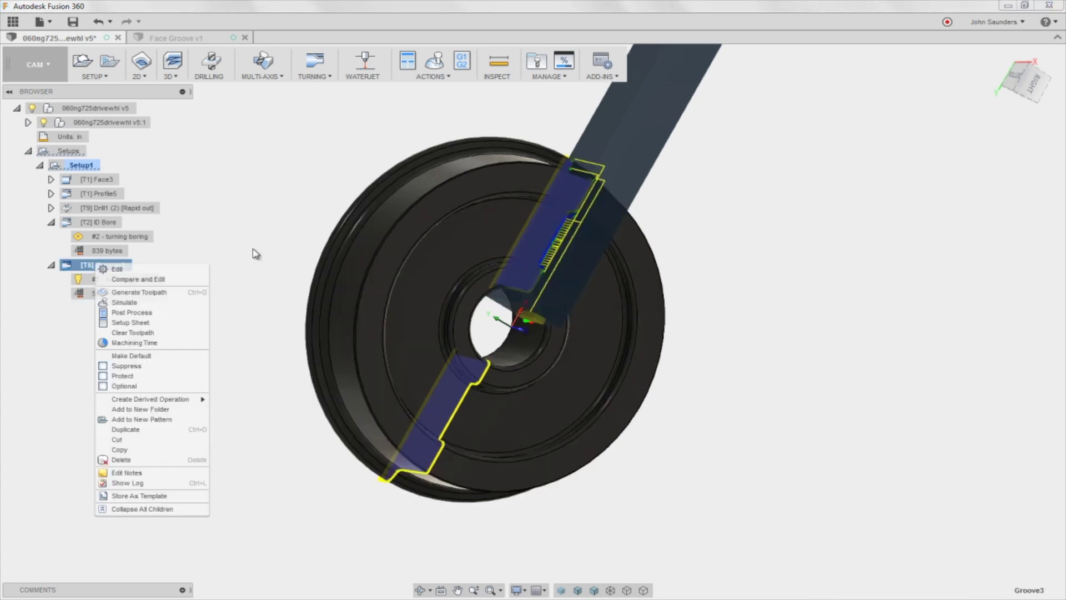
click(240, 248)
key(ctrl+z)
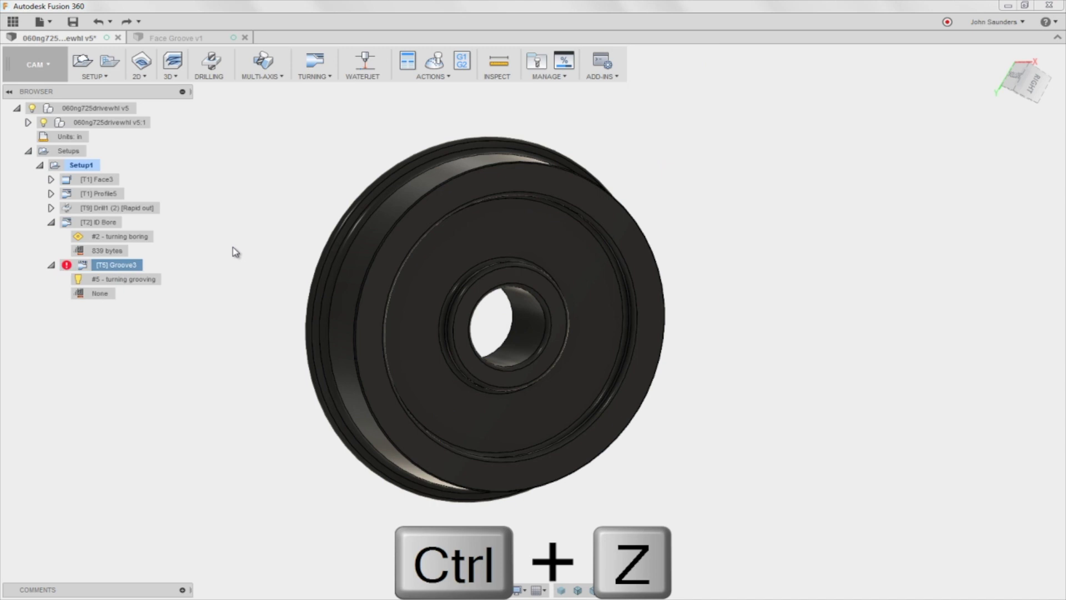
Open Groove3's radii settings for editing, and examine its inner radius and clearance around the wheel's bore.
right_click(122, 266)
click(137, 268)
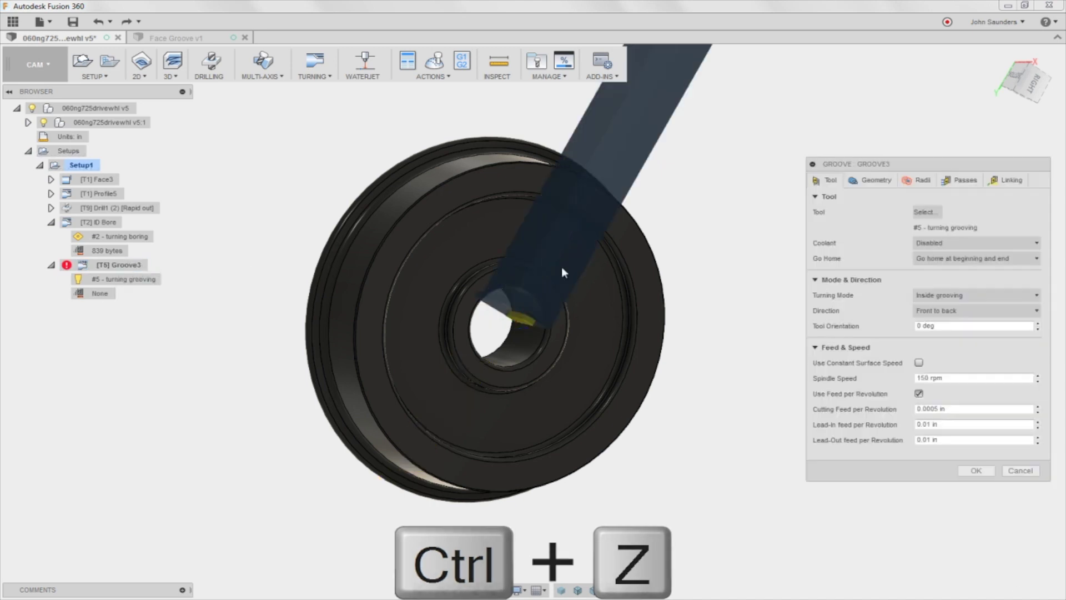
click(916, 180)
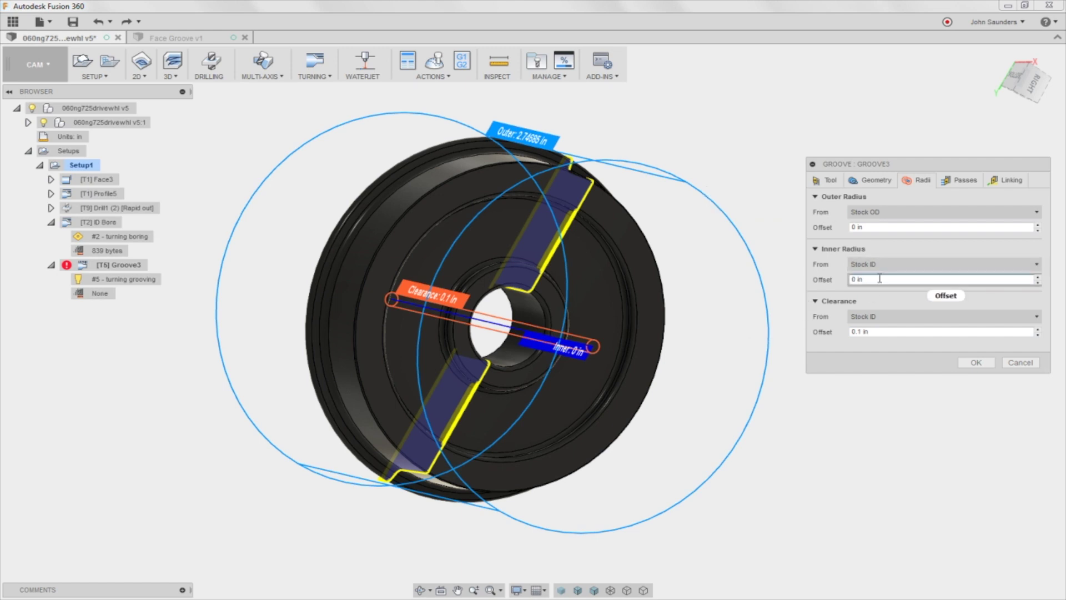
scroll(572, 350, up, 3)
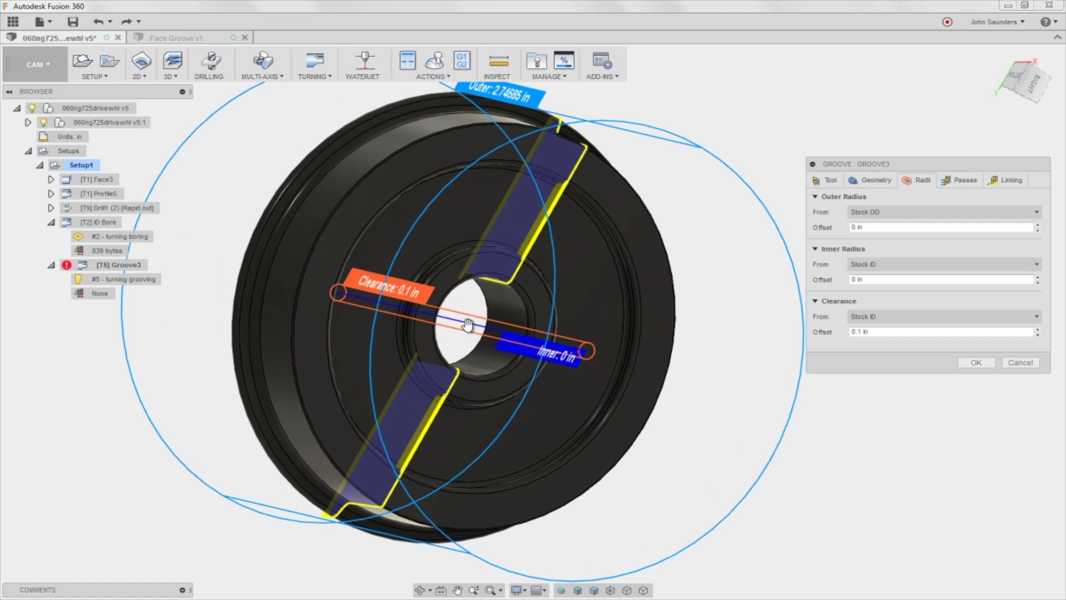
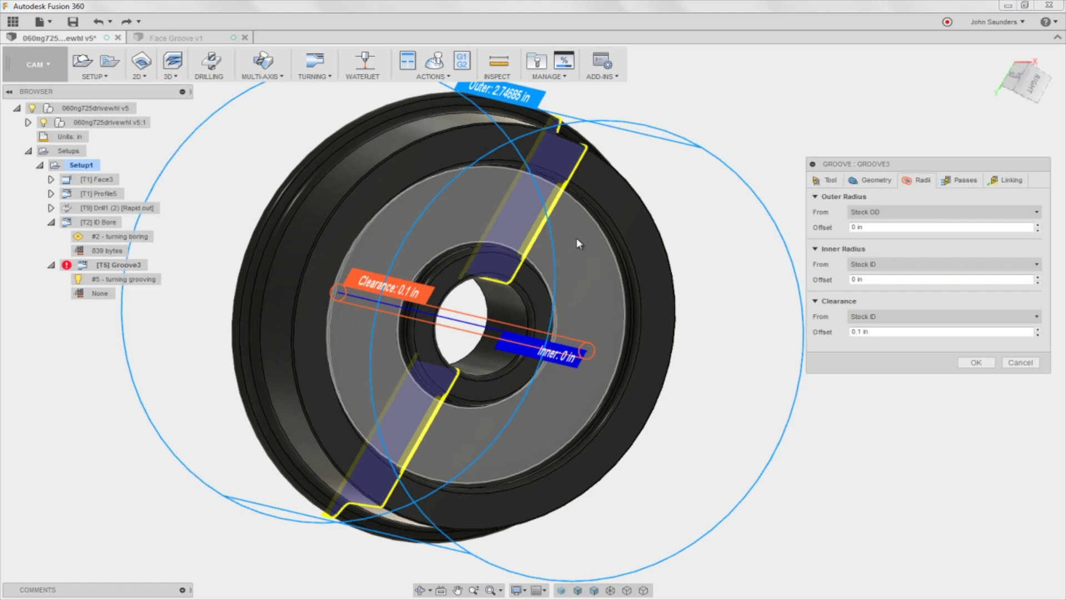
Set Groove3's inner radius offset to 0.6 in and its clearance offset to 0.3 in, and confirm to regenerate the toolpath.
click(862, 280)
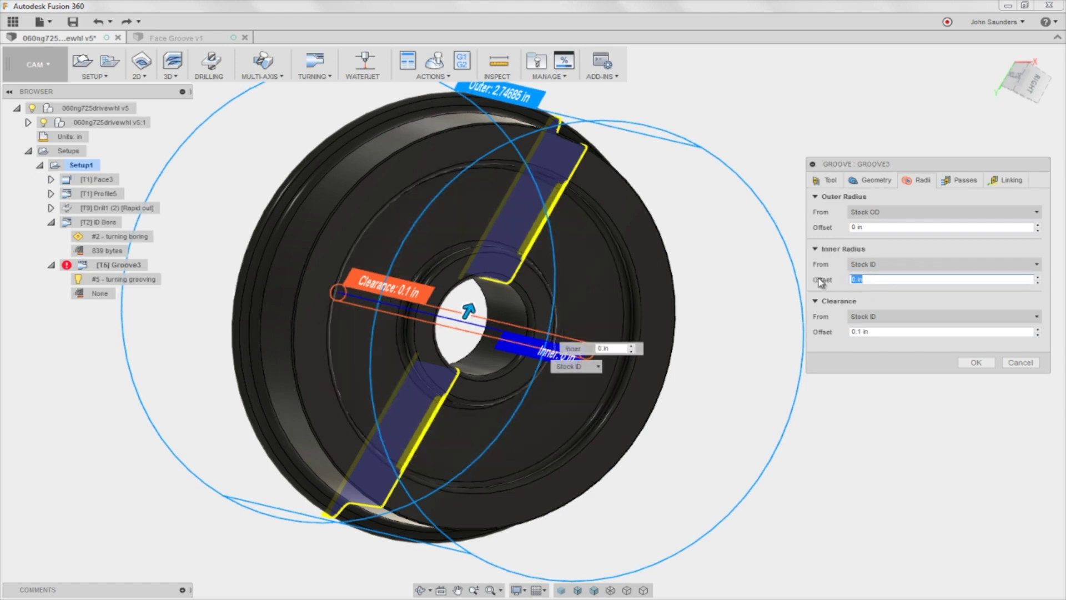
key(Delete)
text(.6)
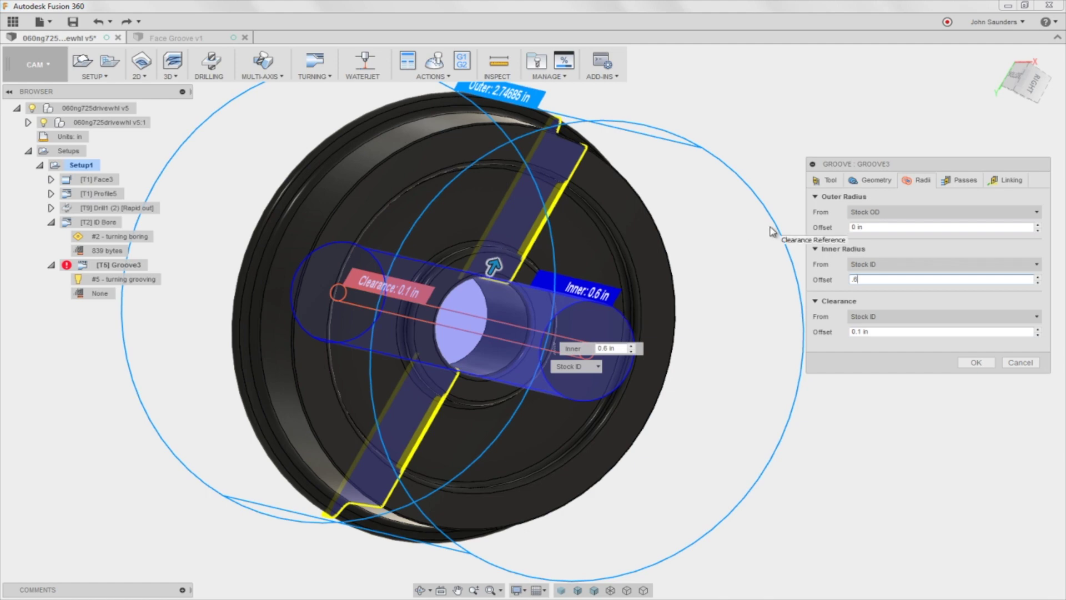
click(873, 331)
text(0.3)
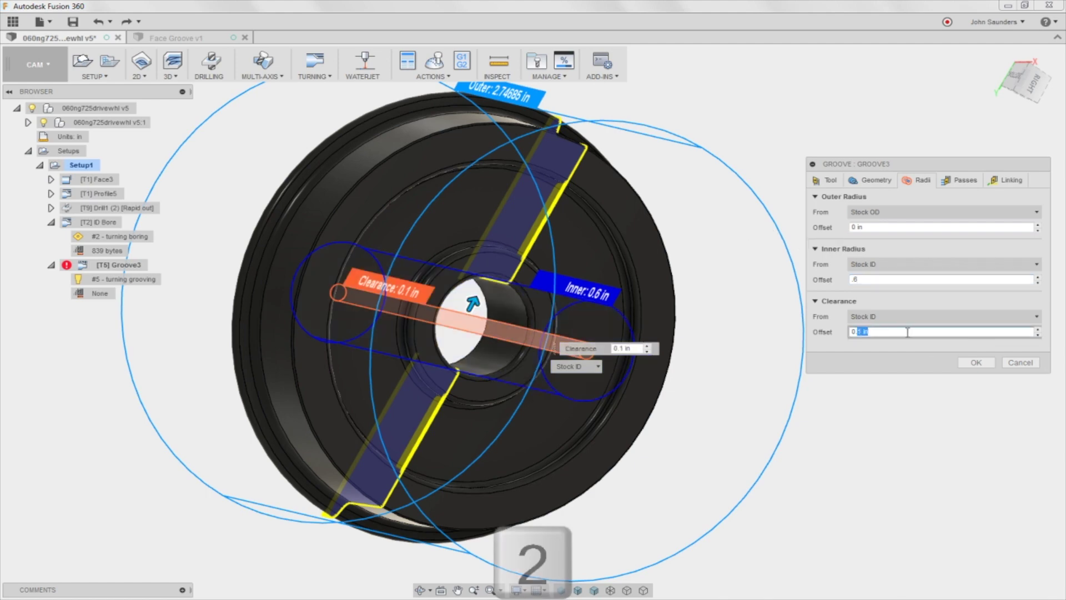
click(976, 362)
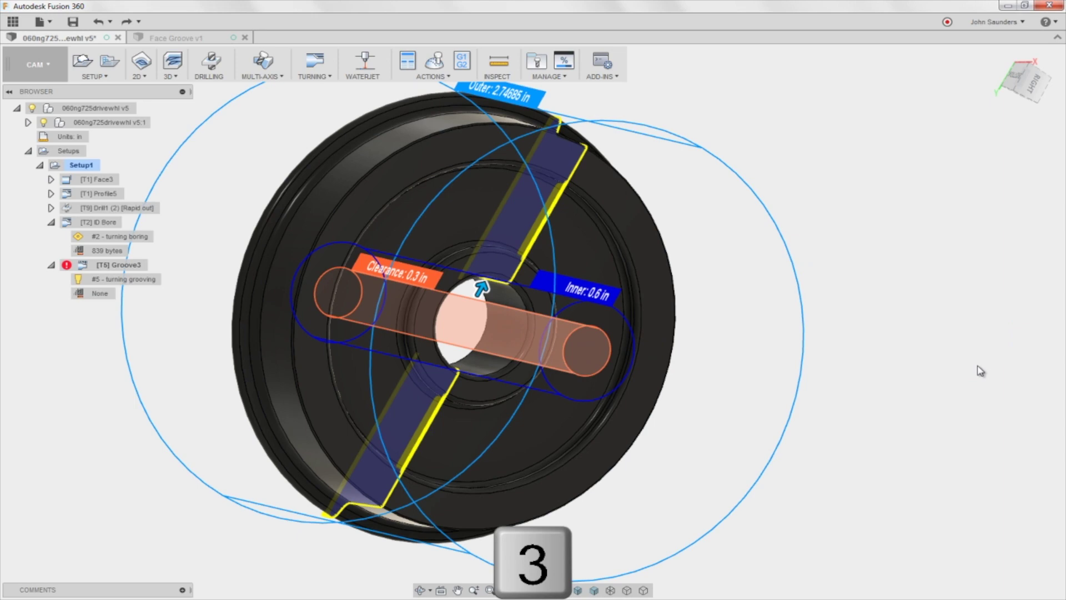
Inspect the Groove3 toolpath, reopen the operation's radii settings, and reference its outer radius from Diameter.
shift+middle_drag(981, 371, 738, 217)
scroll(443, 127, up, 2)
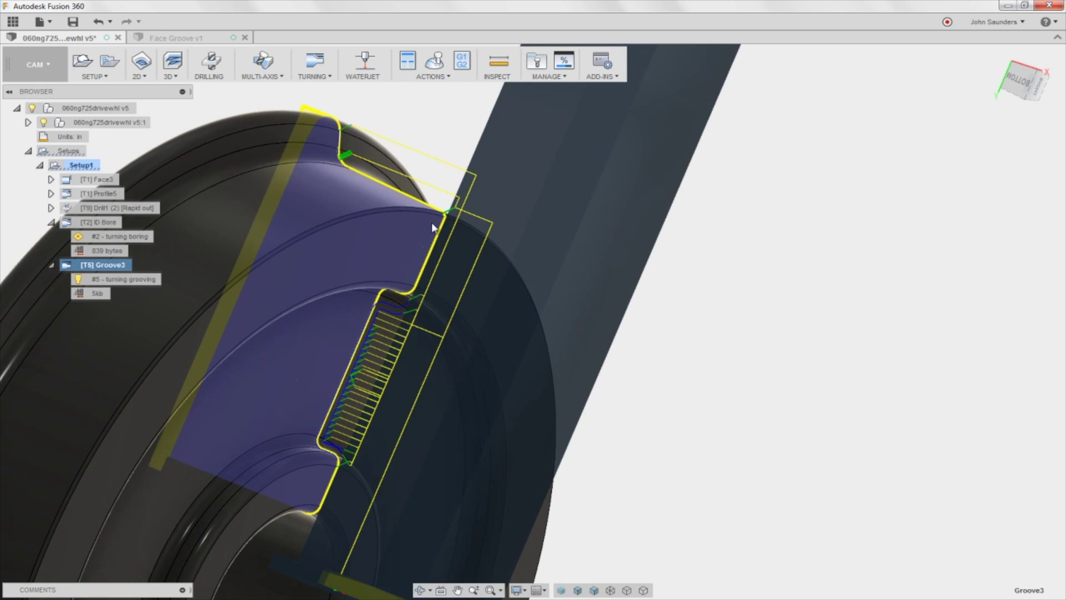
scroll(432, 222, down, 3)
shift+middle_drag(432, 222, 366, 217)
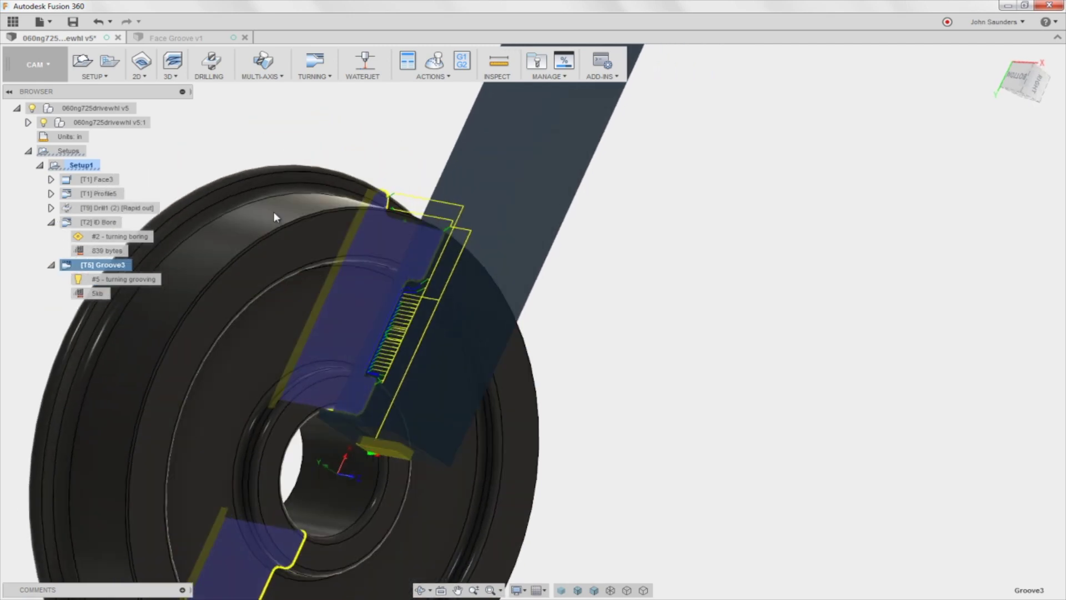
right_click(123, 270)
click(139, 268)
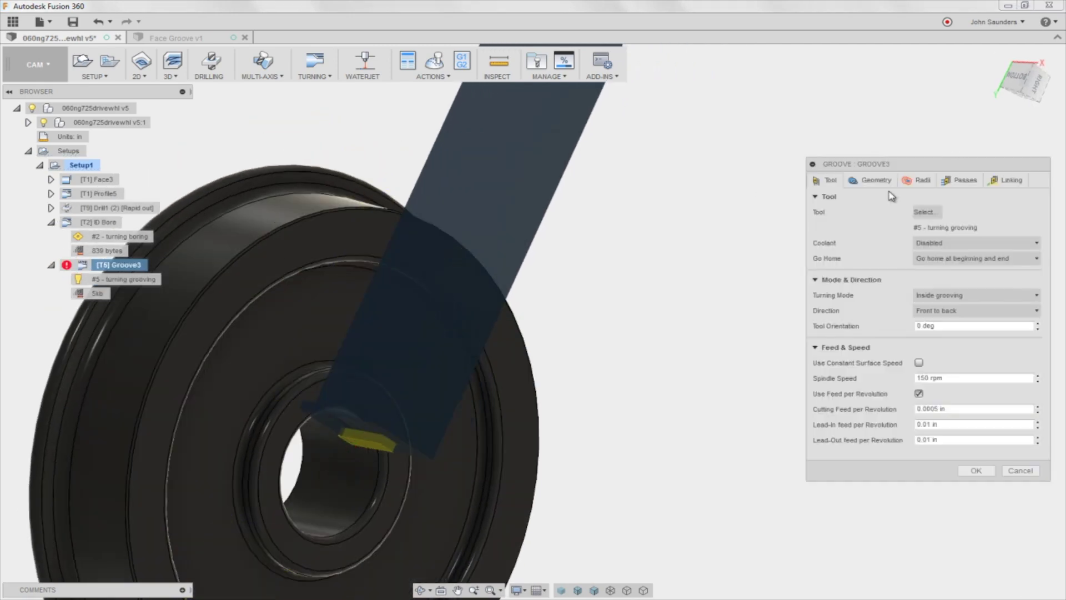
click(923, 182)
scroll(678, 222, down, 2)
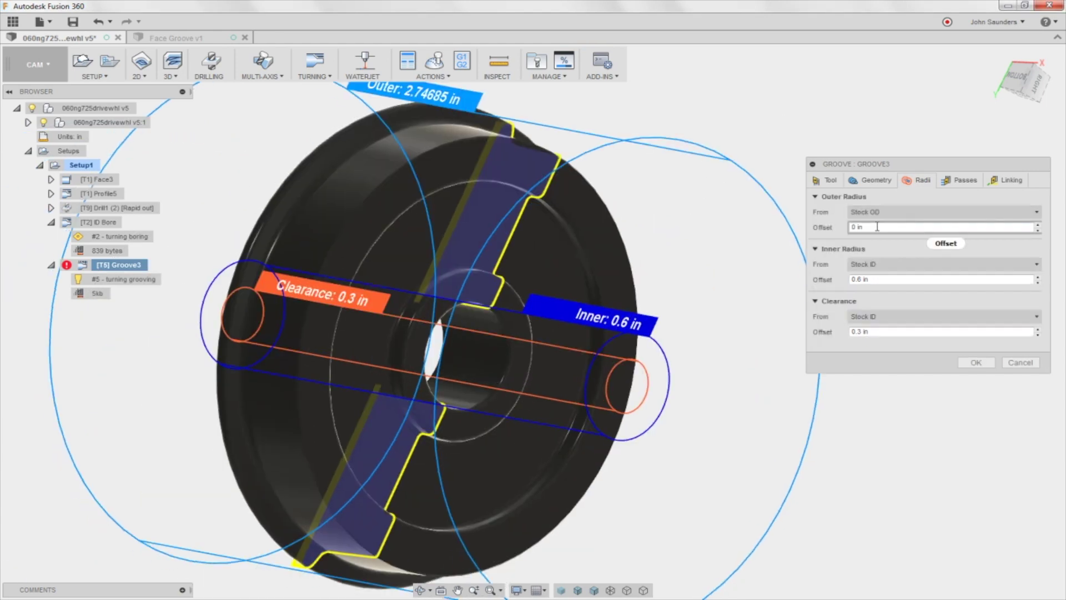
click(883, 212)
click(876, 318)
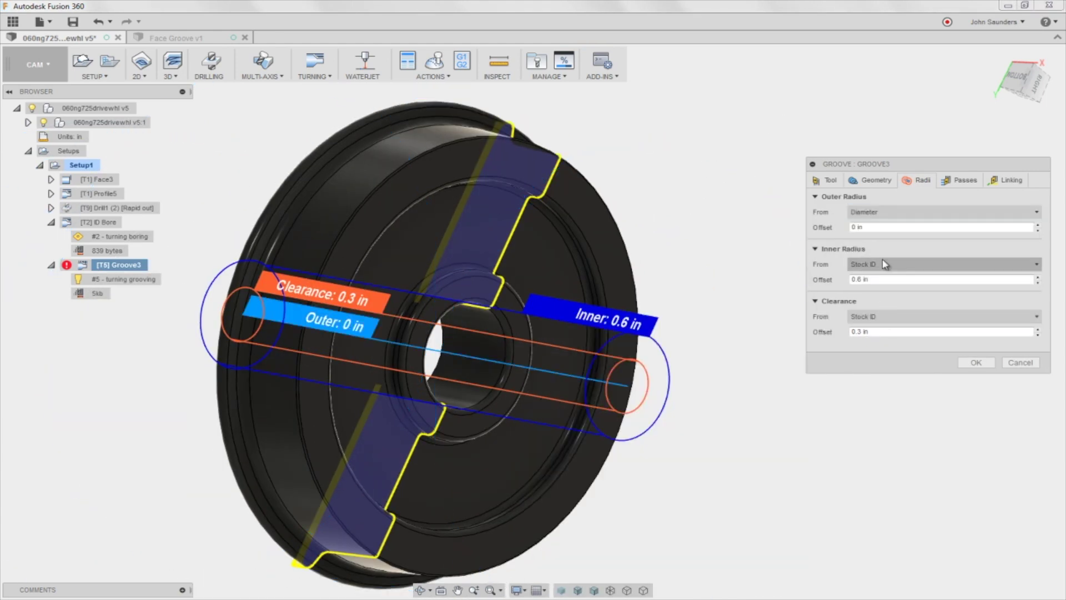
Set Groove3's outer radius offset to 4.2 in, comparing the limit circle with the recess in the Right view.
click(885, 227)
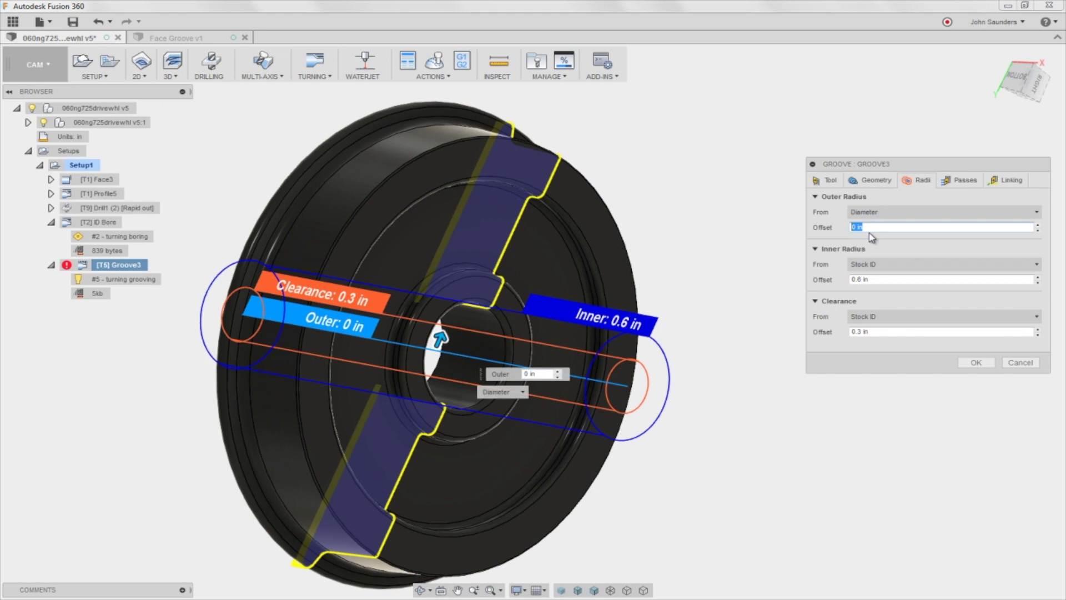
text(2)
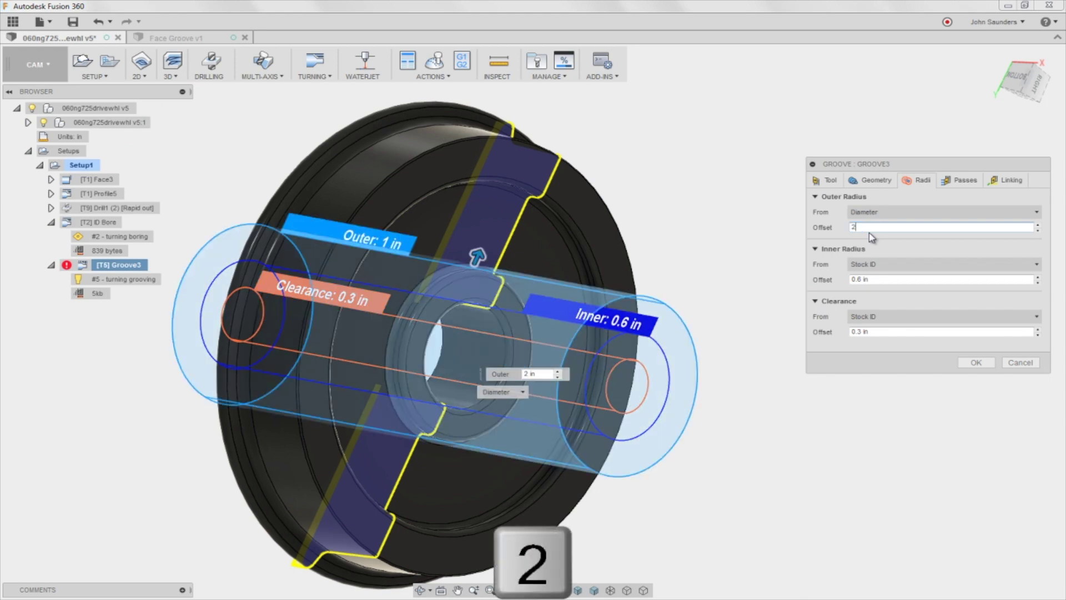
key(shift+Left)
text(4)
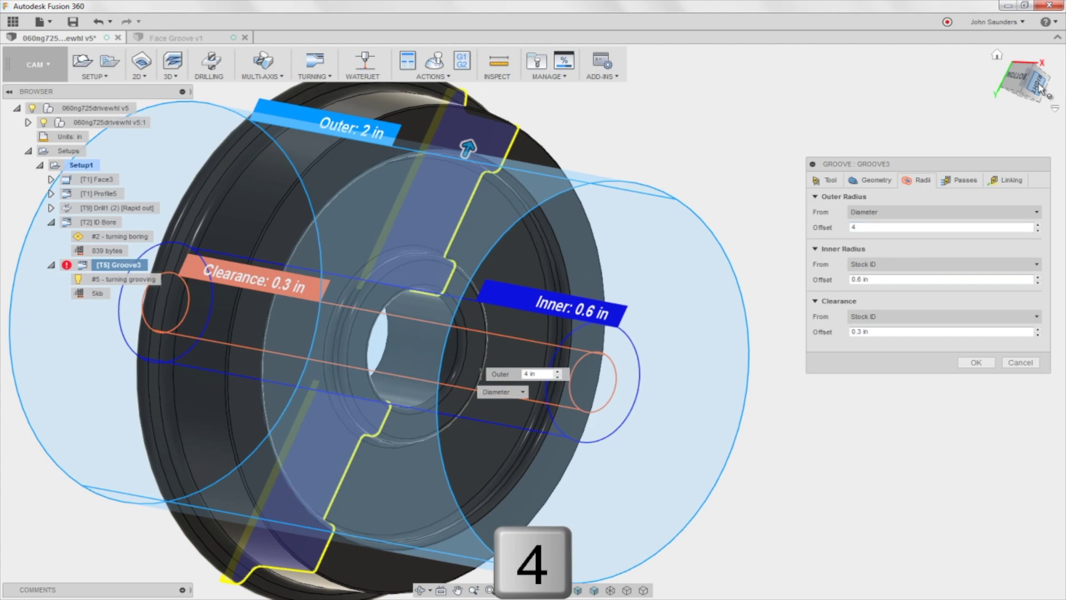
click(1035, 83)
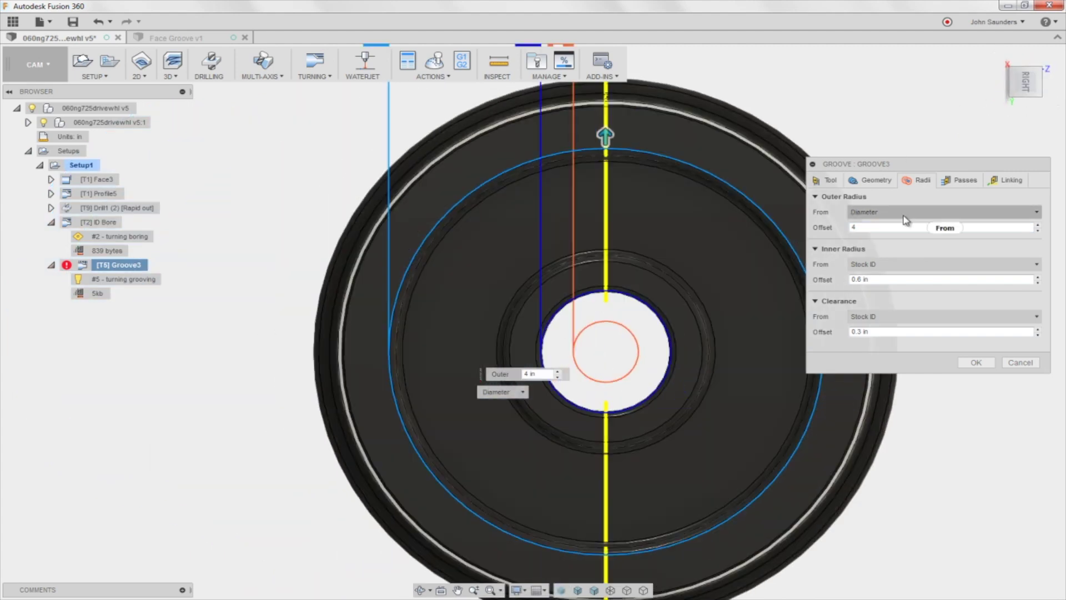
click(885, 228)
text(.2)
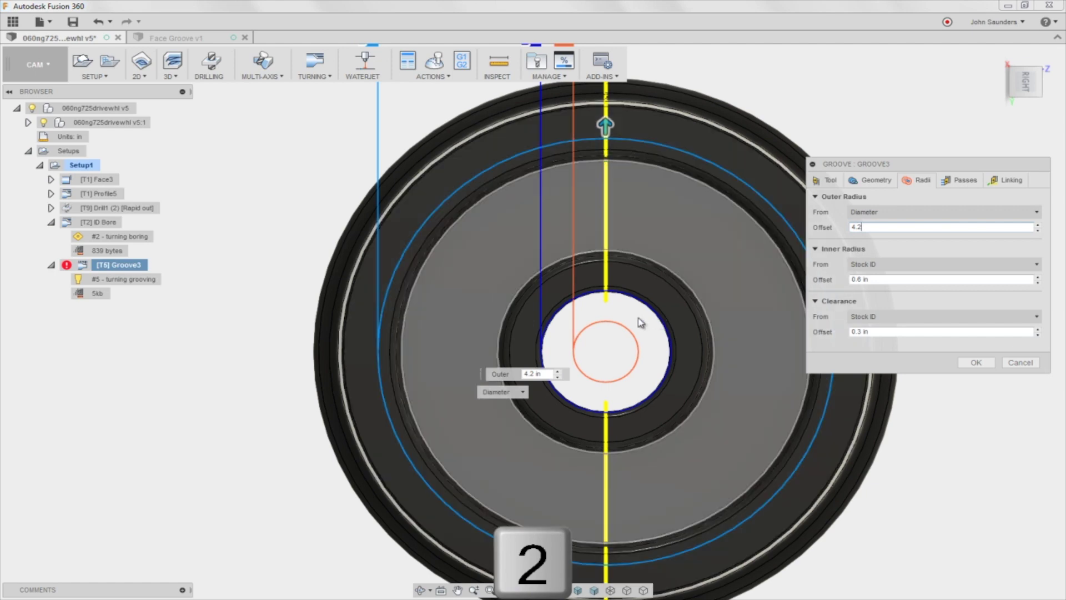
Set Groove3's inner radius offset to 0.8 in, between the bore and the recess, and confirm the operation.
scroll(638, 322, up, 3)
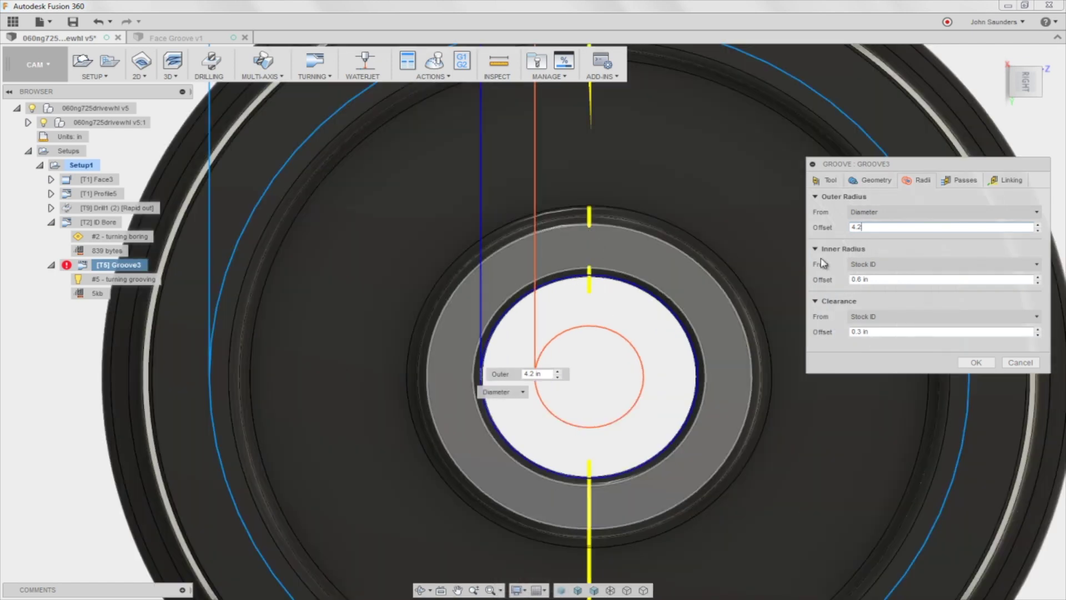
drag(857, 280, 884, 280)
text(8)
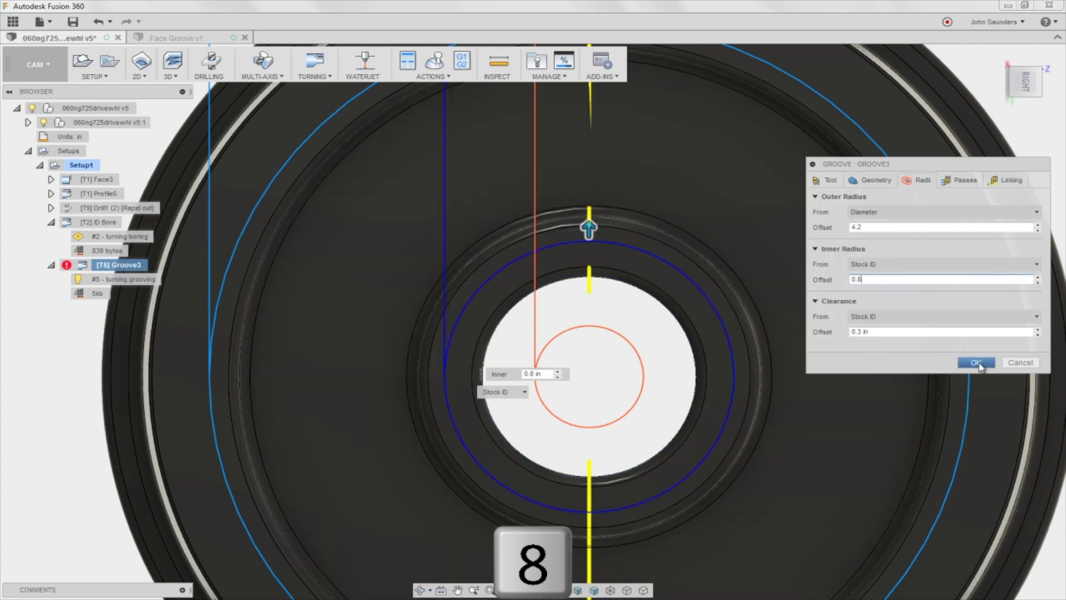
click(967, 362)
Look over the new groove toolpath, start a simulation of all Setup1 operations, and advance it to Groove3.
scroll(754, 283, down, 3)
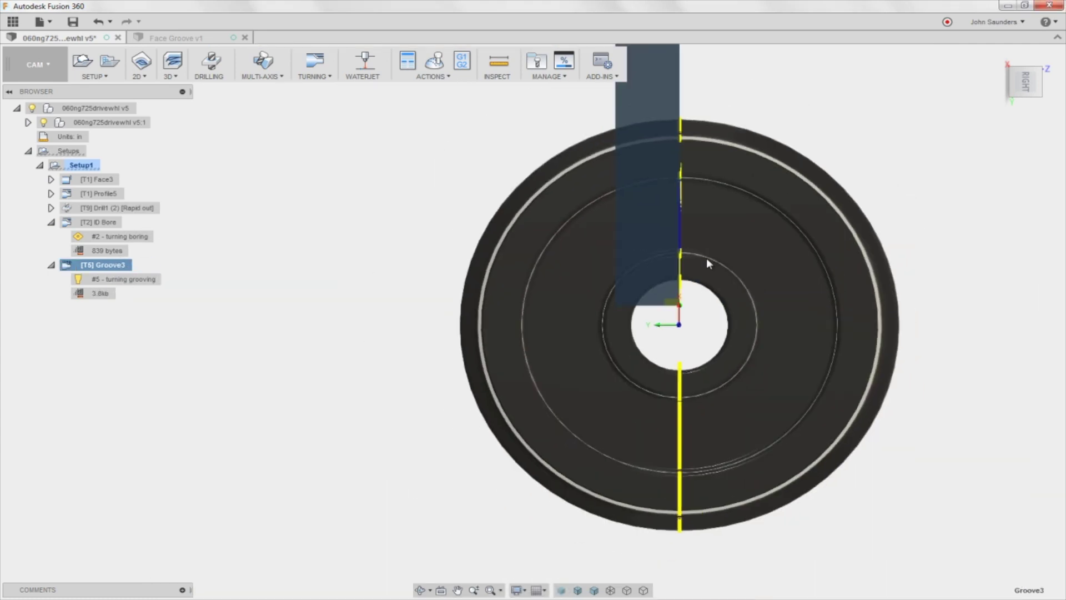
shift+middle_drag(707, 258, 543, 229)
scroll(743, 229, up, 2)
scroll(628, 224, up, 2)
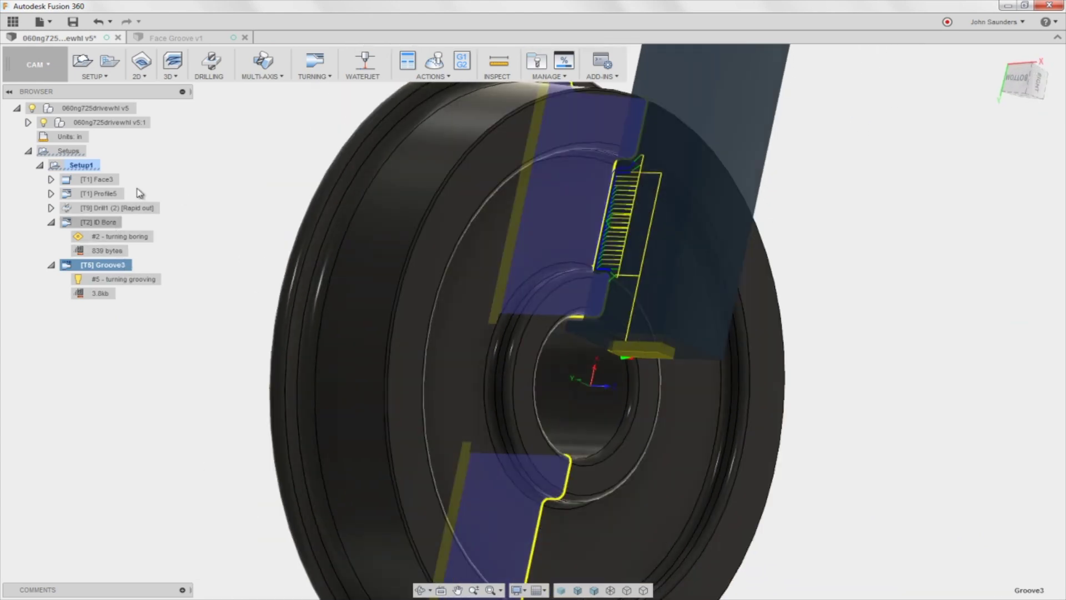
click(81, 165)
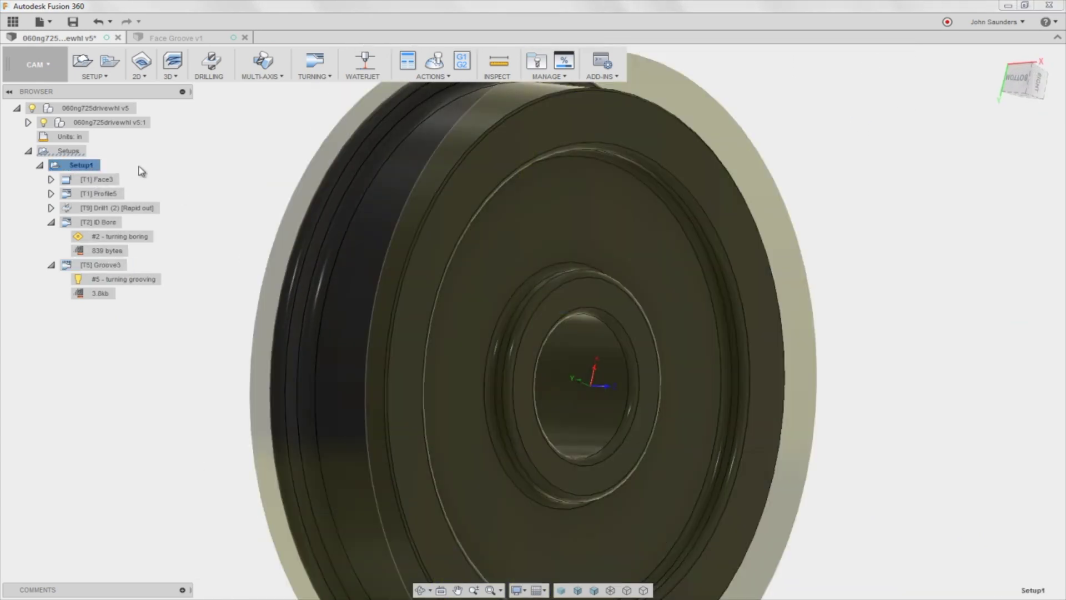
click(434, 61)
drag(116, 244, 216, 225)
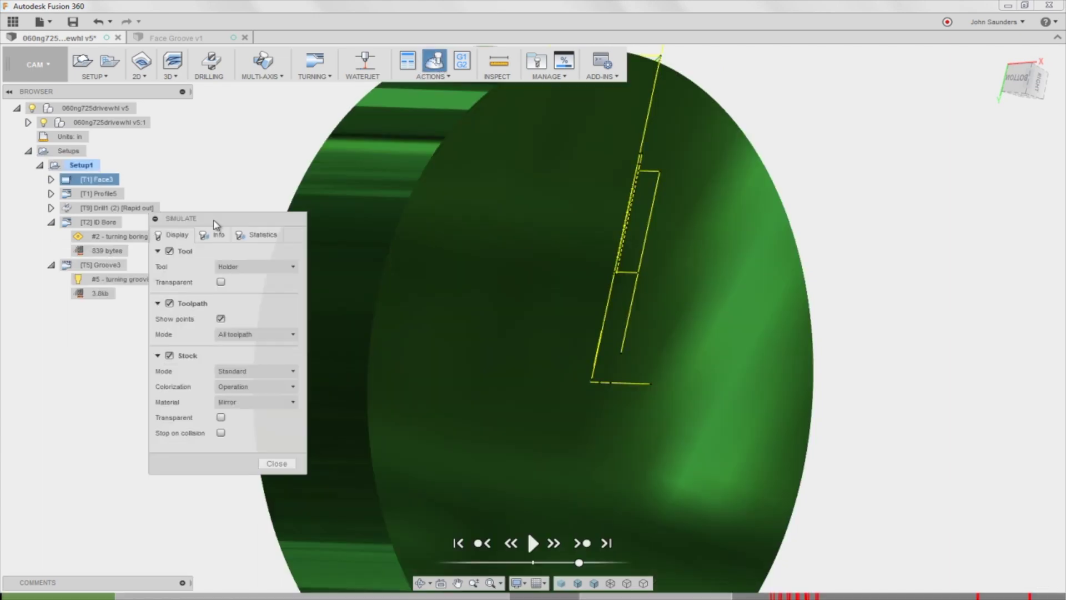
click(92, 265)
Set the simulation's toolpath display mode to Tail, with the wheel's recess side in view.
scroll(686, 286, down, 2)
shift+middle_drag(585, 248, 517, 244)
scroll(568, 250, up, 1)
scroll(517, 244, up, 1)
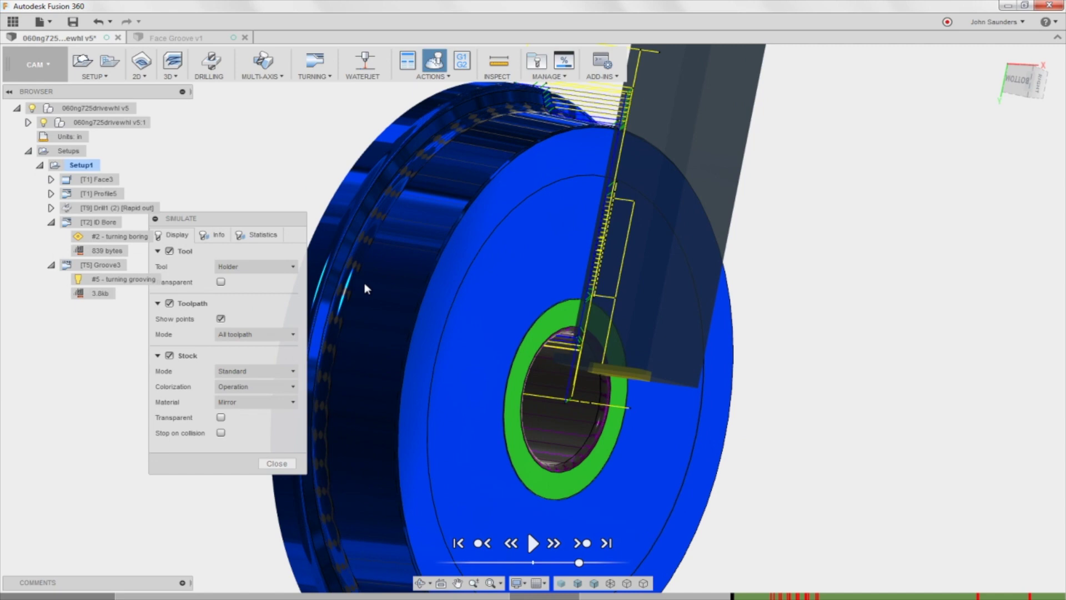
click(257, 335)
click(241, 395)
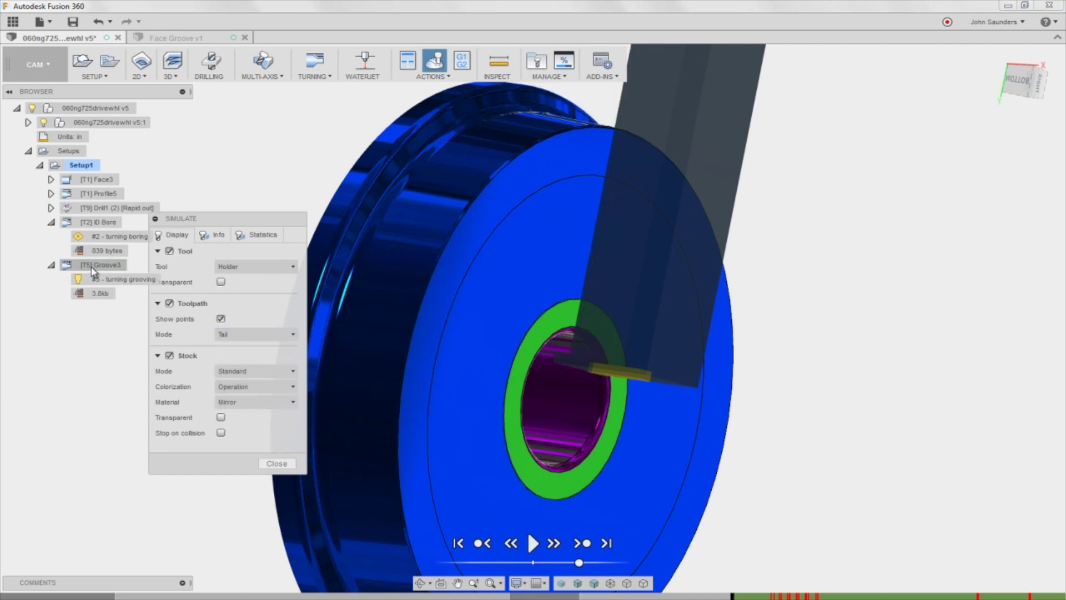
Play the Groove3 simulation, watch the tool cut the face recess from several angles, and close the simulation.
shift+middle_drag(414, 267, 520, 434)
click(533, 543)
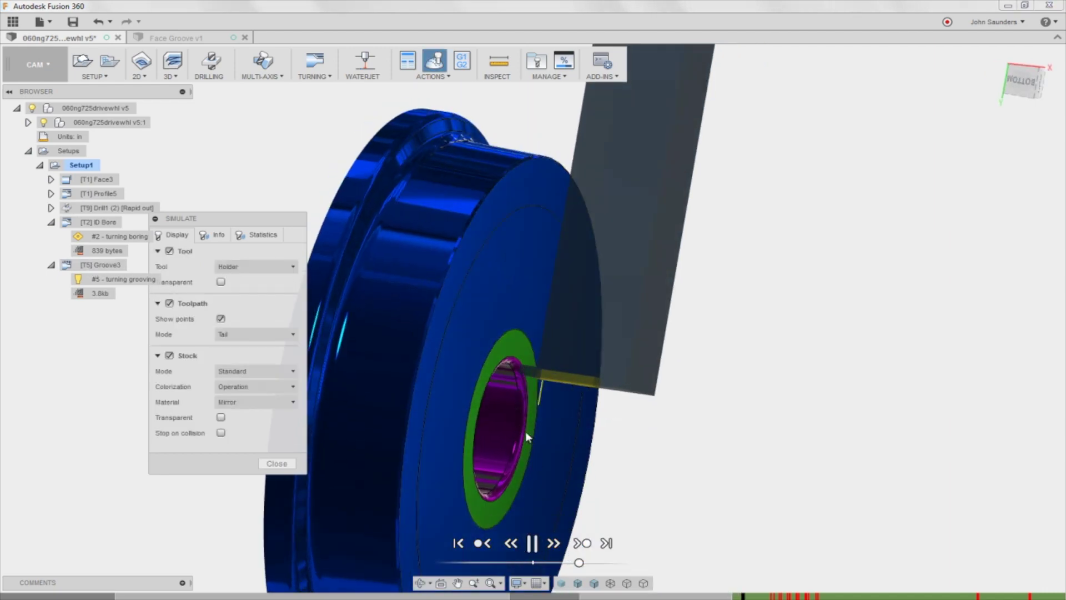
shift+middle_drag(511, 405, 504, 344)
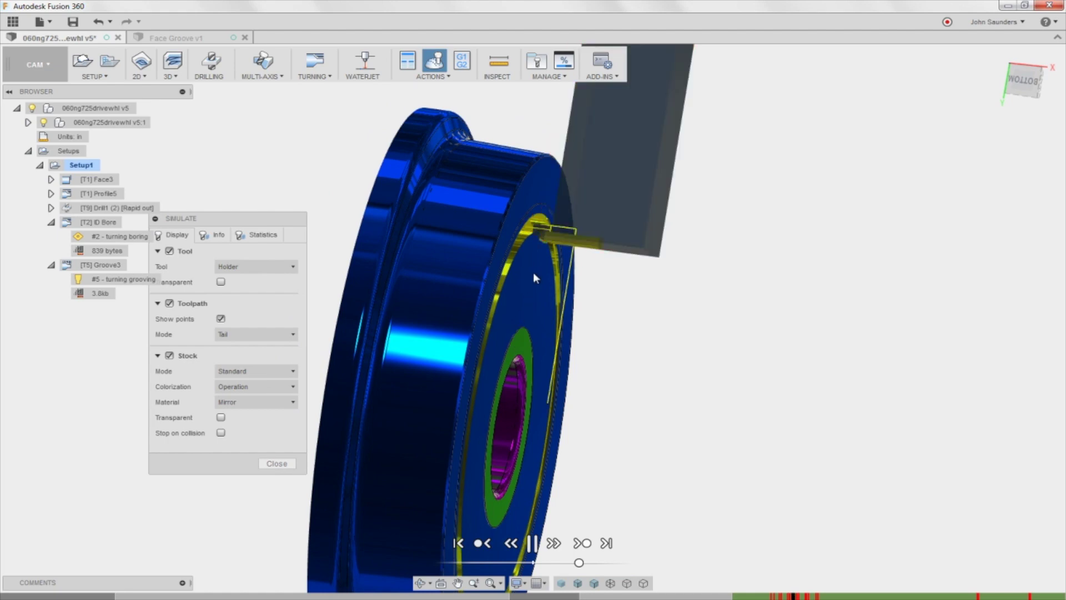
shift+middle_drag(533, 273, 540, 279)
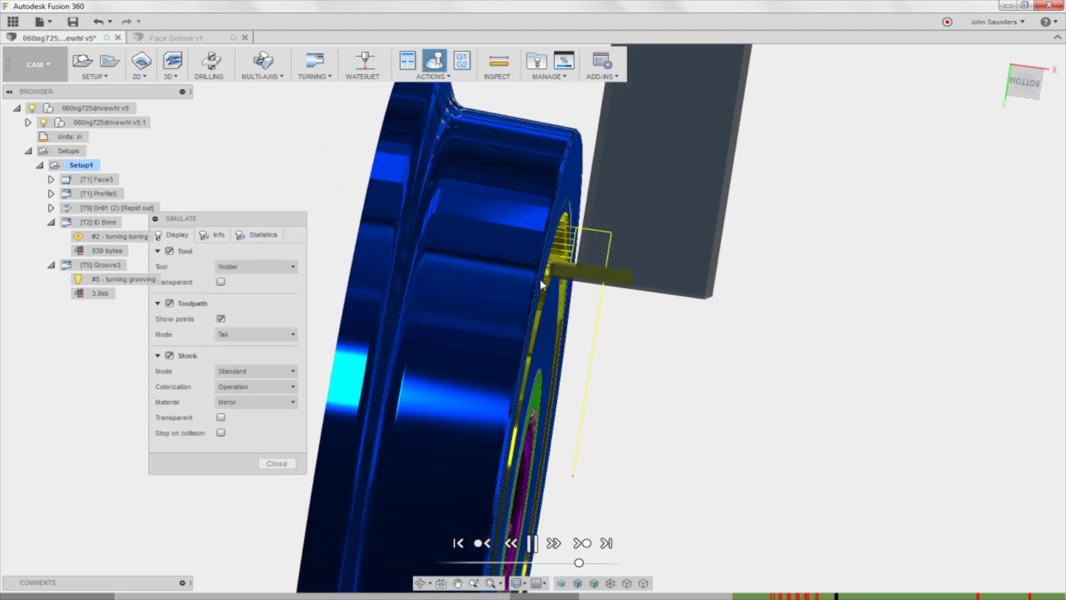
shift+middle_drag(537, 279, 528, 280)
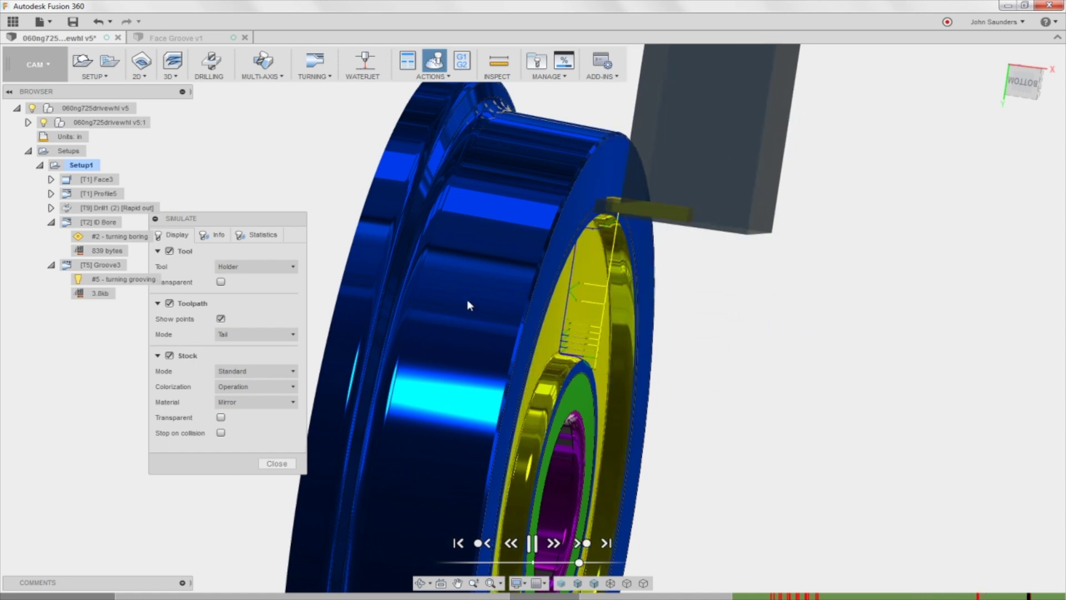
shift+middle_drag(537, 286, 563, 317)
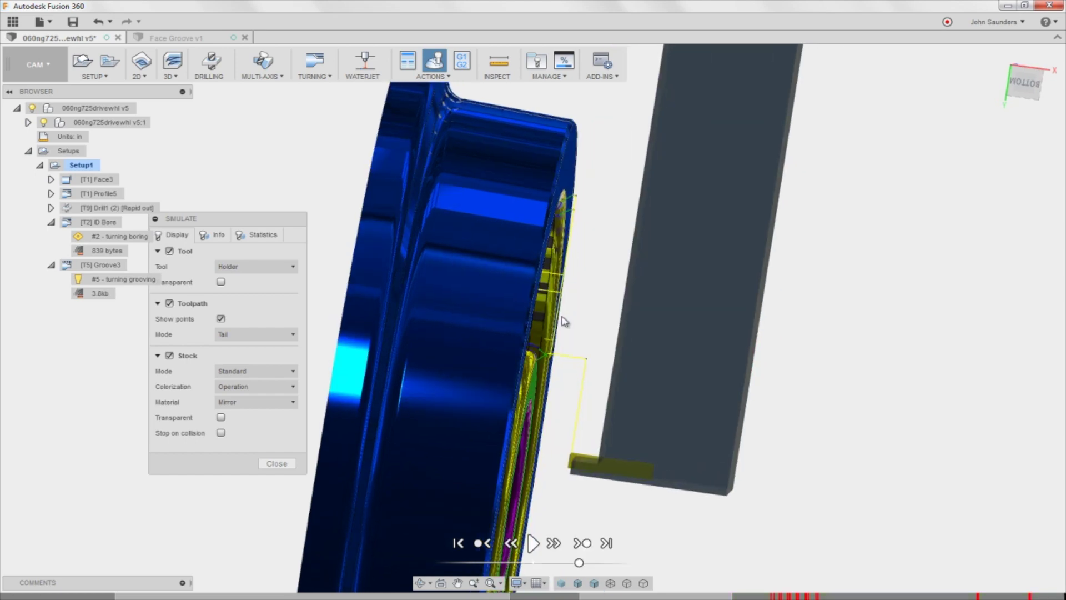
click(276, 463)
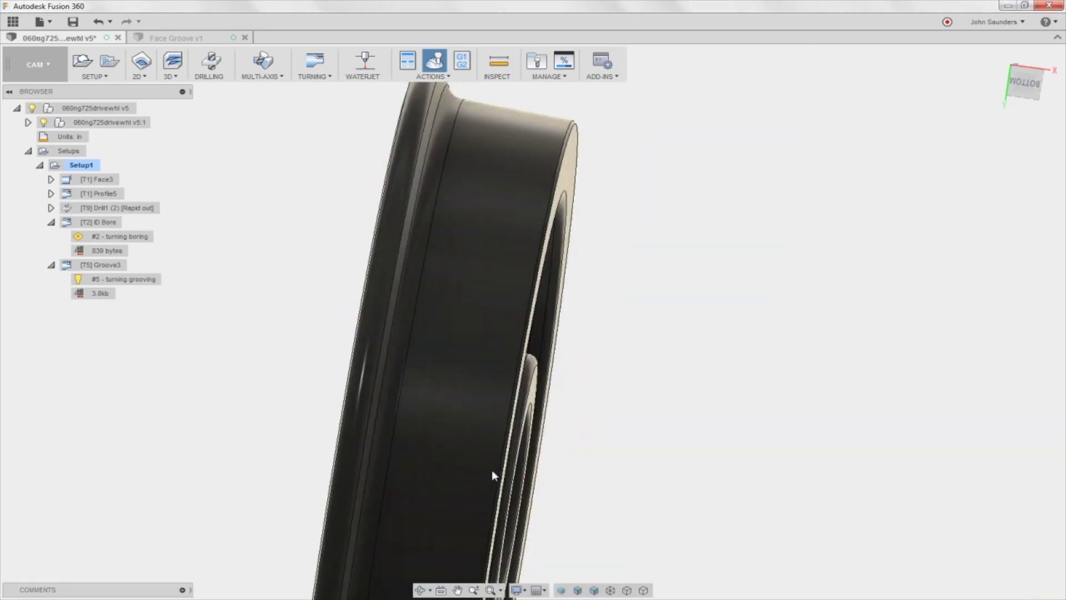
Edit Groove3, open the tool library for its tool selection, and discard a new turning tool started in the Face Groove v1 library.
double_click(111, 264)
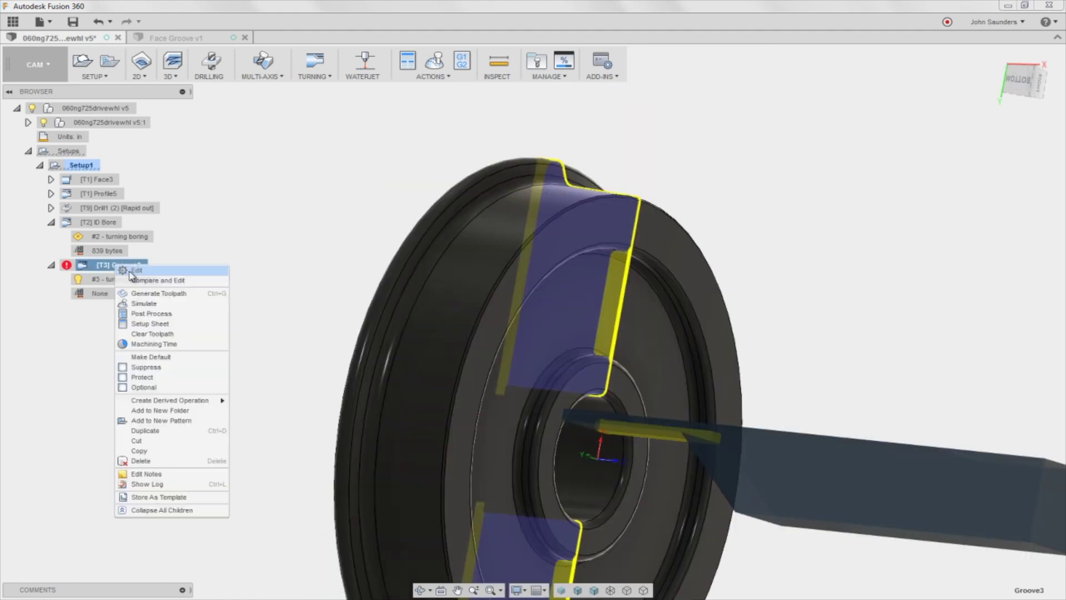
click(202, 273)
click(924, 213)
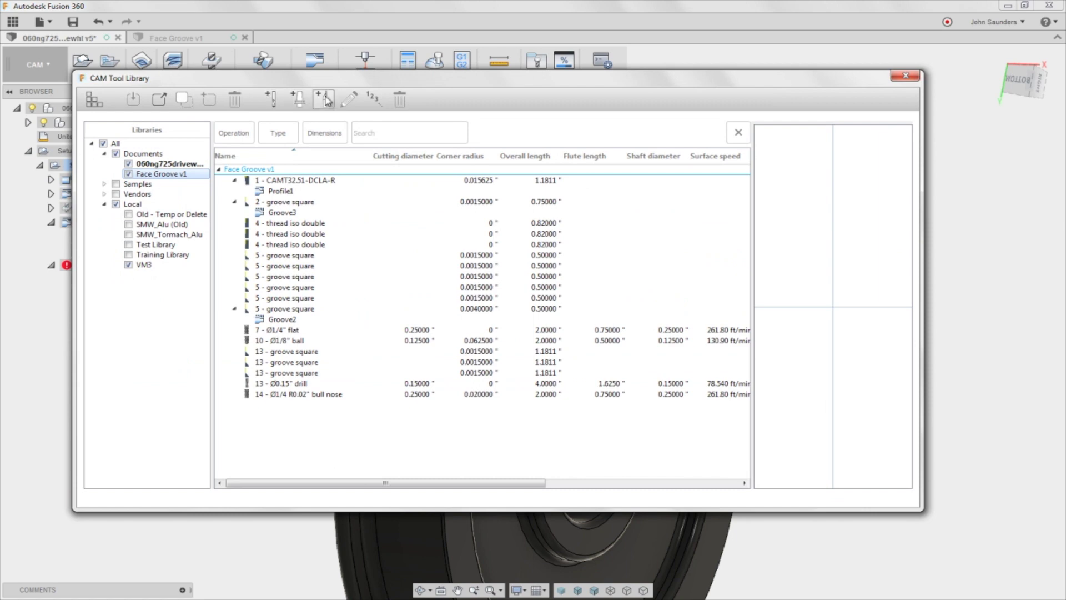
click(326, 99)
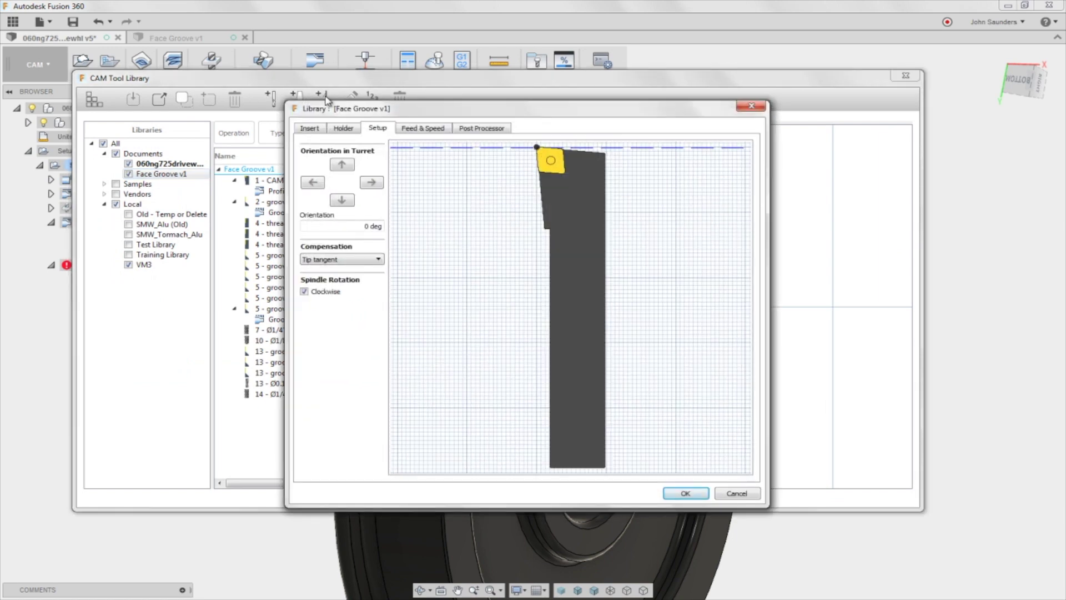
key(Escape)
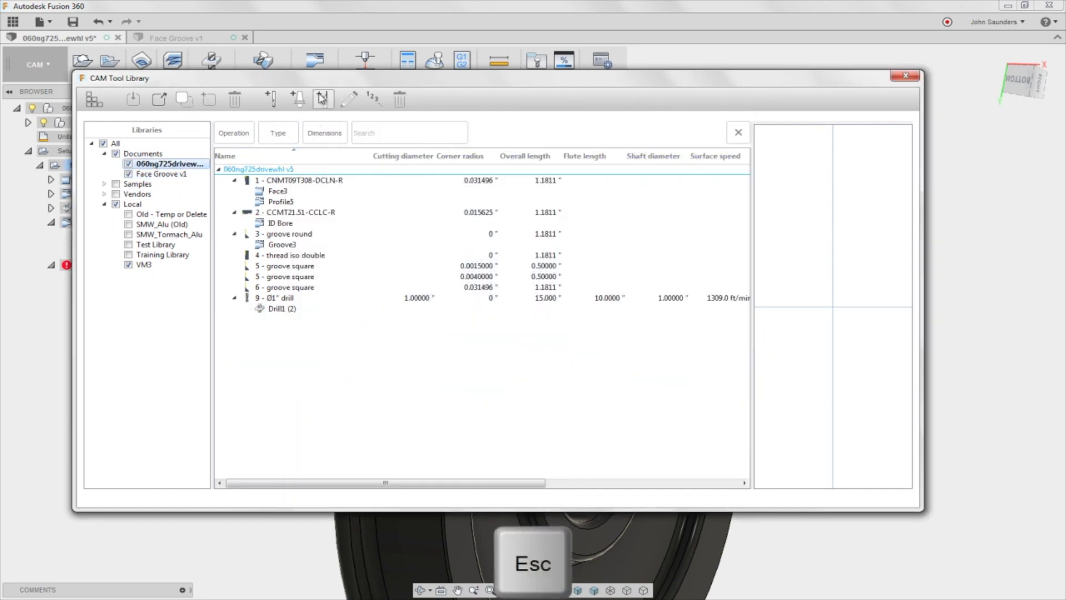
Create a turning grooving tool in the 060ng725drivewhl v5 library and set its turret orientation to 90 degrees.
click(322, 99)
click(310, 128)
click(368, 172)
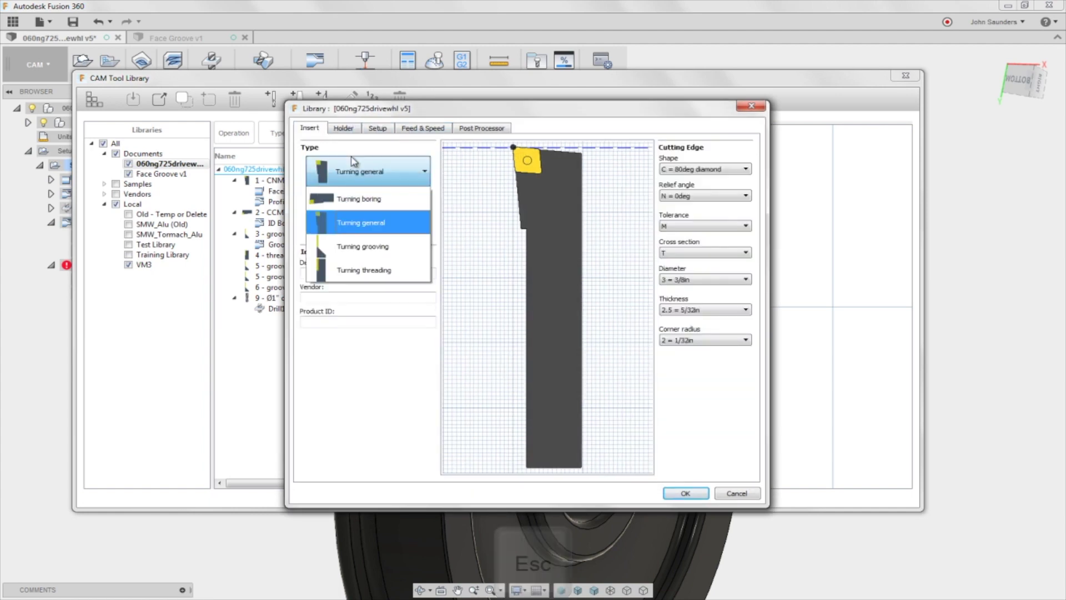
click(384, 246)
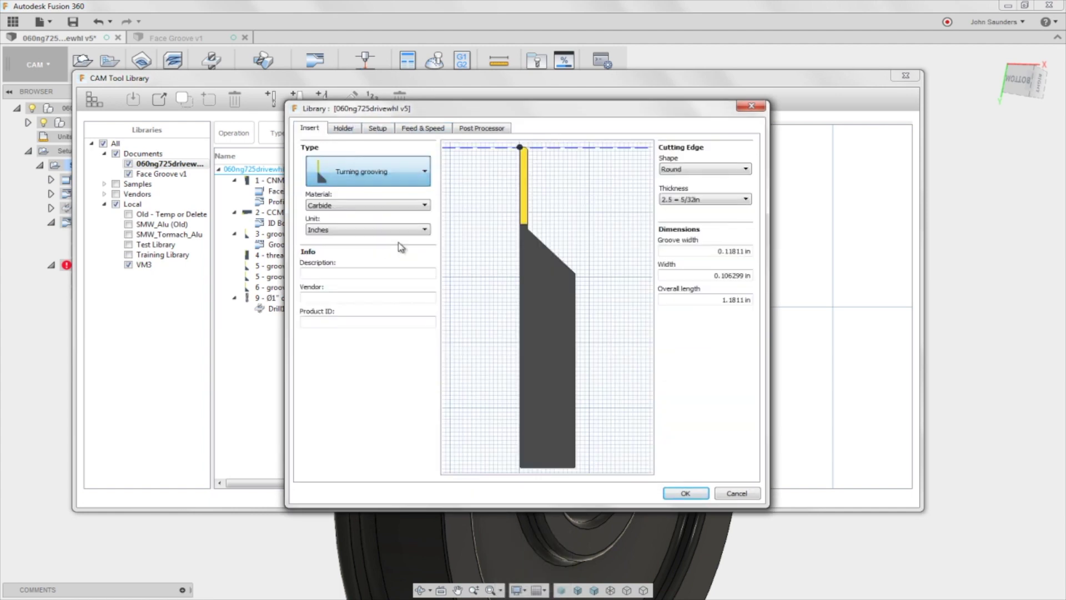
click(357, 131)
click(370, 130)
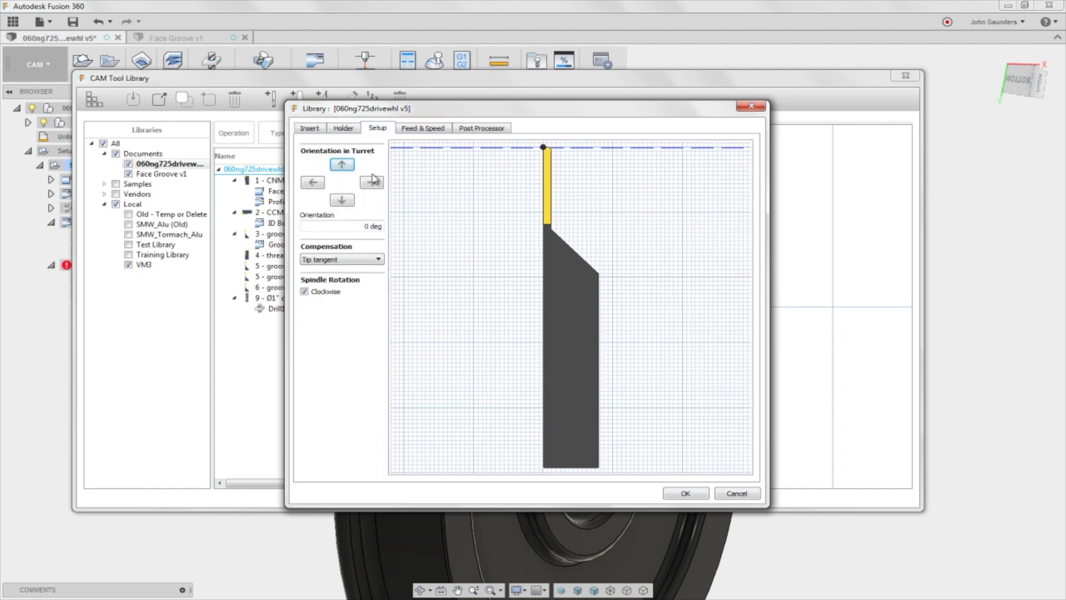
click(313, 184)
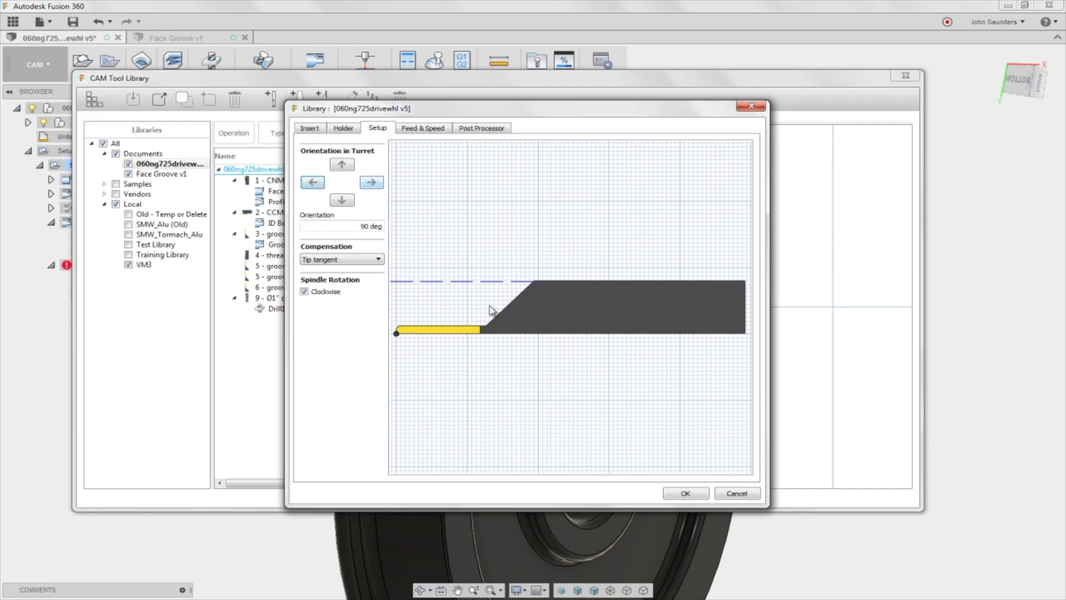
Number the new grooving tool 11, save it, and close the tool library.
click(464, 131)
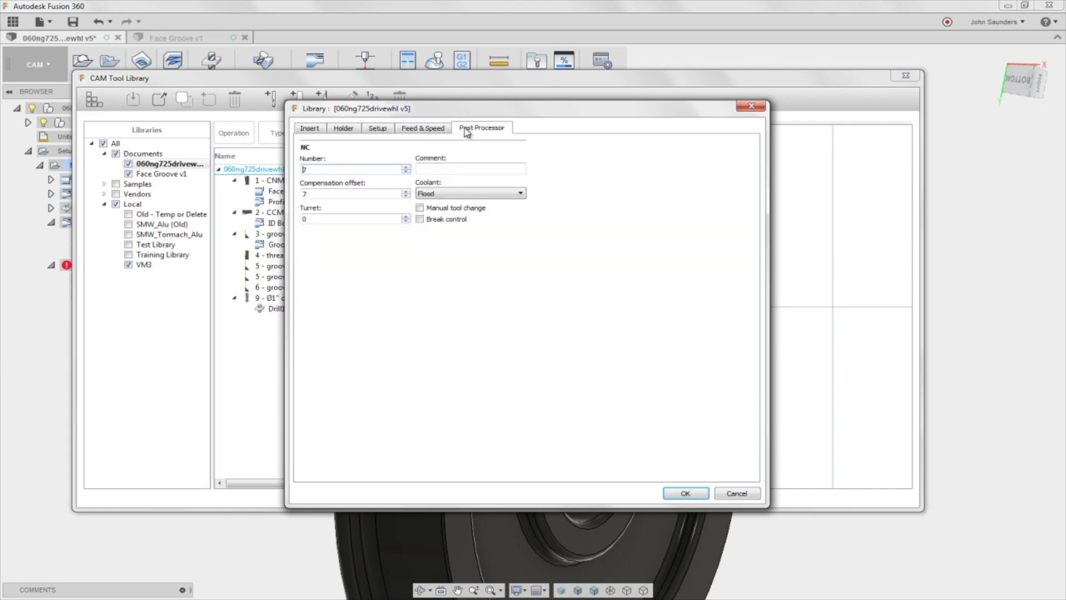
double_click(331, 170)
text(11)
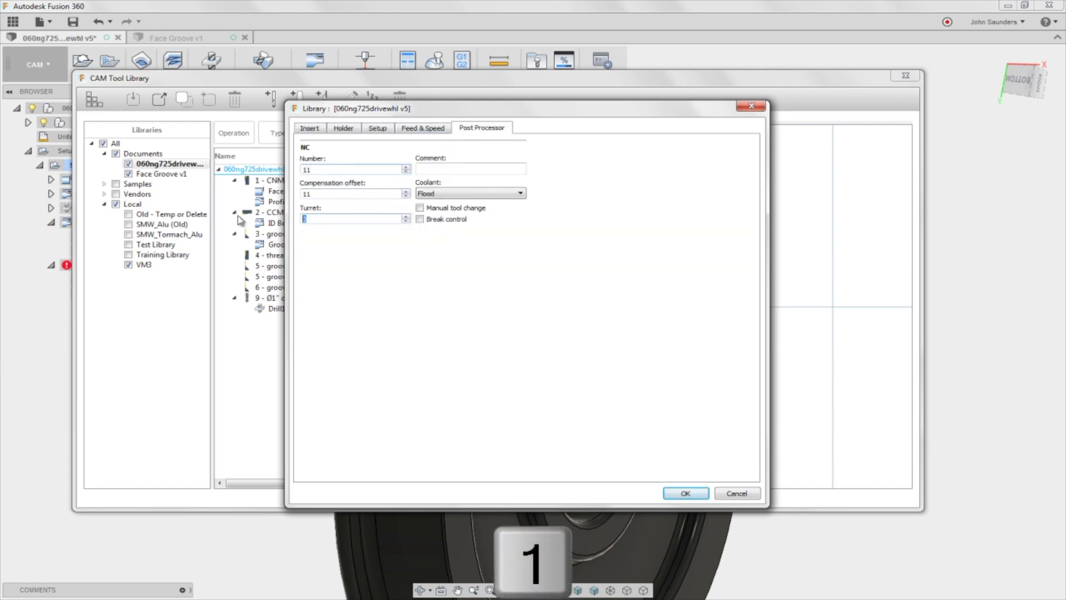
click(683, 494)
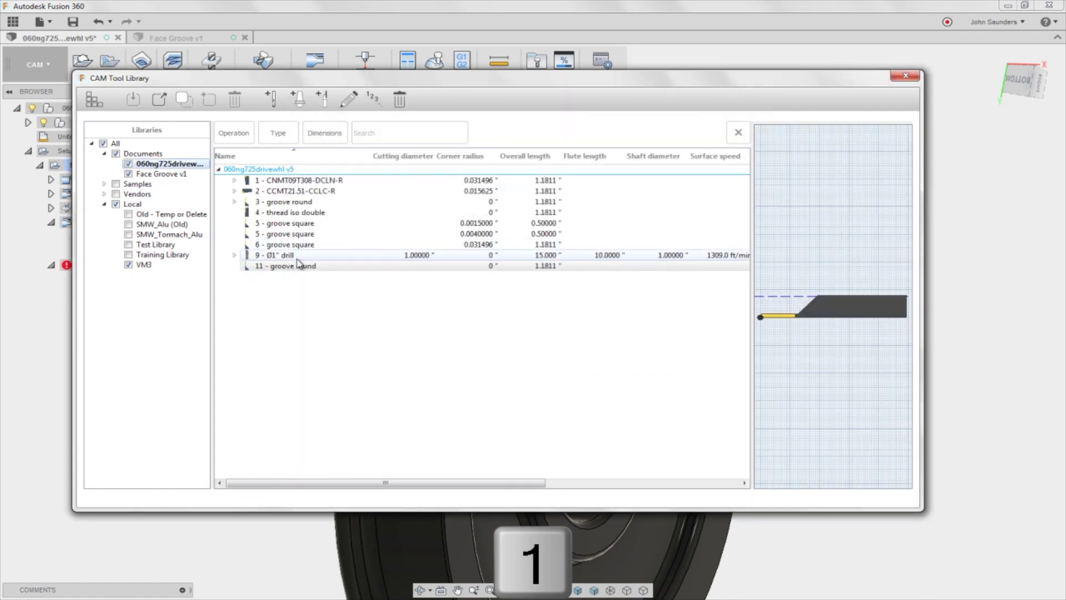
click(906, 76)
Edit Groove3 to use the 11 - groove round tool and apply the change.
right_click(118, 265)
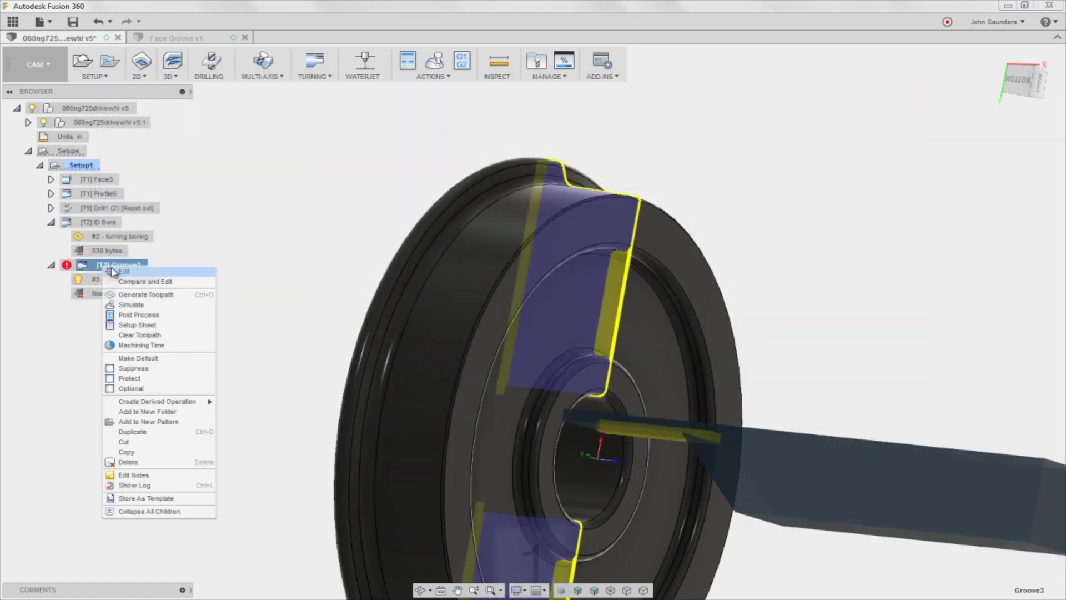
click(222, 276)
click(924, 212)
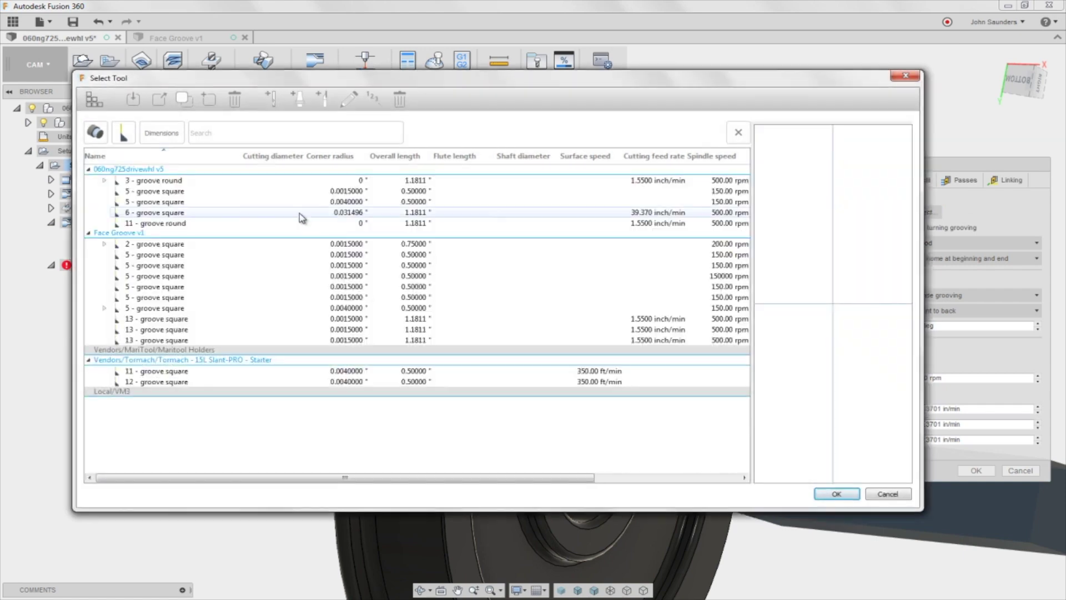
double_click(166, 224)
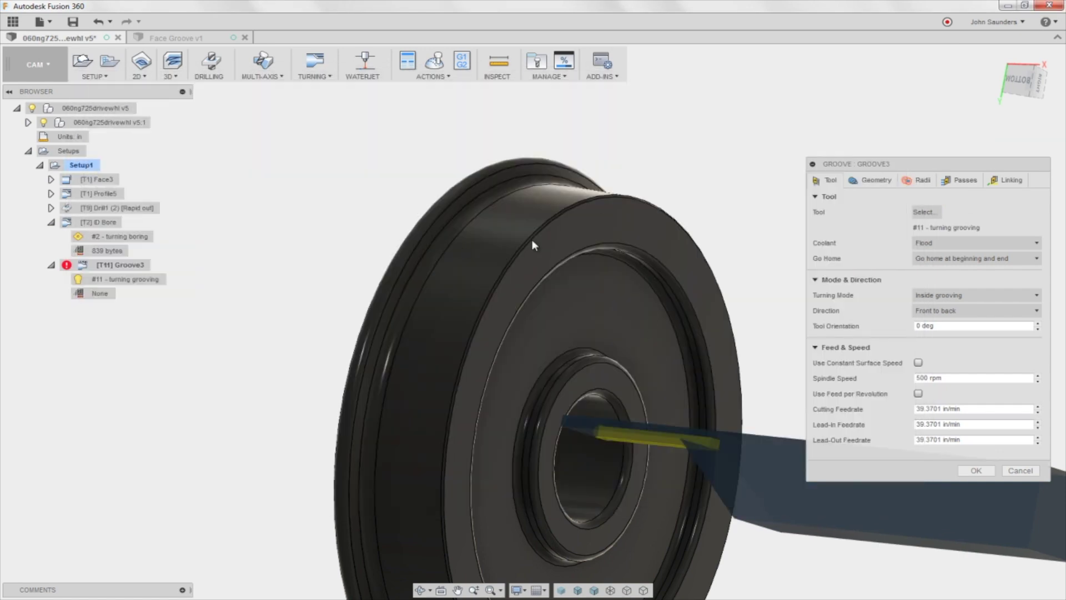
shift+middle_drag(687, 311, 707, 218)
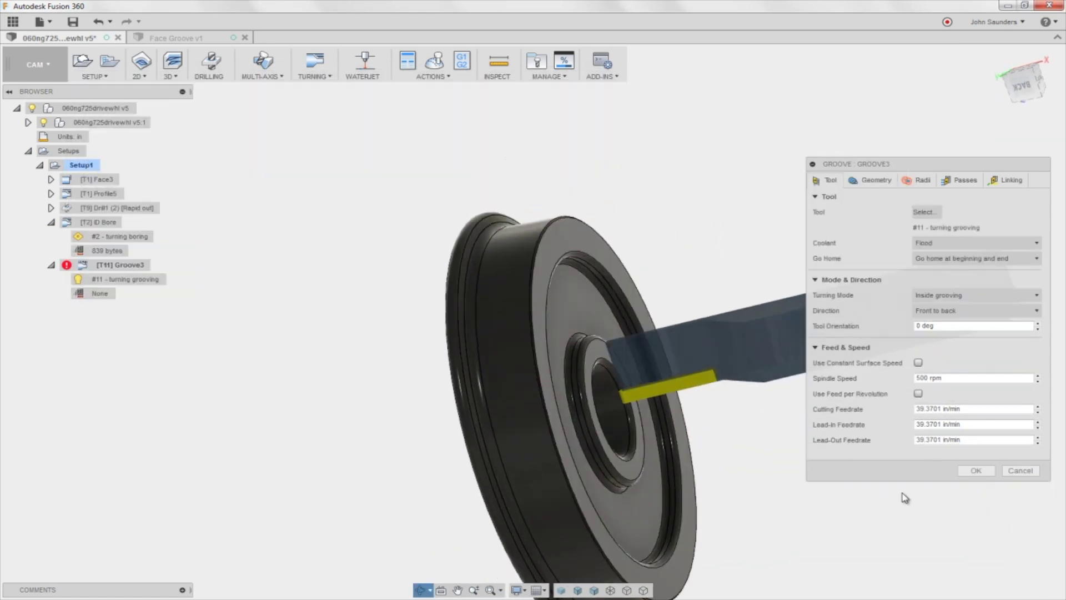
click(976, 470)
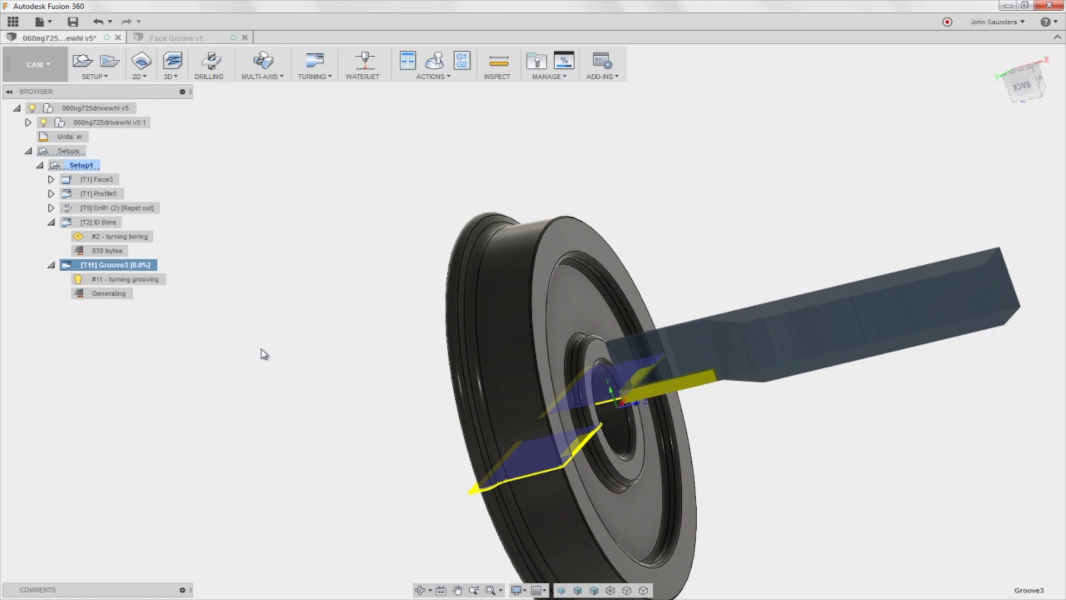
Reopen tool 11 from Groove3's tool selection and try turret orientations of 0 and 270 degrees.
shift+middle_drag(328, 316, 319, 328)
right_click(117, 271)
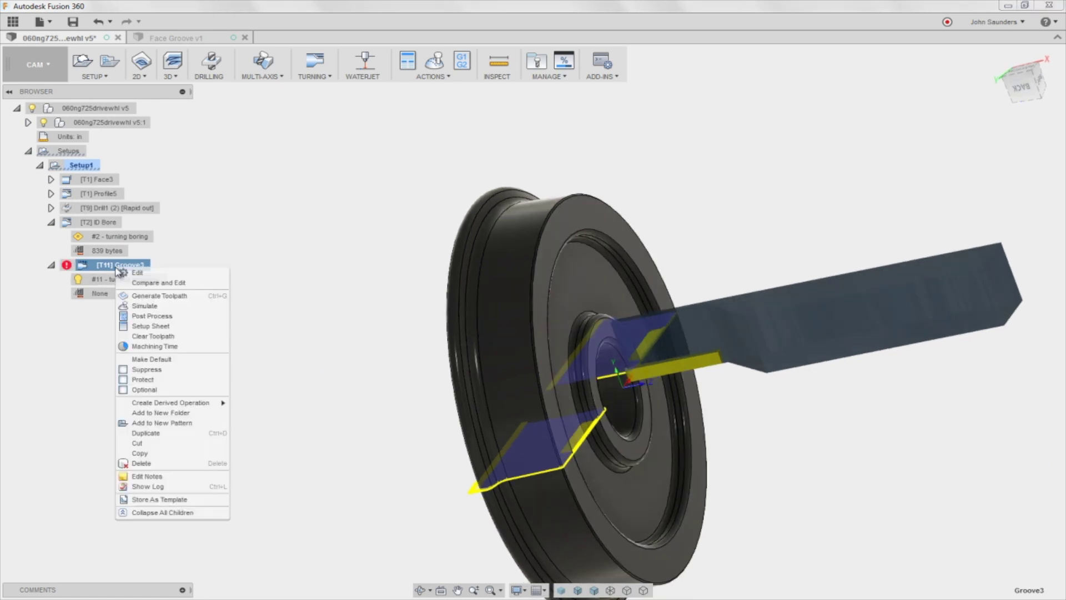
click(133, 273)
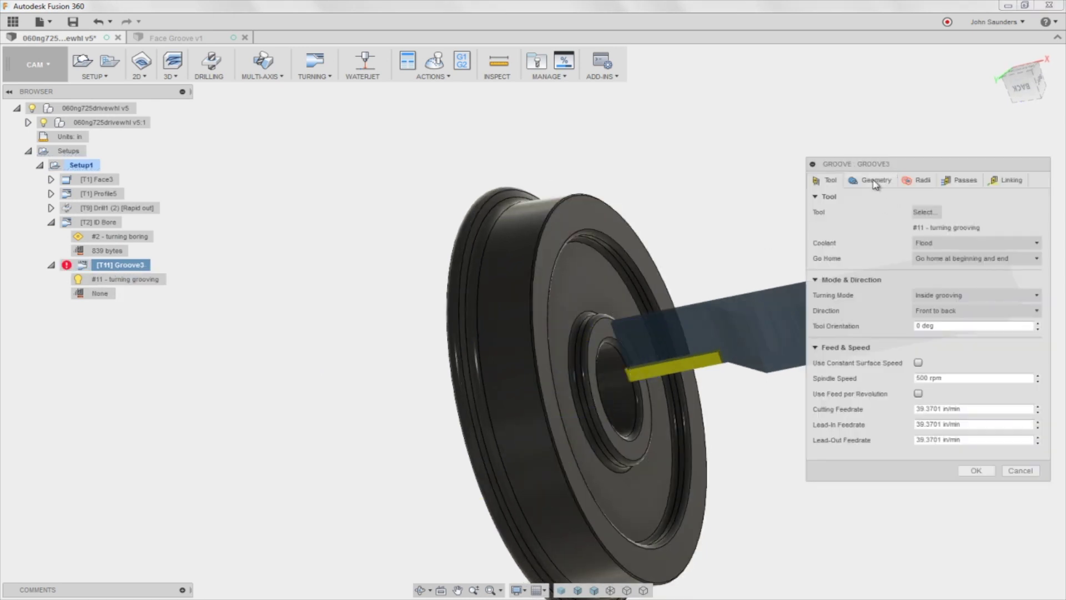
click(924, 216)
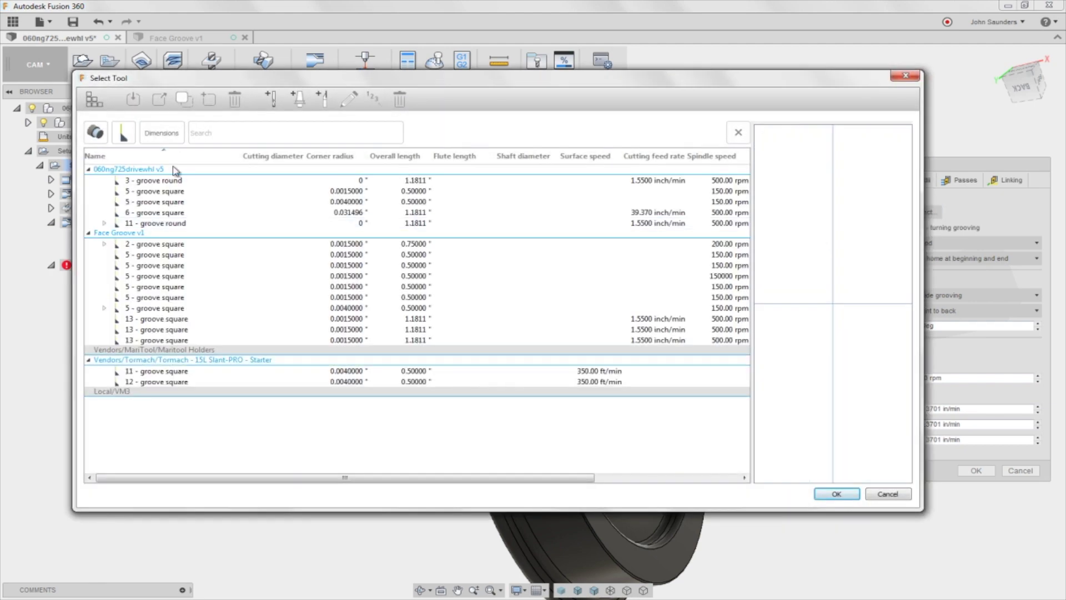
right_click(187, 225)
click(222, 233)
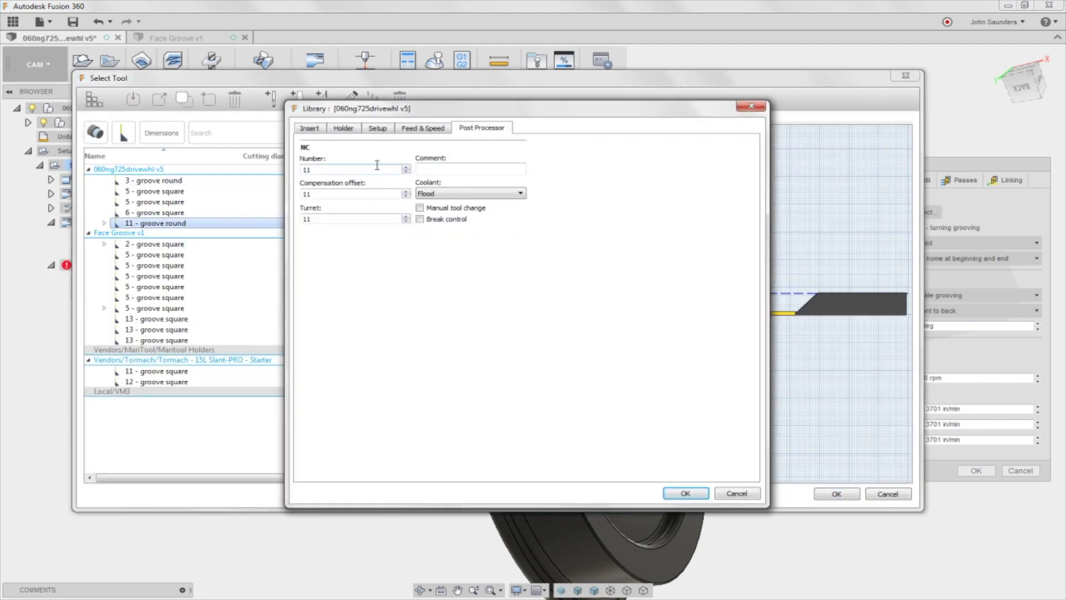
click(377, 129)
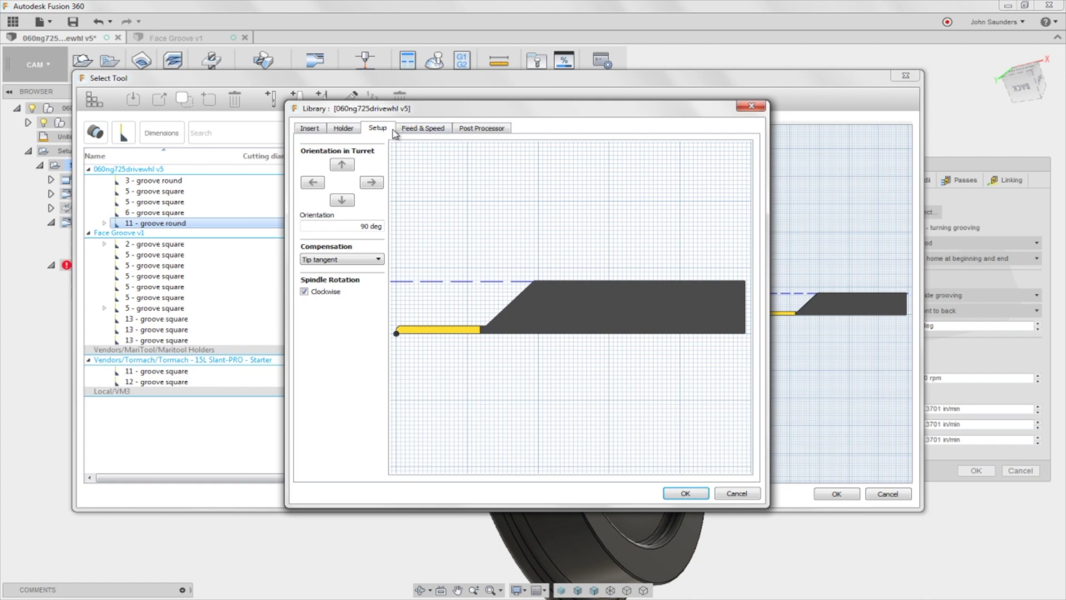
text(0)
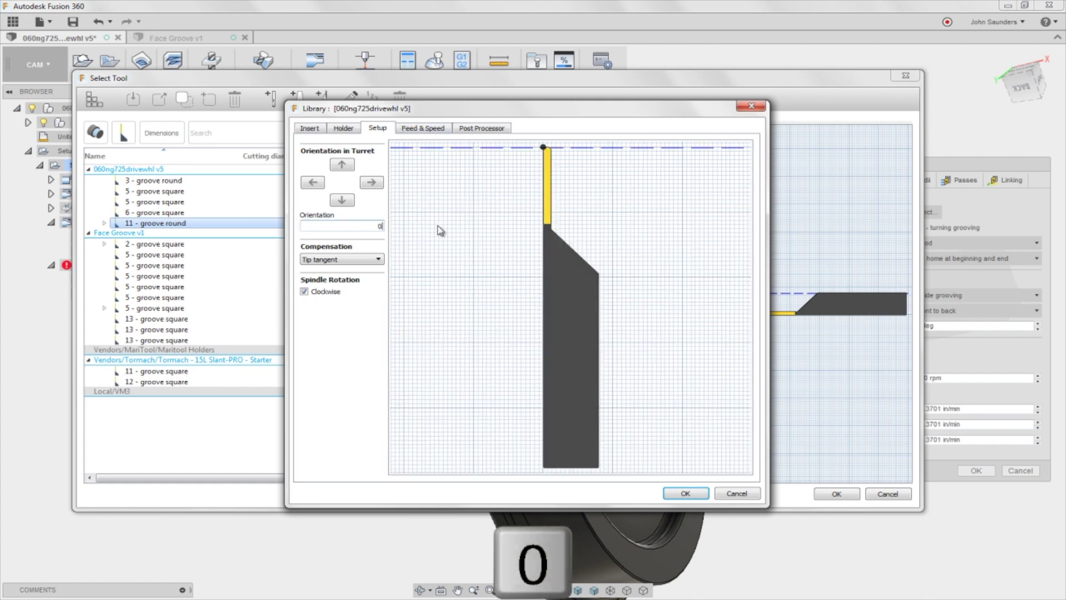
key(shift+Left)
text(270)
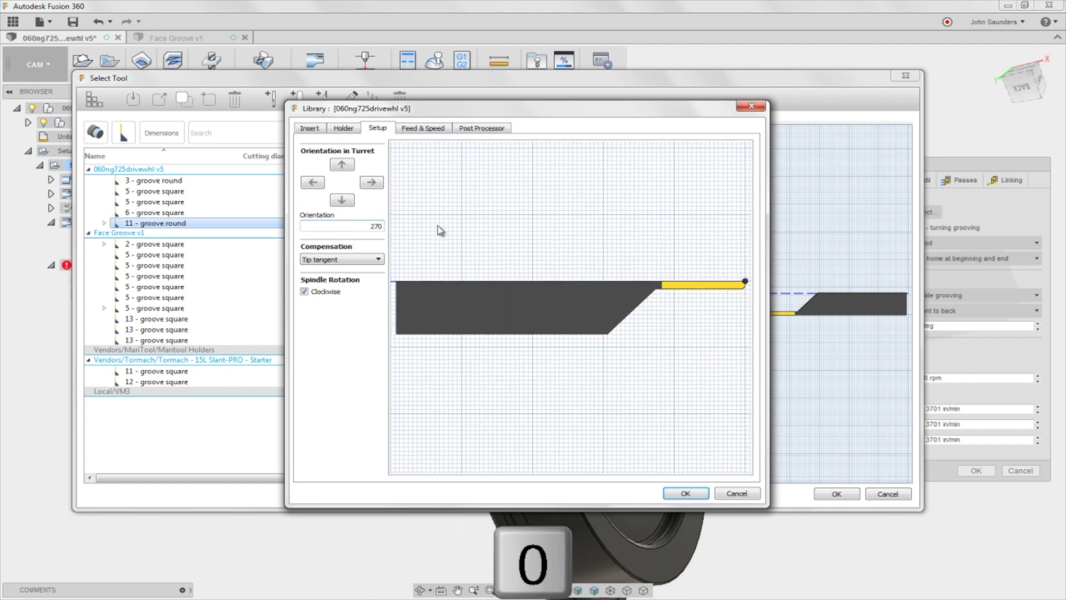
Set tool 11's orientation to 90 degrees, check its feed and speed settings, and apply the tool to Groove3.
key(shift+Left)
key(shift+Left)
key(shift+Left)
text(90)
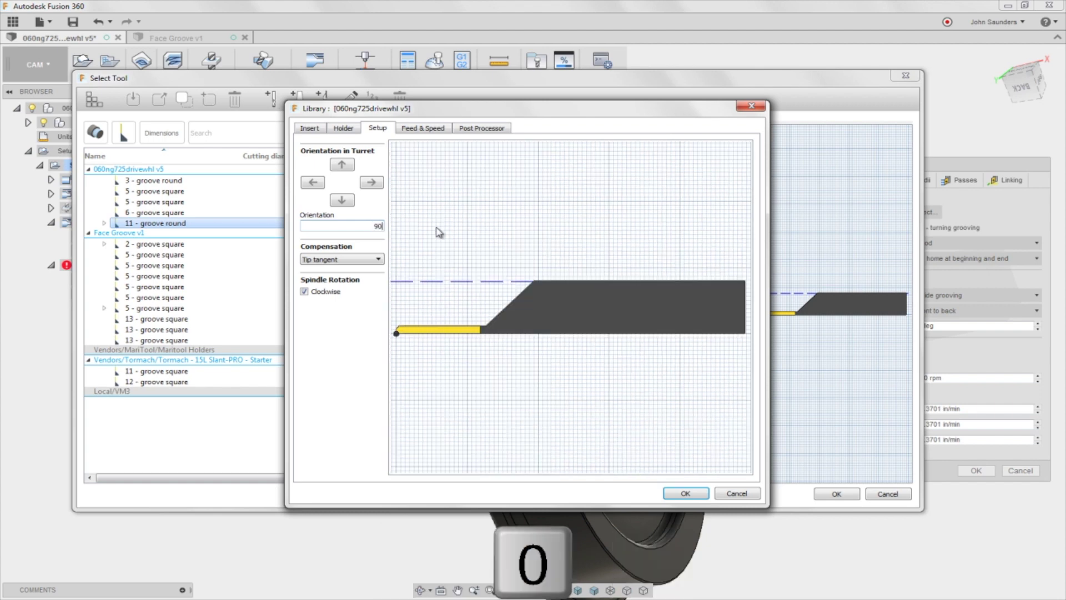
click(344, 128)
click(409, 129)
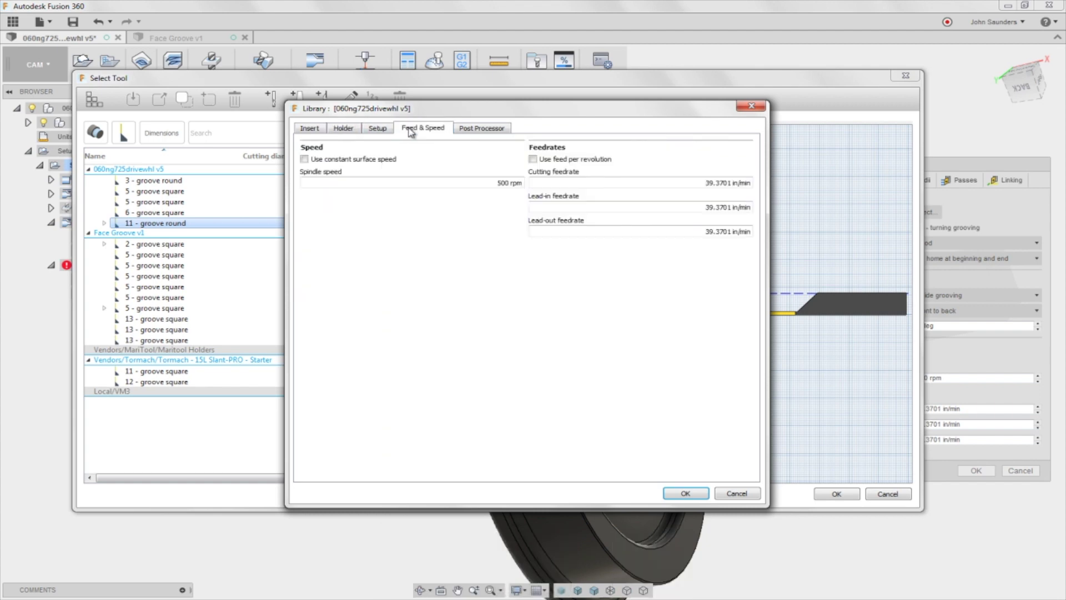
click(686, 493)
click(837, 494)
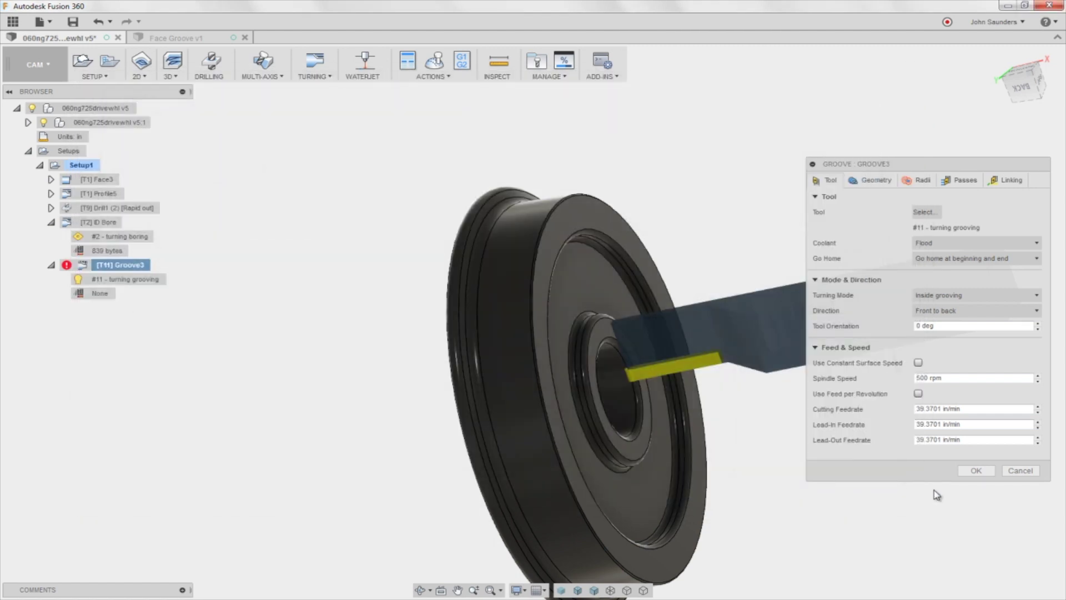
click(976, 471)
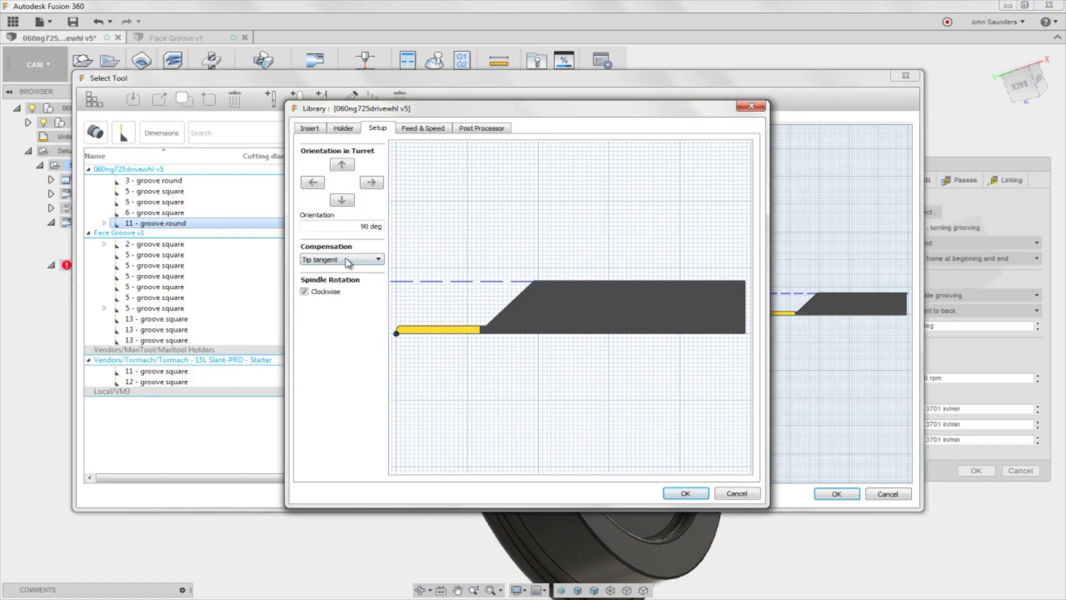
Turn off clockwise spindle rotation for tool 11 and override Groove3's feeds and speeds with the tool's values.
click(304, 292)
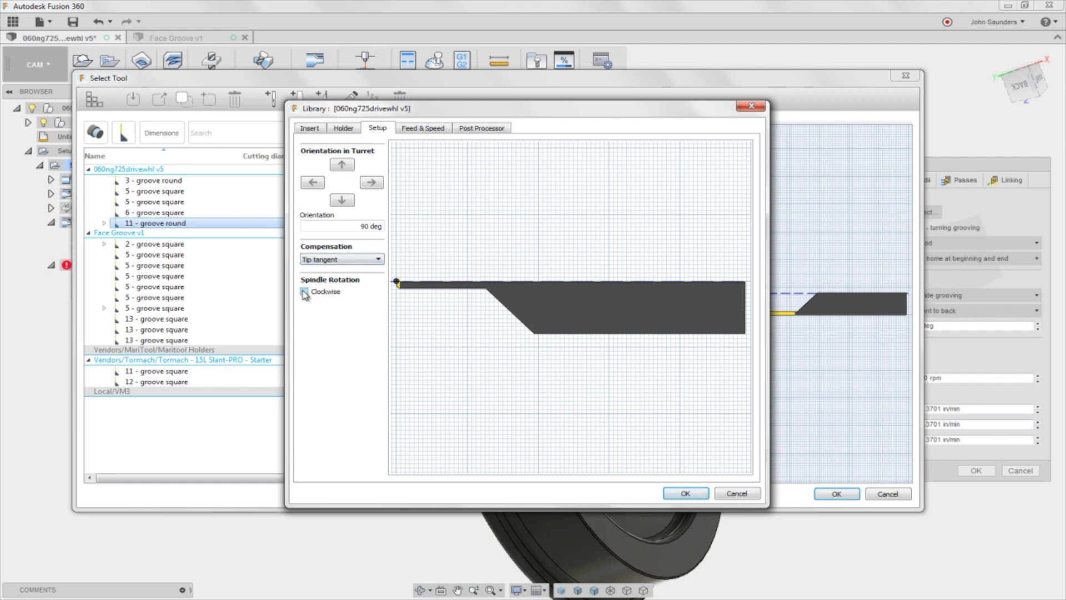
click(698, 494)
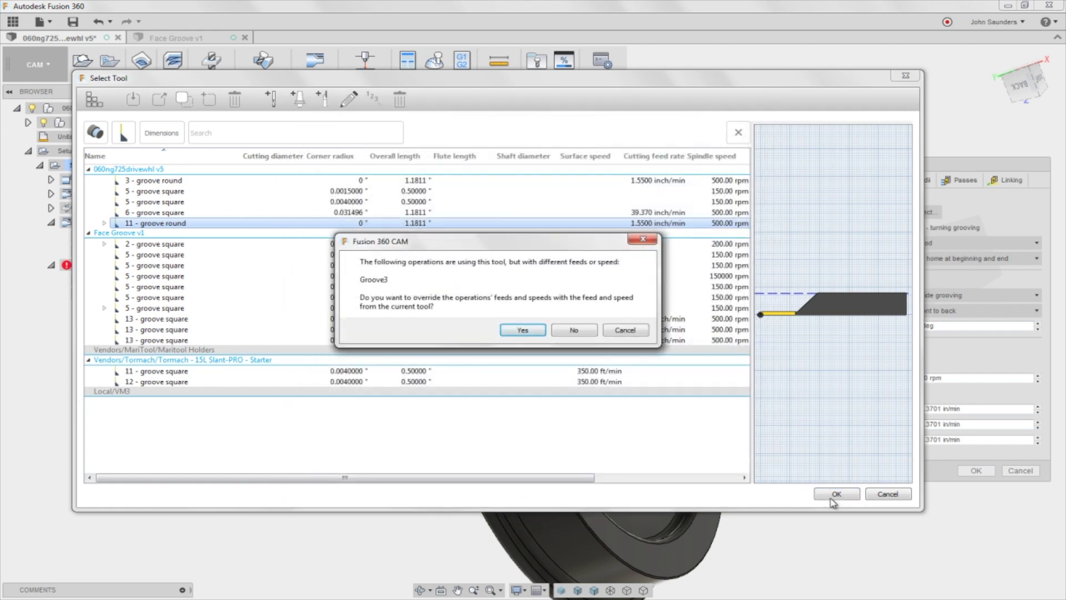
click(523, 330)
click(837, 494)
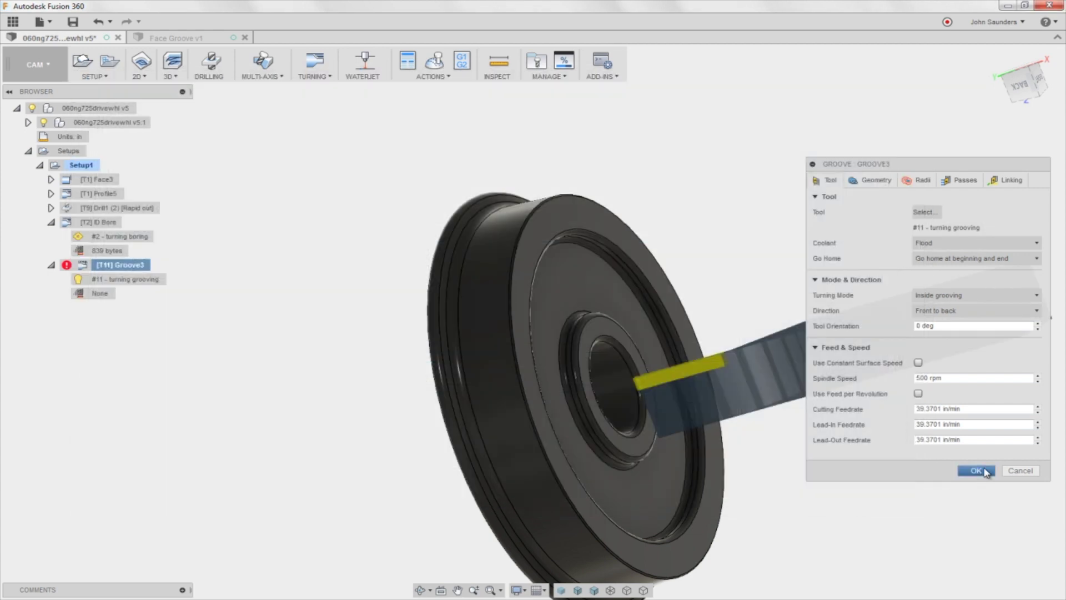
Accept the Groove3 edit, regenerate its toolpath, and check the operation's message log.
click(983, 472)
key(ctrl+g)
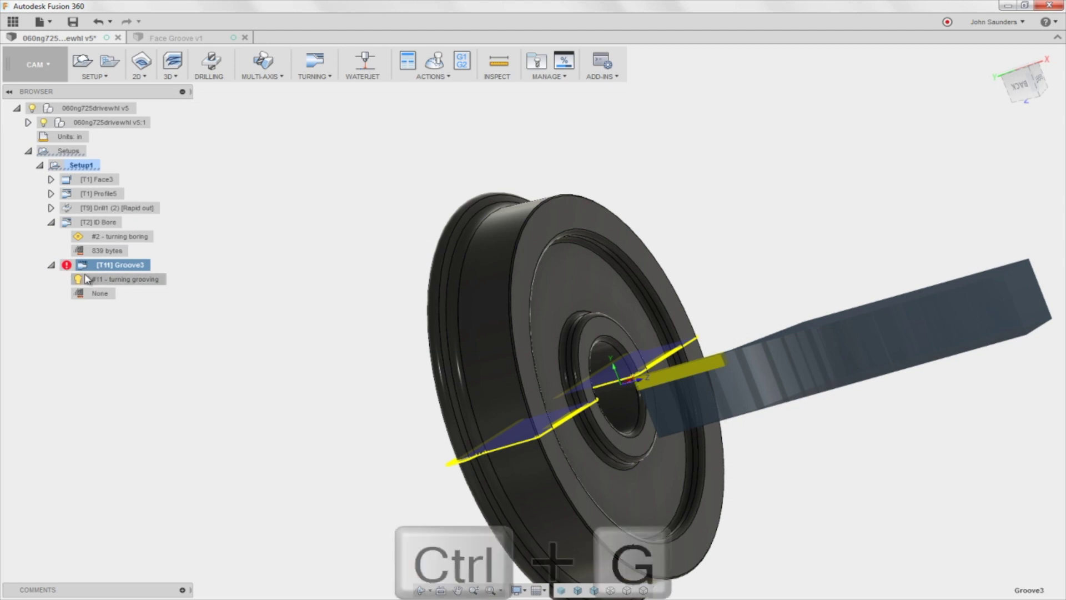
click(66, 265)
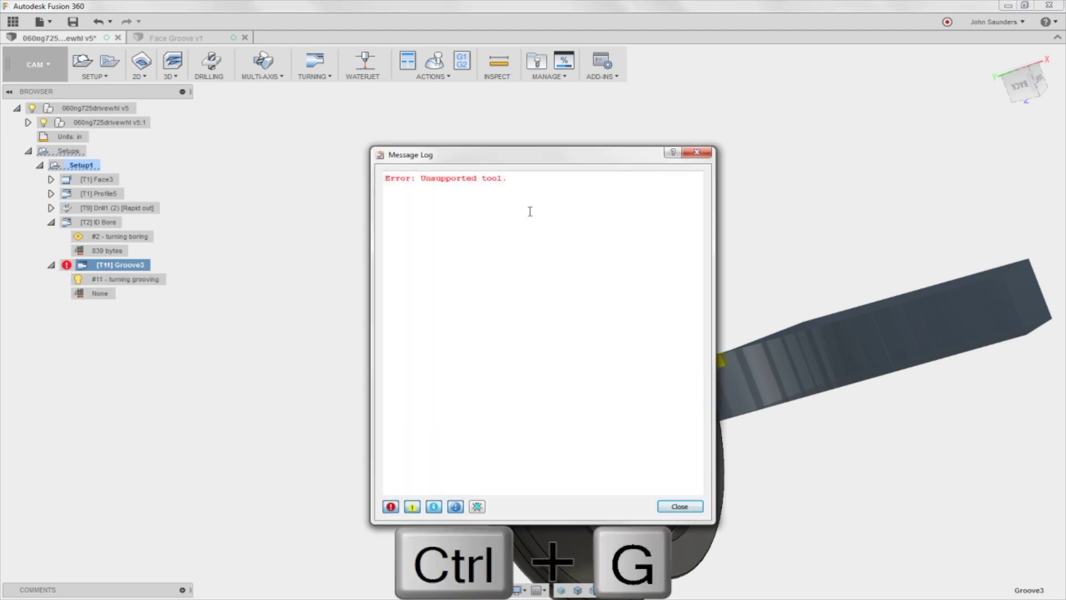
click(682, 507)
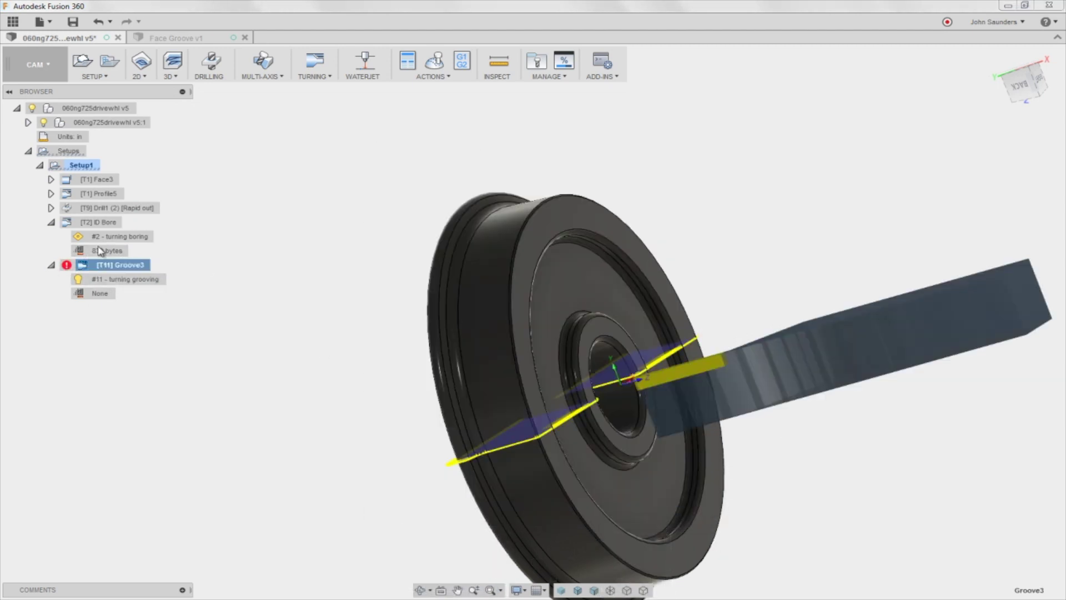
Edit Groove3 to use the 5 - groove square tool with the 0.0040 in corner radius and regenerate the toolpath.
right_click(104, 270)
click(106, 272)
click(927, 218)
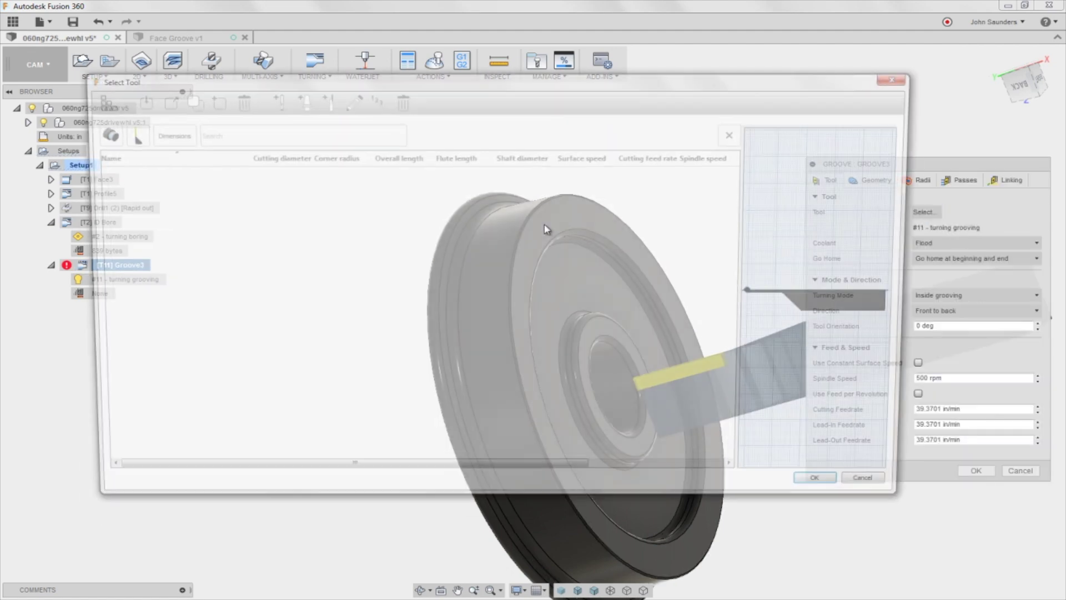
click(175, 215)
click(169, 203)
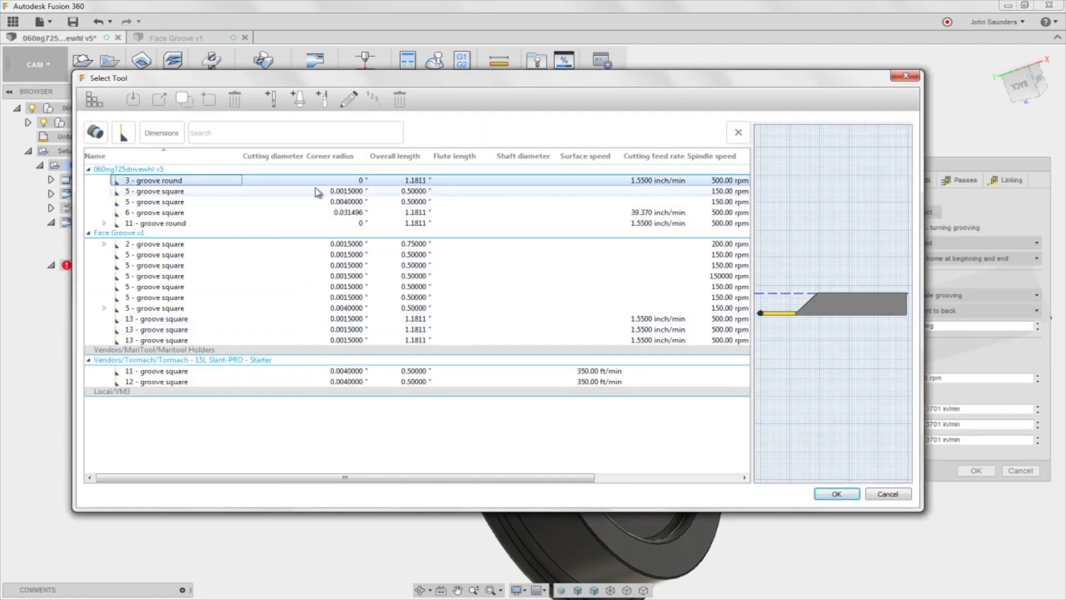
click(837, 494)
click(968, 471)
Examine the Groove3 toolpath and the grooving insert and holder relative to the wheel face from several angles.
scroll(642, 334, up, 2)
shift+middle_drag(642, 333, 675, 376)
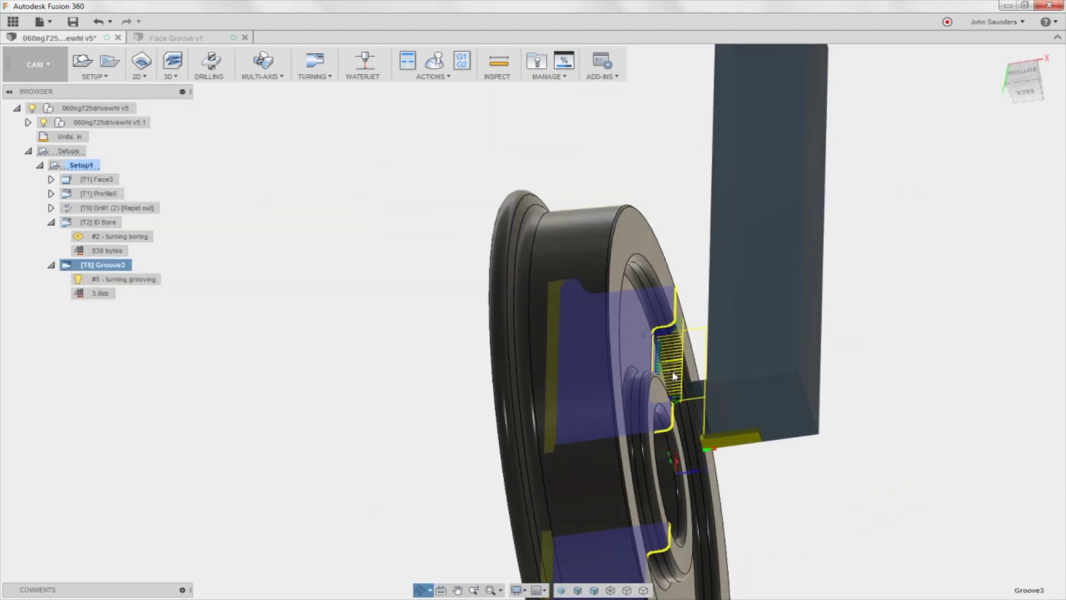
scroll(666, 371, up, 2)
scroll(636, 334, up, 1)
middle_drag(762, 485, 639, 328)
scroll(715, 415, up, 1)
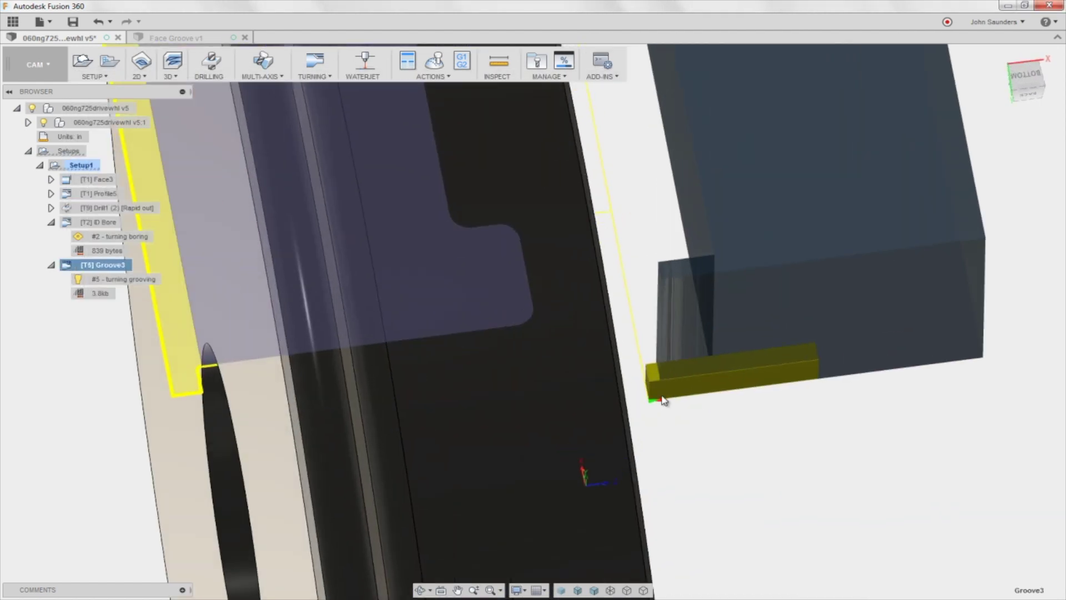
scroll(661, 398, down, 2)
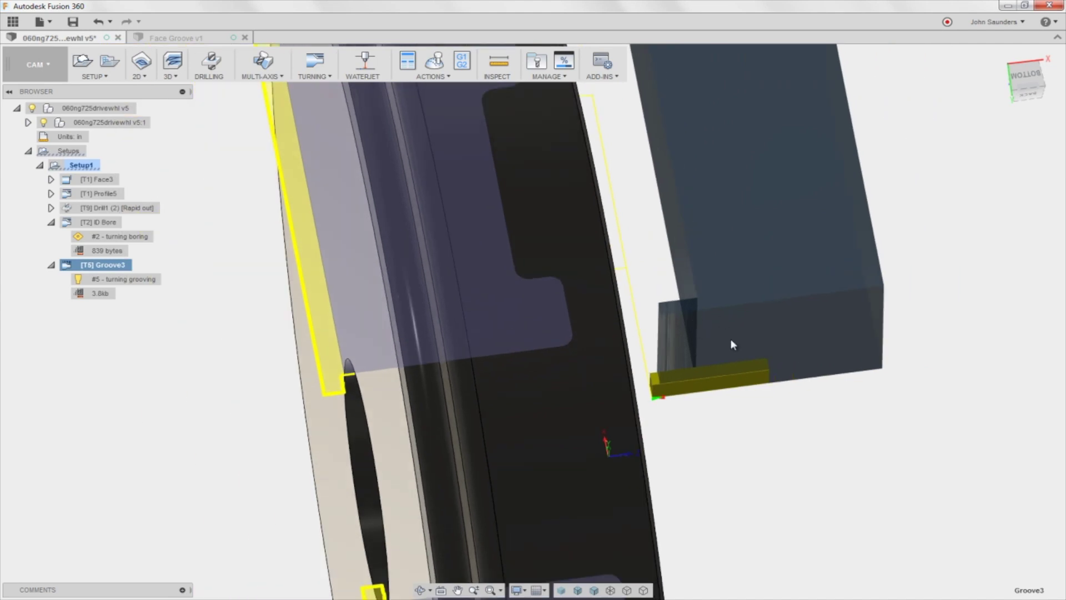
scroll(730, 311, down, 2)
scroll(759, 308, down, 2)
shift+middle_drag(760, 308, 481, 344)
scroll(480, 344, up, 6)
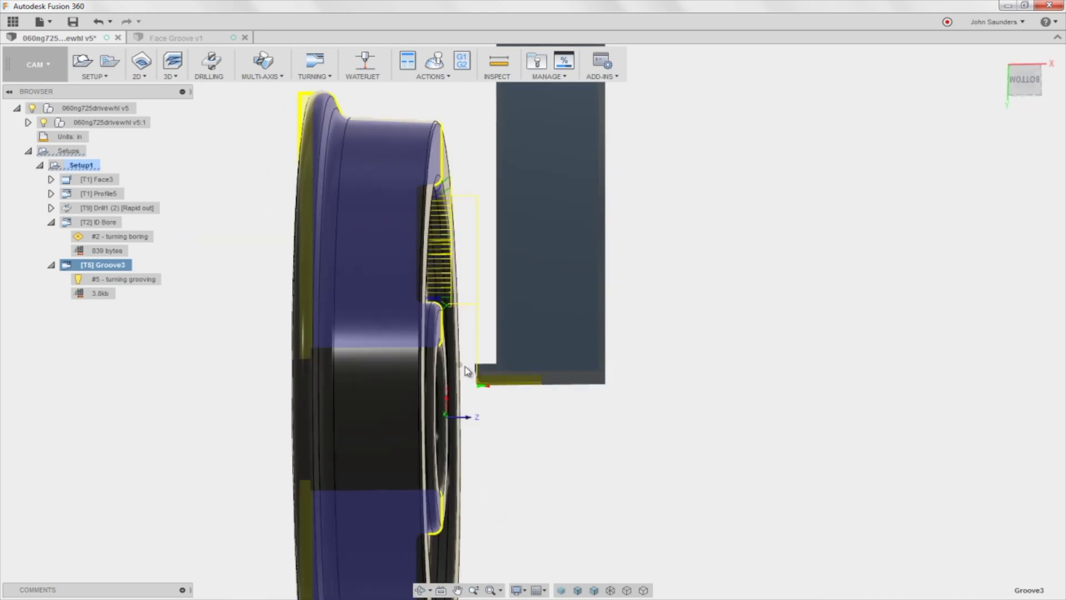
shift+middle_drag(502, 378, 569, 479)
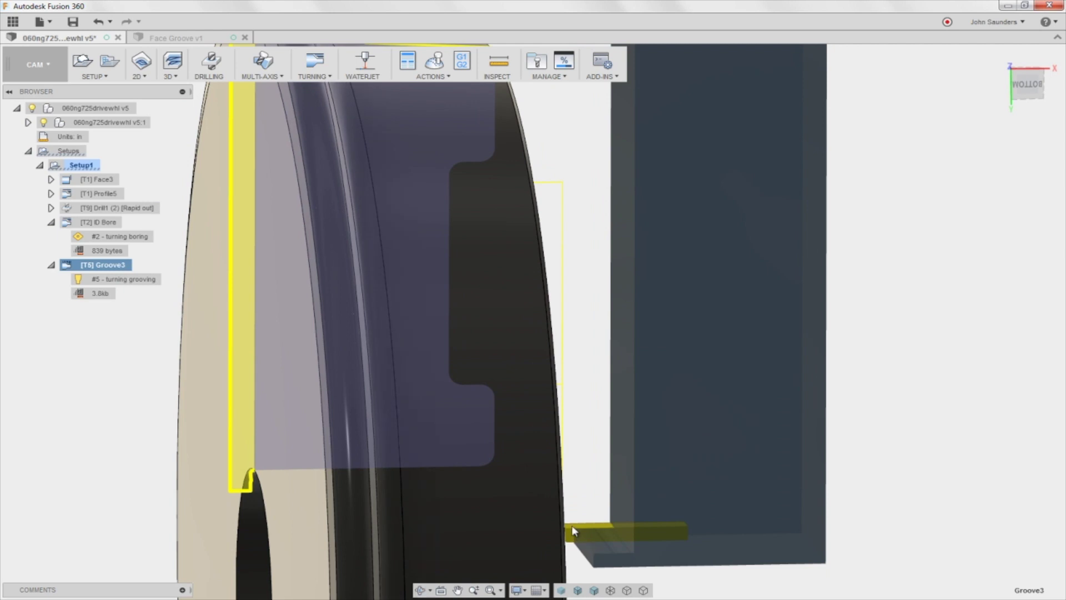
middle_drag(574, 530, 418, 221)
scroll(650, 533, down, 2)
scroll(413, 211, down, 5)
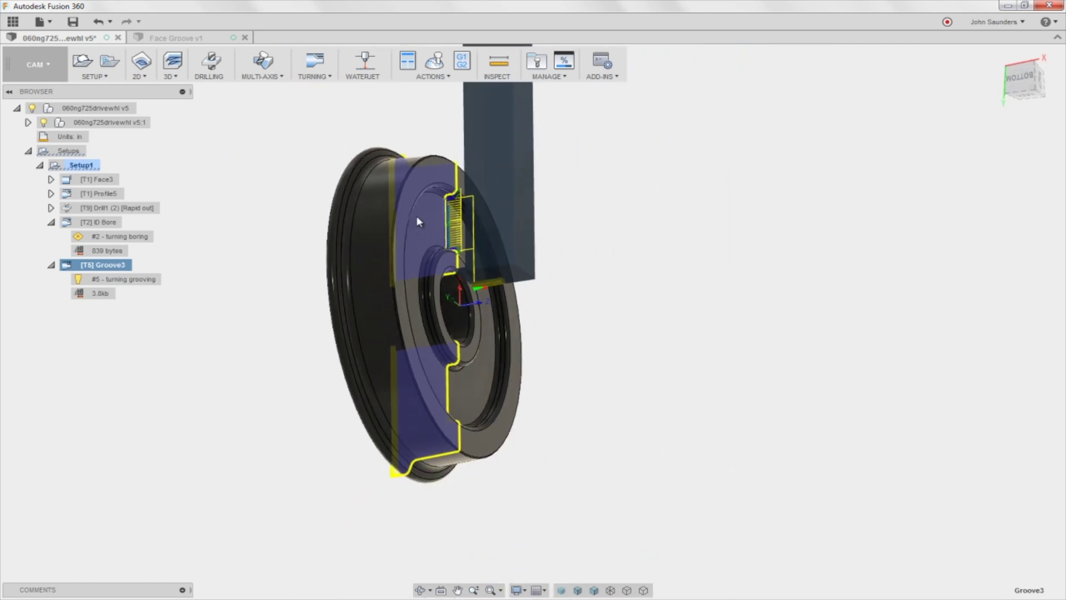